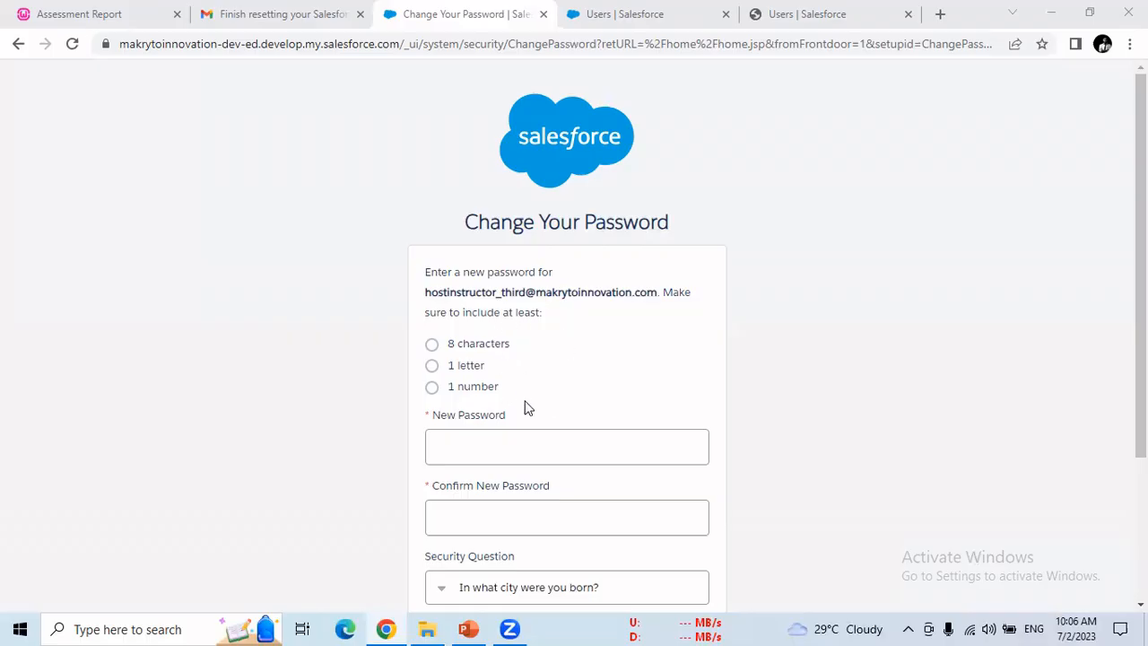
Step: Click into the New Password field on the Change Your Password page
{"action": "left_click", "coordinate": [529, 446]}
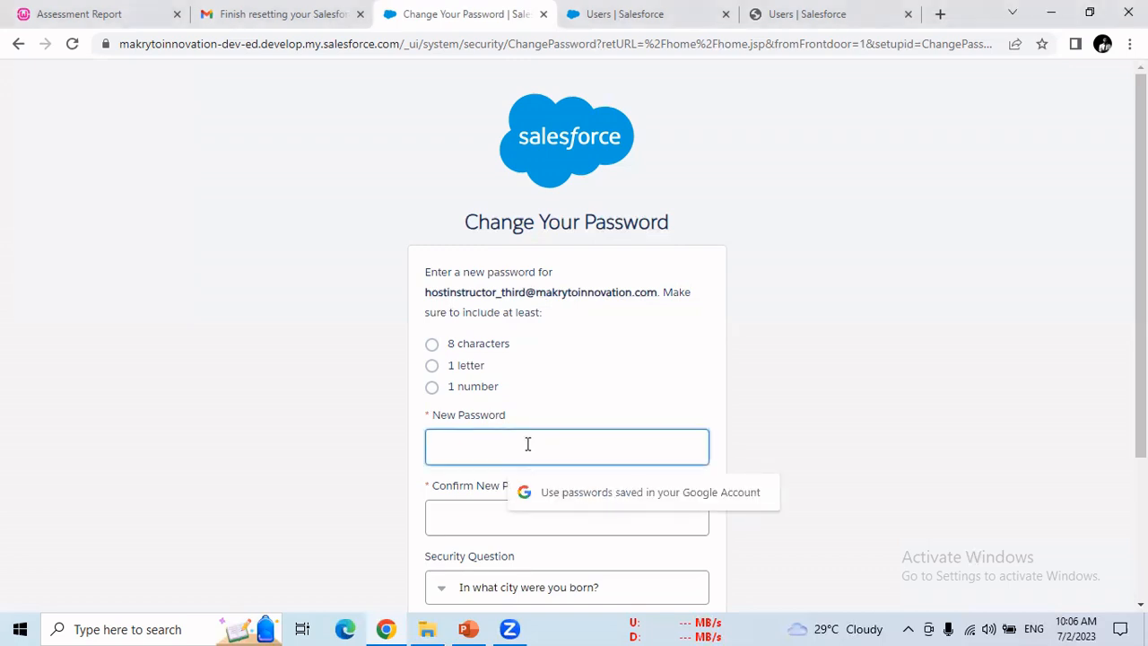
Step: Enter the new password and confirm it in Confirm New Password
{"action": "type", "text": "a"}
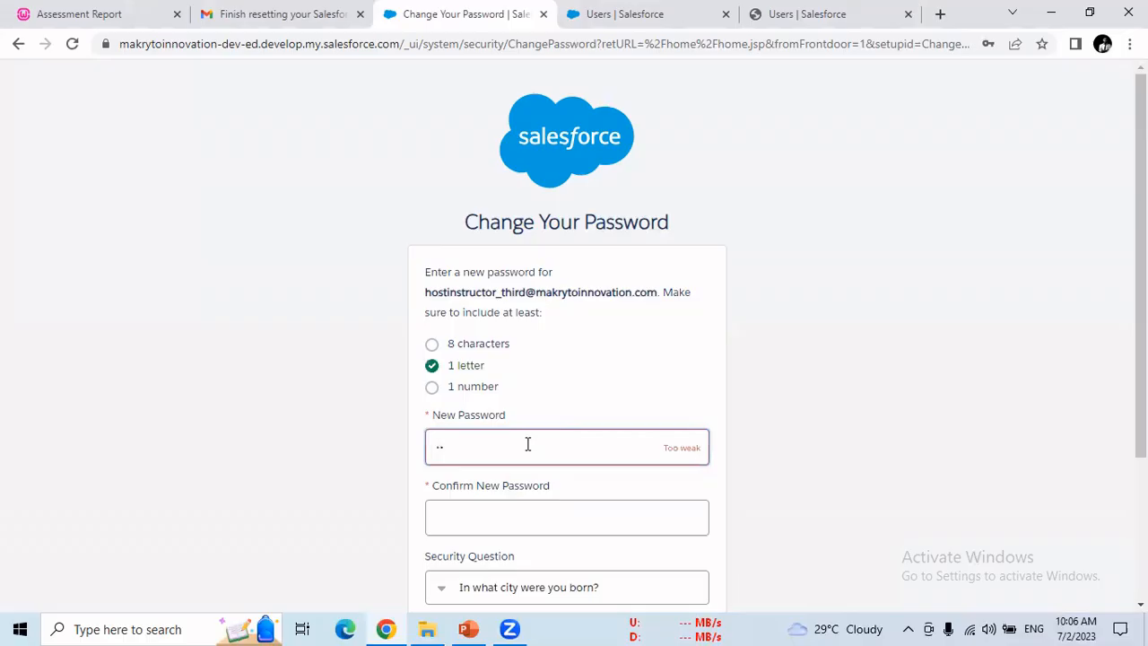
{"action": "key", "text": "BackSpace"}
{"action": "type", "text": "•••••••••"}
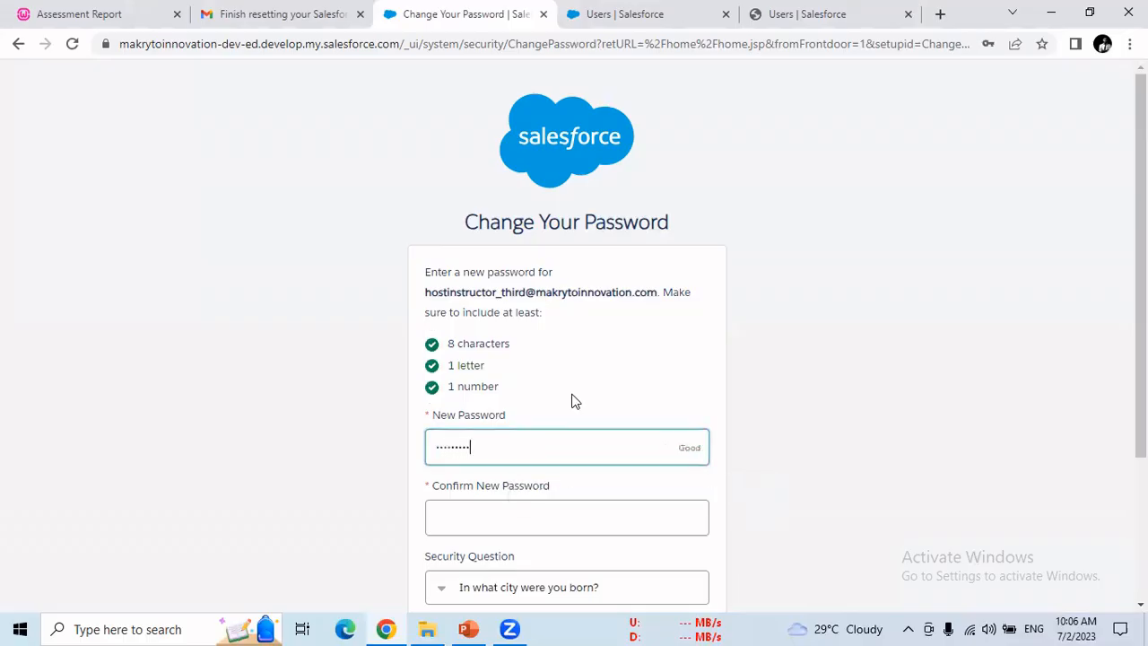
{"action": "left_click", "coordinate": [543, 515]}
{"action": "type", "text": "••••••"}
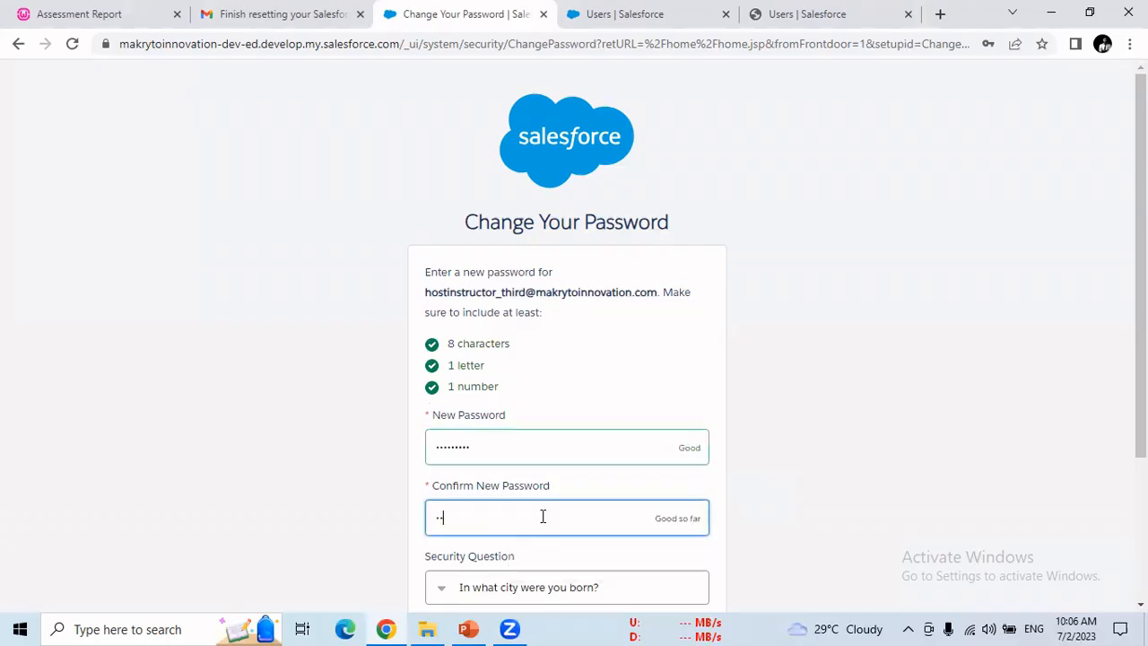
{"action": "type", "text": "•••"}
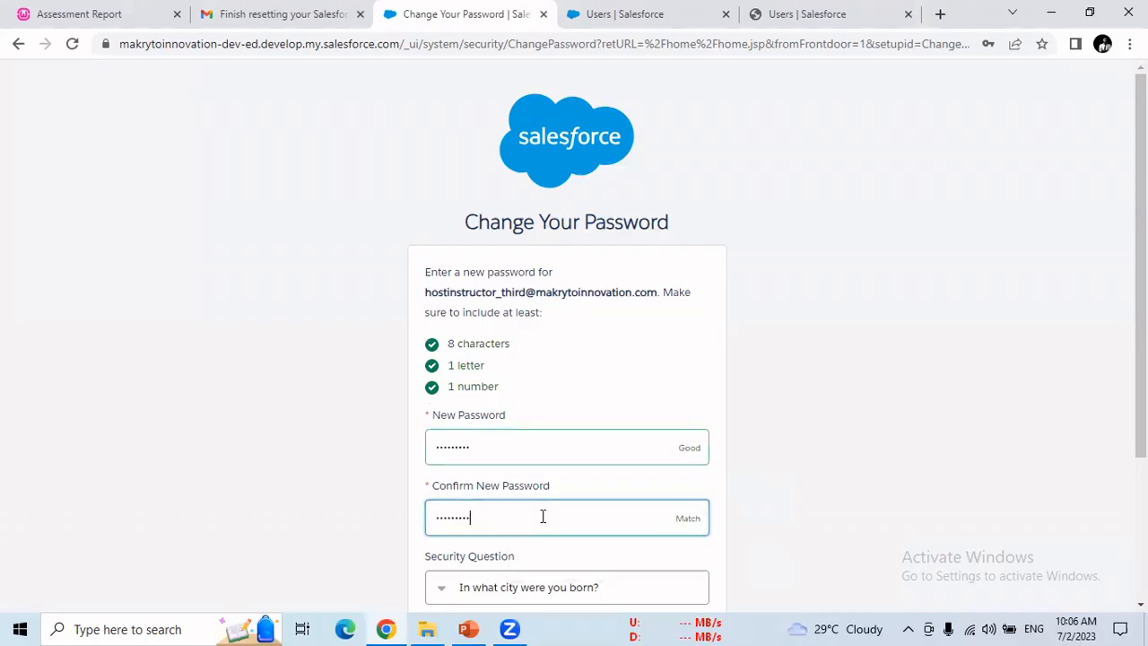
{"action": "left_click", "coordinate": [523, 587]}
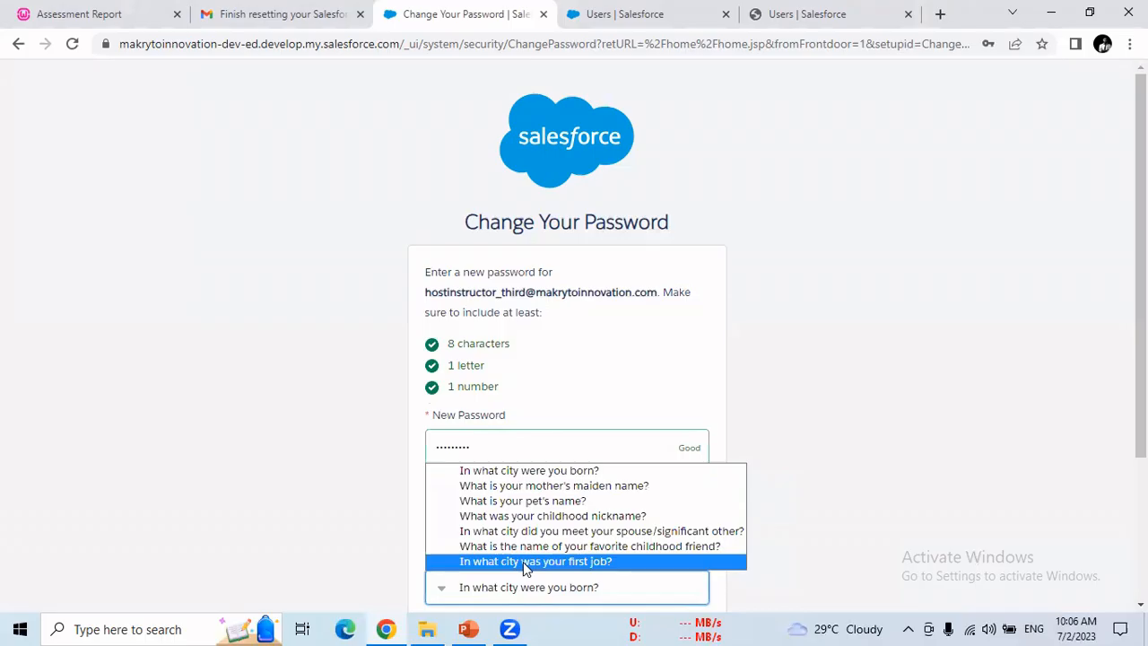
{"action": "left_click", "coordinate": [523, 562]}
{"action": "scroll", "coordinate": [583, 551], "scroll_direction": "down", "scroll_amount": 2}
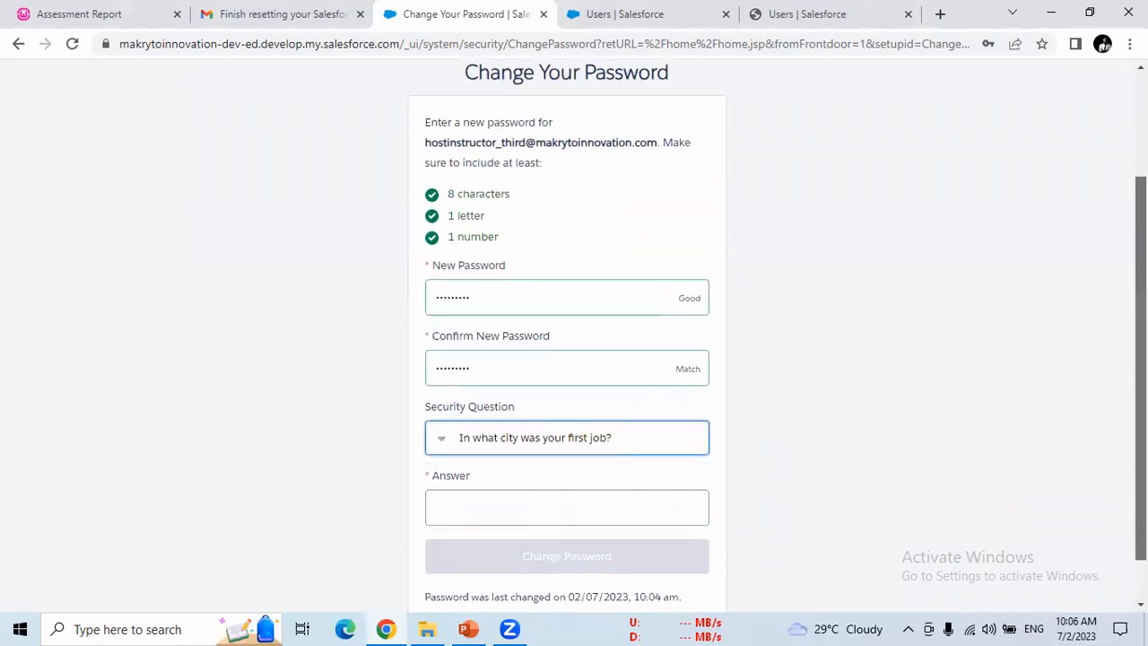
{"action": "left_click", "coordinate": [583, 494]}
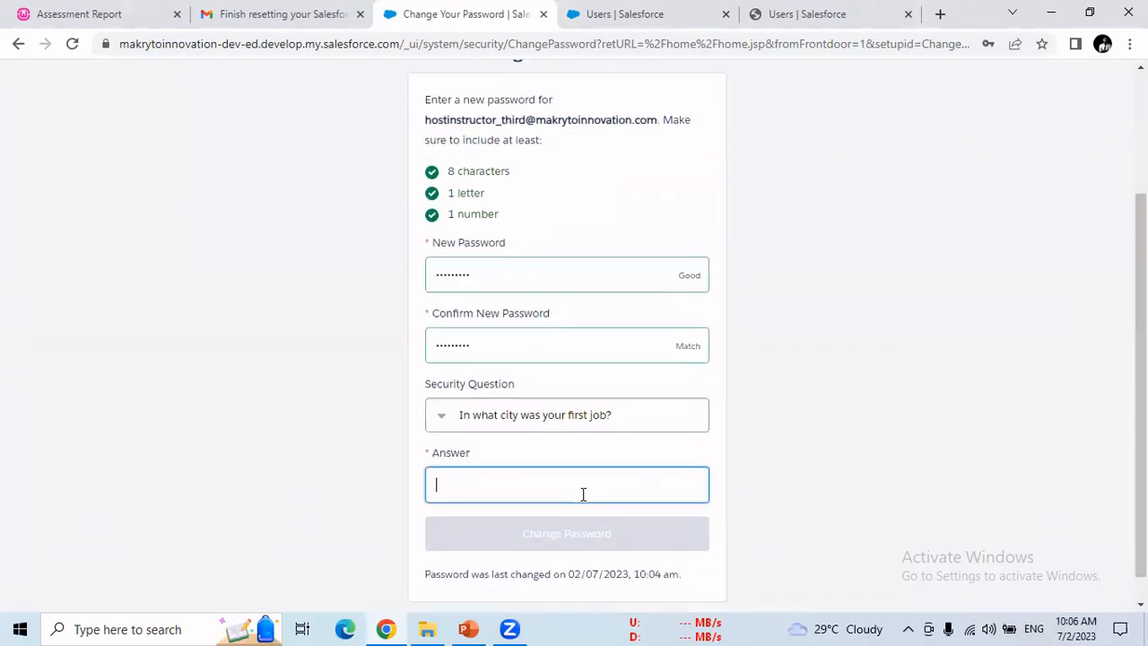
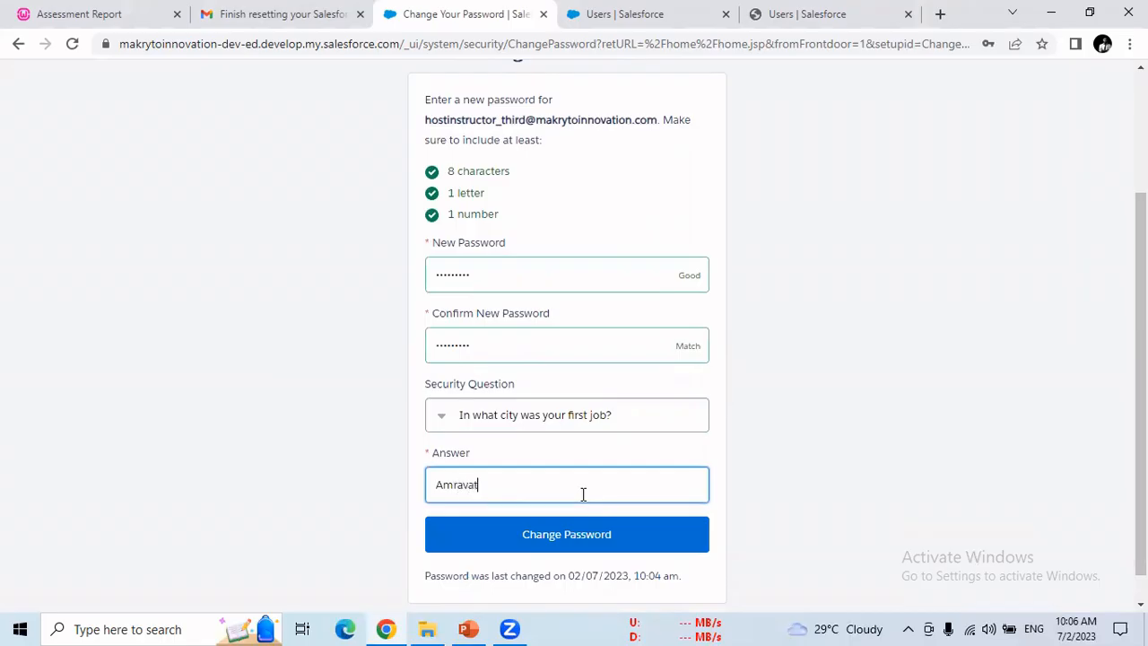
{"action": "left_click", "coordinate": [619, 536]}
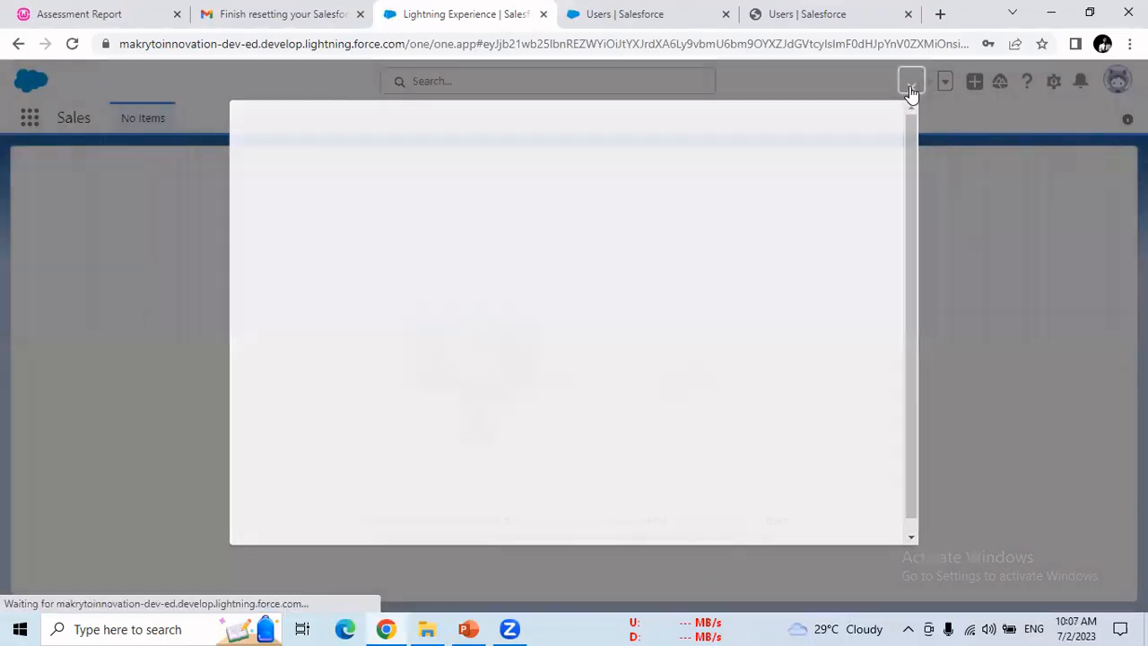
Step: Dismiss the blank pop-up and log the new user out from the profile avatar menu
{"action": "left_click", "coordinate": [912, 92]}
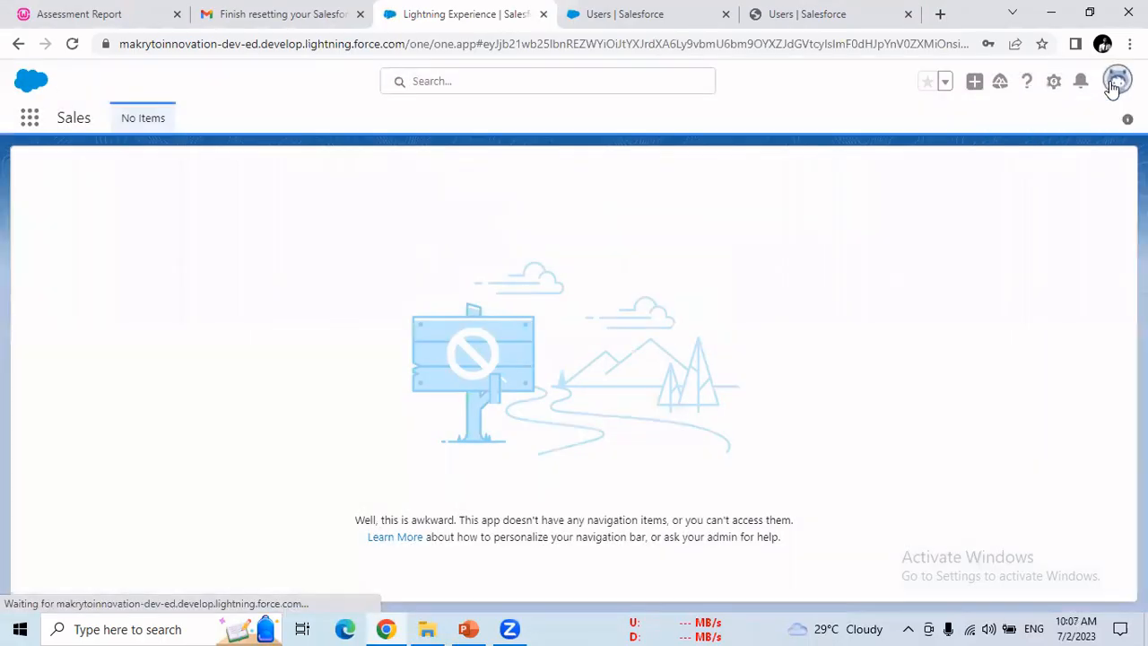
{"action": "left_click", "coordinate": [1115, 84]}
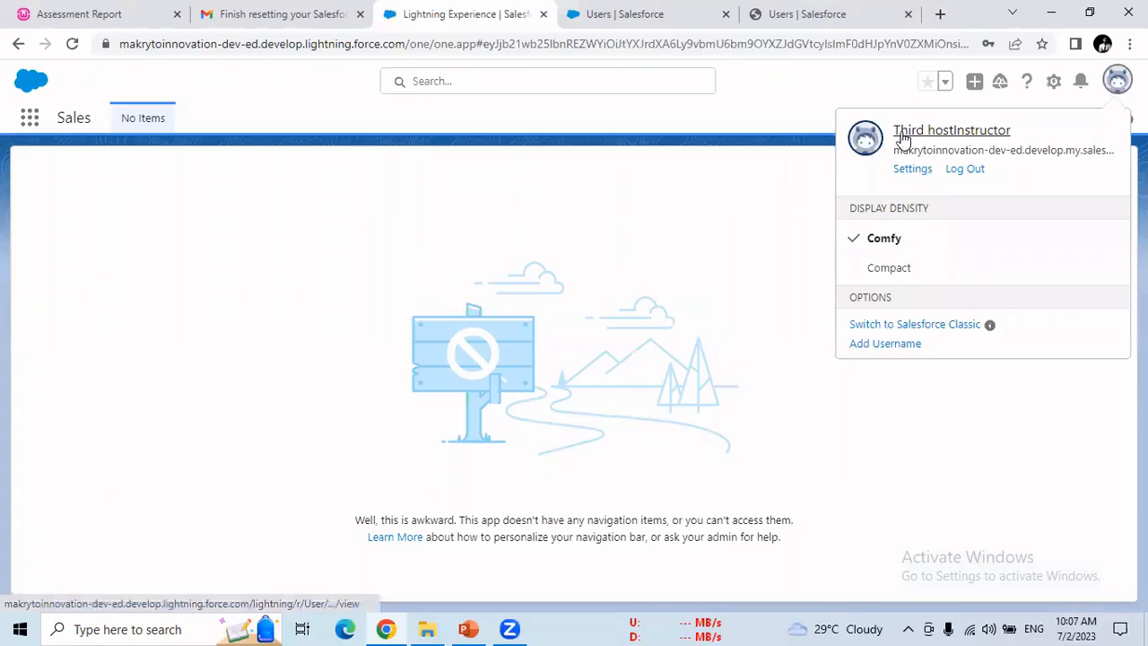
{"action": "left_click", "coordinate": [965, 169]}
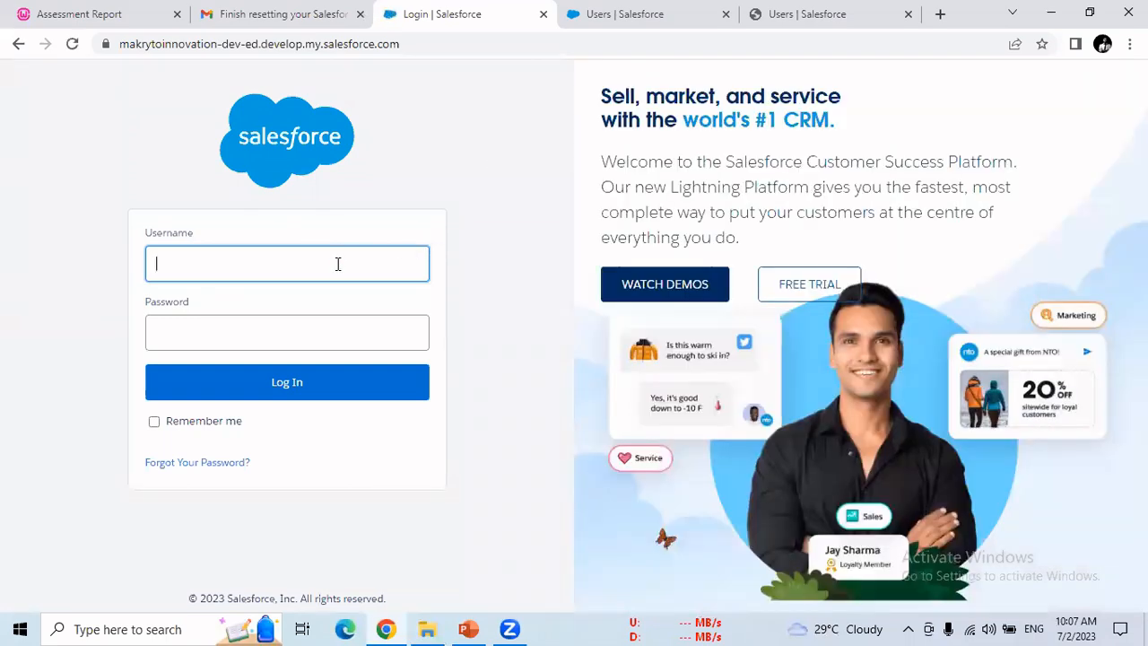
Step: Log back in using the original account's saved username and its password
{"action": "left_click", "coordinate": [338, 264]}
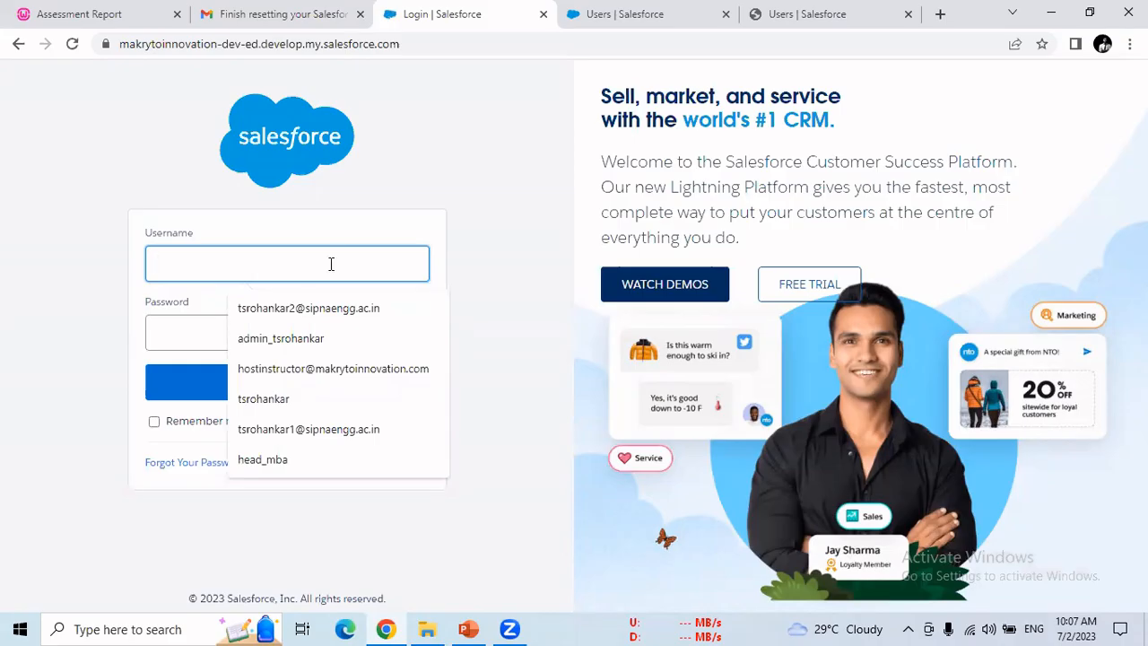
{"action": "left_click", "coordinate": [361, 368]}
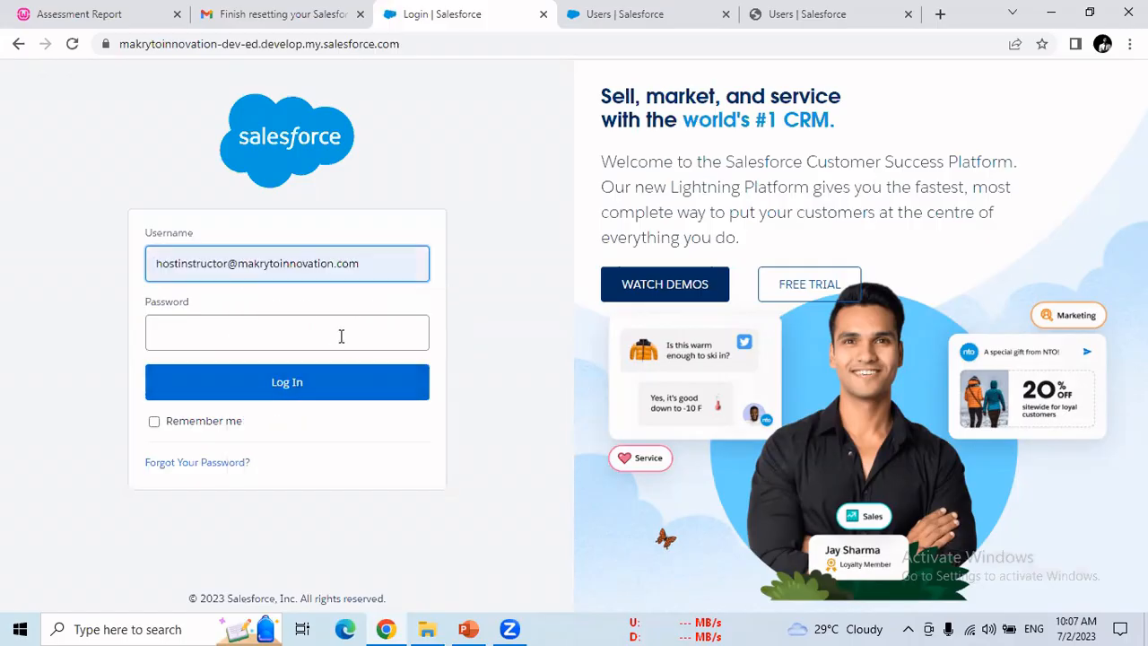
{"action": "left_click", "coordinate": [341, 336]}
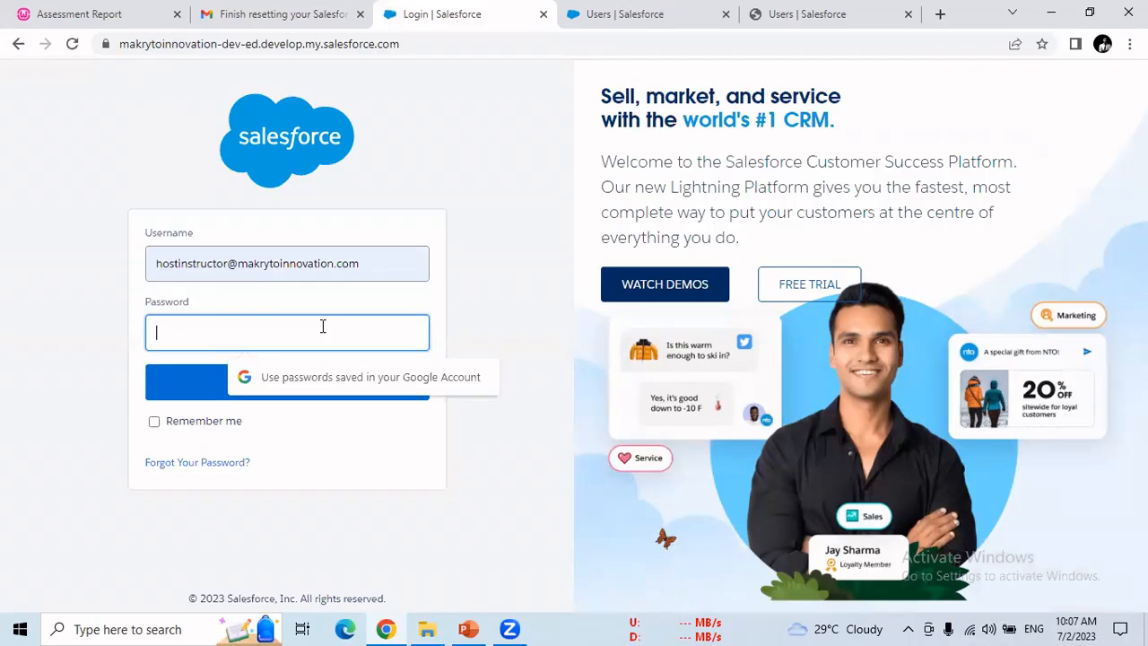
{"action": "type", "text": "••••••"}
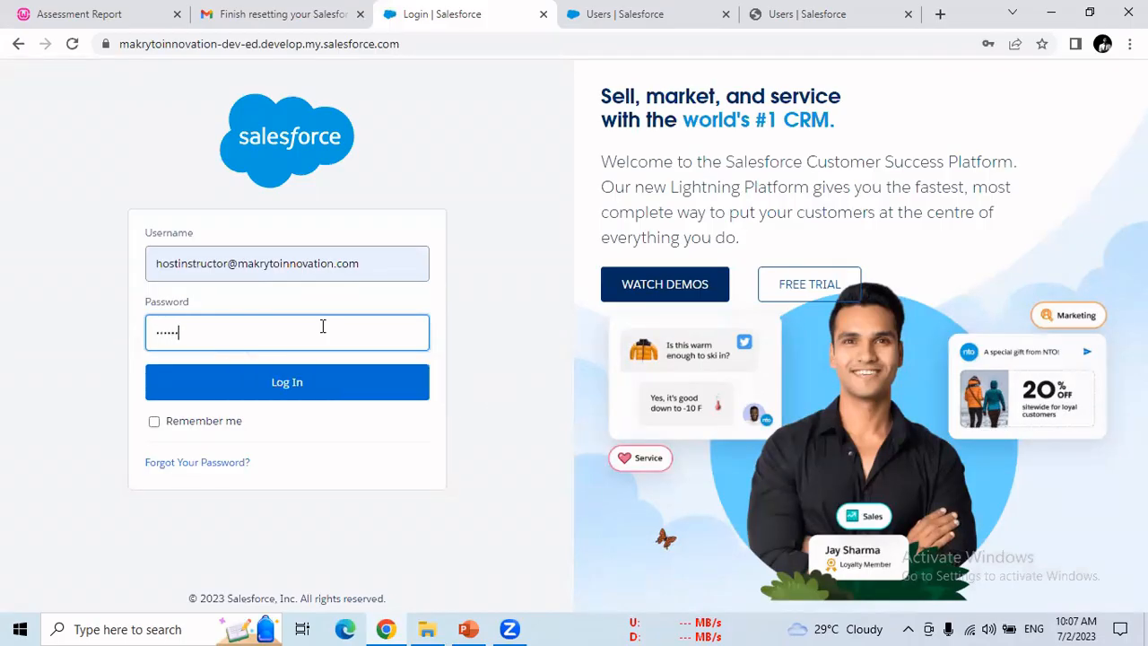
{"action": "type", "text": "•••"}
{"action": "left_click", "coordinate": [316, 401]}
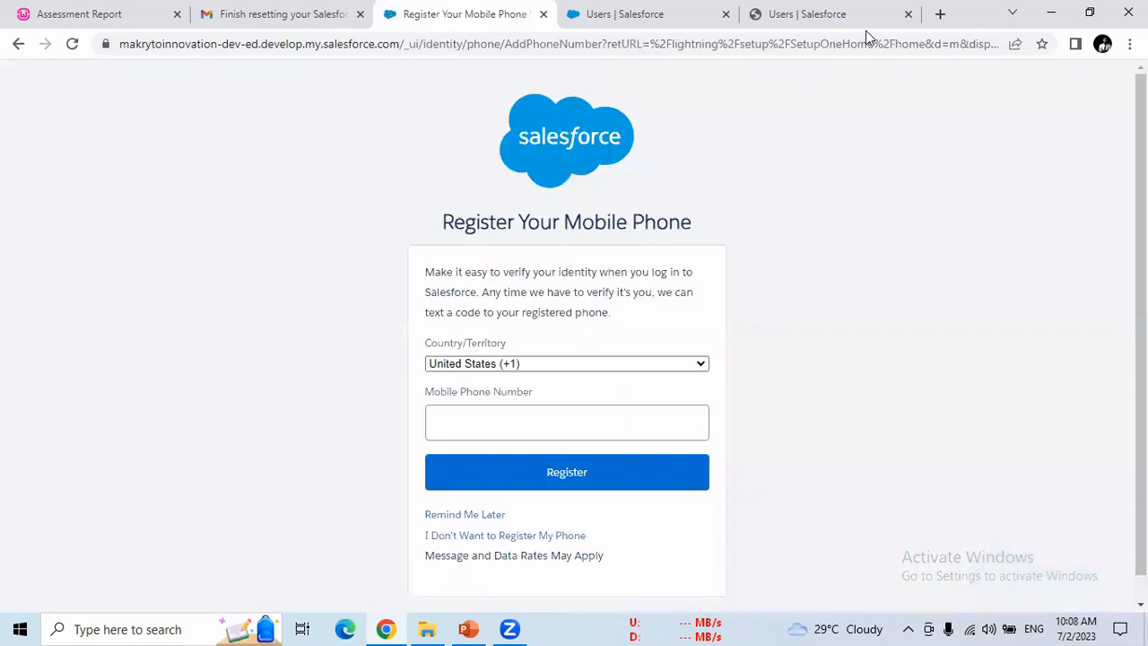
Step: Close both extra Users tabs, choose Remind Me Later on phone registration, and open Chrome's menu
{"action": "left_click", "coordinate": [908, 15]}
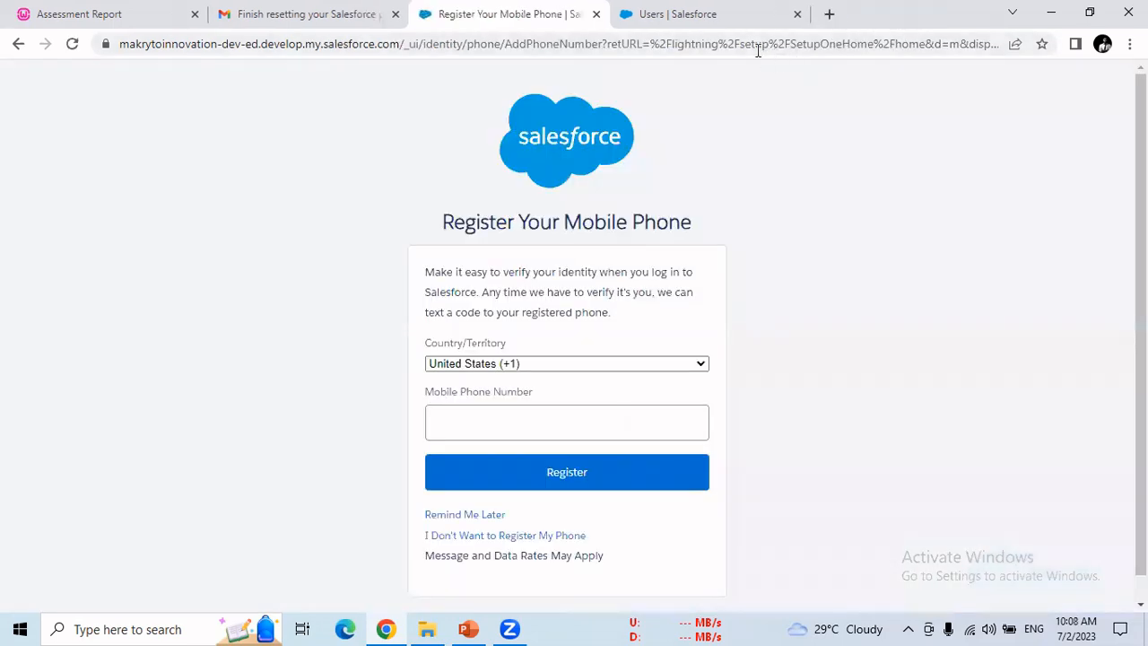
{"action": "left_click", "coordinate": [798, 14]}
{"action": "left_click", "coordinate": [475, 514]}
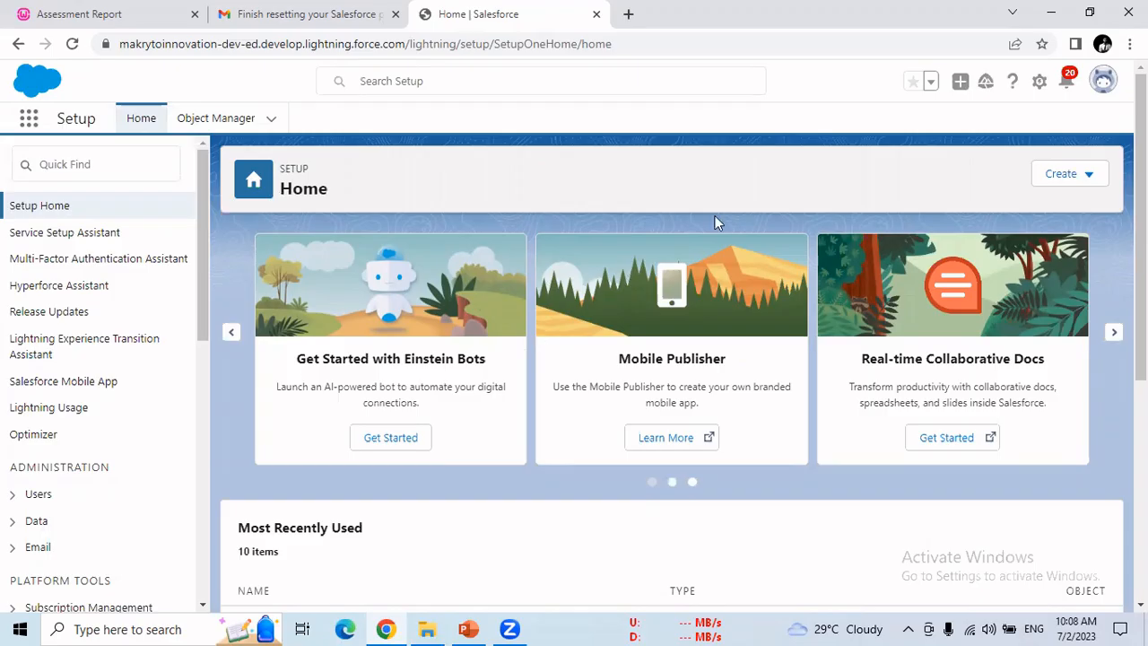
{"action": "left_click", "coordinate": [1129, 43]}
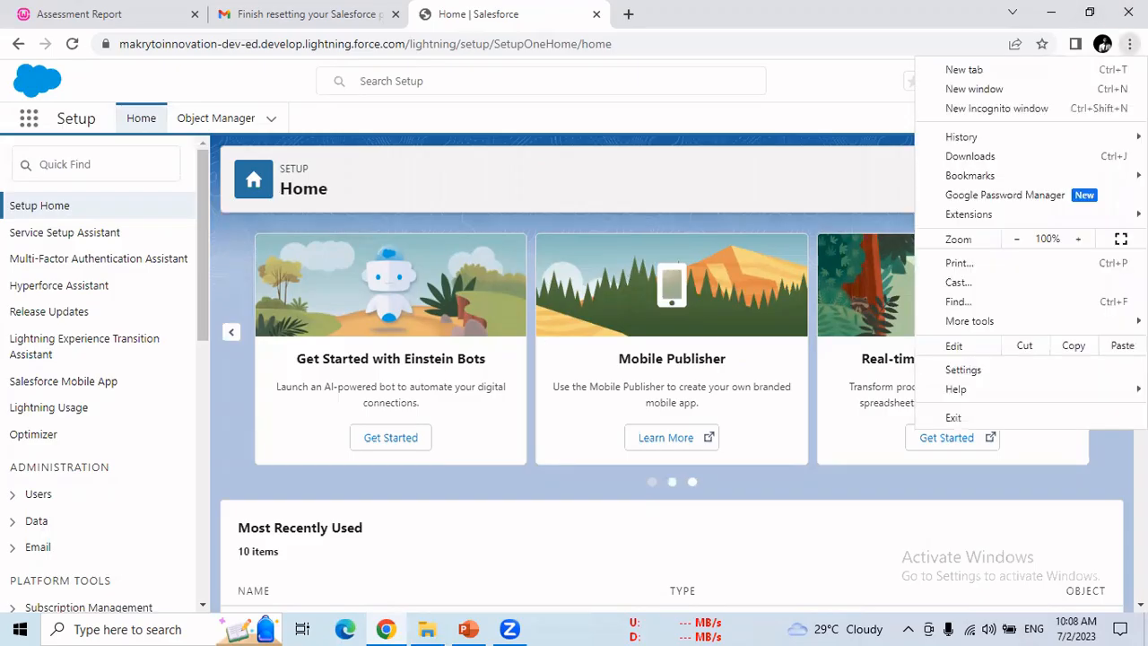
Step: Open a new incognito window and go to login.salesforce.com
{"action": "left_click", "coordinate": [1014, 114]}
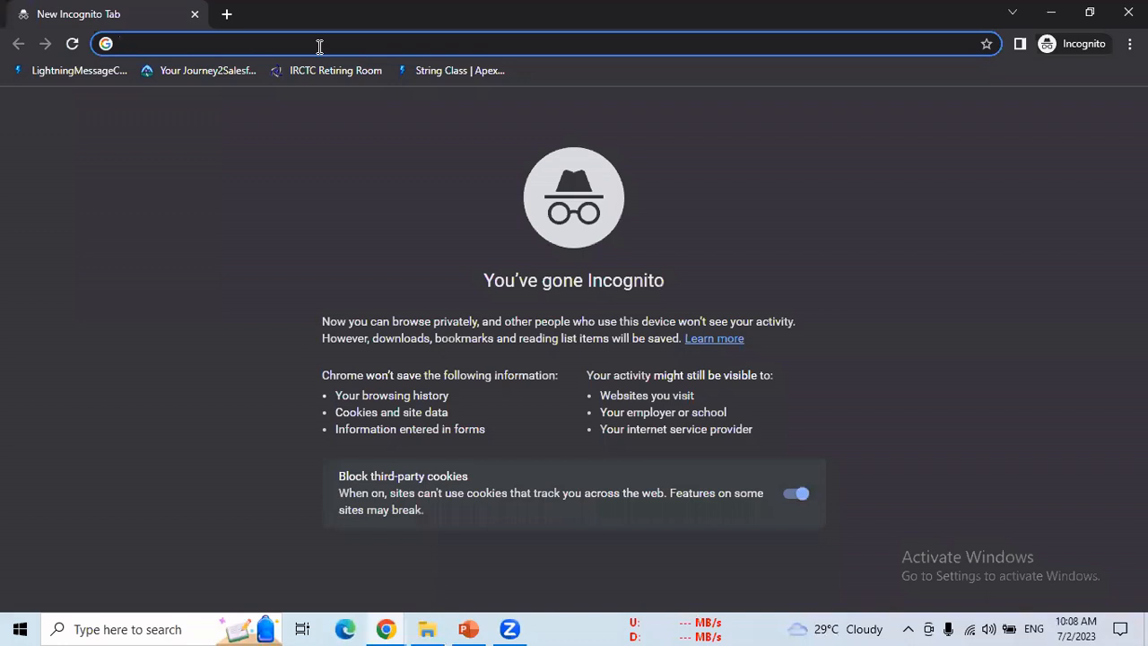
{"action": "type", "text": "logi"}
{"action": "key", "text": "Return"}
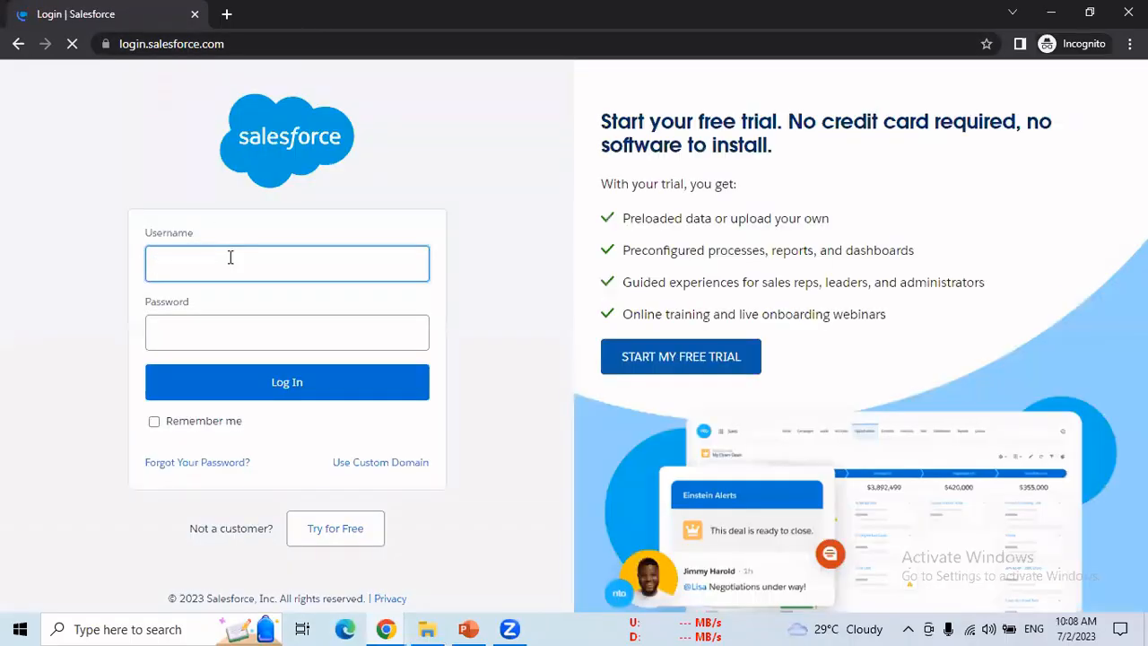
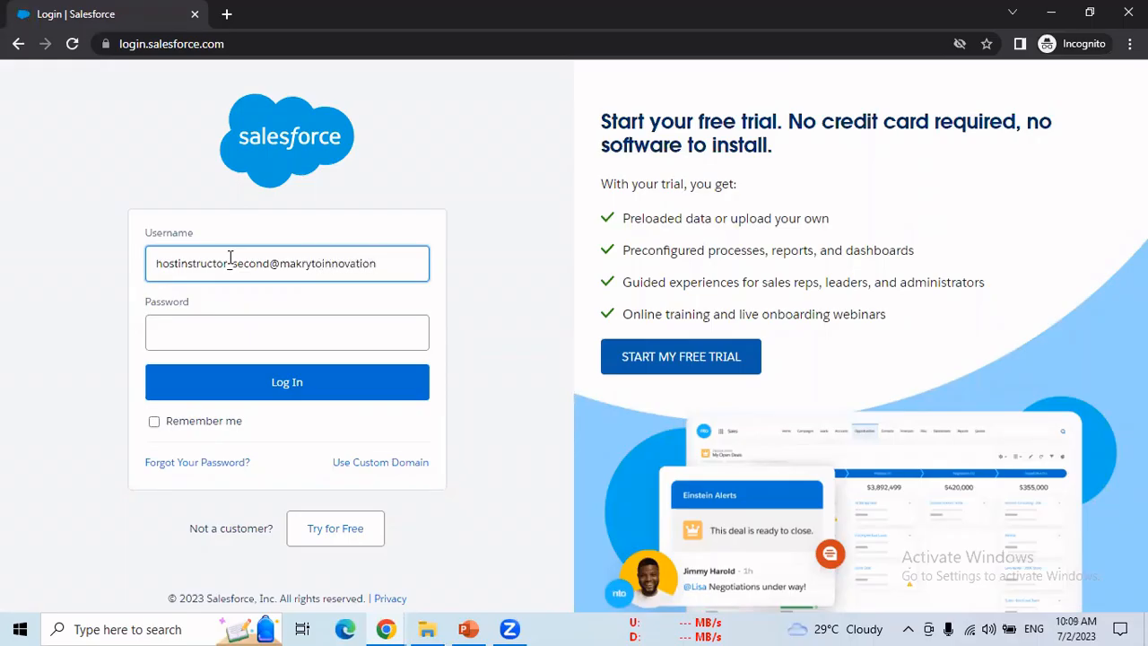
Step: Sign in with the second test user's username and password, then choose Remind Me Later
{"action": "left_click", "coordinate": [235, 334]}
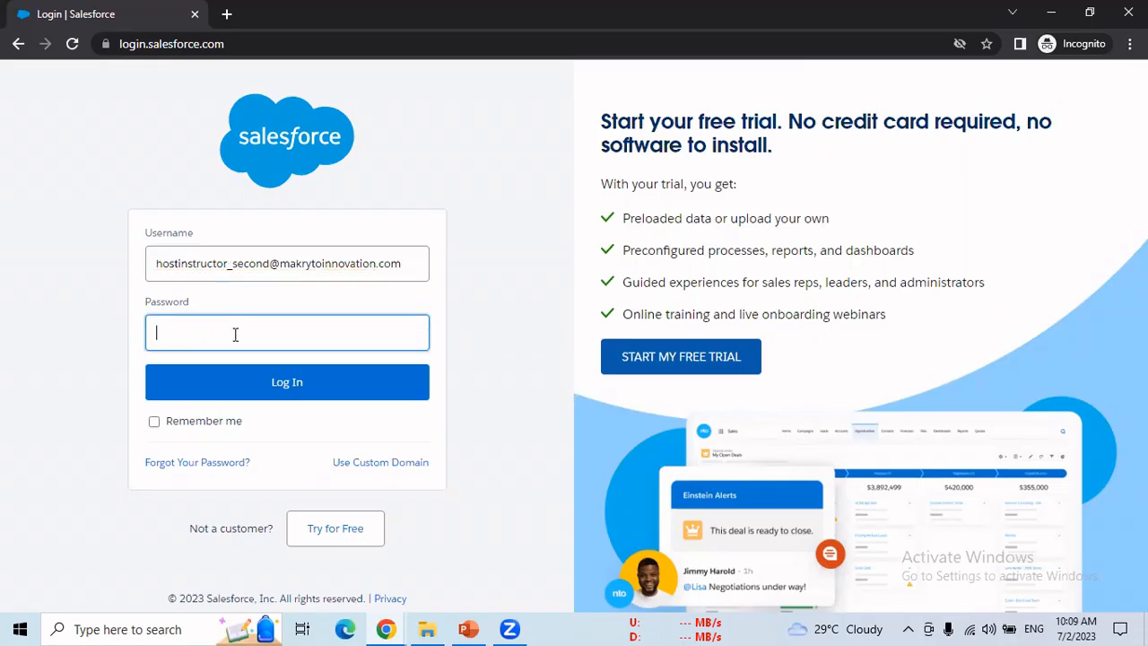
{"action": "type", "text": "*********"}
{"action": "left_click", "coordinate": [309, 383]}
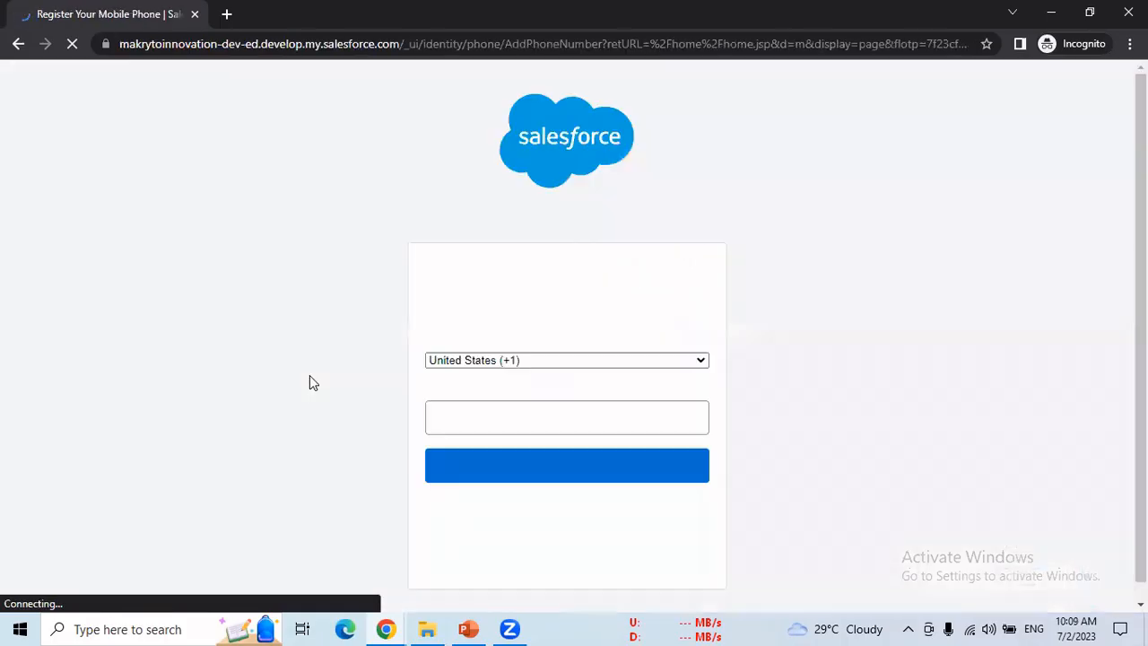
{"action": "left_click", "coordinate": [464, 512]}
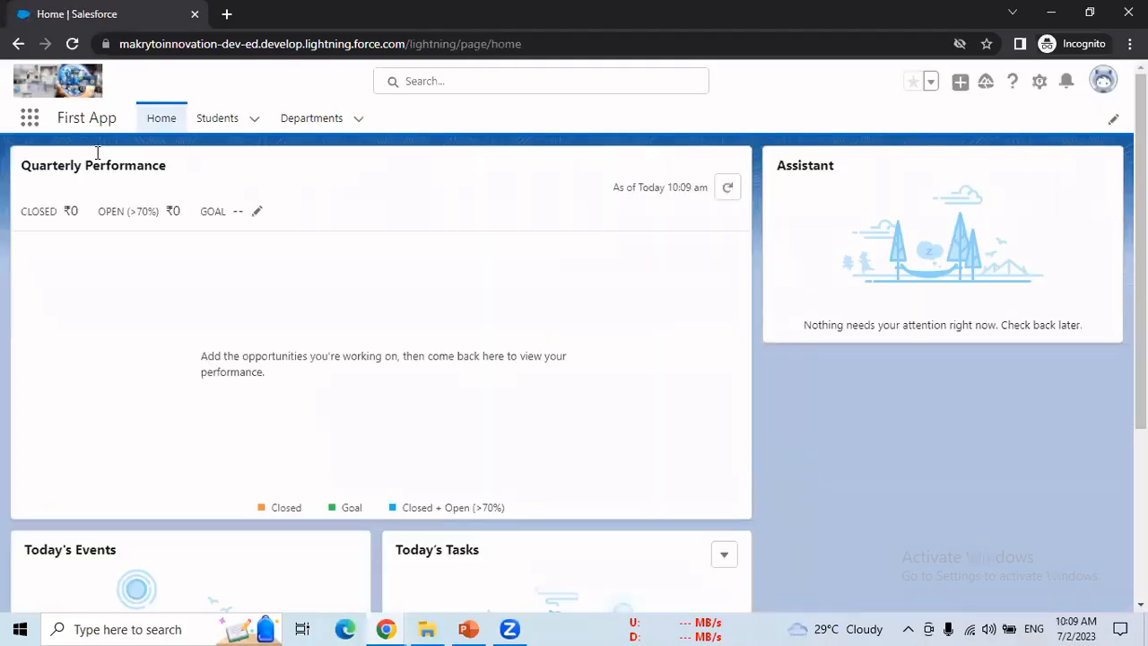
Step: Close the Guidance Center and switch to the TMS app via App Launcher's View All
{"action": "left_click", "coordinate": [29, 120]}
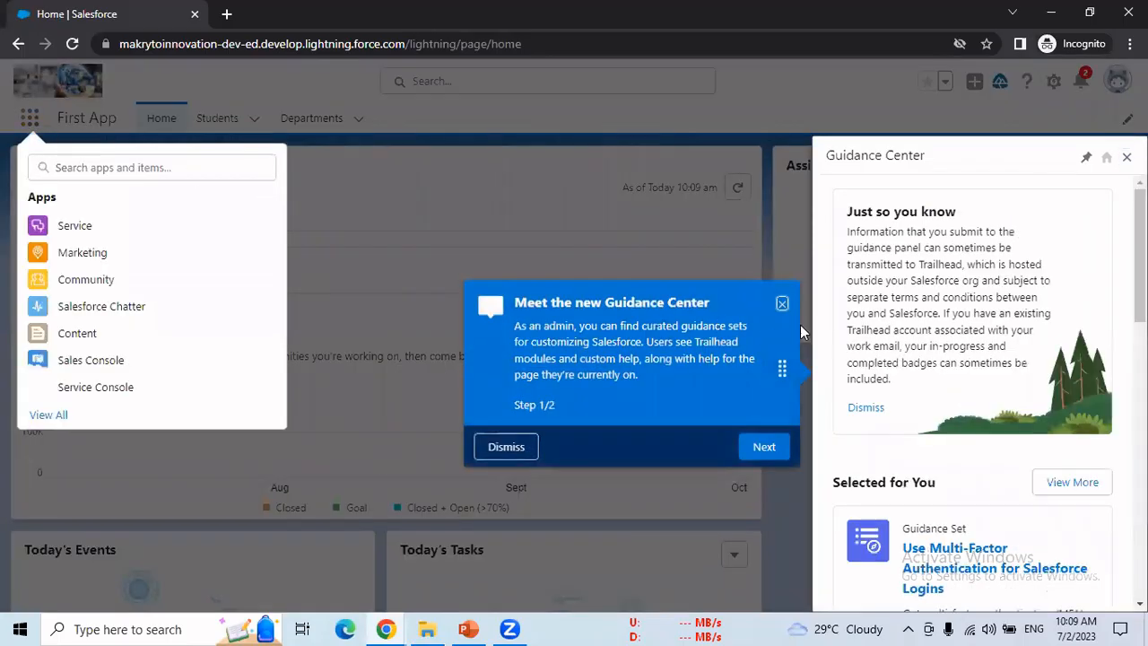
{"action": "left_click", "coordinate": [782, 304]}
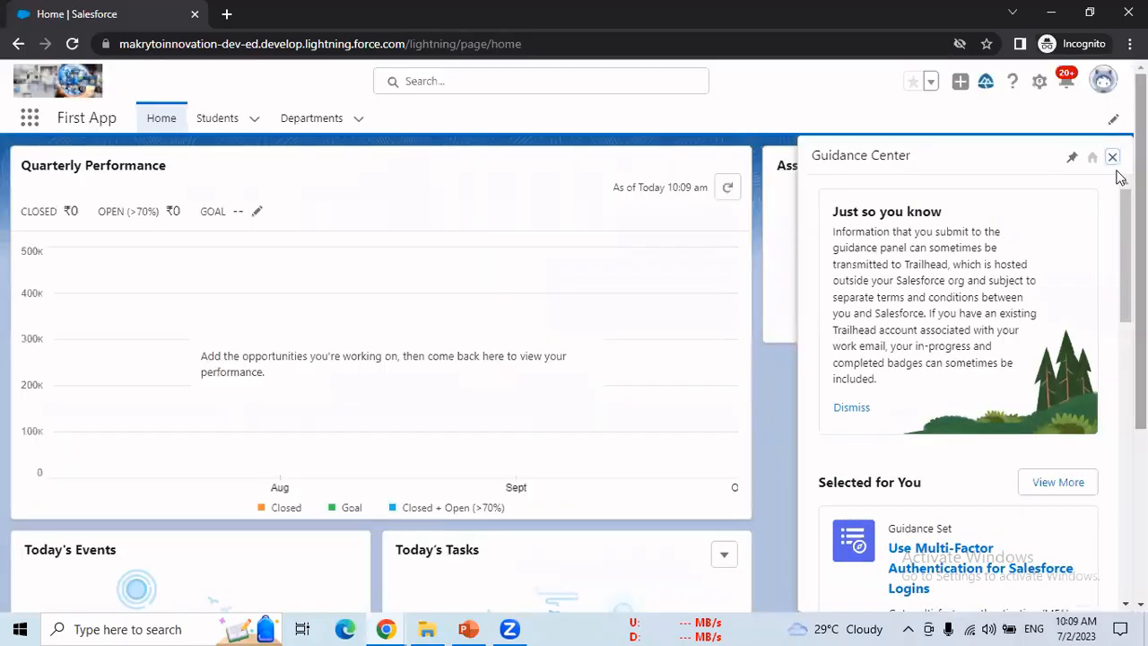
{"action": "left_click", "coordinate": [1114, 158]}
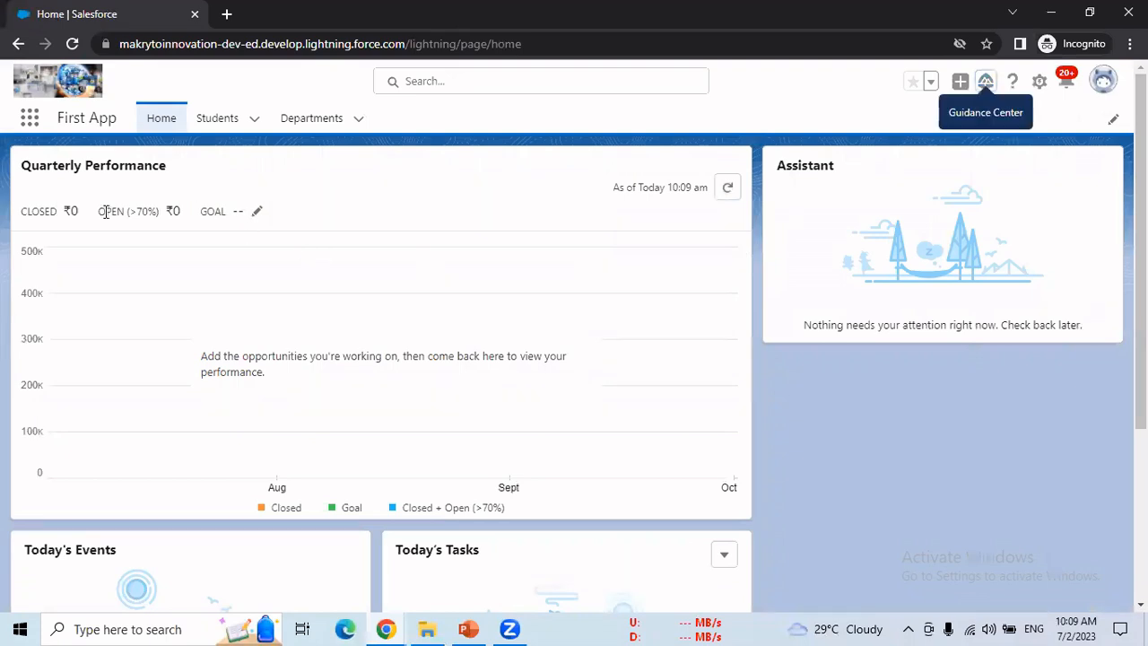
{"action": "left_click", "coordinate": [29, 117]}
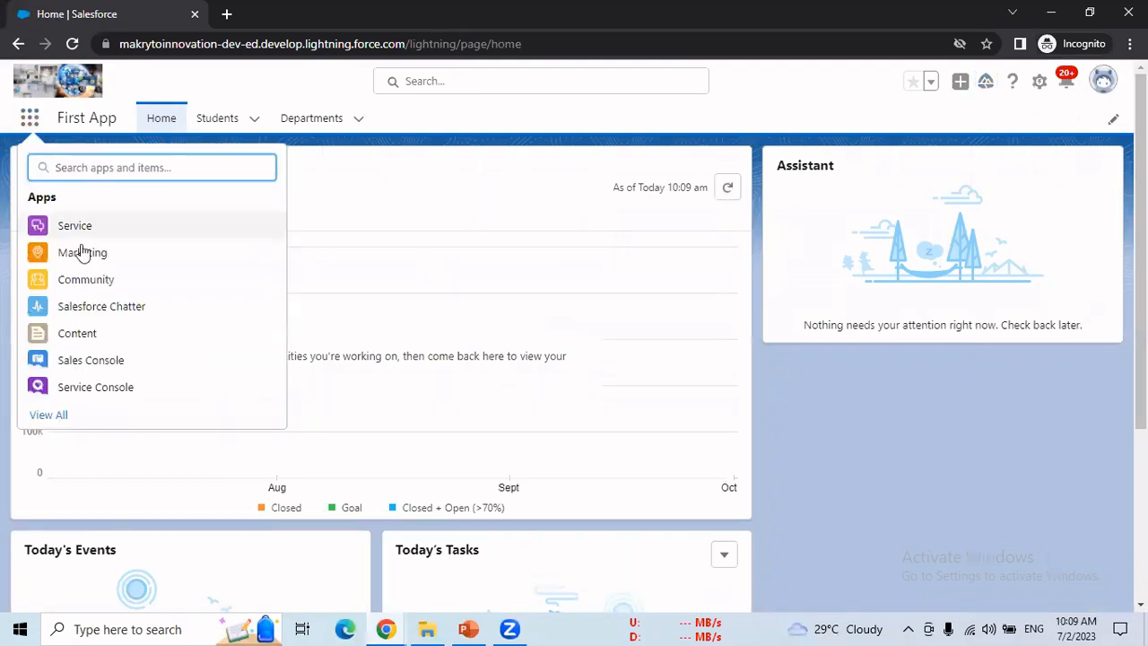
{"action": "left_click", "coordinate": [57, 416]}
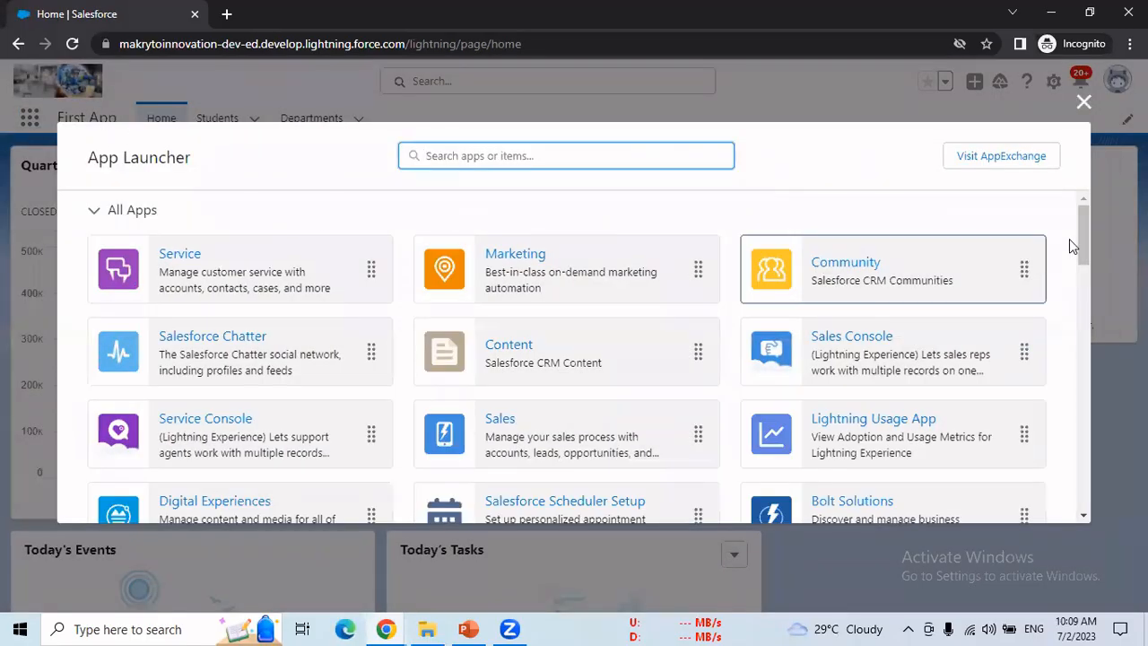
{"action": "left_click_drag", "start_coordinate": [1079, 237], "coordinate": [1069, 301]}
{"action": "left_click", "coordinate": [855, 275]}
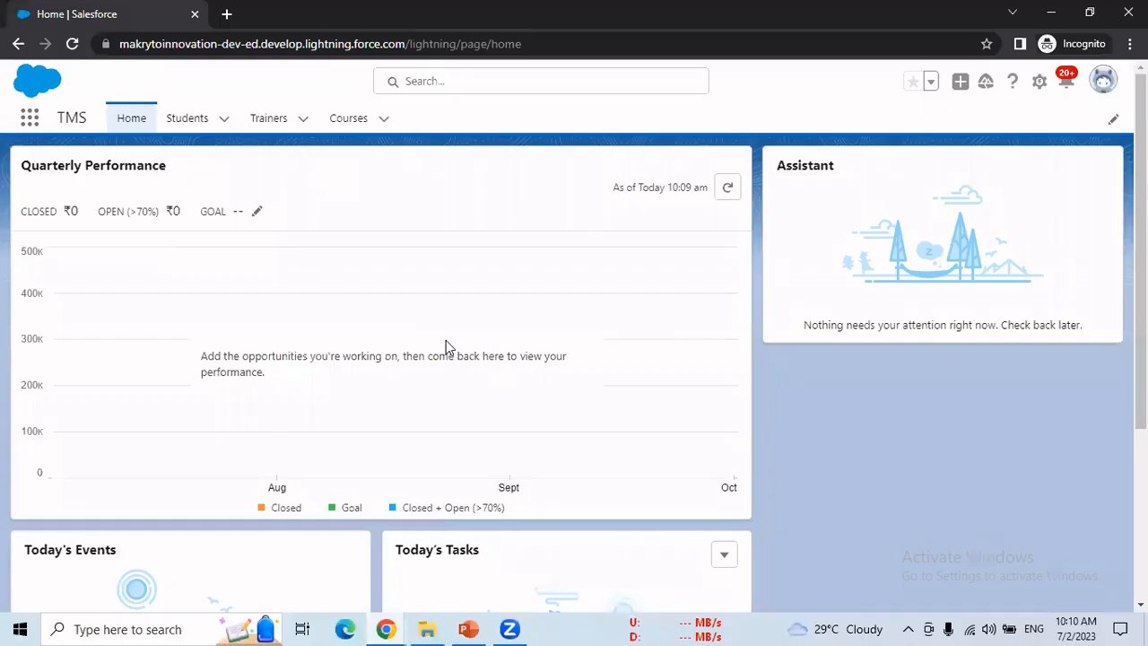
{"action": "left_click", "coordinate": [386, 629]}
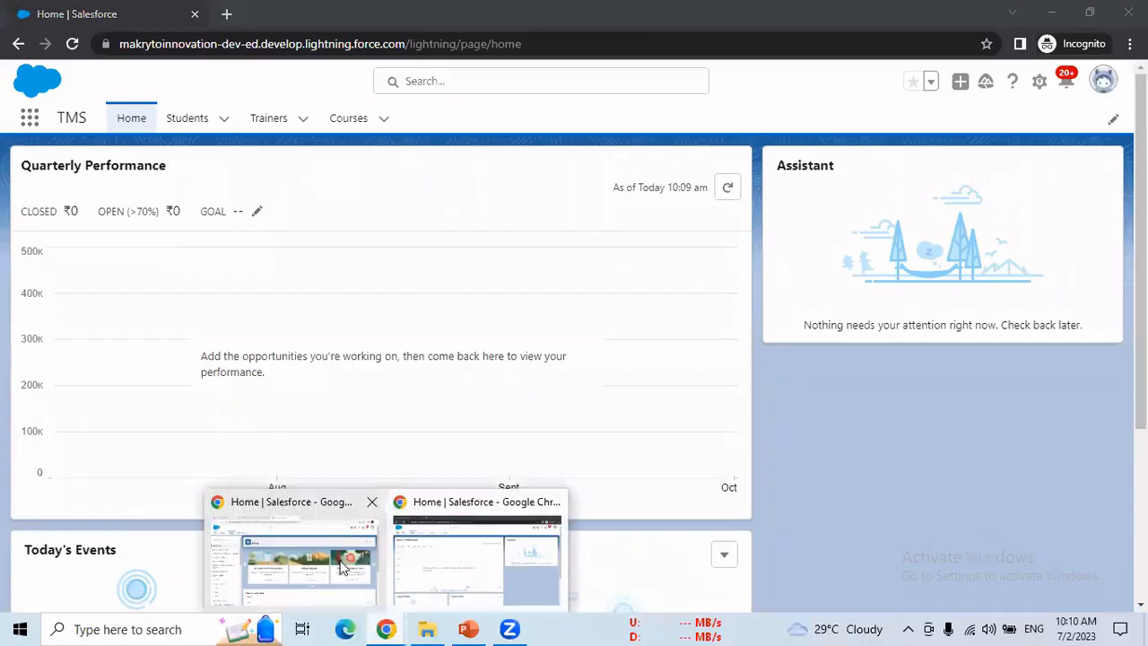
Step: In the Setup window, search Quick Find for 'user', open Profiles, and filter by letter M
{"action": "left_click", "coordinate": [342, 567]}
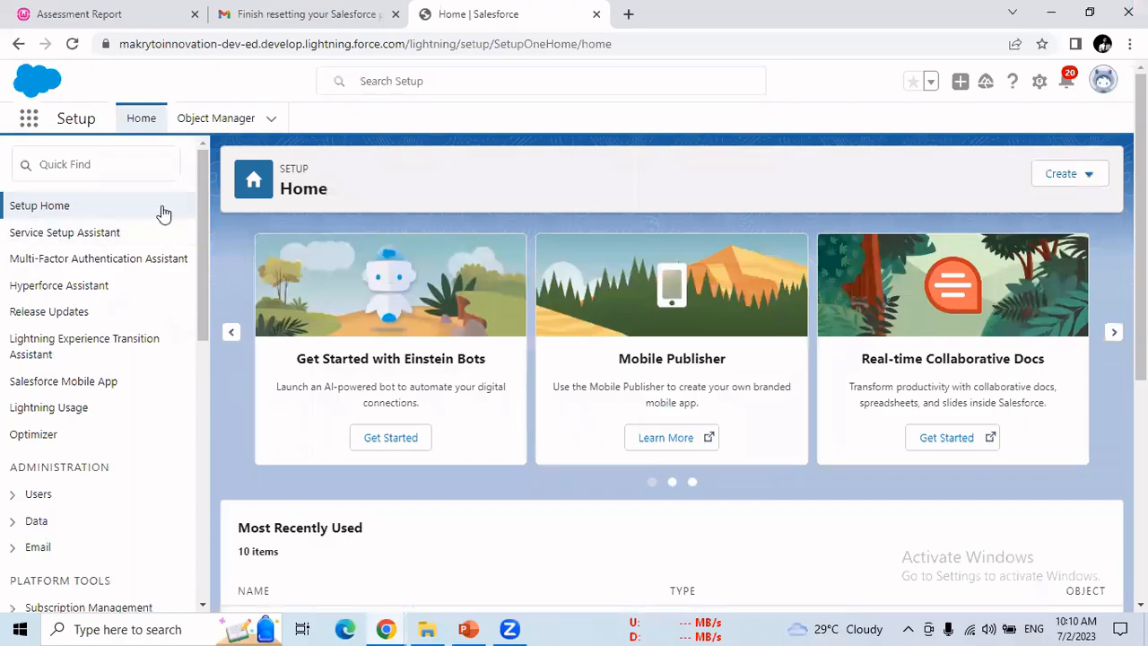
{"action": "left_click", "coordinate": [137, 160]}
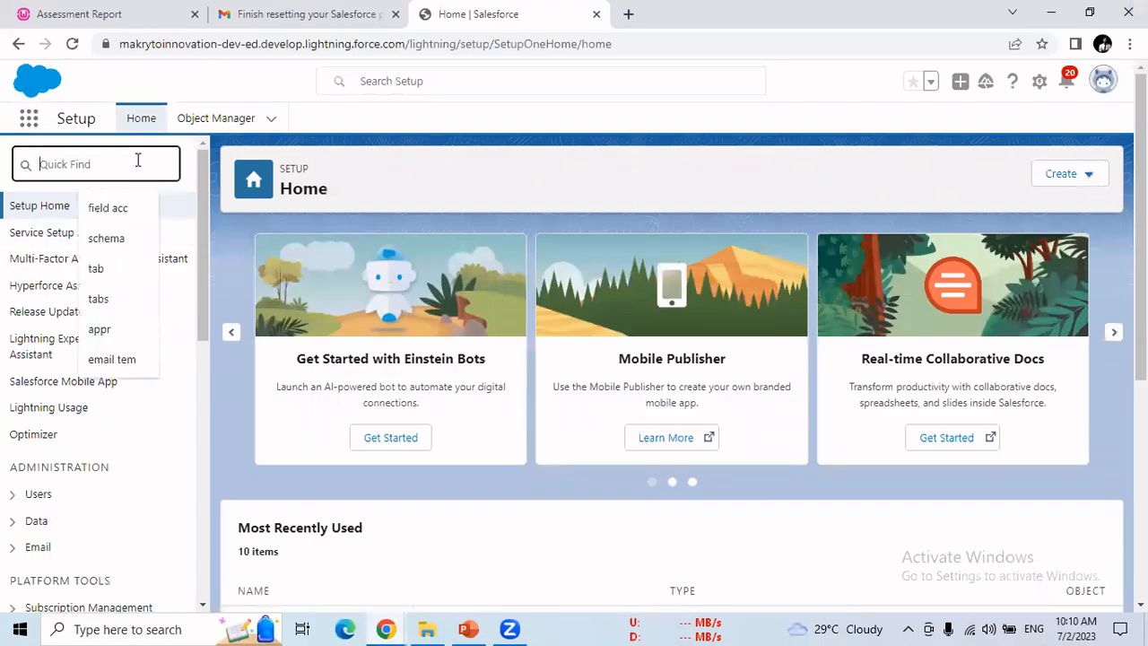
{"action": "type", "text": "user"}
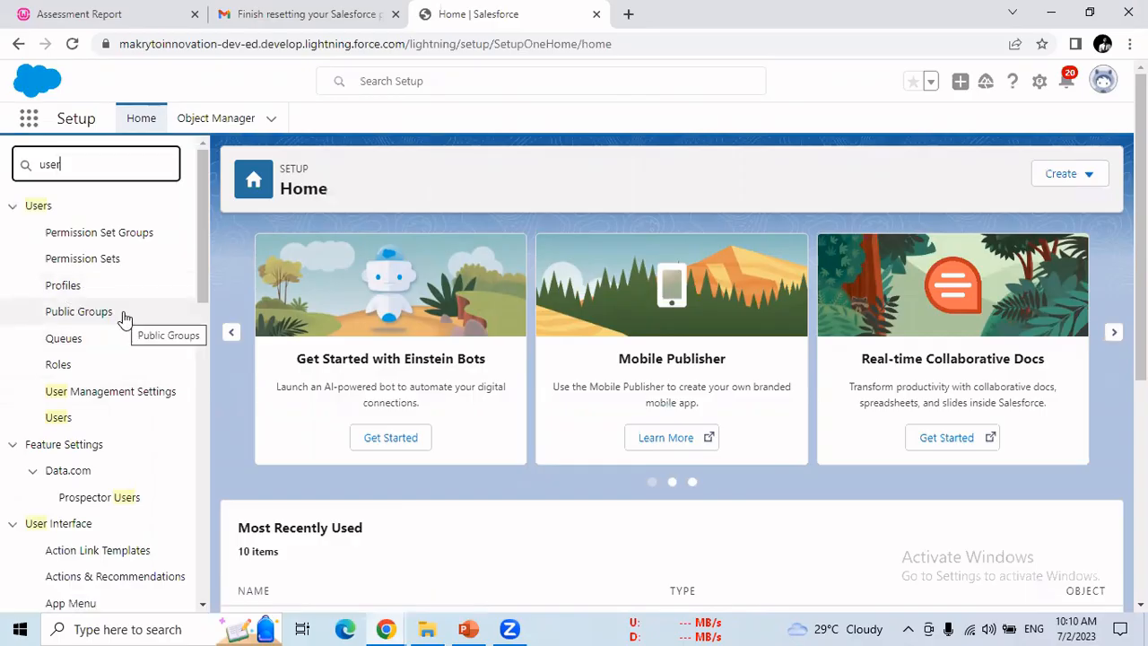
{"action": "left_click", "coordinate": [62, 286]}
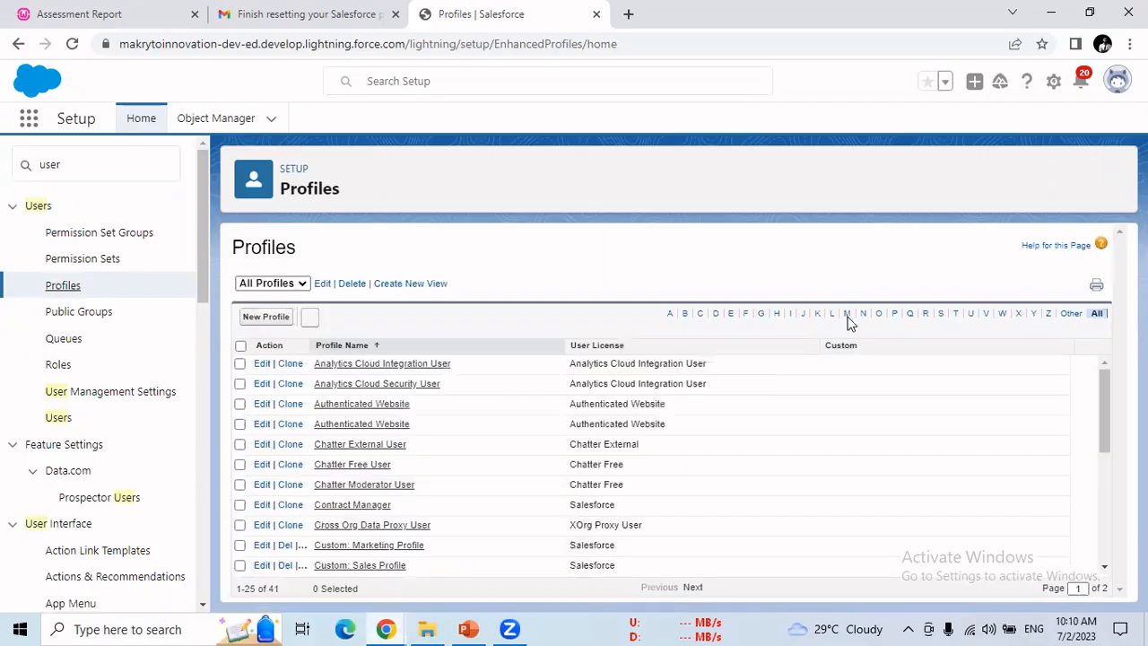
{"action": "left_click", "coordinate": [849, 318]}
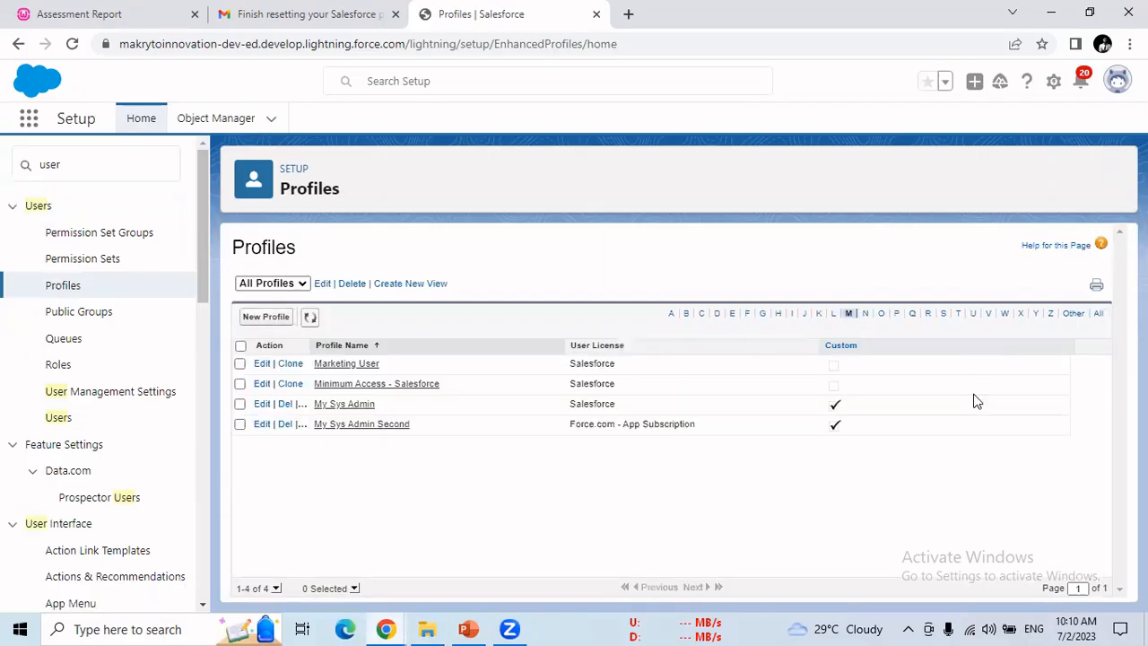
Step: Open My Sys Admin in Profile Edit and scroll down to Custom Object Permissions
{"action": "left_click", "coordinate": [348, 405]}
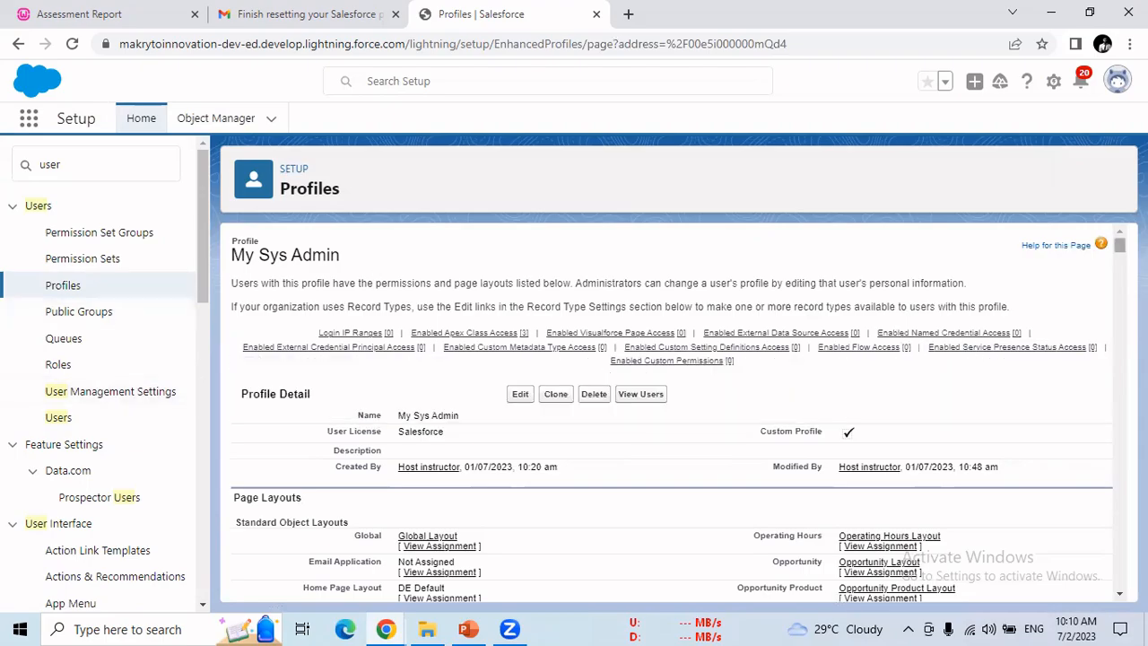
{"action": "scroll", "coordinate": [671, 331], "scroll_direction": "down", "scroll_amount": 2}
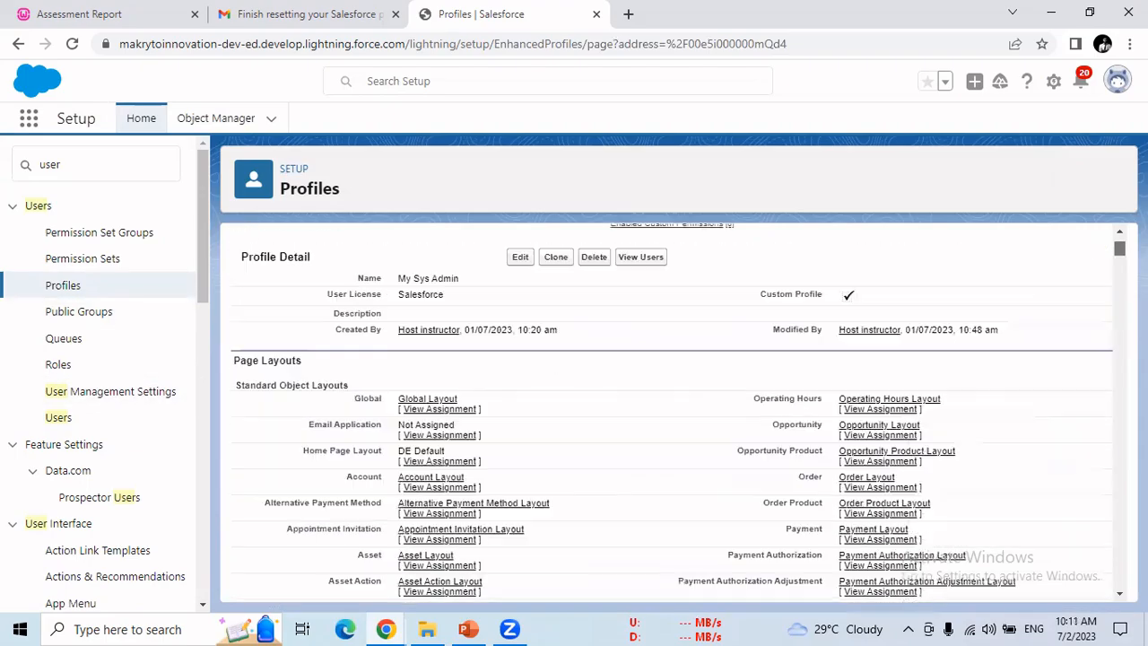
{"action": "left_click", "coordinate": [520, 257]}
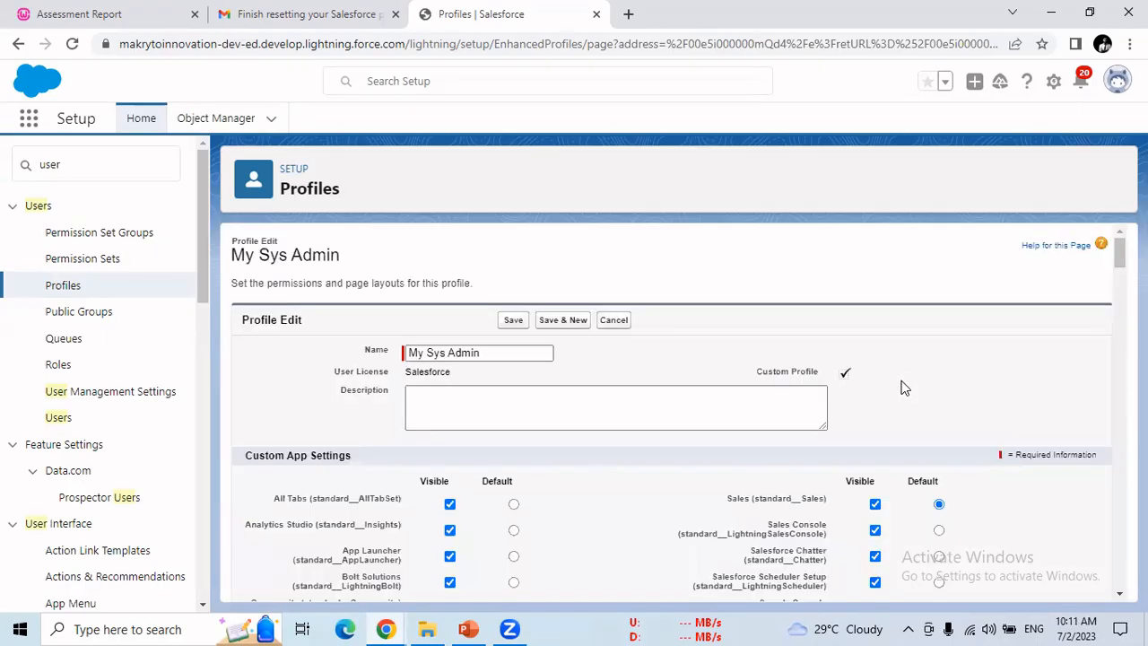
{"action": "left_click_drag", "start_coordinate": [499, 347], "coordinate": [391, 350]}
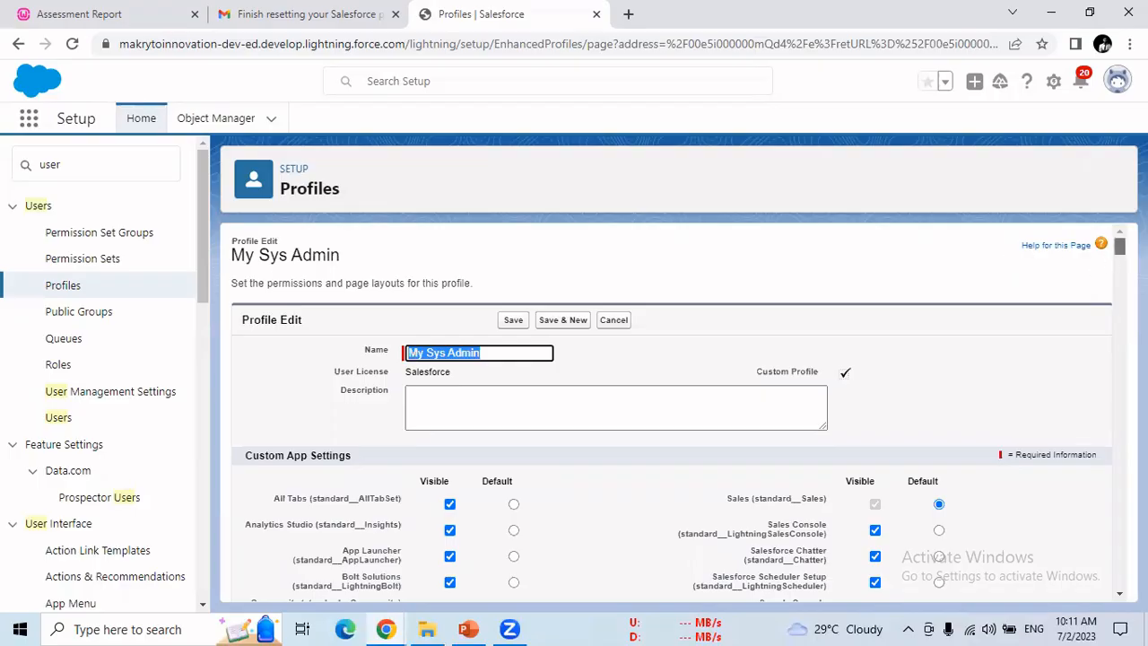
{"action": "scroll", "coordinate": [673, 413], "scroll_direction": "down", "scroll_amount": 15}
{"action": "scroll", "coordinate": [672, 413], "scroll_direction": "down", "scroll_amount": 12}
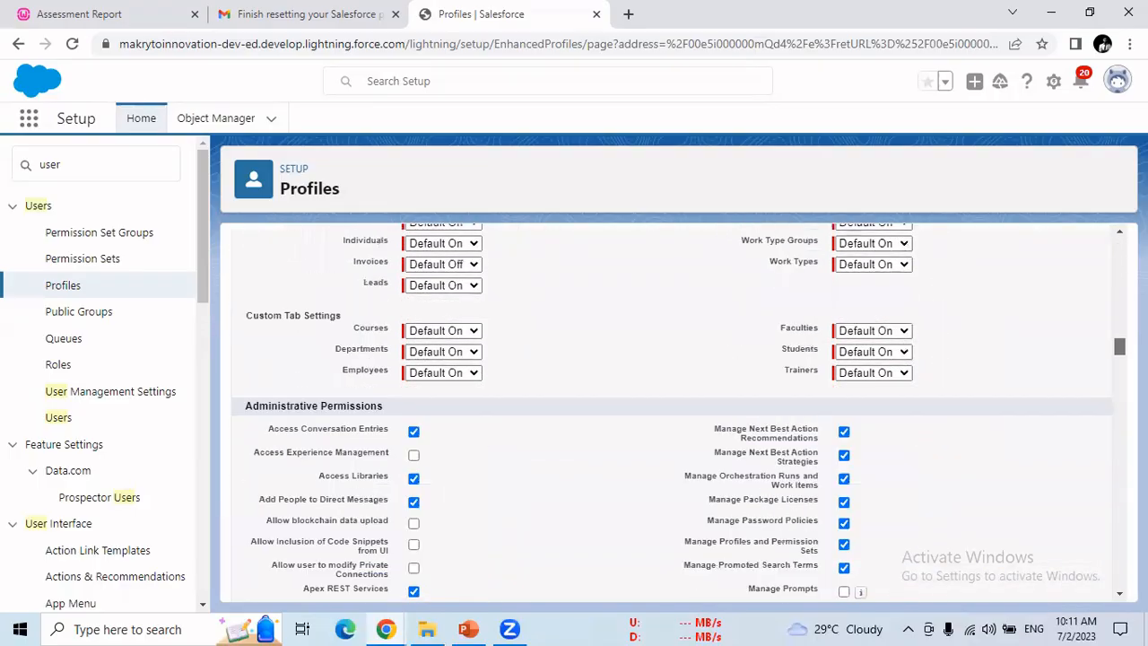
{"action": "scroll", "coordinate": [673, 413], "scroll_direction": "down", "scroll_amount": 12}
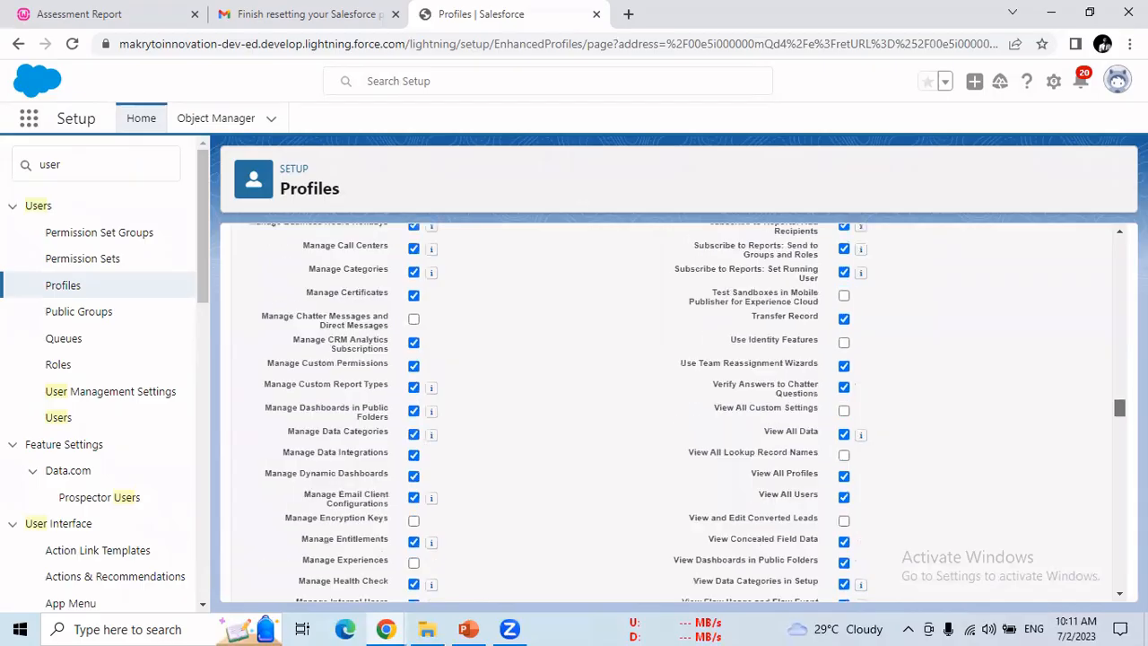
{"action": "scroll", "coordinate": [672, 413], "scroll_direction": "down", "scroll_amount": 10}
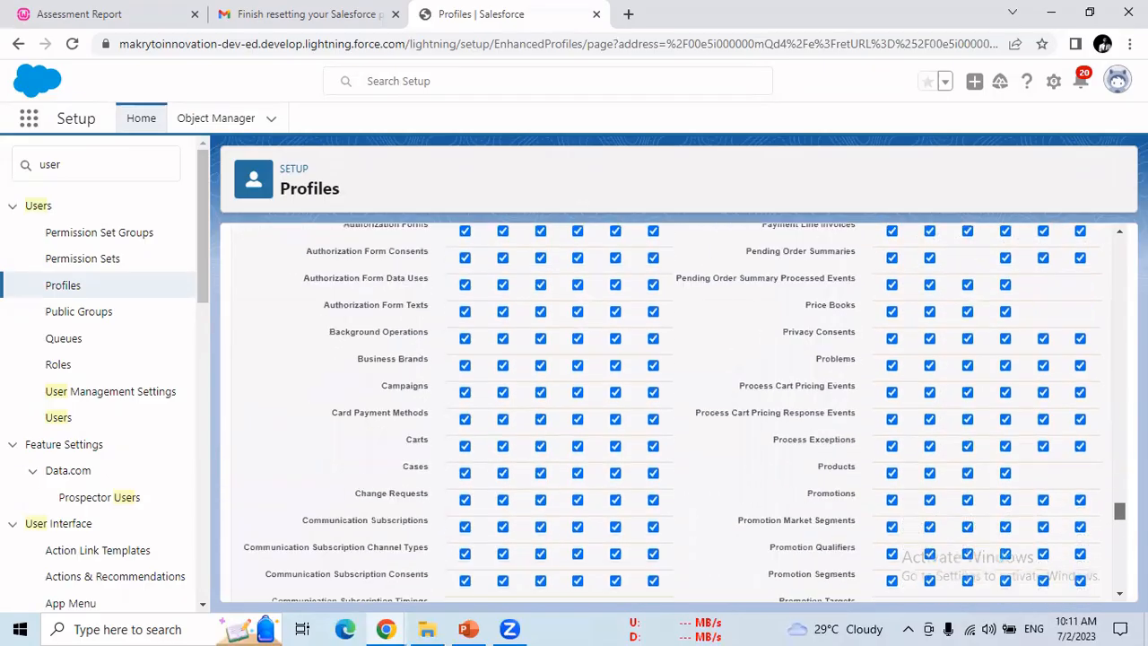
{"action": "scroll", "coordinate": [673, 412], "scroll_direction": "down", "scroll_amount": 6}
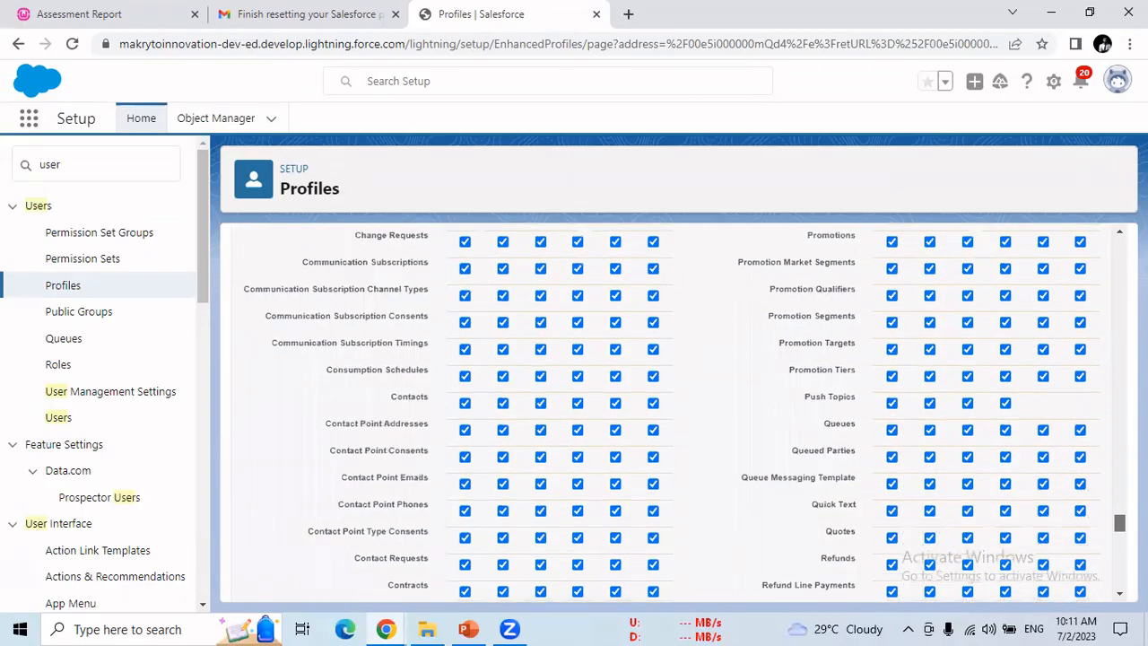
{"action": "scroll", "coordinate": [673, 413], "scroll_direction": "down", "scroll_amount": 8}
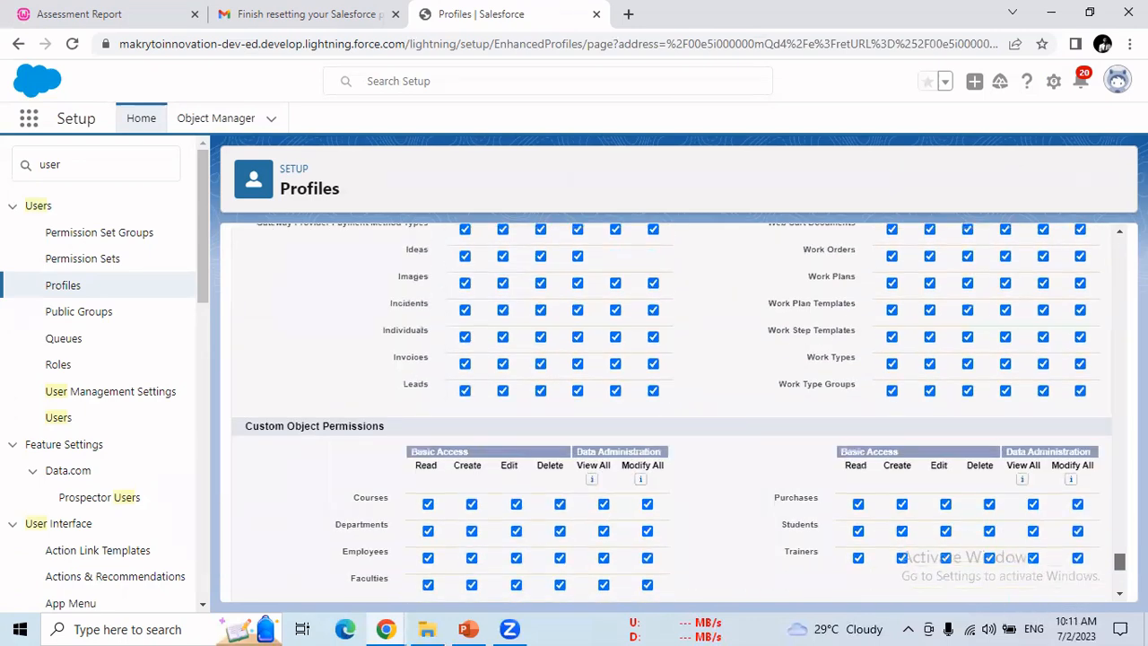
{"action": "left_click_drag", "start_coordinate": [1120, 562], "coordinate": [1120, 562]}
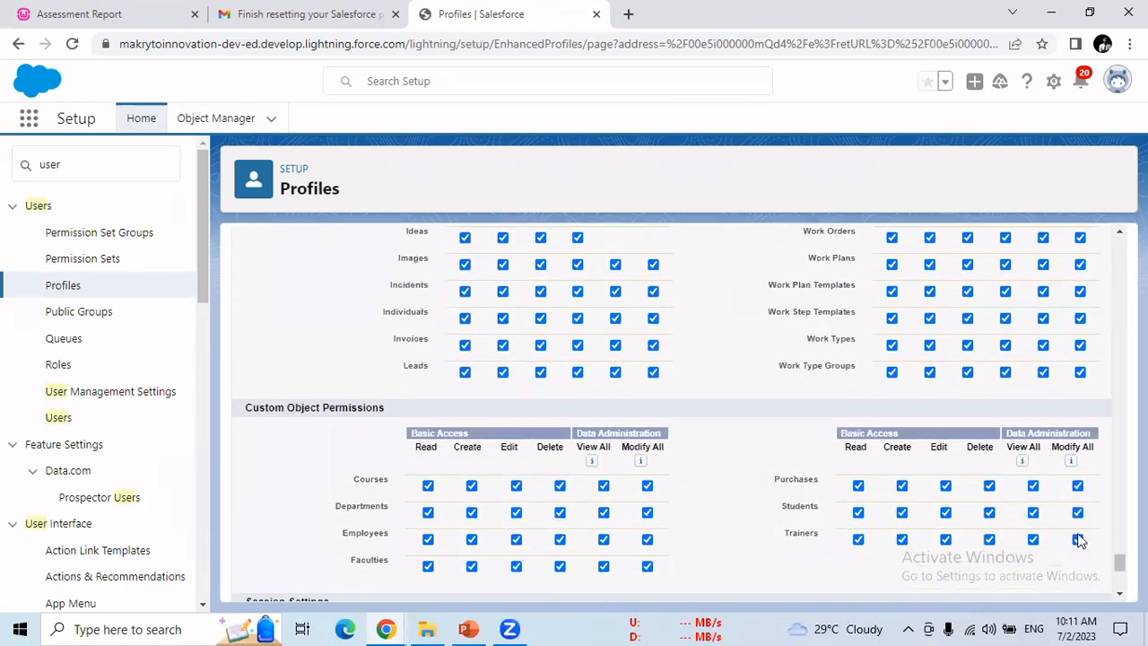
Step: Uncheck Read for Courses, clearing all Courses permissions, and save My Sys Admin
{"action": "left_click", "coordinate": [428, 487]}
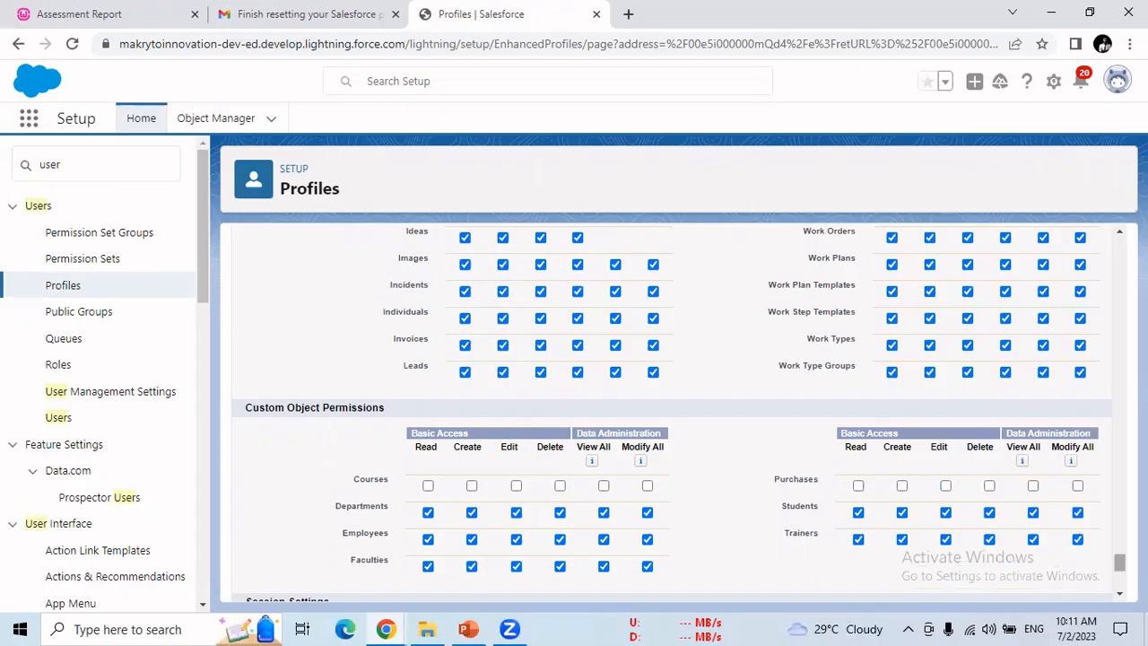
{"action": "left_click_drag", "start_coordinate": [1119, 562], "coordinate": [1119, 242]}
{"action": "left_click", "coordinate": [506, 323]}
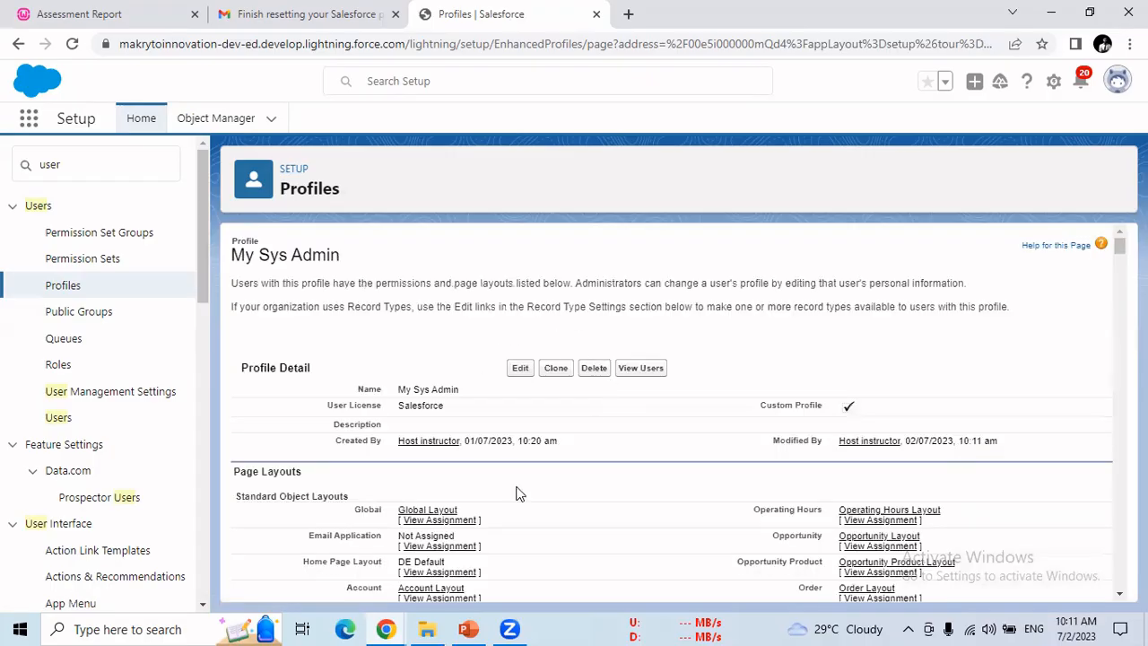
Step: In the incognito session, reload the home page and try opening Courses to test access
{"action": "mouse_move", "coordinate": [398, 626]}
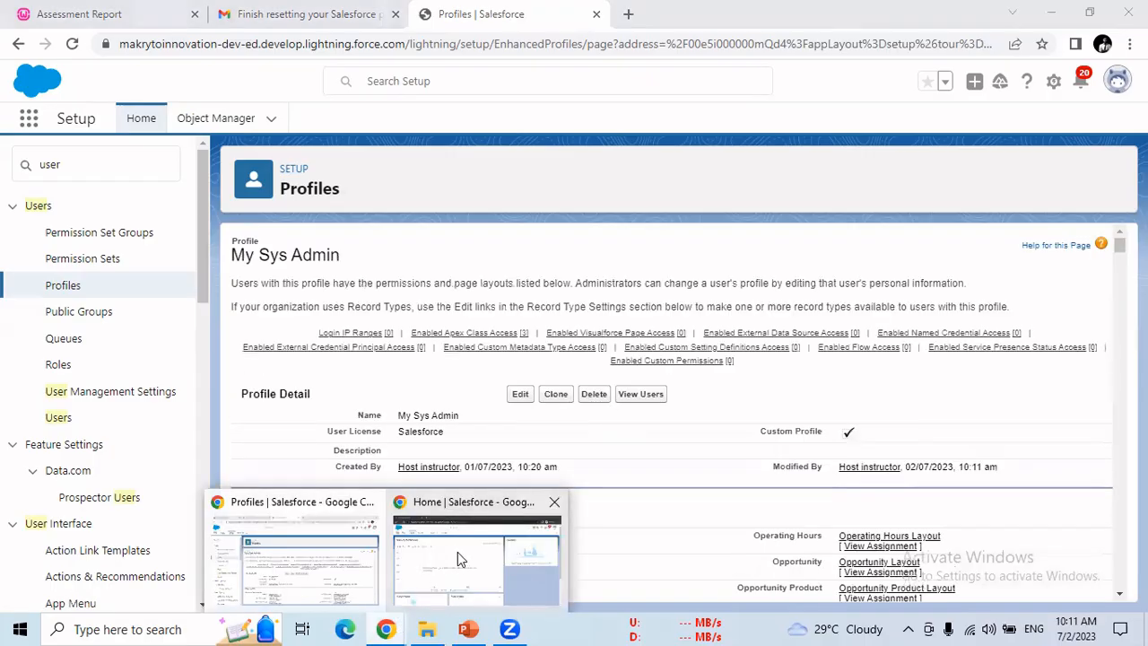
{"action": "left_click", "coordinate": [457, 551]}
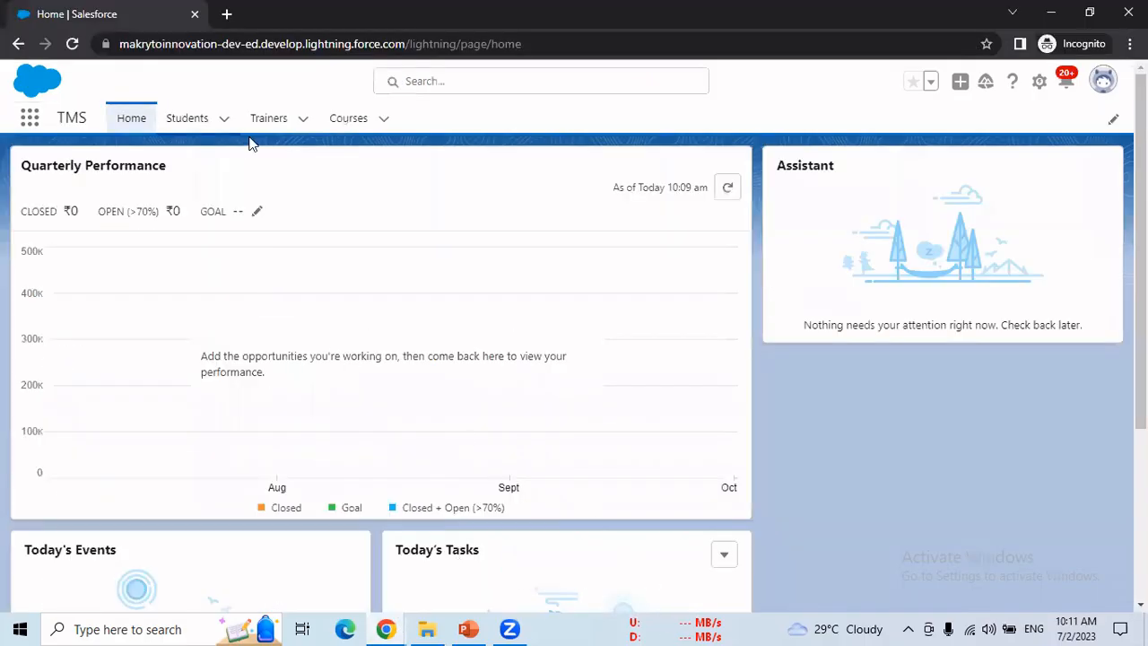
{"action": "left_click", "coordinate": [72, 43]}
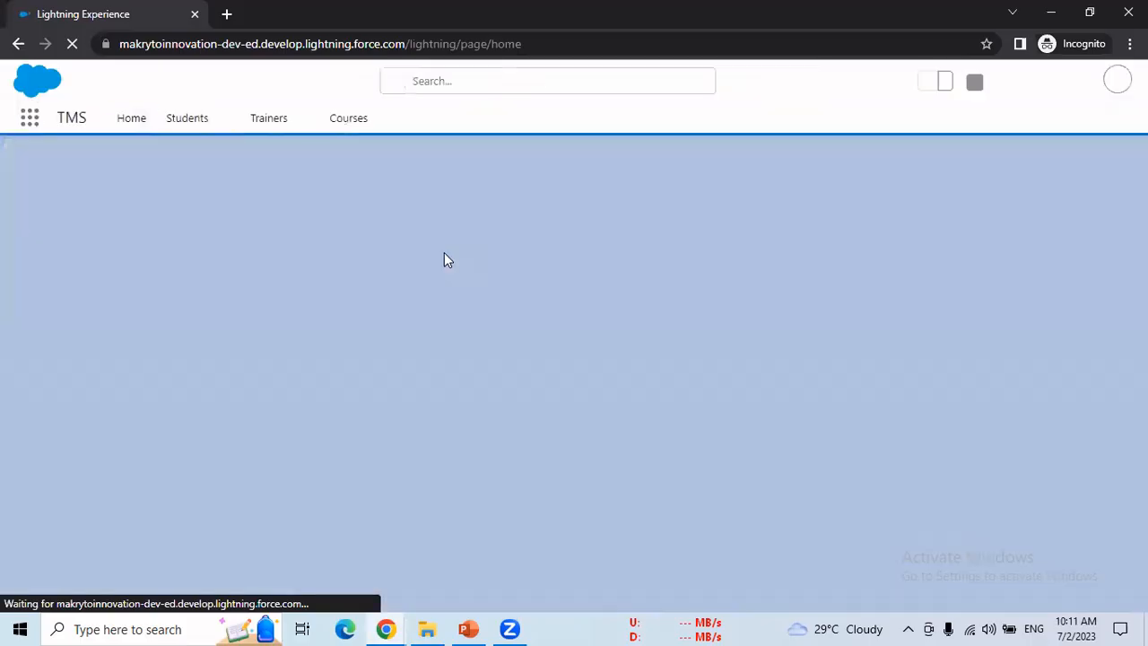
{"action": "left_click", "coordinate": [348, 126]}
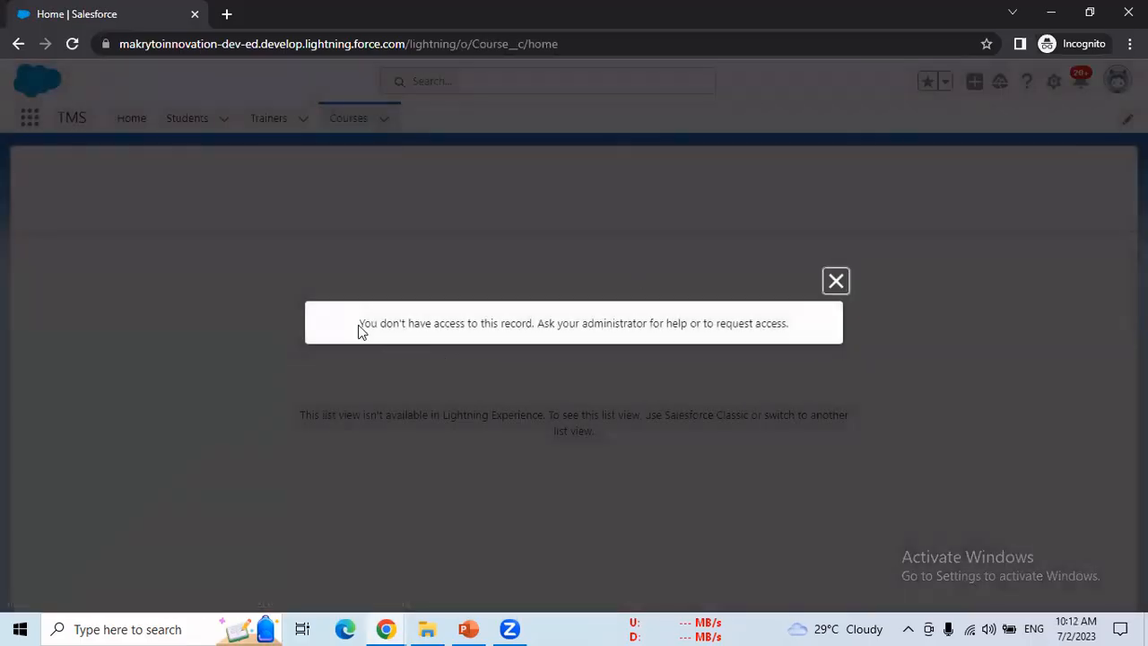
Step: Dismiss the Courses access-denied message and switch back to the Profiles window
{"action": "left_click_drag", "start_coordinate": [359, 324], "coordinate": [767, 328]}
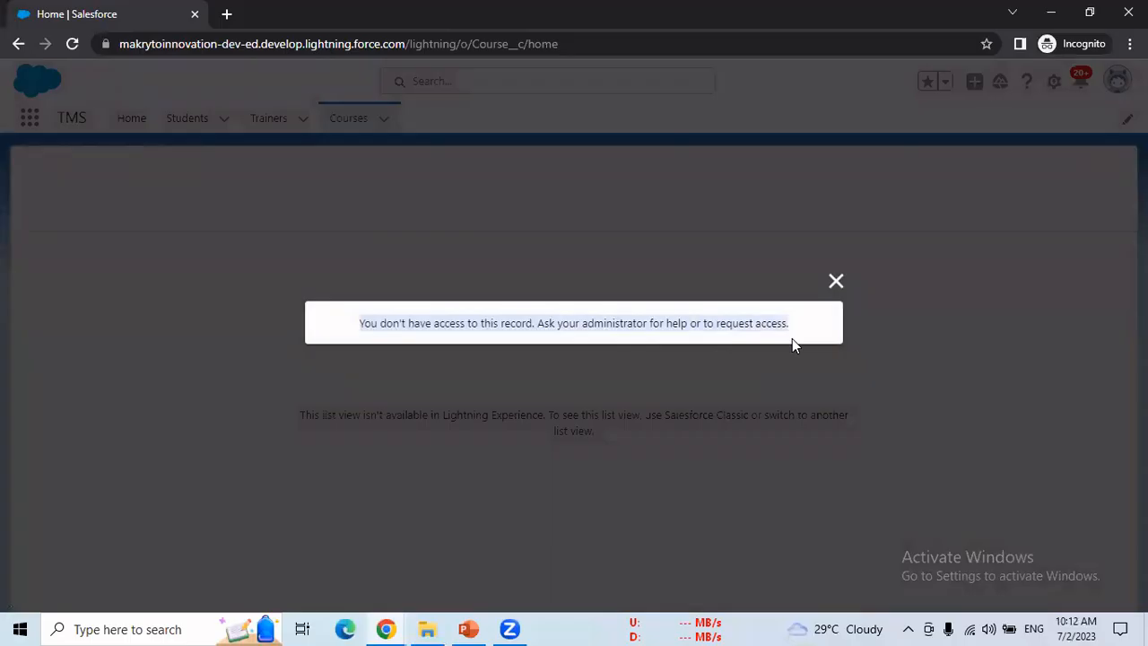
{"action": "left_click", "coordinate": [836, 281]}
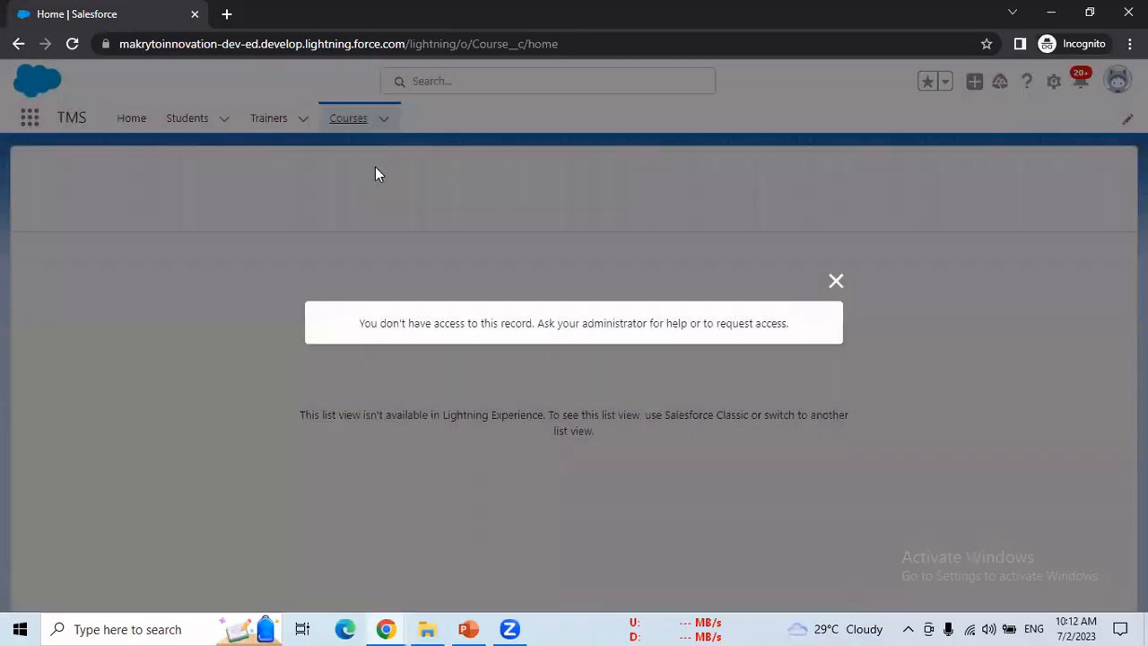
{"action": "left_click", "coordinate": [836, 281]}
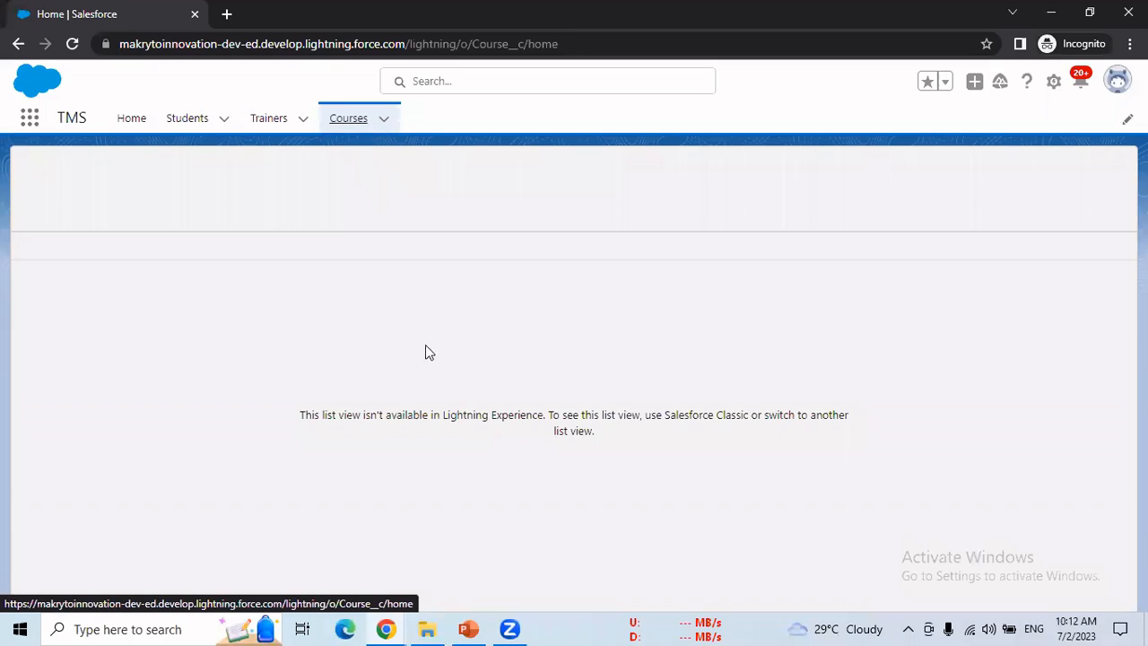
{"action": "left_click", "coordinate": [389, 629]}
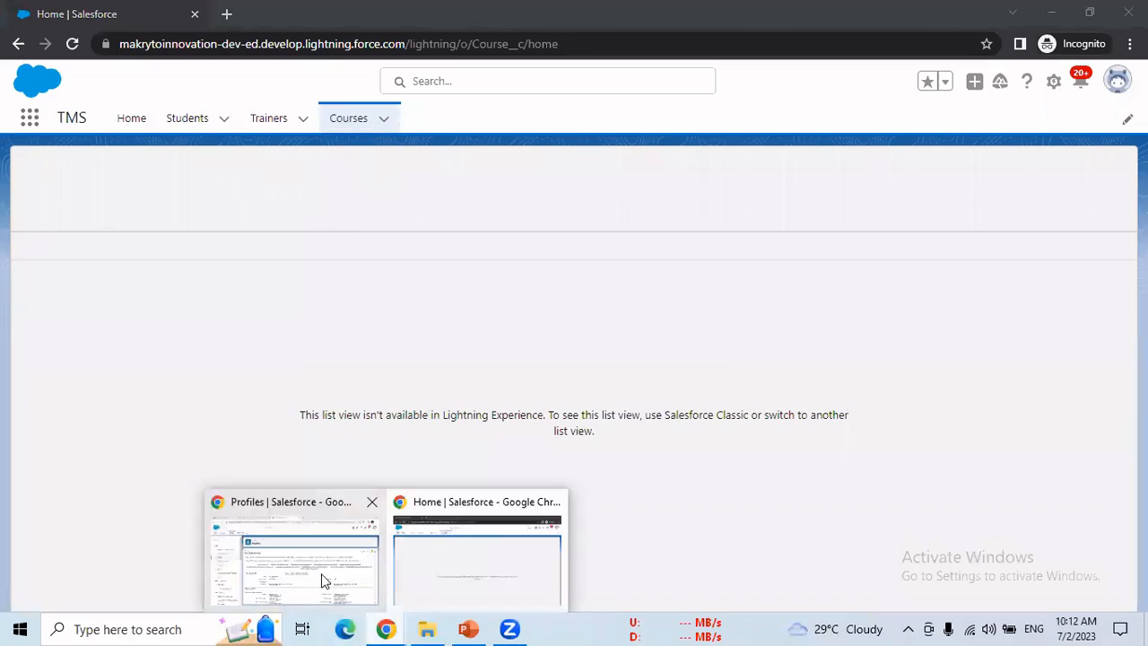
{"action": "left_click", "coordinate": [325, 580]}
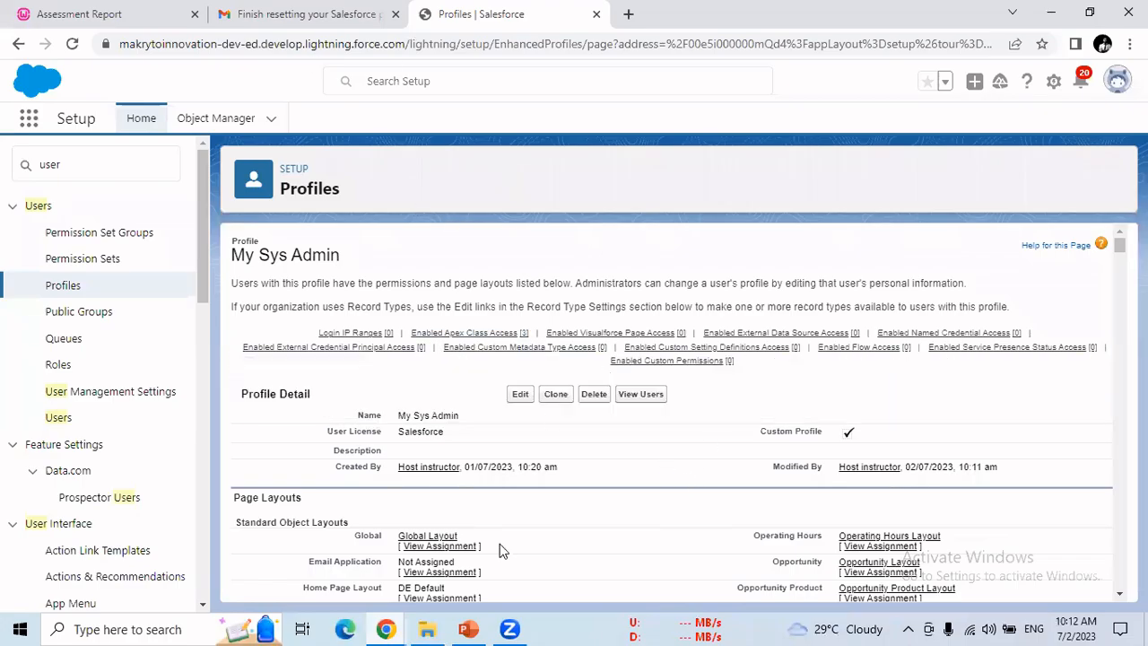
Step: Bring the Profiles window forward and open the My Sys Admin profile for editing
{"action": "mouse_move", "coordinate": [386, 629]}
{"action": "left_click", "coordinate": [518, 564]}
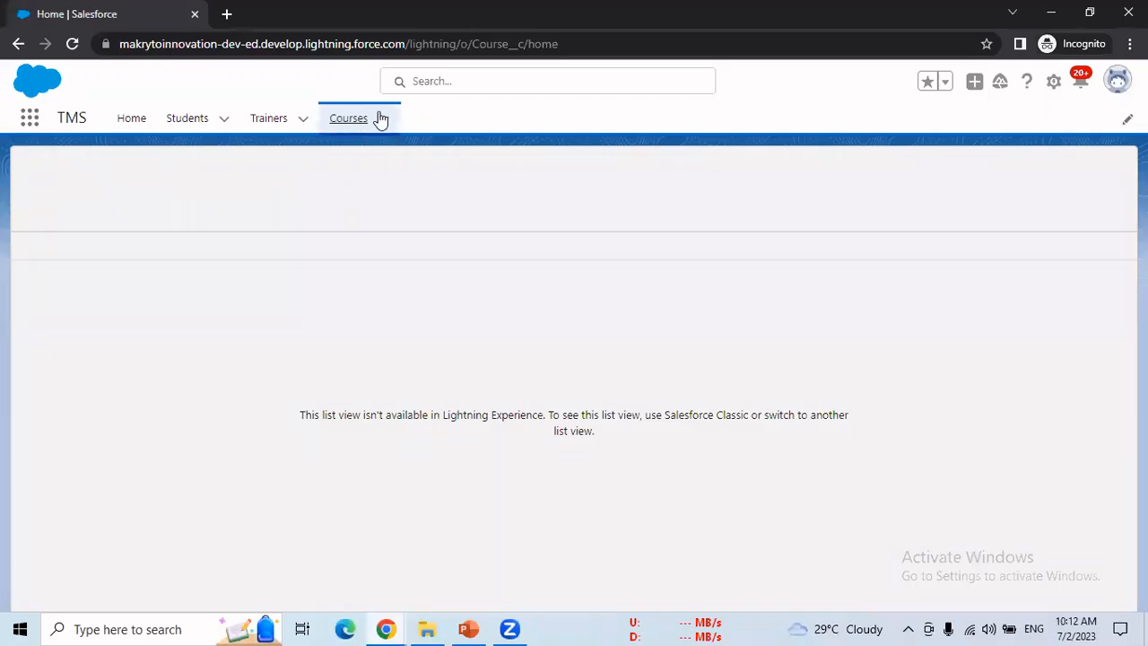
{"action": "left_click", "coordinate": [391, 628]}
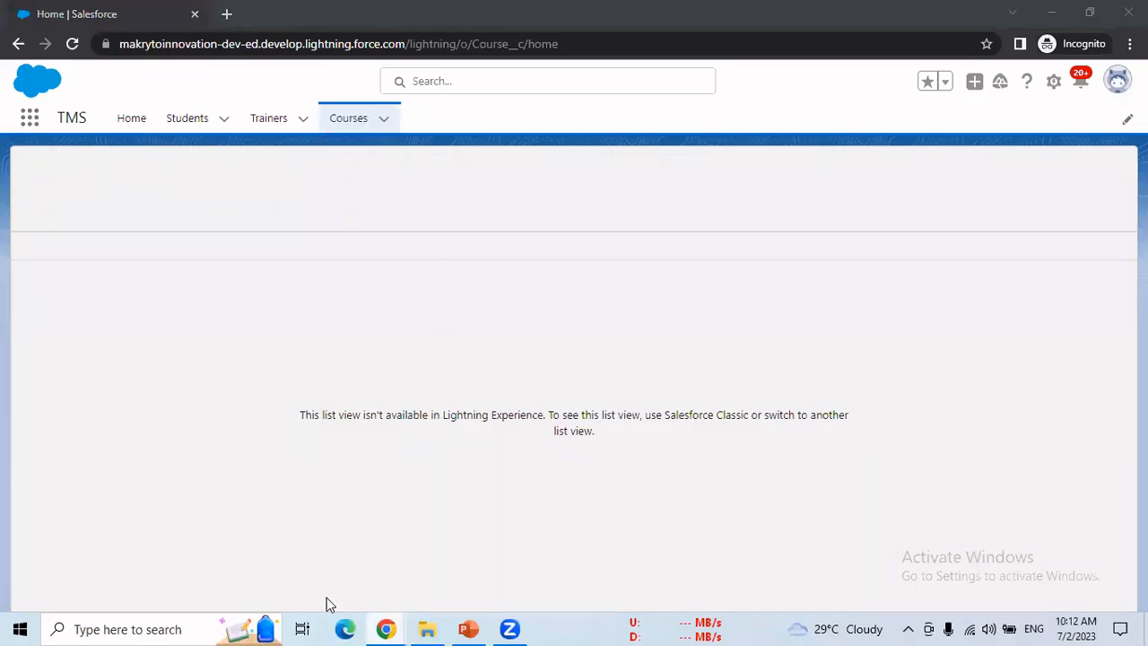
{"action": "left_click", "coordinate": [305, 548]}
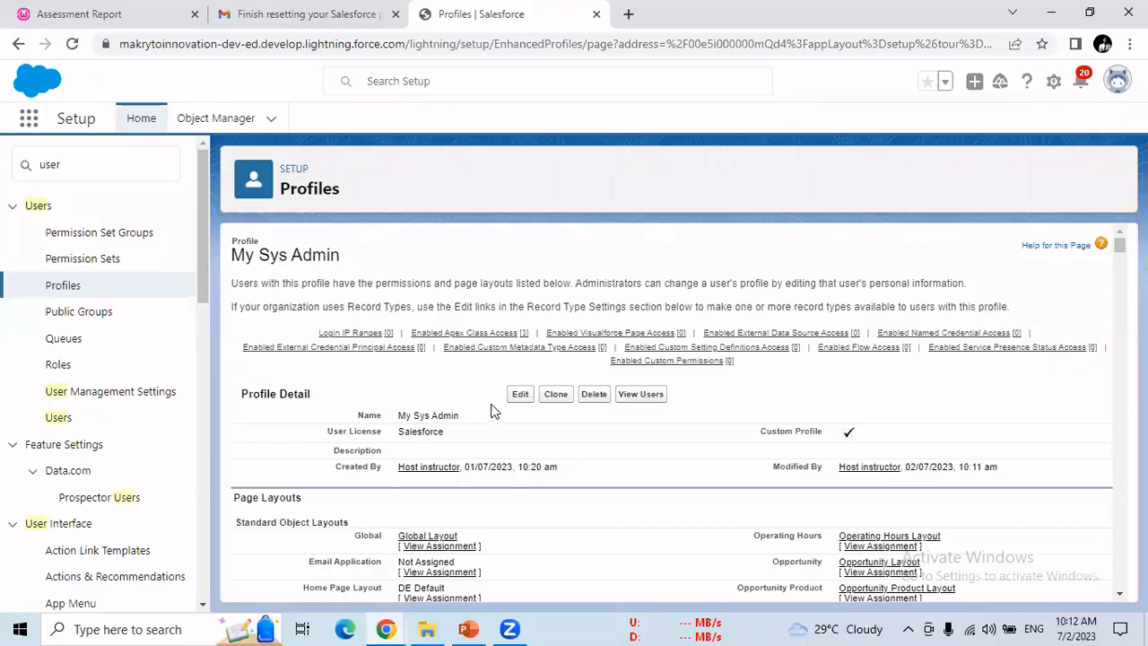
{"action": "left_click", "coordinate": [517, 398]}
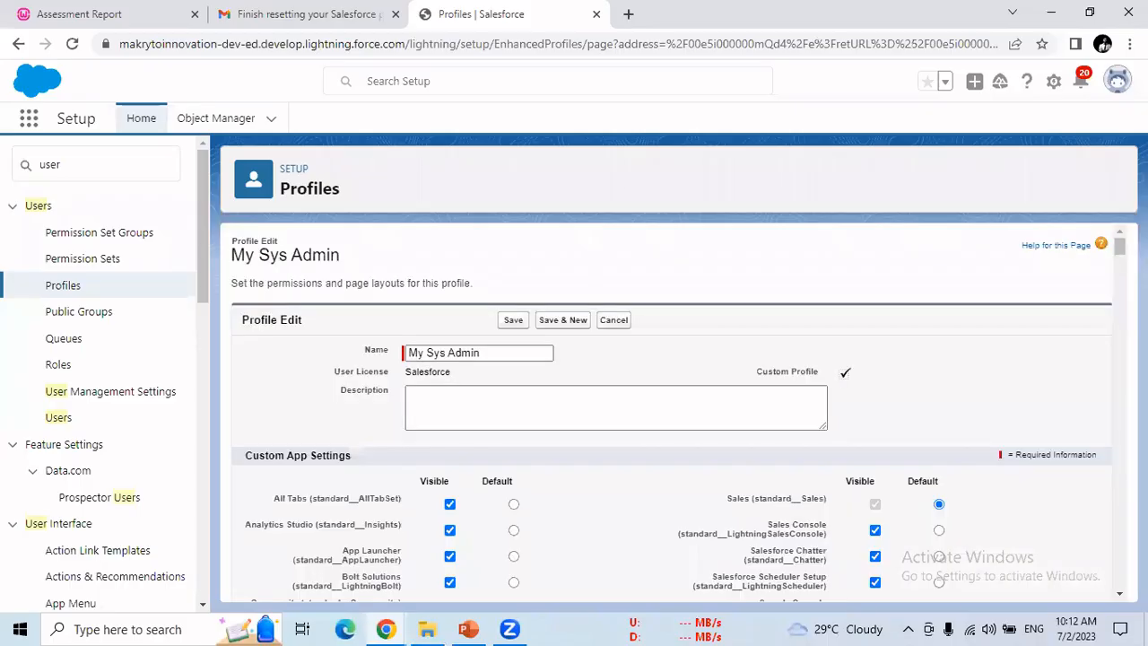
Step: Set the Courses custom tab to Tab Hidden and save the profile
{"action": "scroll", "coordinate": [673, 413], "scroll_direction": "down", "scroll_amount": 10}
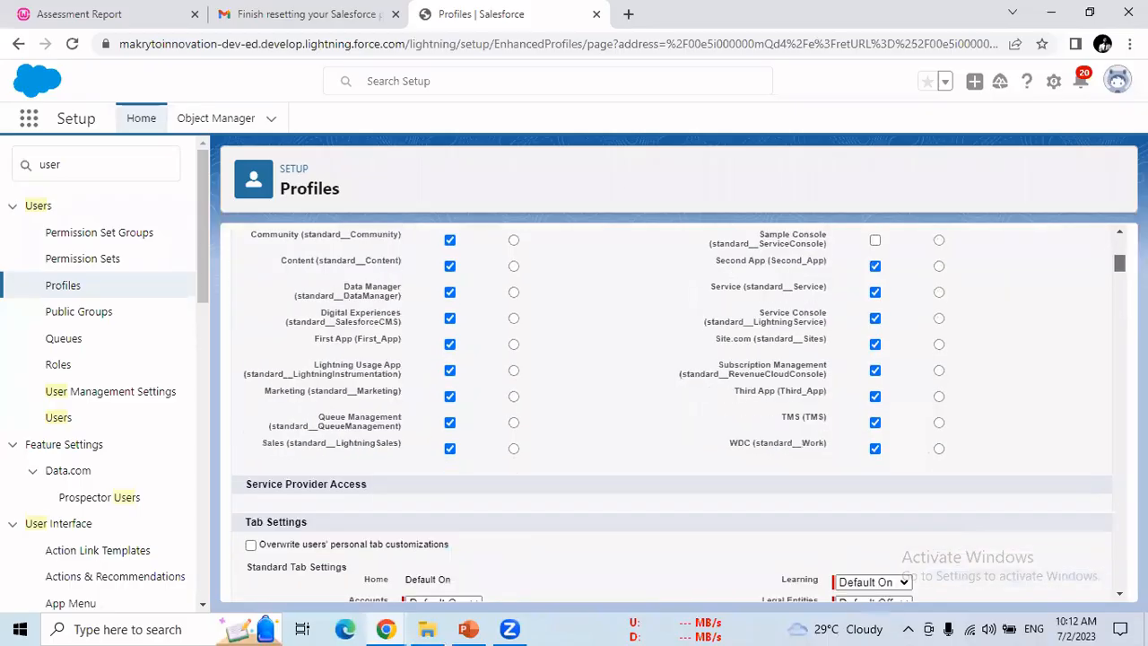
{"action": "scroll", "coordinate": [673, 413], "scroll_direction": "down", "scroll_amount": 2}
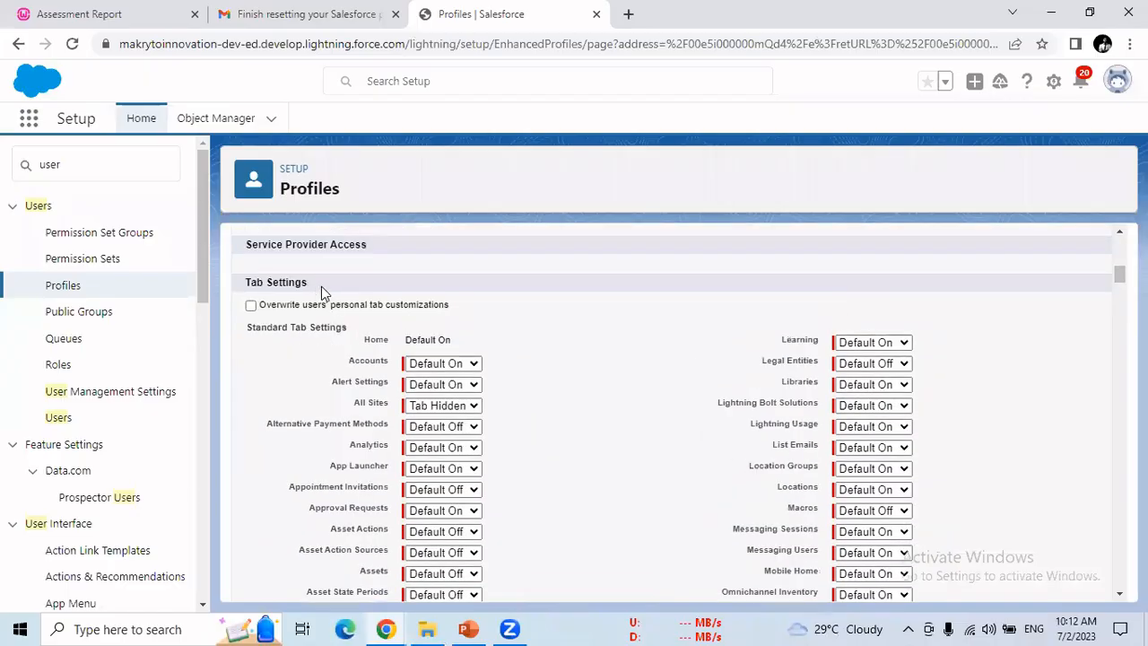
{"action": "left_click_drag", "start_coordinate": [276, 285], "coordinate": [250, 288]}
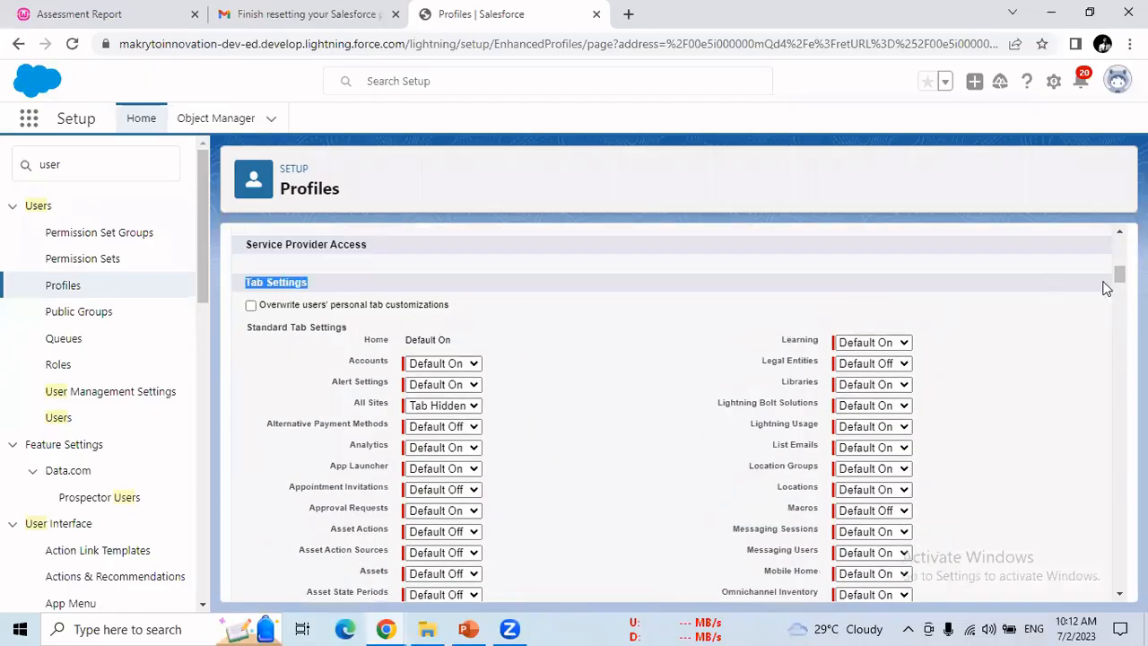
{"action": "left_click_drag", "start_coordinate": [1121, 274], "coordinate": [1121, 351]}
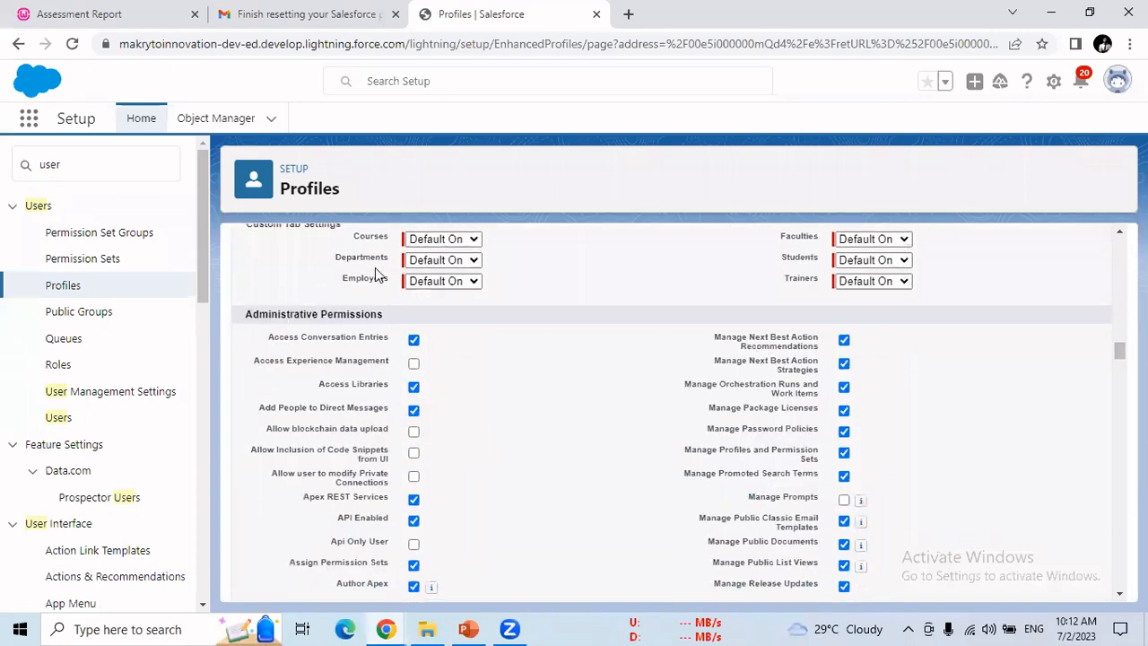
{"action": "left_click", "coordinate": [454, 246]}
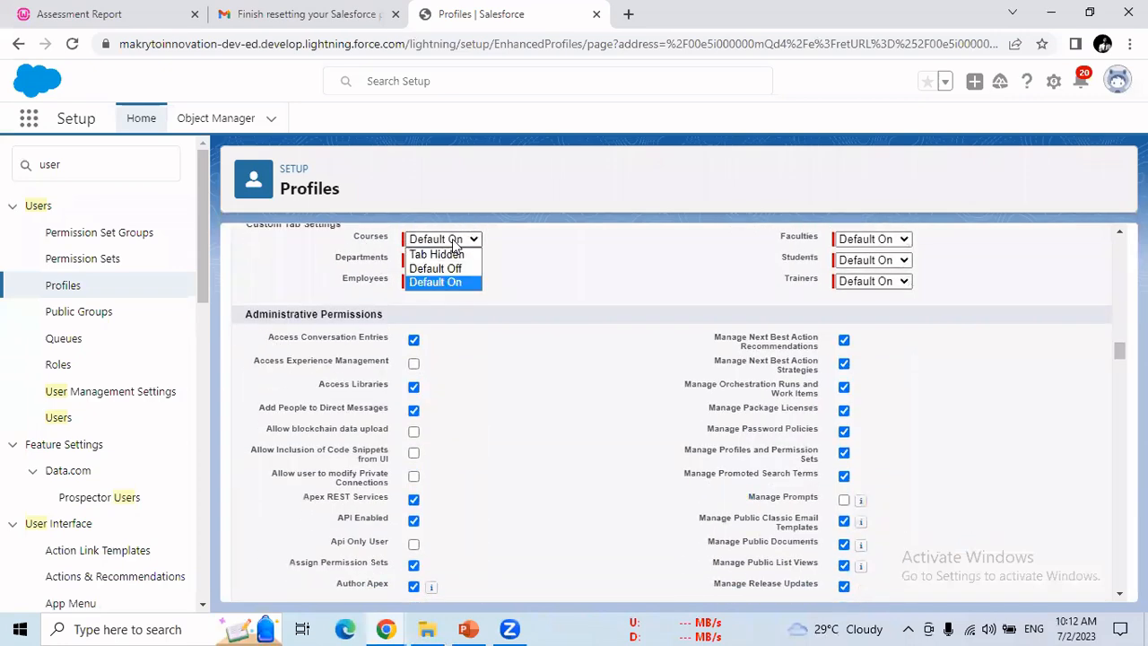
{"action": "left_click", "coordinate": [440, 255]}
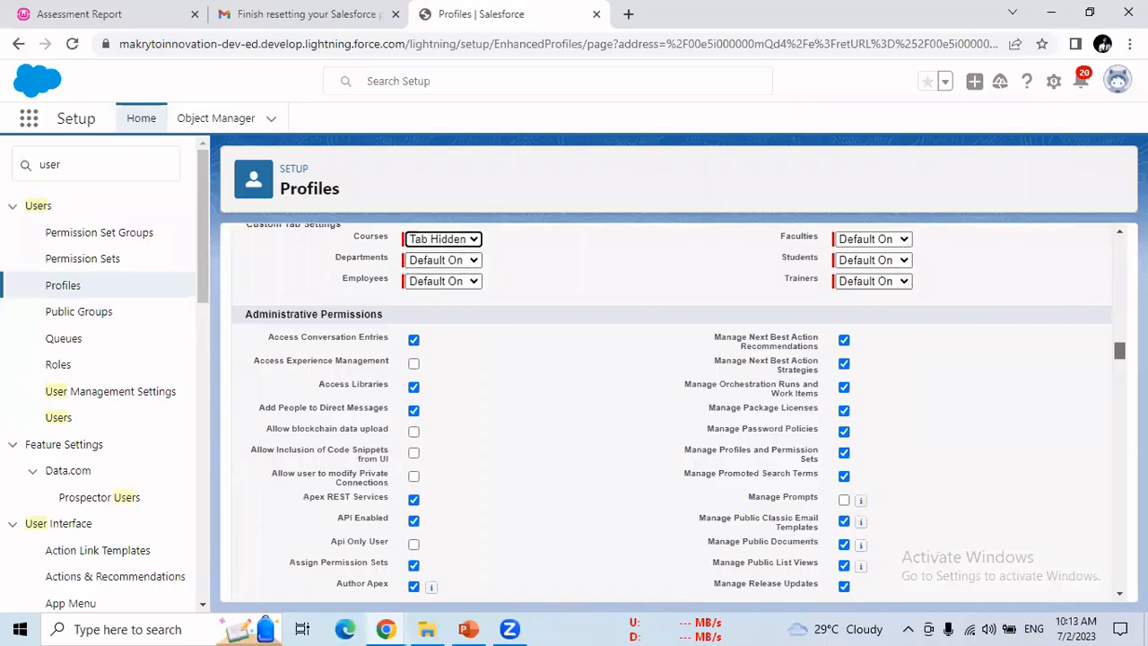
{"action": "scroll", "coordinate": [672, 404], "scroll_direction": "up", "scroll_amount": 15}
{"action": "left_click", "coordinate": [506, 321]}
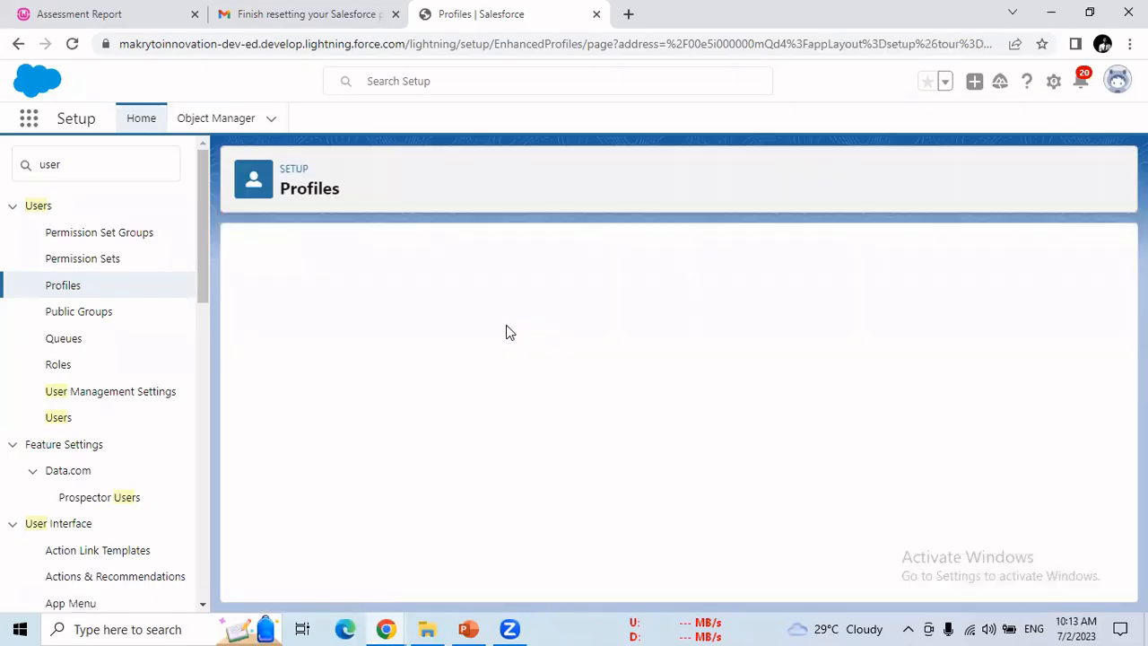
Step: Reload the incognito session and dismiss the Courses access-denied message
{"action": "mouse_move", "coordinate": [386, 628]}
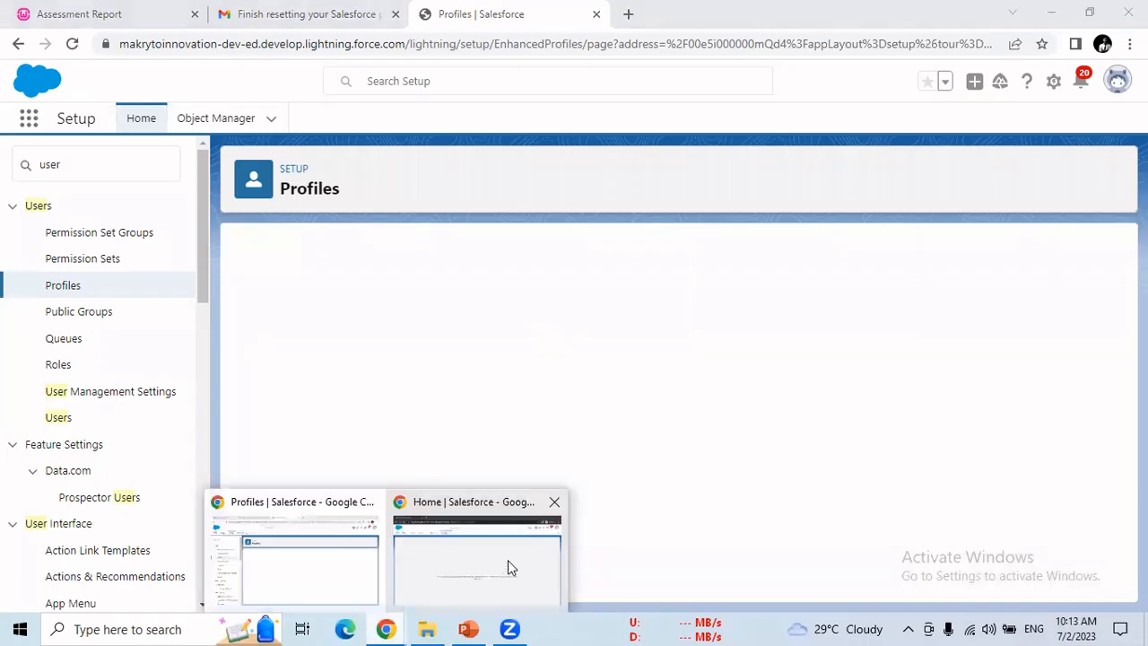
{"action": "left_click", "coordinate": [508, 566]}
{"action": "left_click", "coordinate": [72, 43]}
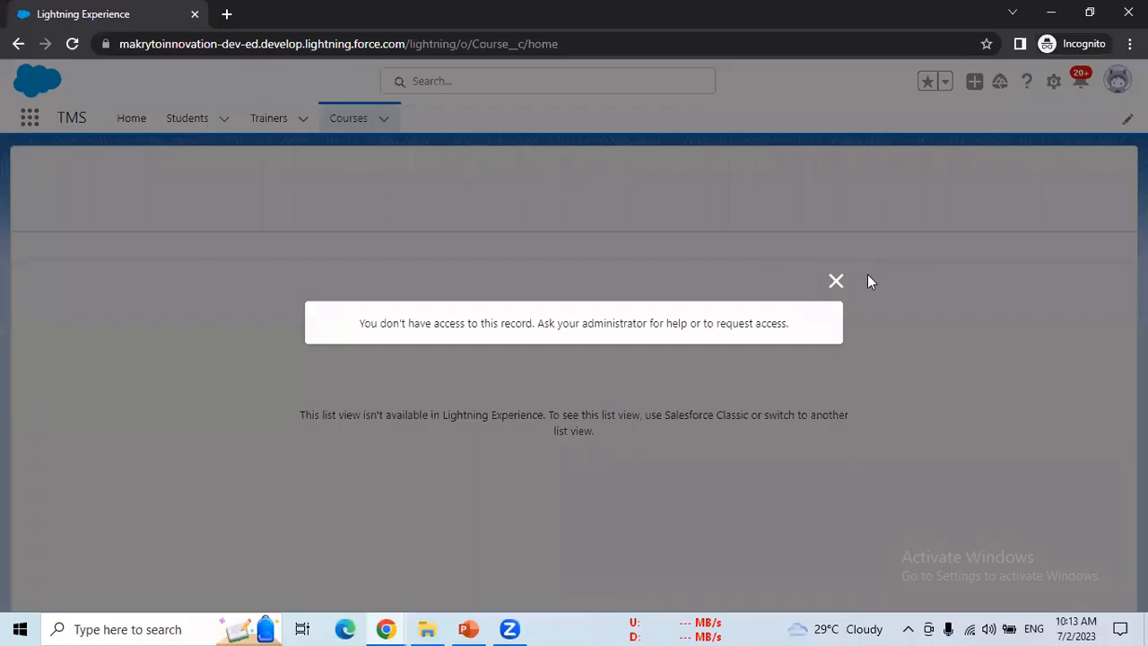
{"action": "left_click", "coordinate": [835, 281]}
Step: Open and reload the Students list, then return to the My Sys Admin profile window
{"action": "left_click", "coordinate": [186, 119]}
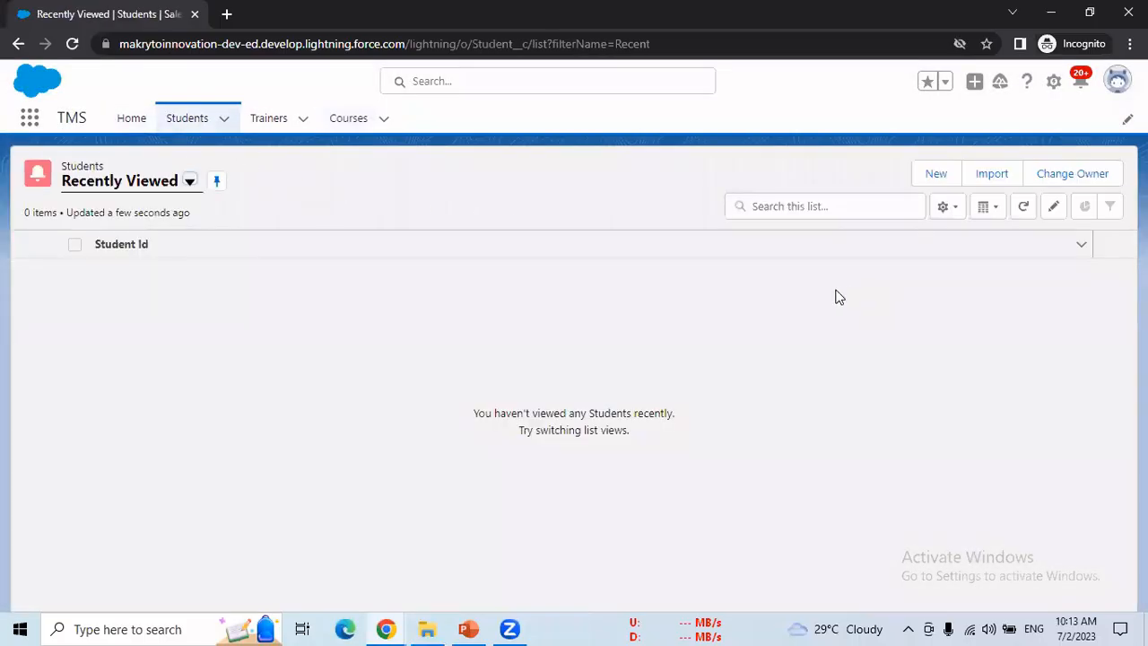
{"action": "key", "text": "F5"}
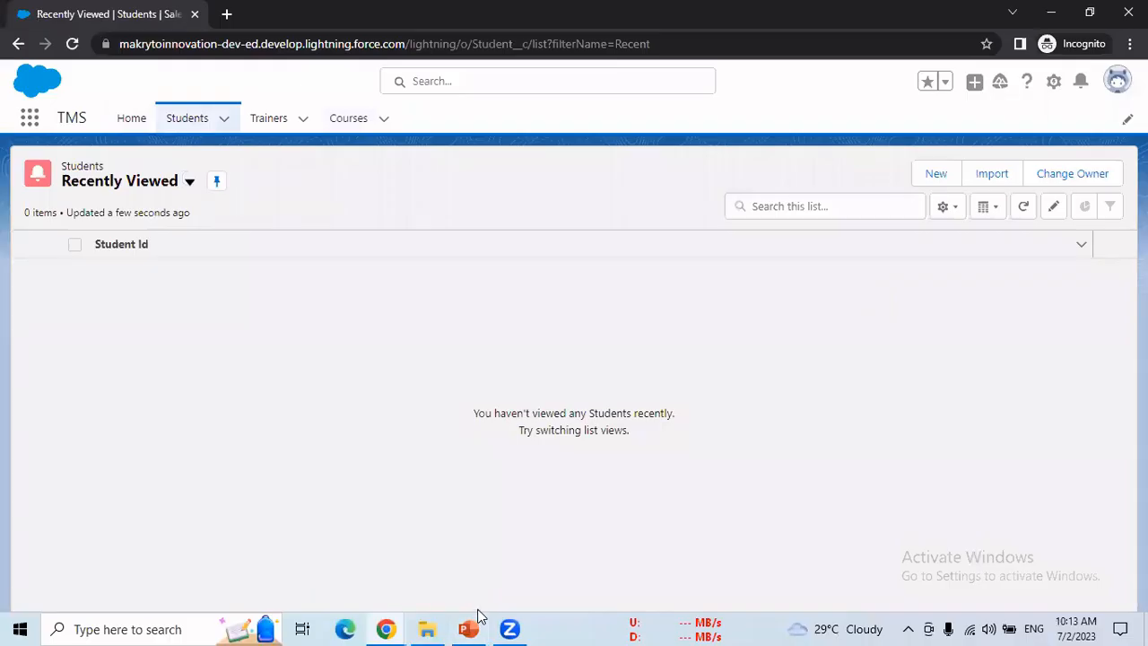
{"action": "left_click", "coordinate": [384, 628]}
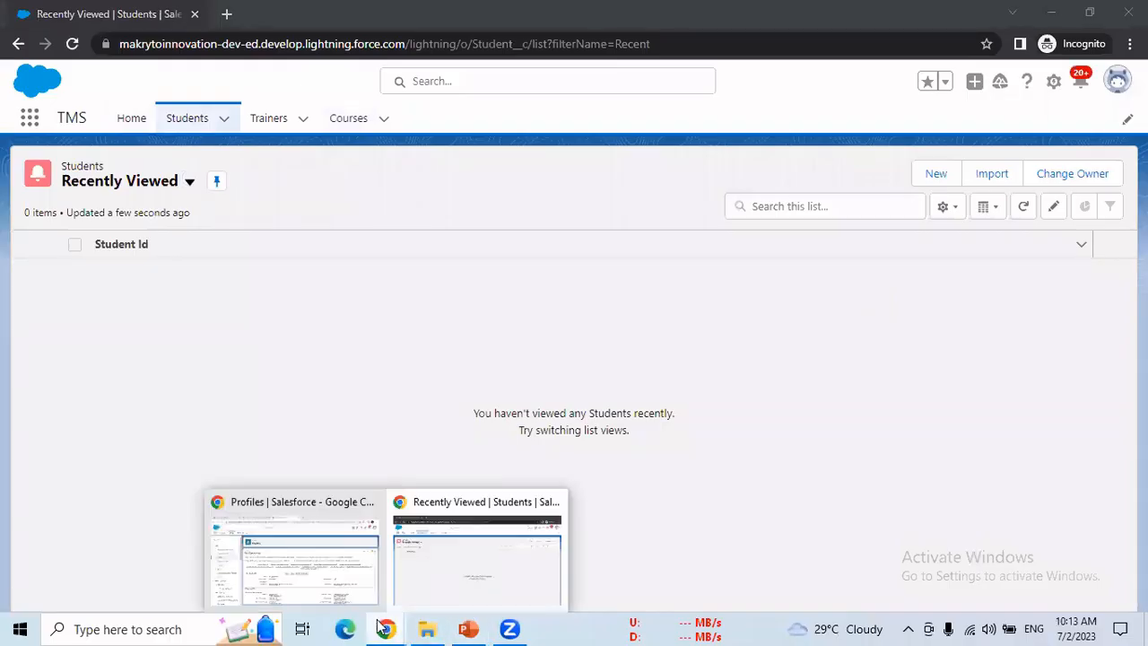
{"action": "left_click", "coordinate": [343, 579]}
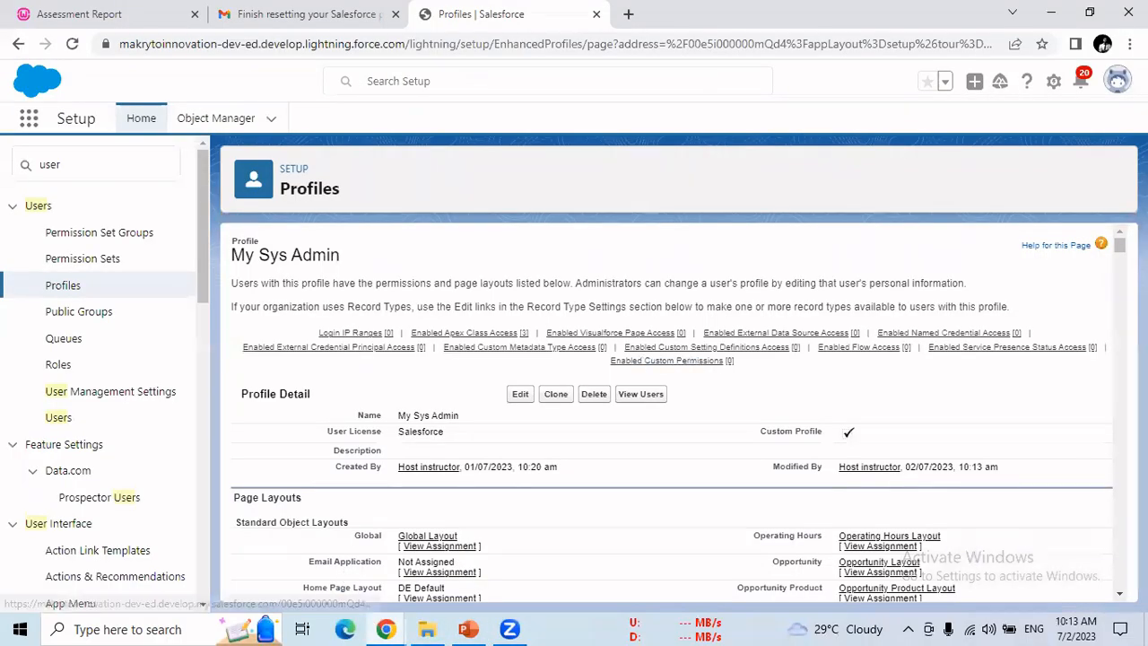
Step: Open the My Sys Admin profile for editing again
{"action": "scroll", "coordinate": [673, 413], "scroll_direction": "down", "scroll_amount": 12}
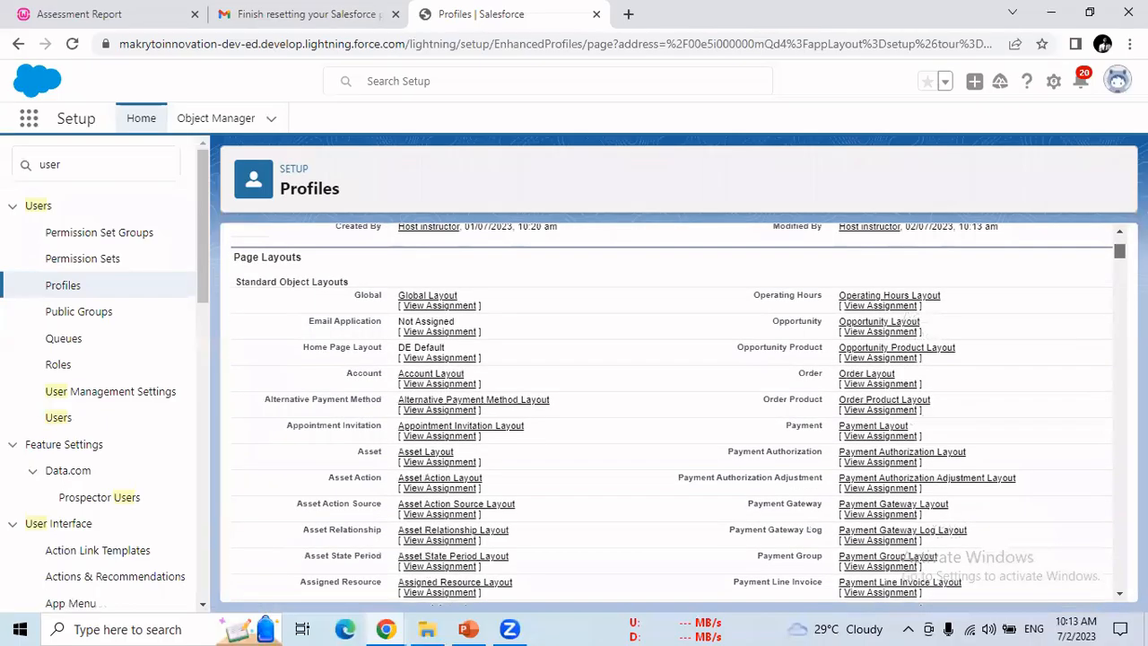
{"action": "scroll", "coordinate": [673, 413], "scroll_direction": "down", "scroll_amount": 10}
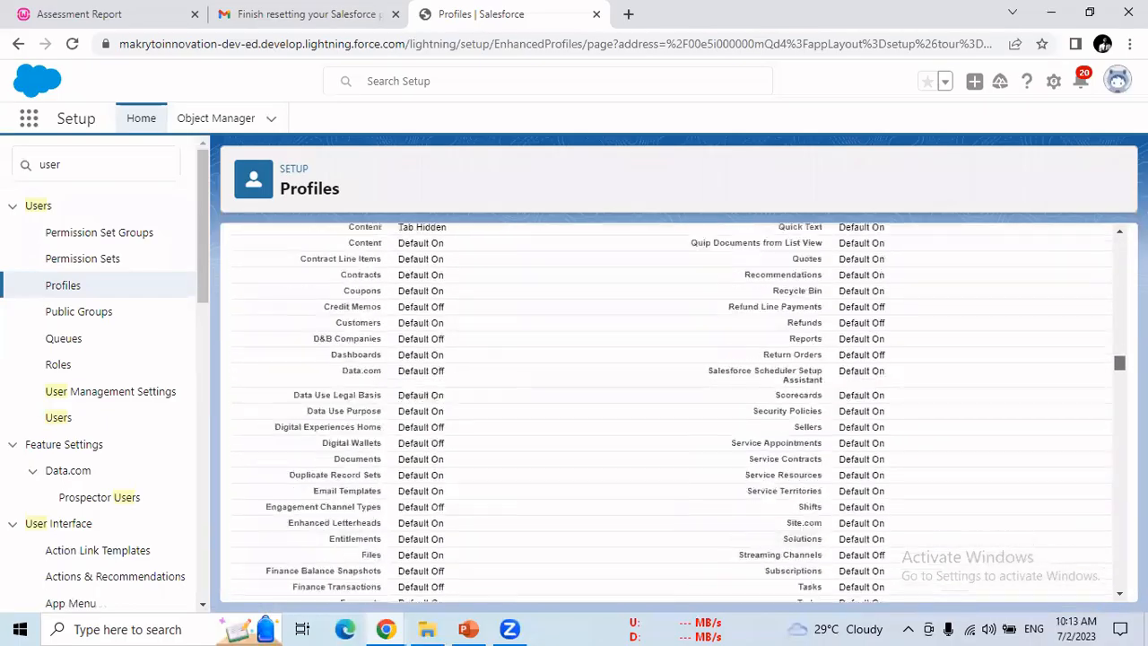
{"action": "scroll", "coordinate": [673, 413], "scroll_direction": "down", "scroll_amount": 5}
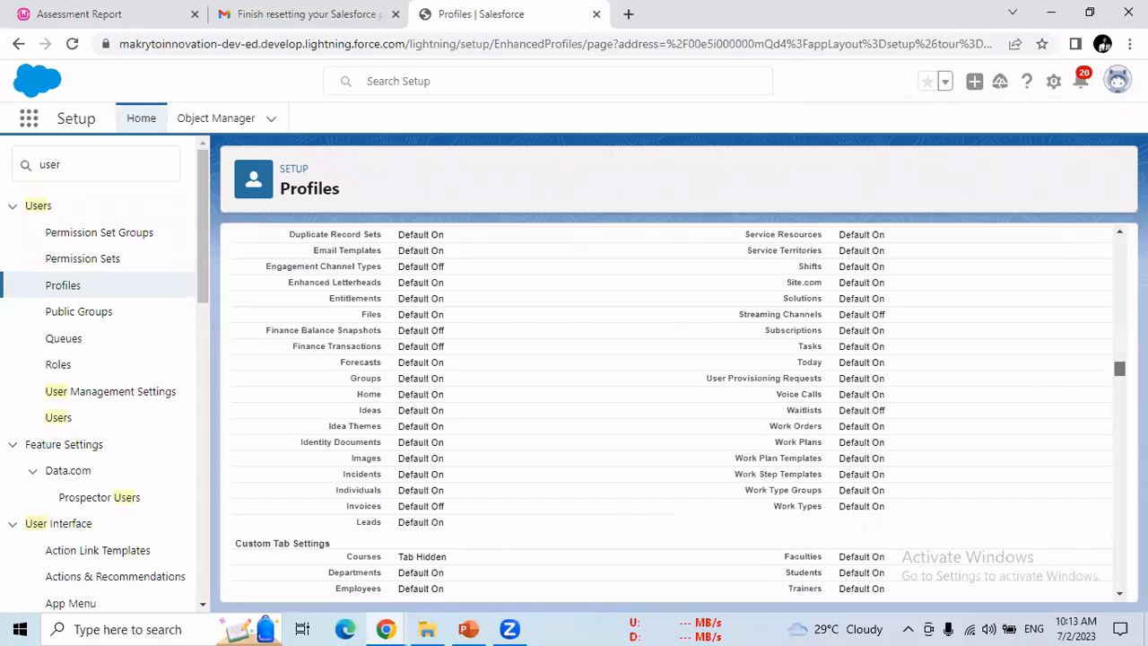
{"action": "left_click_drag", "start_coordinate": [1119, 369], "coordinate": [1117, 249]}
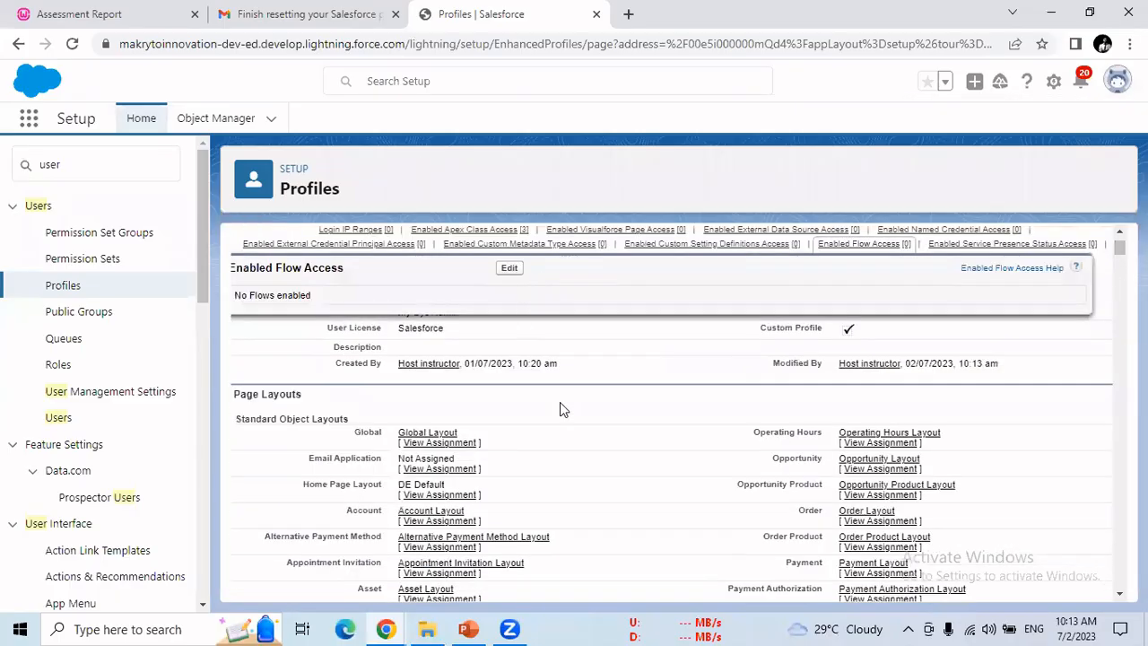
{"action": "left_click", "coordinate": [524, 294]}
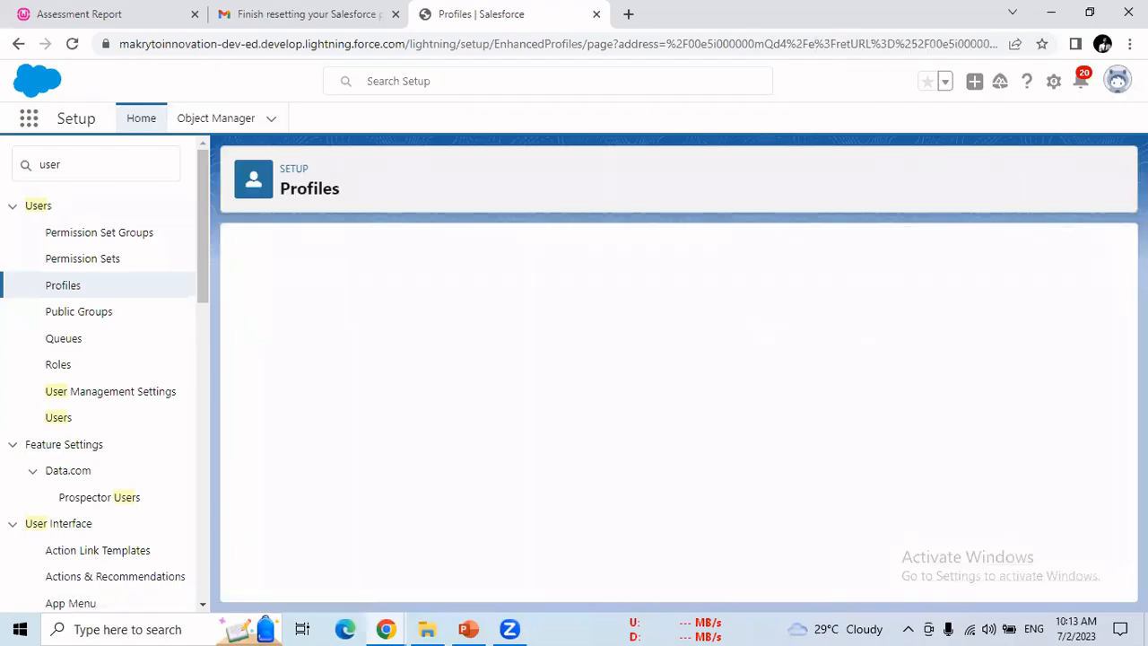
Step: Reload the incognito Students list twice, then return to the profile edit window
{"action": "left_click", "coordinate": [418, 621]}
{"action": "left_click", "coordinate": [467, 564]}
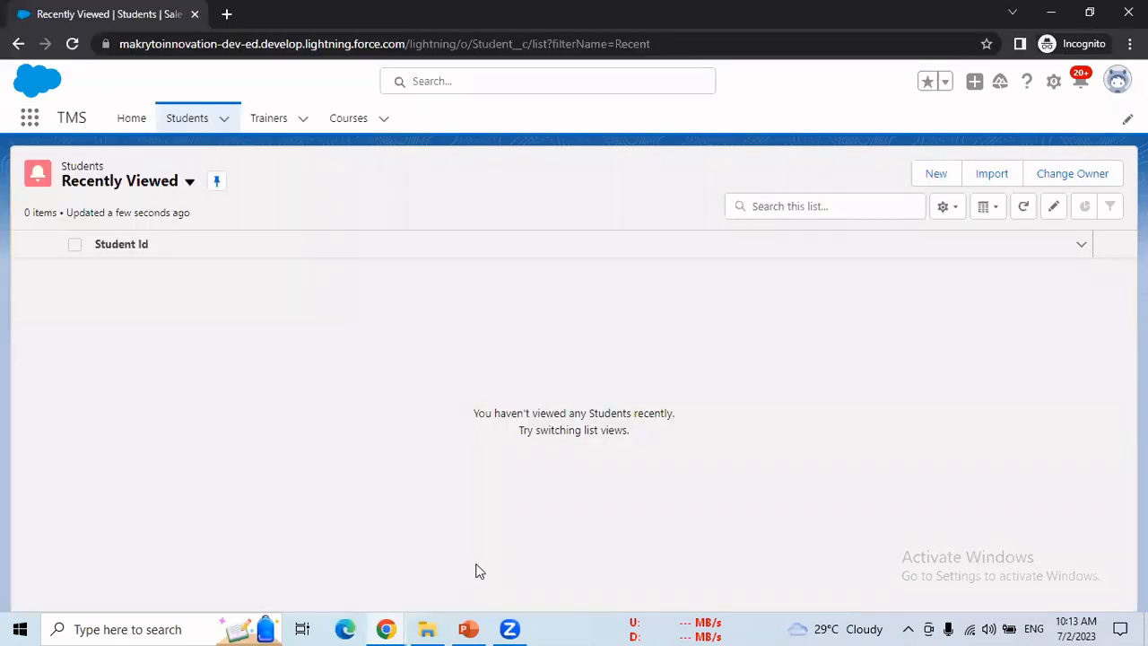
{"action": "key", "text": "F5"}
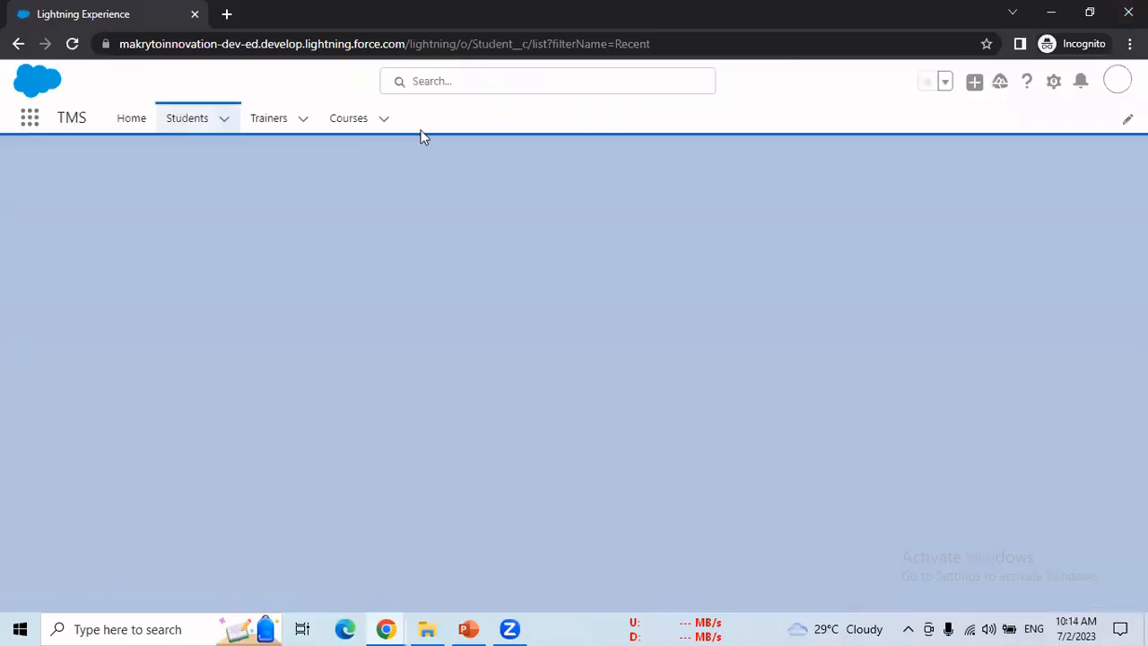
{"action": "key", "text": "F5"}
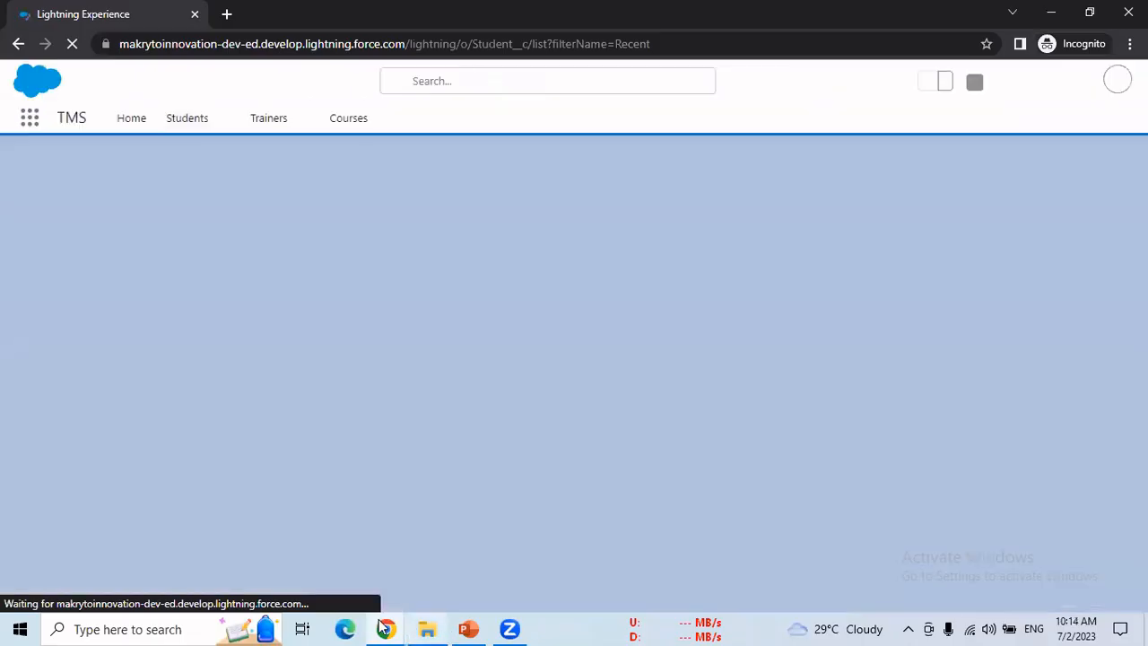
{"action": "left_click", "coordinate": [385, 629]}
{"action": "left_click", "coordinate": [311, 552]}
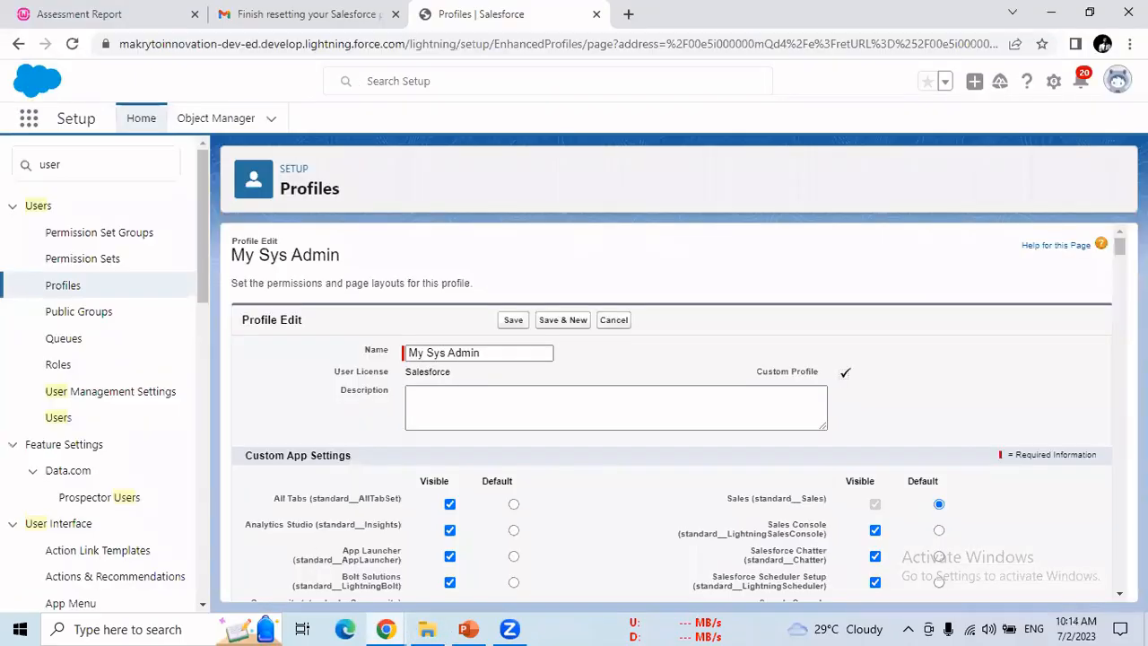
Step: In Custom Tab Settings, switch Courses from Tab Hidden to Default Off and save
{"action": "scroll", "coordinate": [673, 412], "scroll_direction": "down", "scroll_amount": 15}
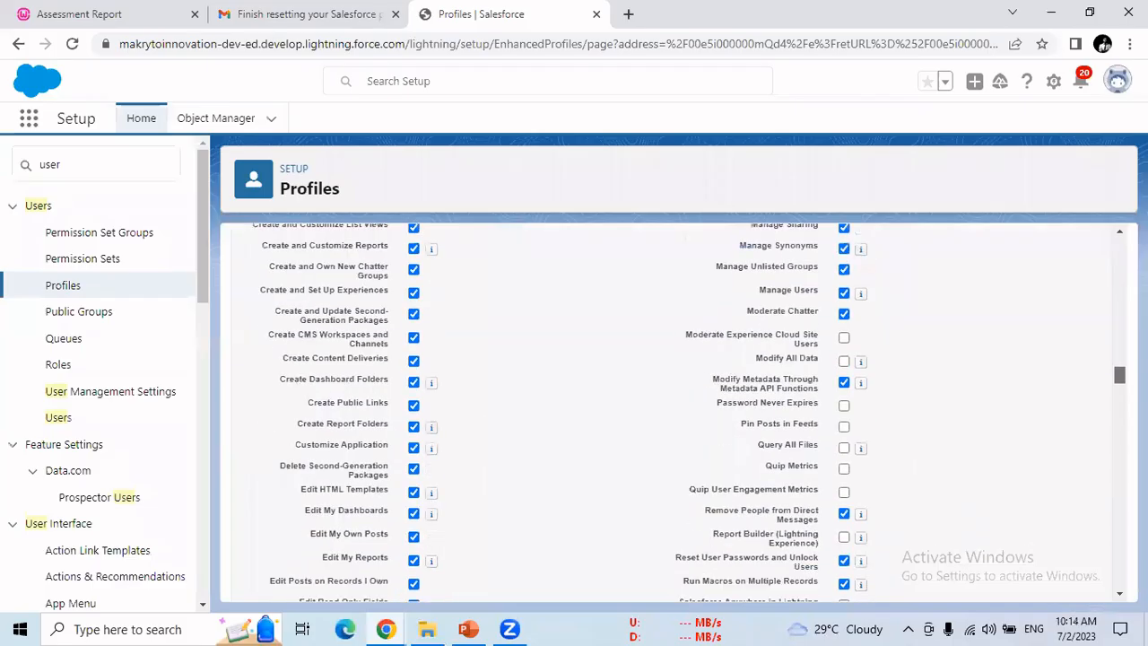
{"action": "scroll", "coordinate": [673, 413], "scroll_direction": "up", "scroll_amount": 8}
{"action": "scroll", "coordinate": [444, 359], "scroll_direction": "up", "scroll_amount": 1}
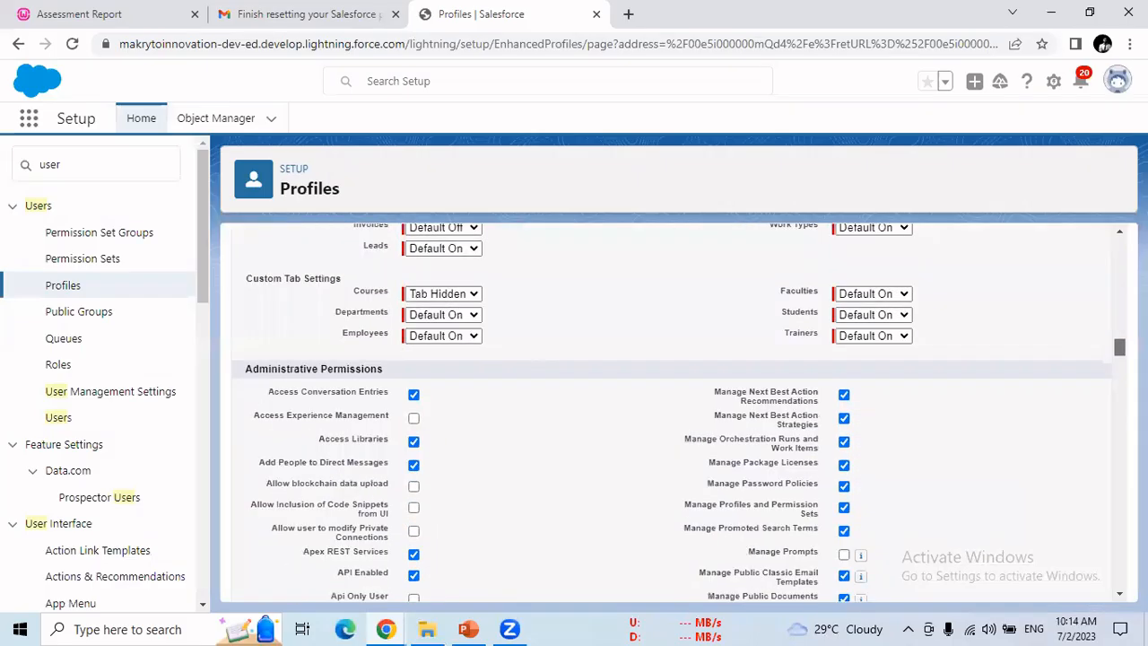
{"action": "left_click", "coordinate": [446, 293]}
{"action": "left_click", "coordinate": [454, 323]}
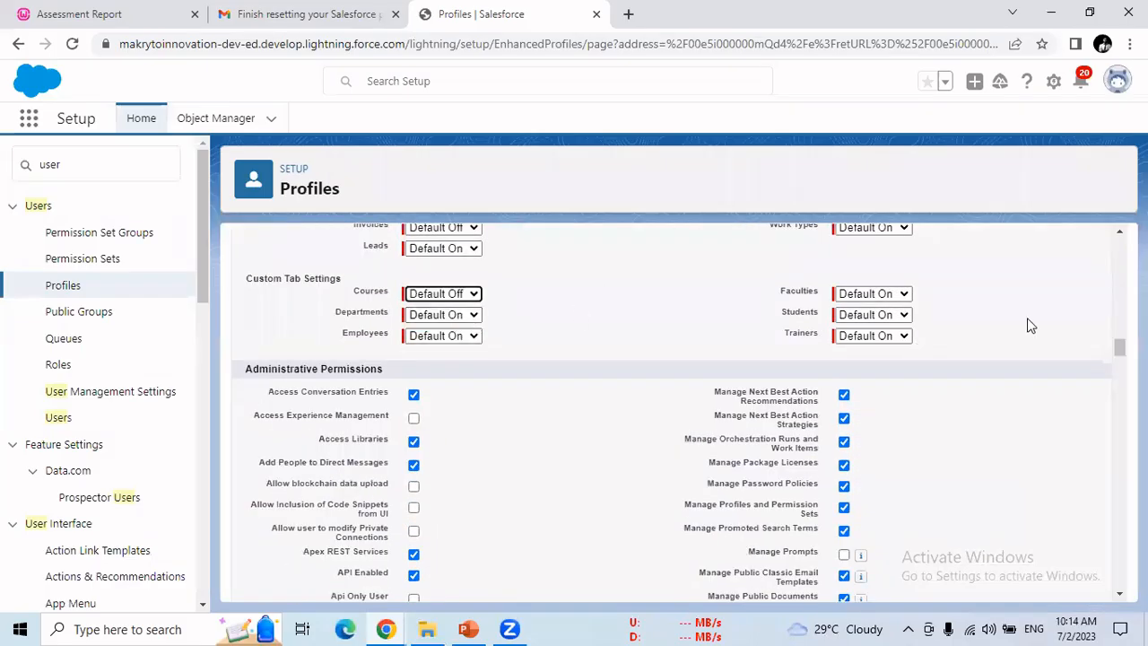
{"action": "scroll", "coordinate": [1112, 300], "scroll_direction": "up", "scroll_amount": 6}
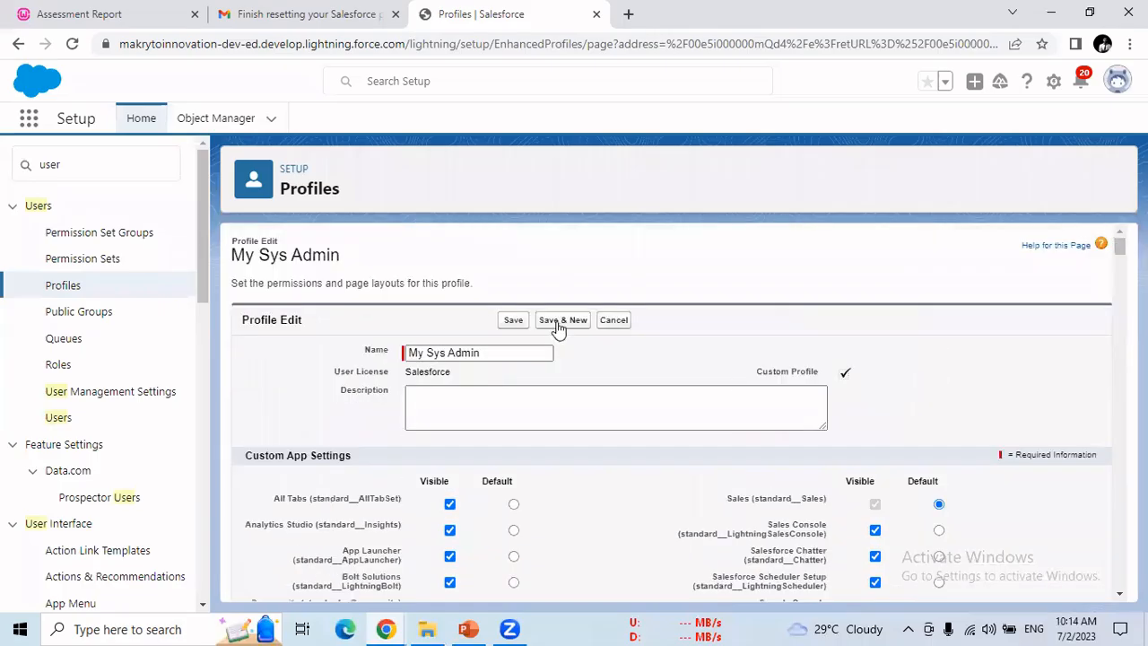
{"action": "left_click", "coordinate": [513, 321]}
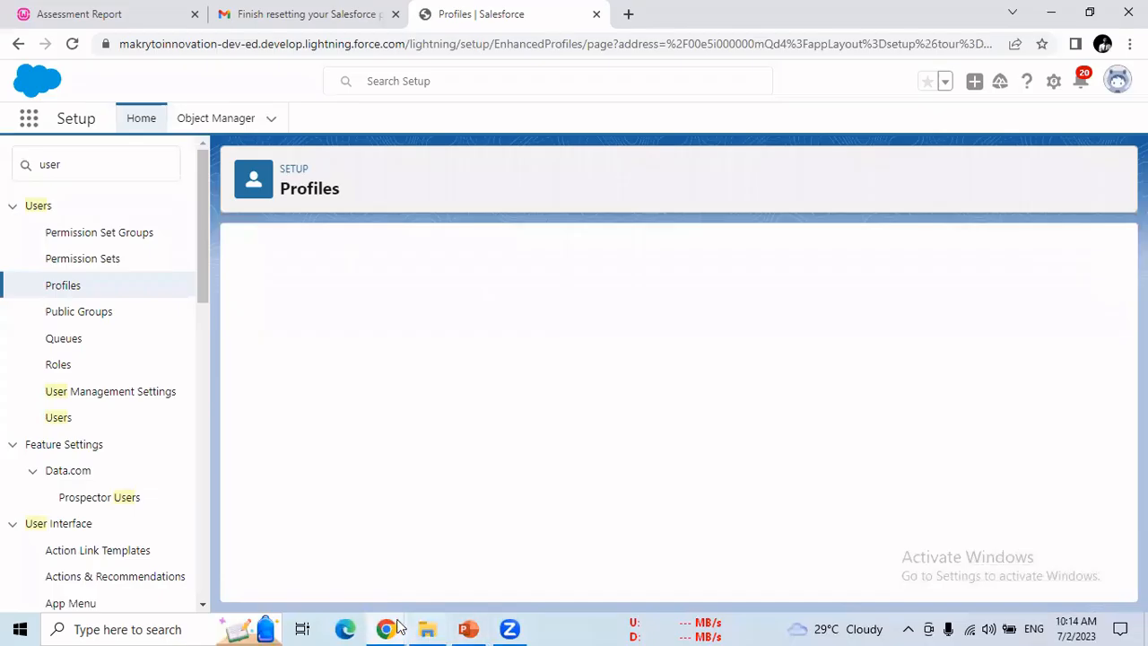
Step: Reload the incognito session and open the TMS app from the App Launcher
{"action": "mouse_move", "coordinate": [397, 625]}
{"action": "left_click", "coordinate": [509, 565]}
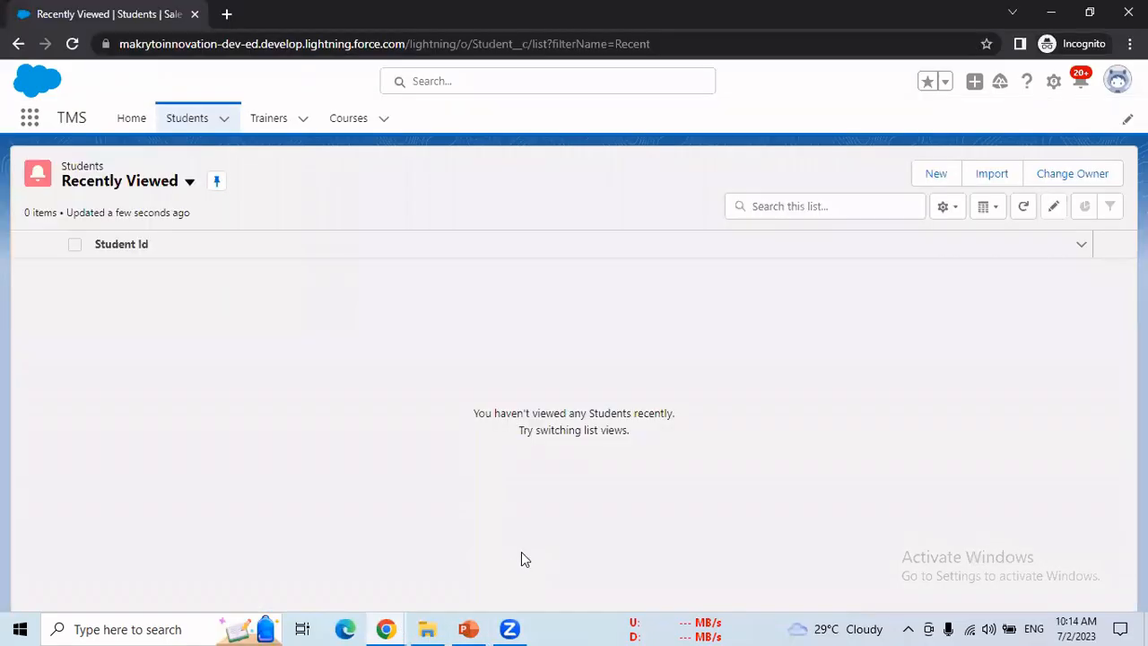
{"action": "key", "text": "F5"}
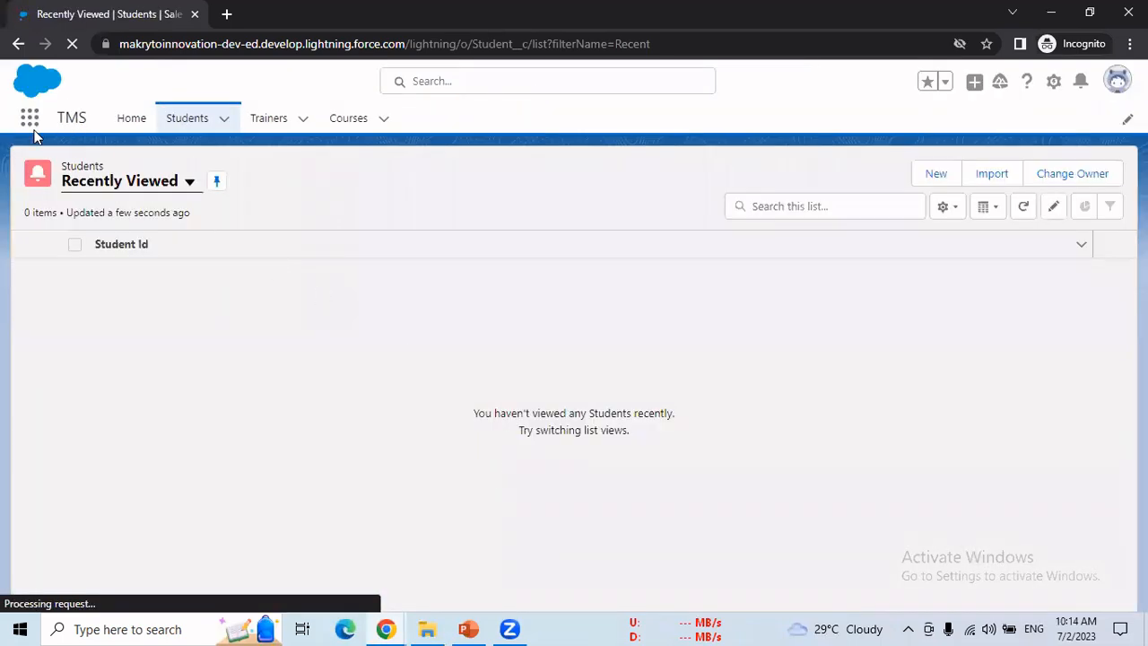
{"action": "left_click", "coordinate": [29, 118]}
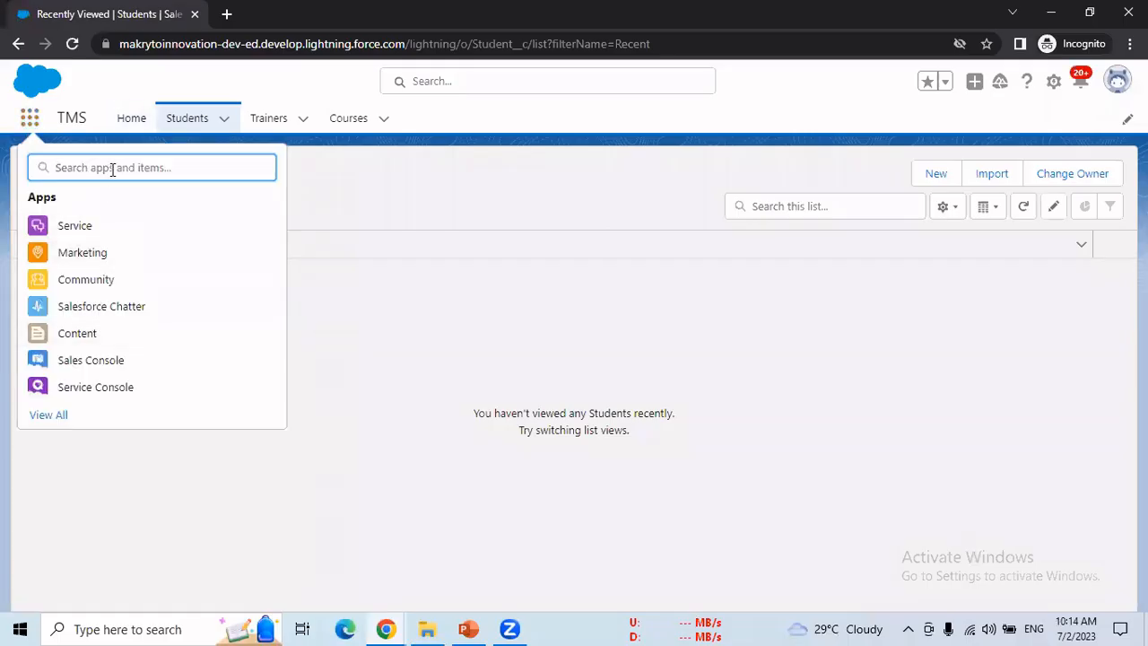
{"action": "type", "text": "tm"}
{"action": "left_click", "coordinate": [85, 228]}
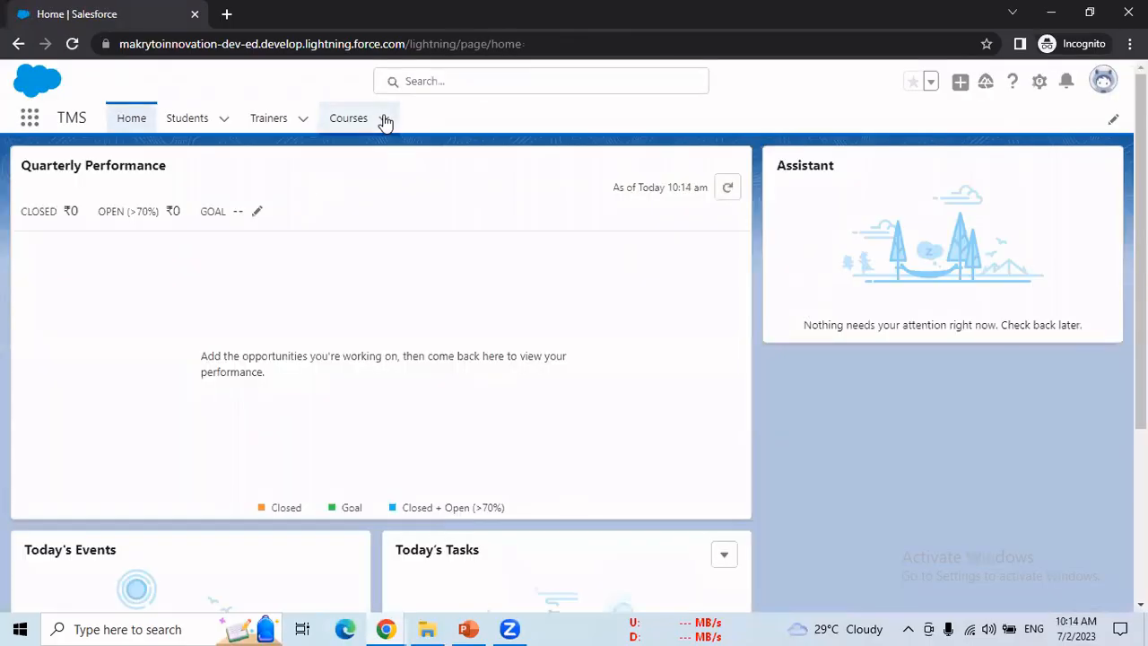
Step: Open Courses, confirm access is denied, reload, and dismiss the access-denied messages
{"action": "left_click", "coordinate": [385, 121]}
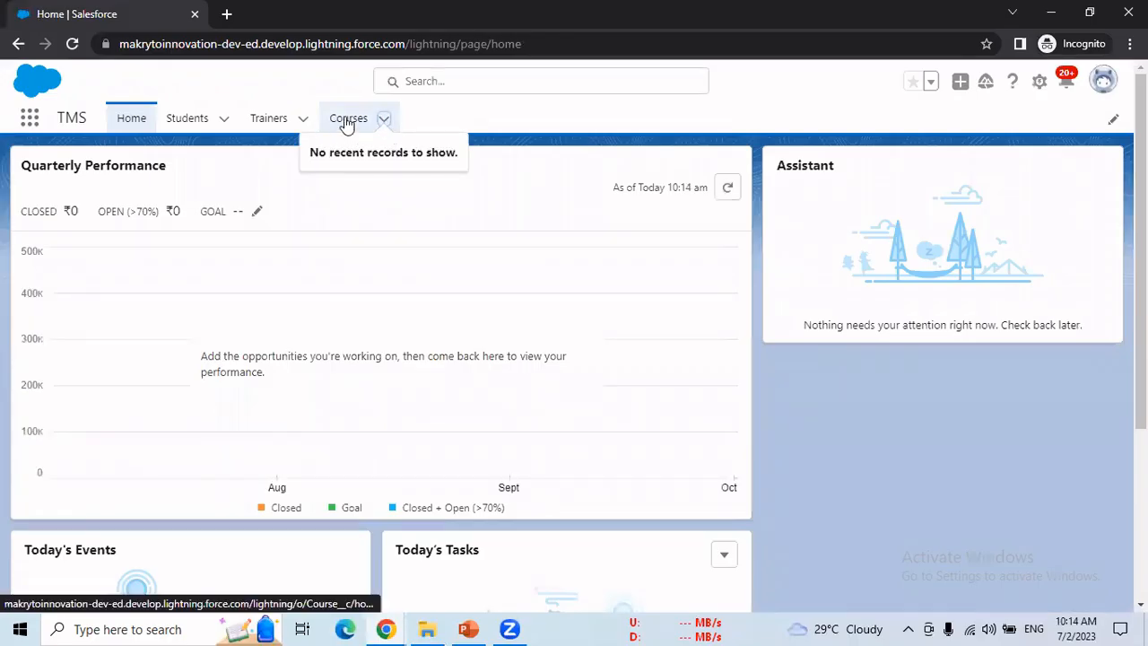
{"action": "left_click", "coordinate": [347, 122]}
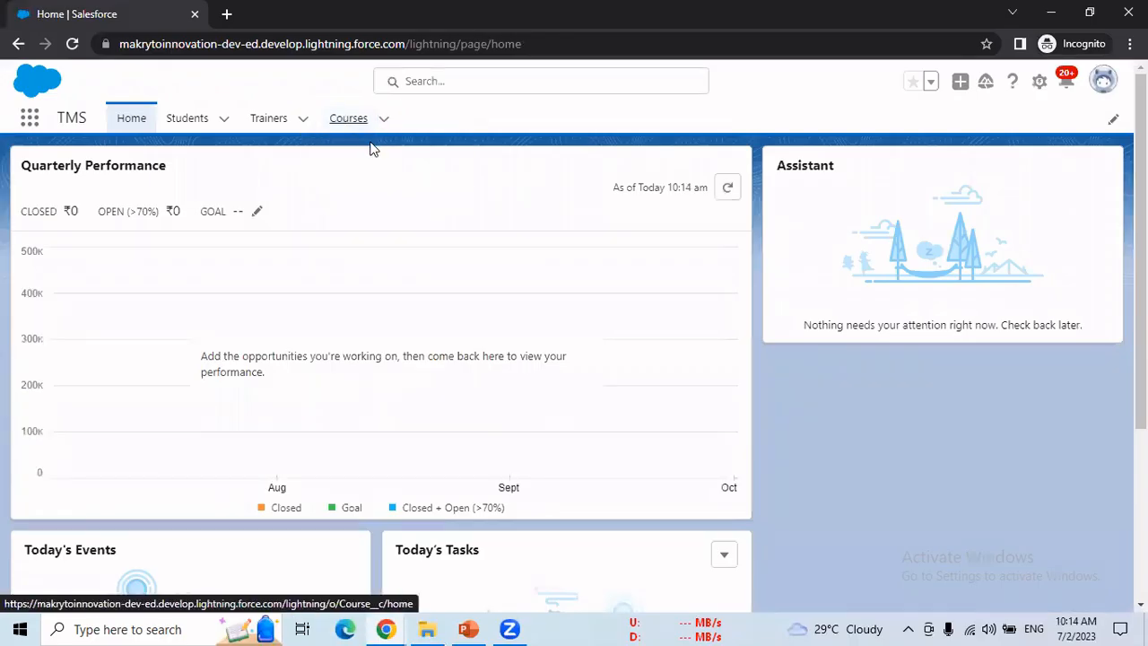
{"action": "left_click", "coordinate": [357, 122]}
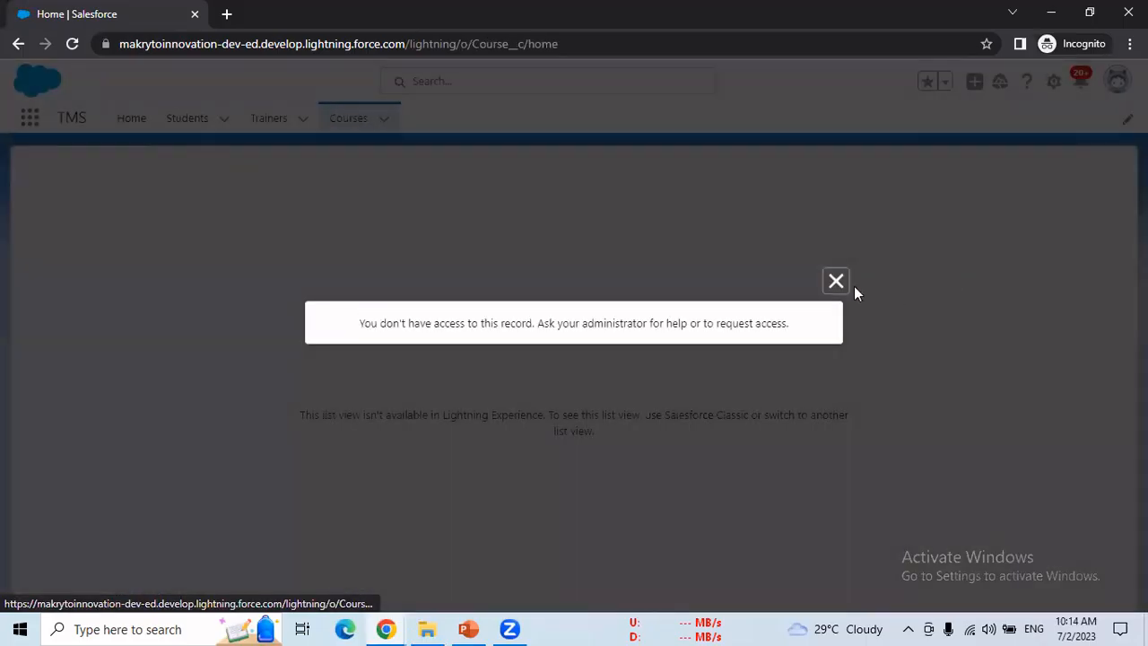
{"action": "left_click", "coordinate": [841, 282]}
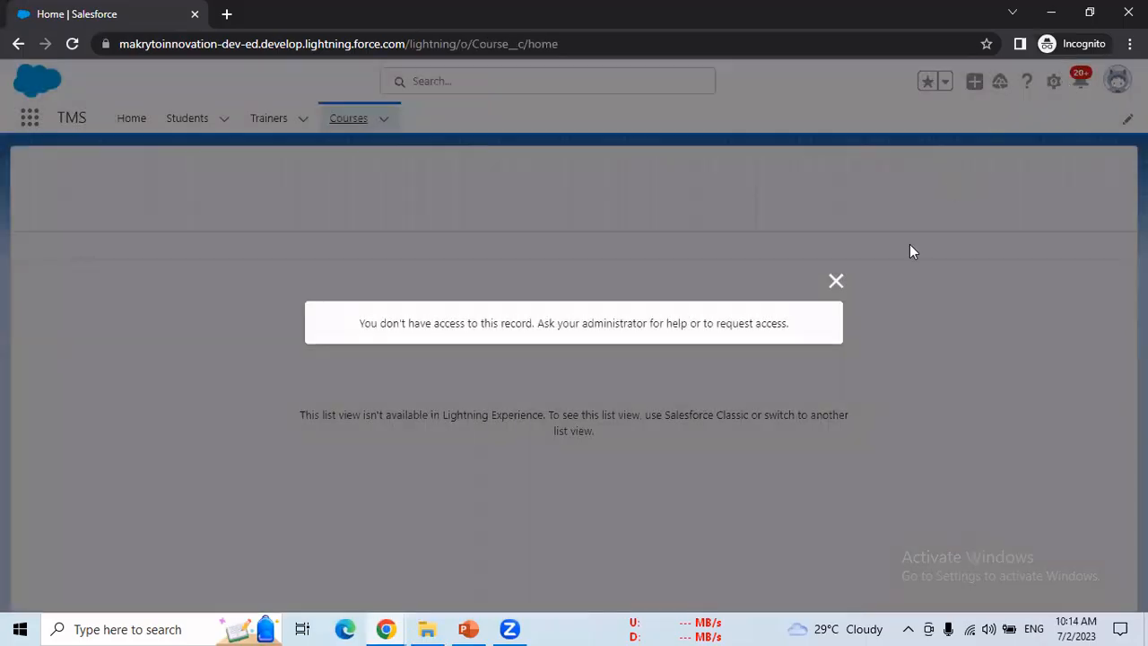
{"action": "left_click", "coordinate": [832, 282]}
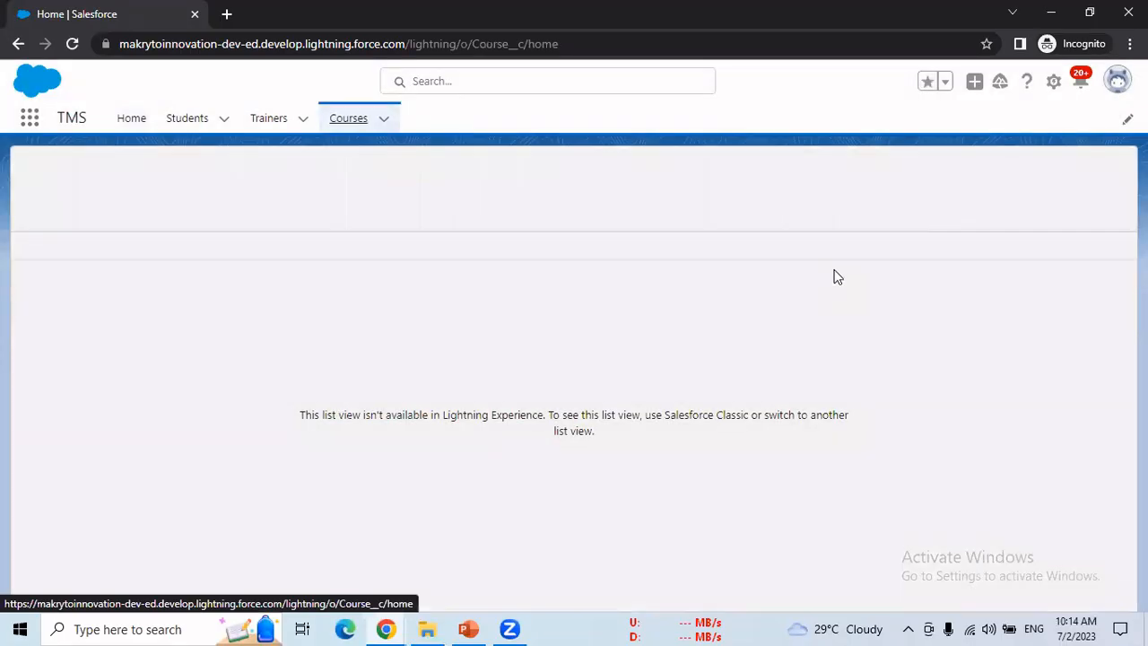
{"action": "key", "text": "F5"}
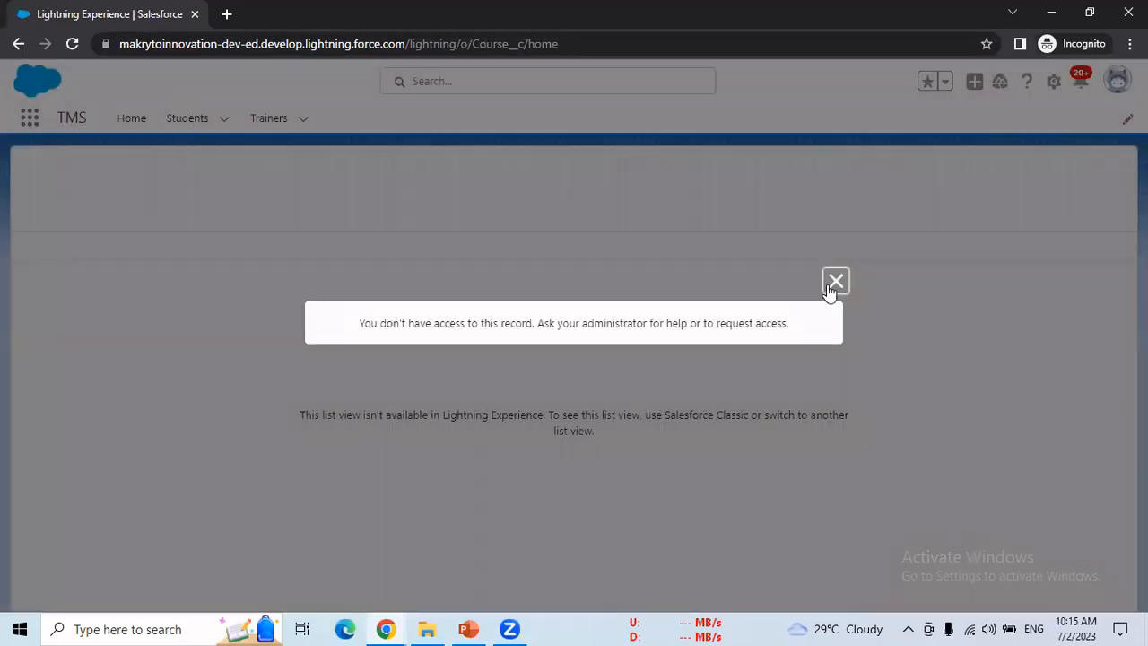
{"action": "left_click", "coordinate": [835, 283]}
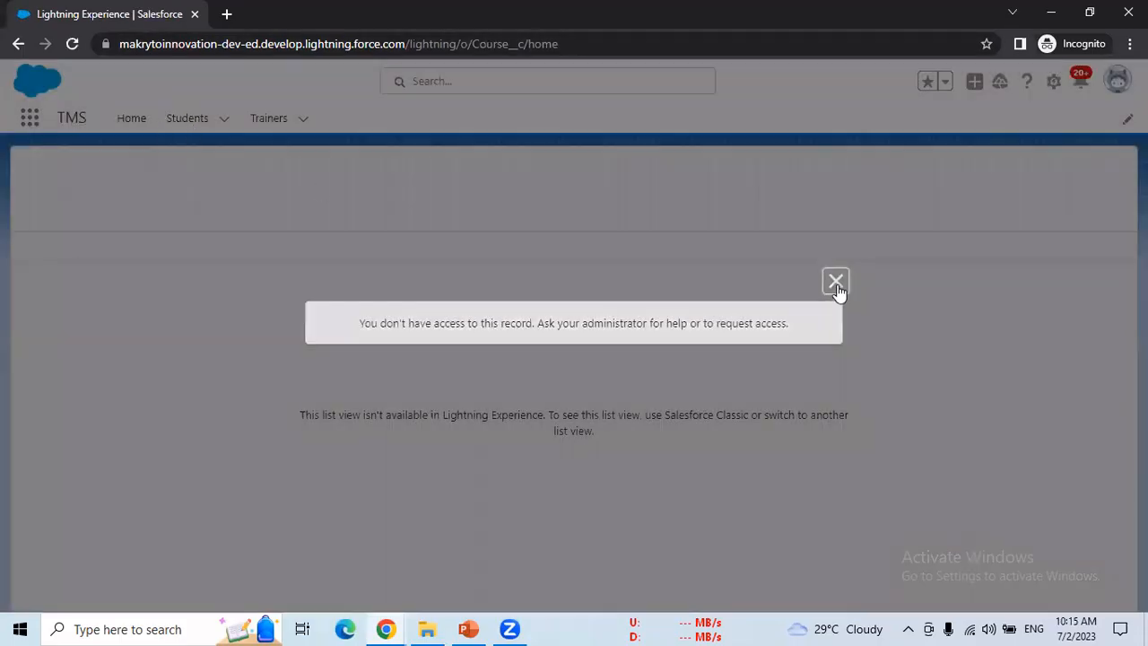
Step: Open Students, view the test user's profile panel, then return to the Profiles window
{"action": "left_click", "coordinate": [199, 120]}
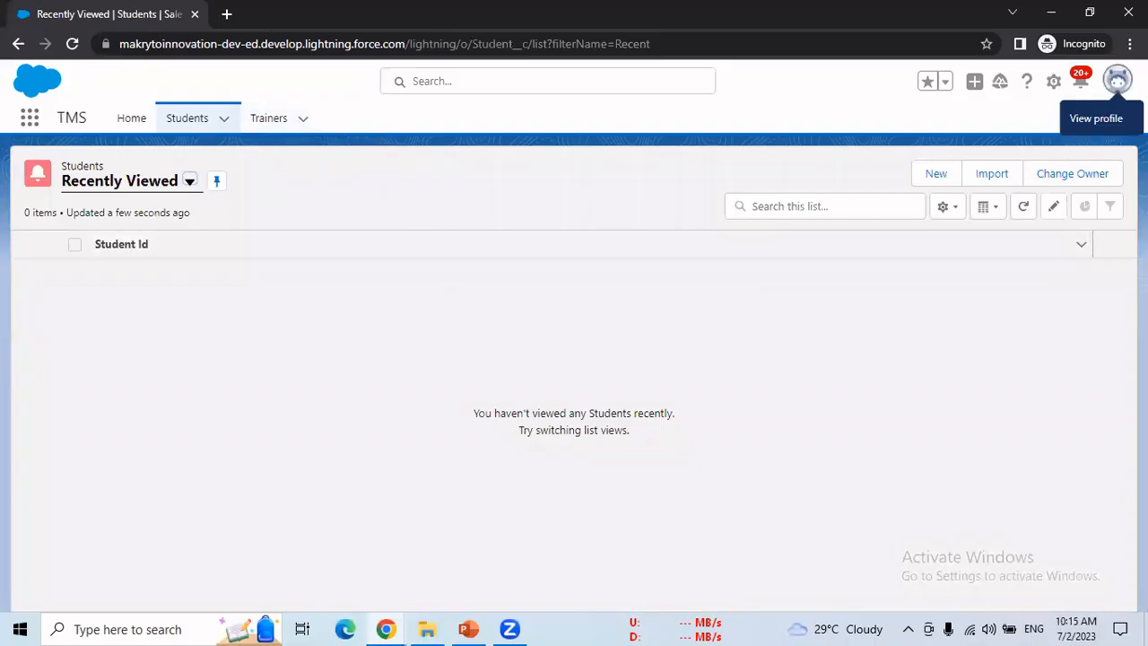
{"action": "left_click", "coordinate": [965, 168]}
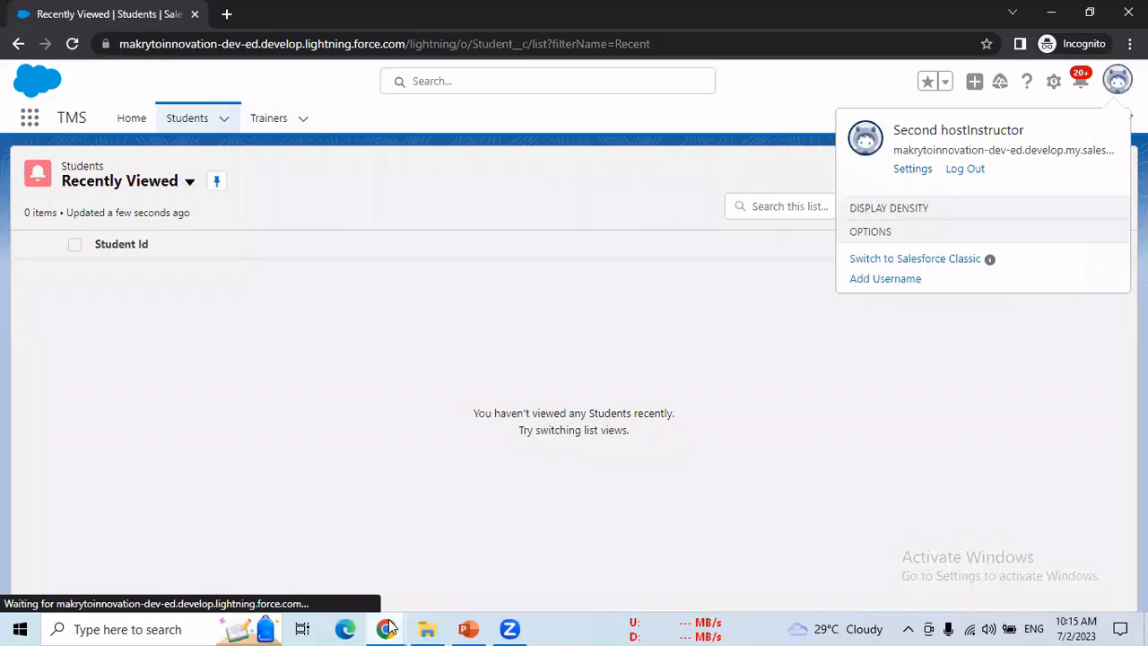
{"action": "mouse_move", "coordinate": [388, 628]}
{"action": "left_click", "coordinate": [338, 567]}
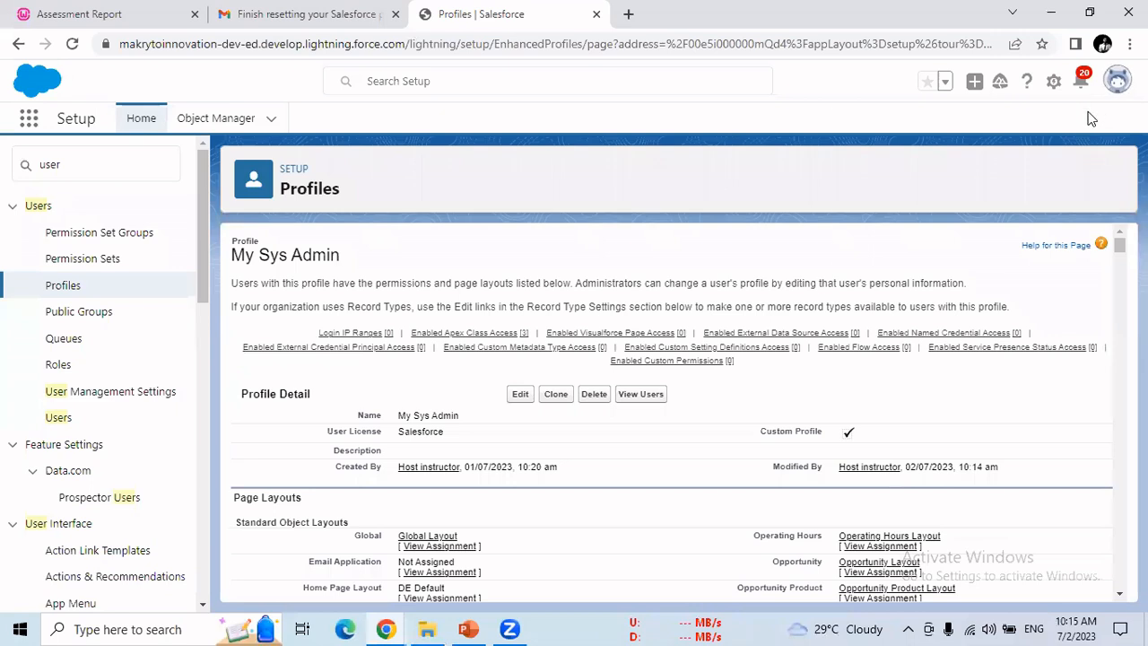
Step: Open the TMS app in a new browser tab via an App Launcher search for 'tms'
{"action": "left_click", "coordinate": [1117, 80]}
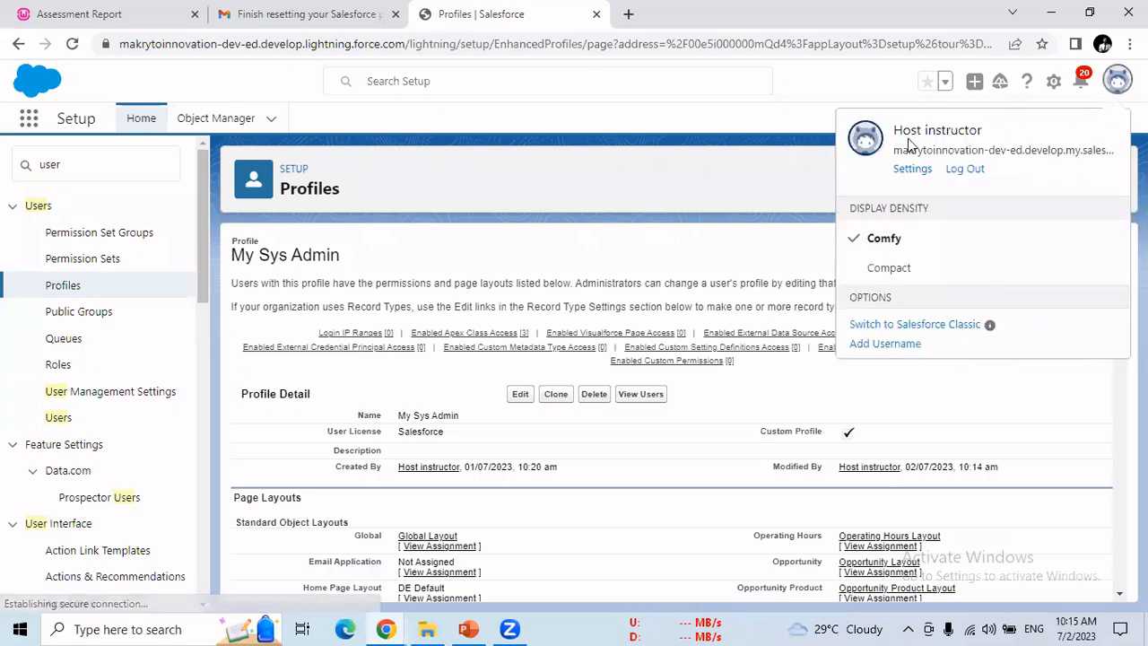
{"action": "left_click", "coordinate": [731, 120]}
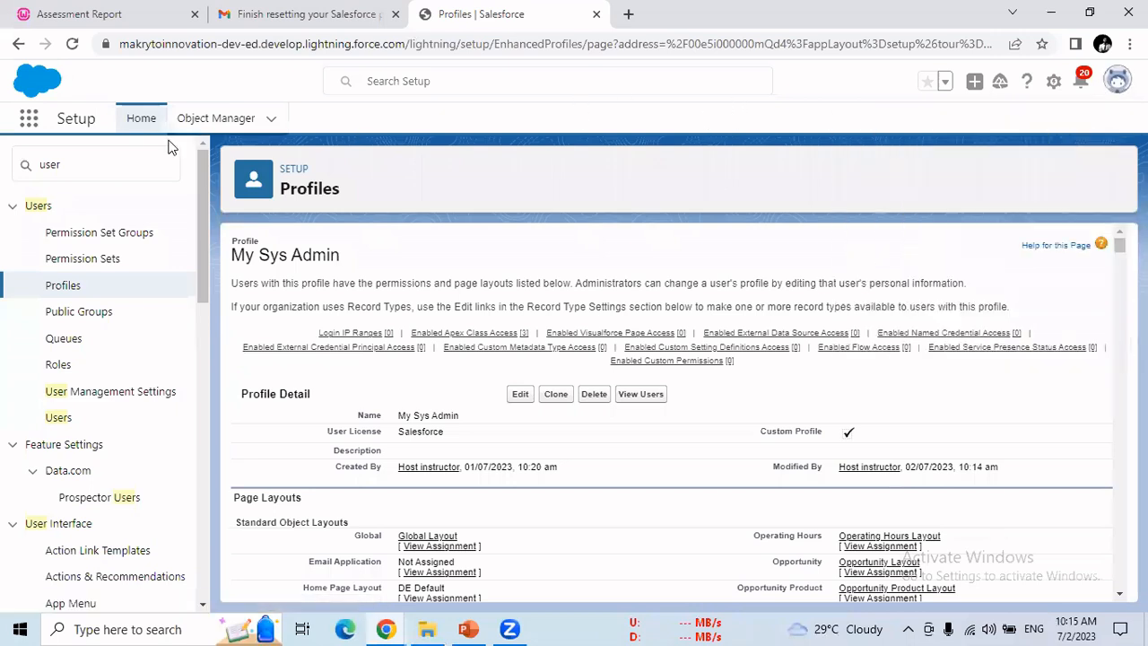
{"action": "left_click", "coordinate": [36, 129]}
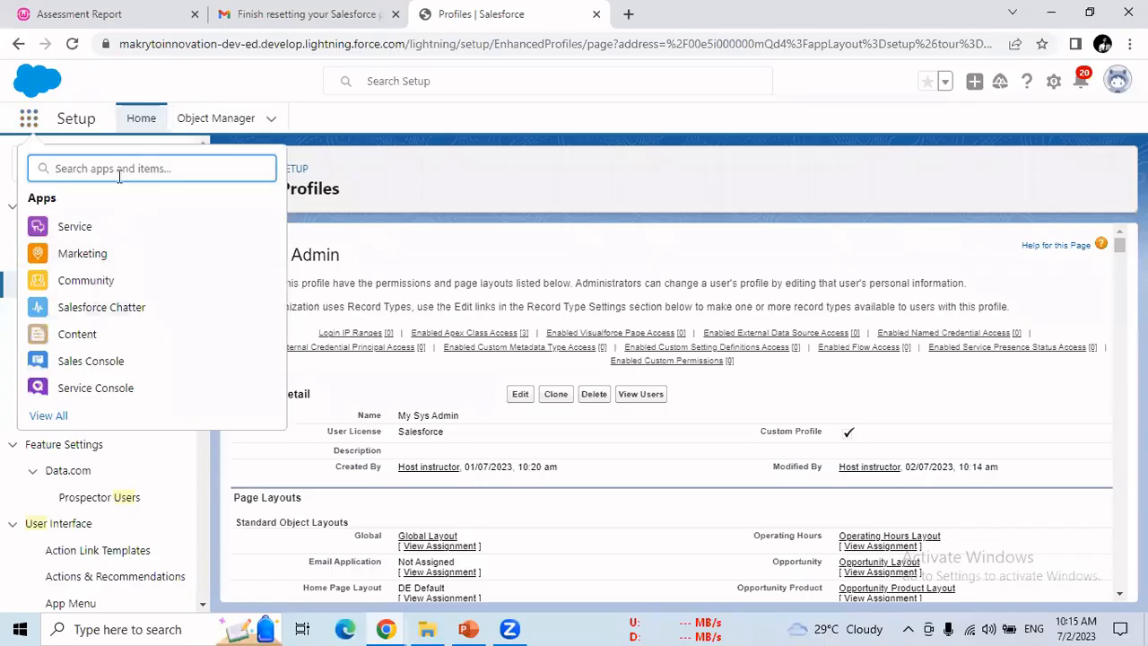
{"action": "type", "text": "tms"}
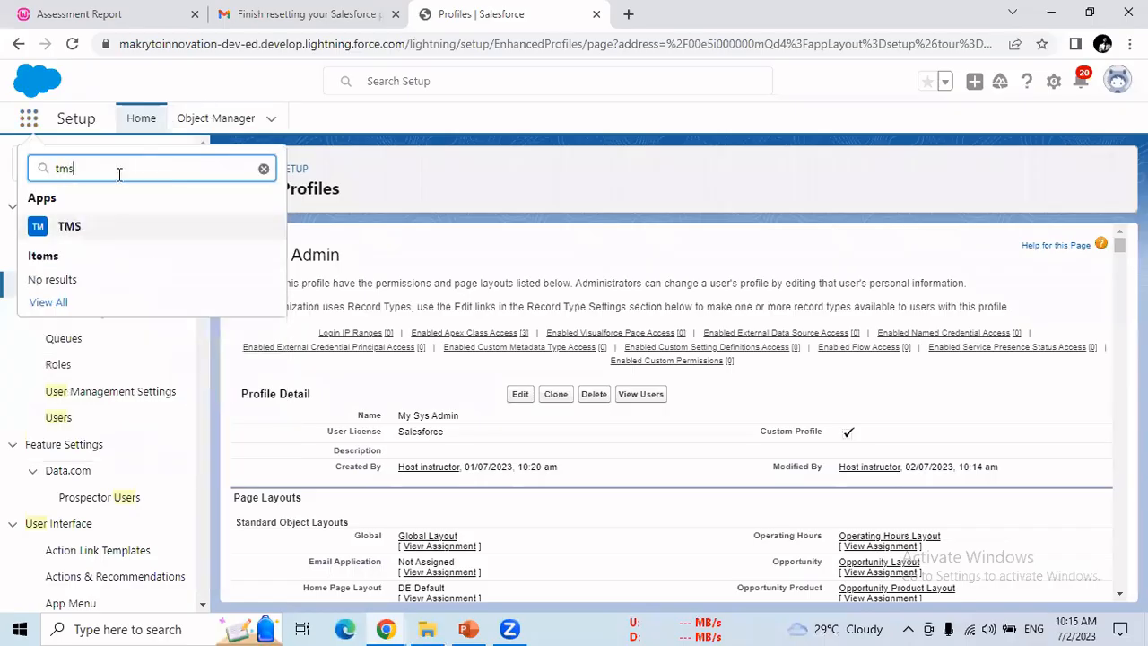
{"action": "right_click", "coordinate": [67, 229]}
{"action": "left_click", "coordinate": [102, 243]}
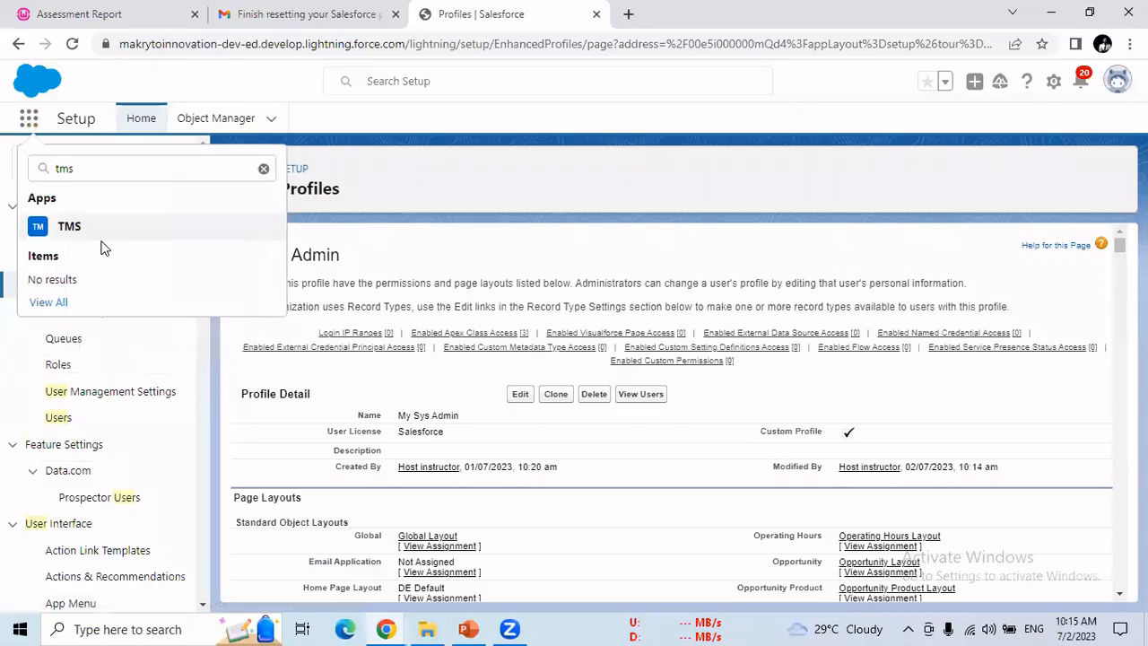
Step: View the Courses list with its four courses, then return to the Profiles tab
{"action": "left_click", "coordinate": [728, 24]}
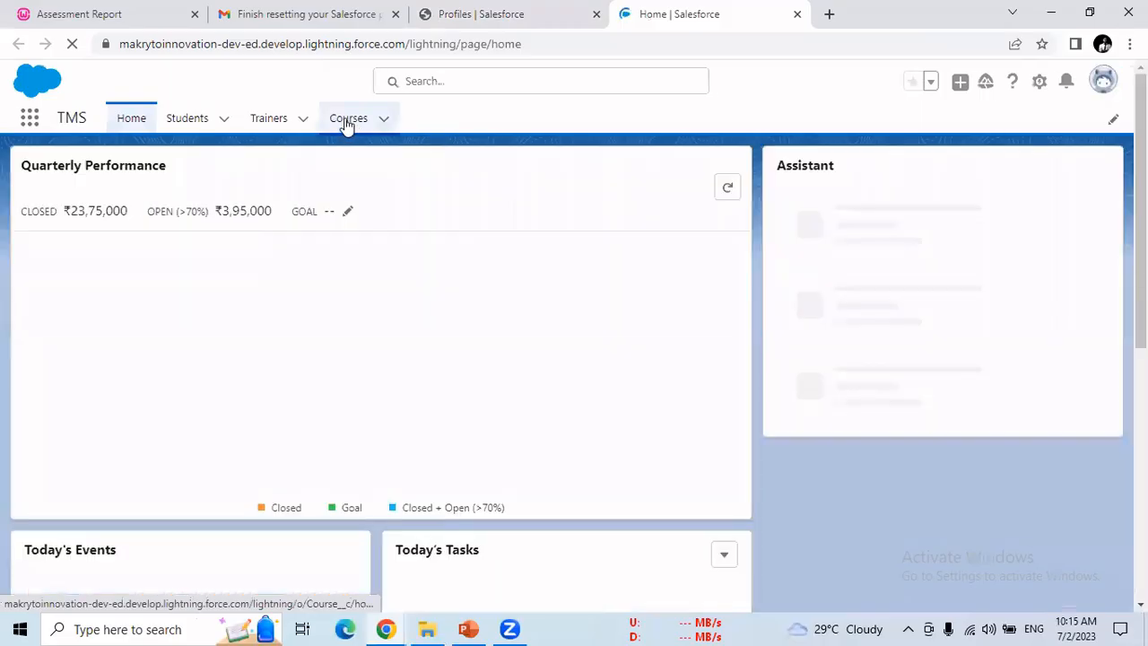
{"action": "left_click", "coordinate": [354, 128]}
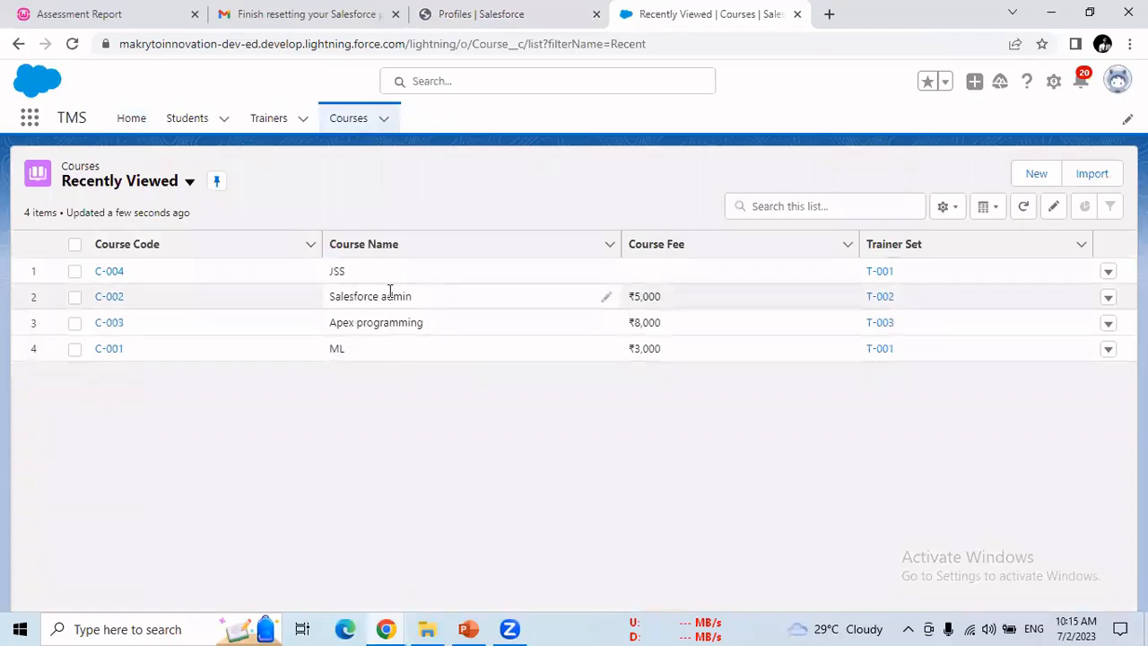
{"action": "left_click", "coordinate": [432, 20]}
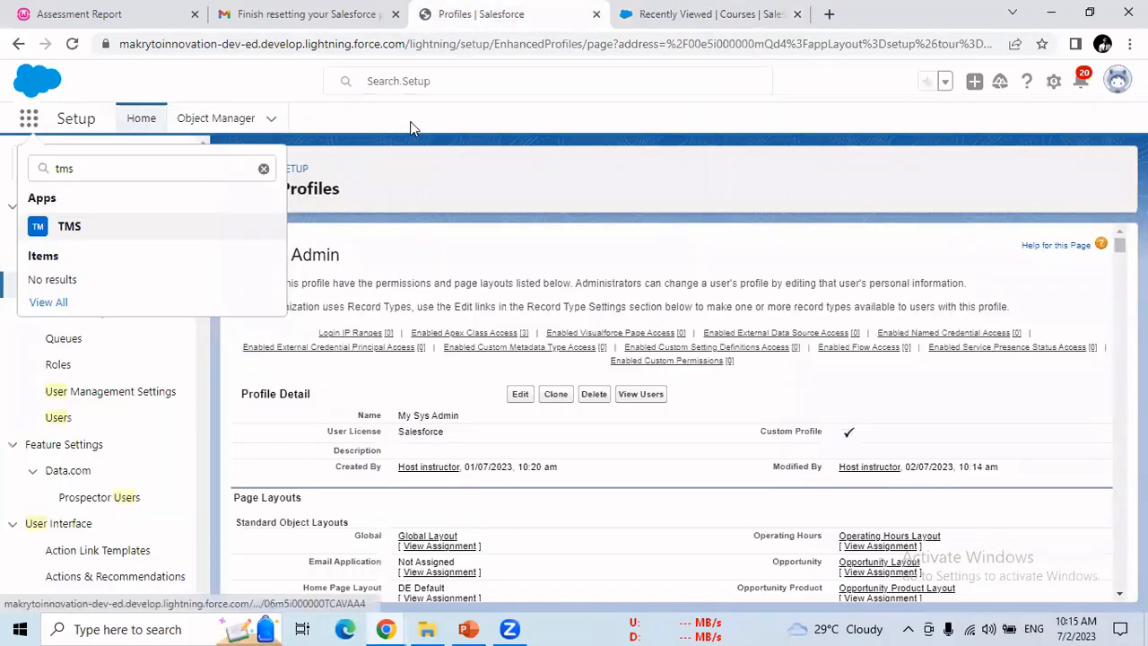
Step: Close the app search and click Edit on the My Sys Admin Profile Detail
{"action": "key", "text": "Escape"}
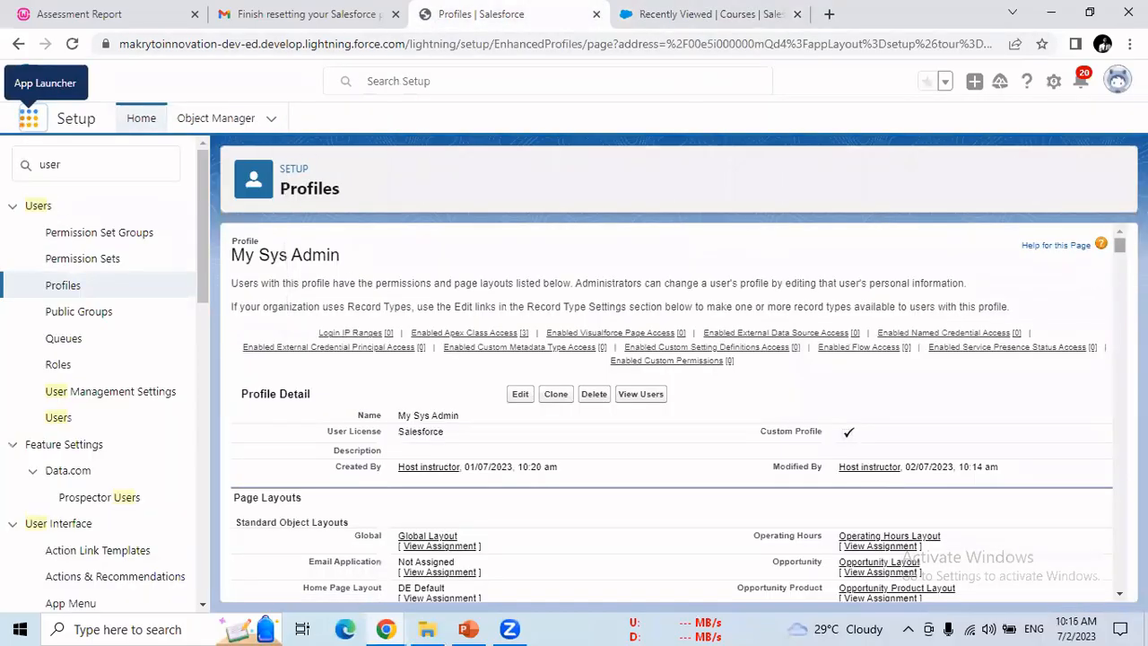
{"action": "scroll", "coordinate": [679, 412], "scroll_direction": "down", "scroll_amount": 15}
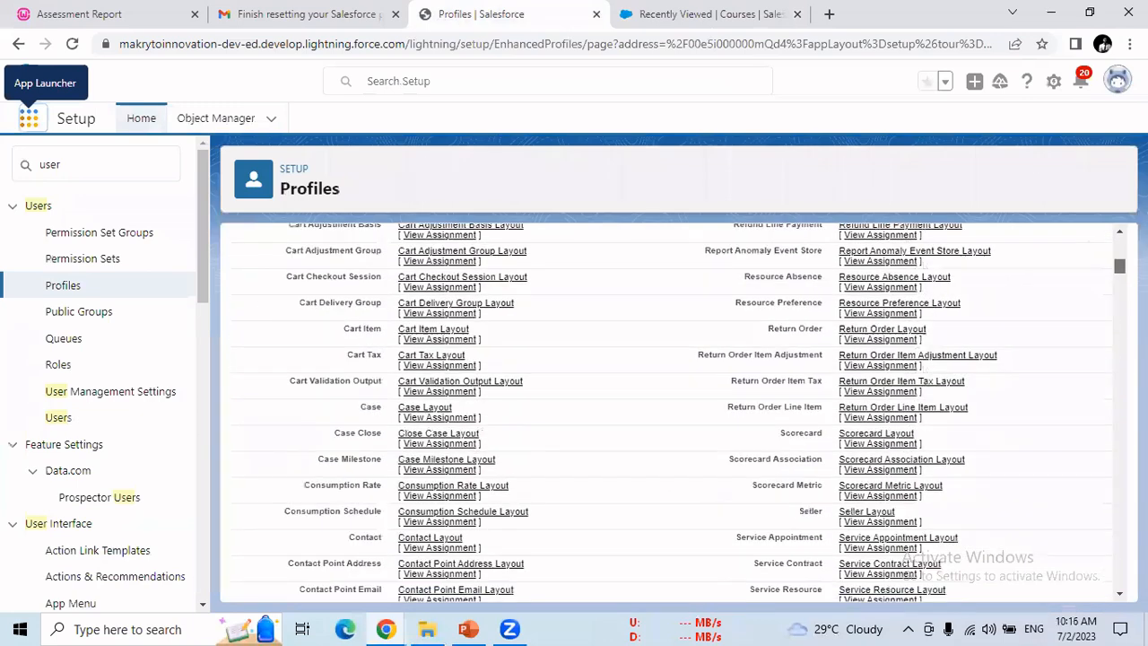
{"action": "scroll", "coordinate": [679, 413], "scroll_direction": "up", "scroll_amount": 15}
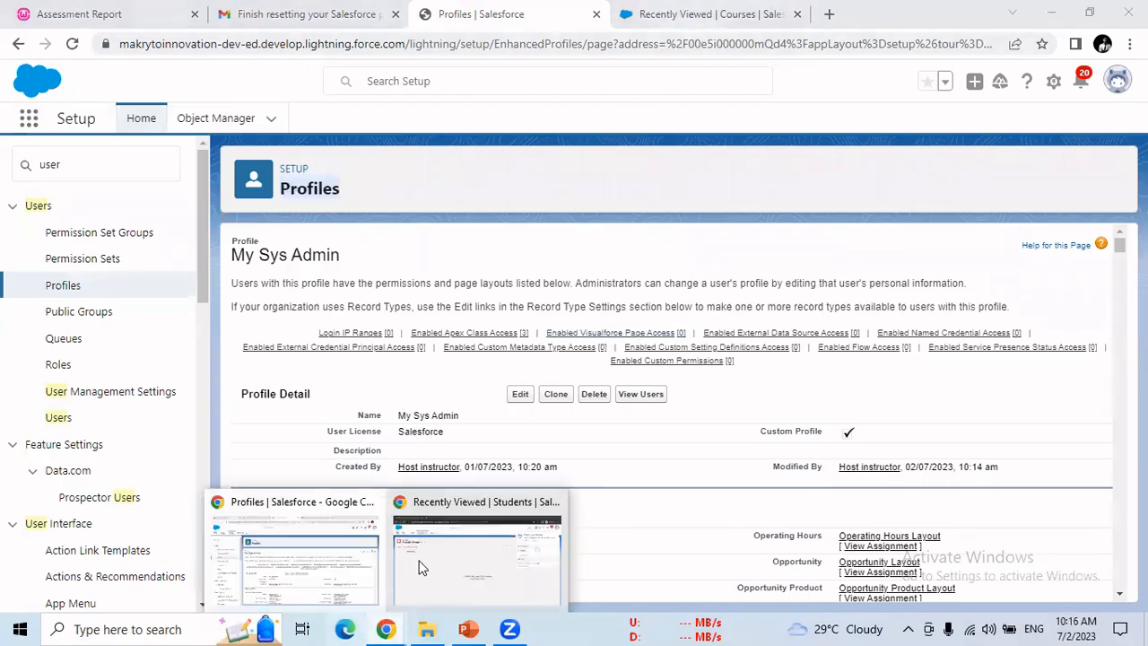
{"action": "left_click", "coordinate": [520, 396]}
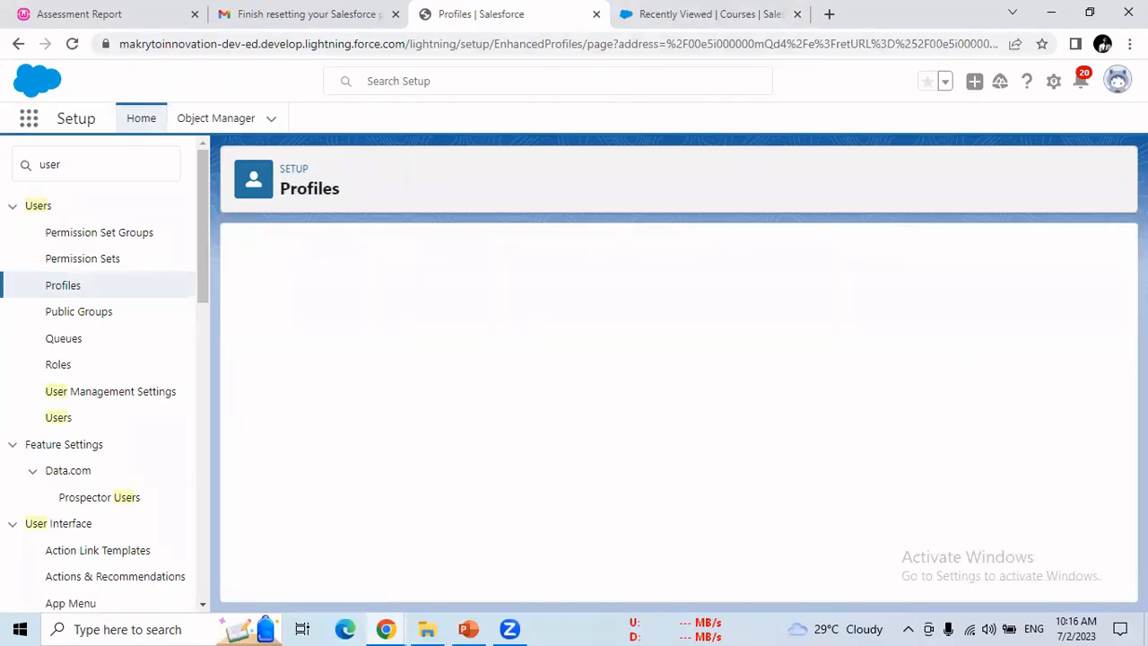
Step: Set the Courses custom tab to Default On
{"action": "left_click_drag", "start_coordinate": [1120, 247], "coordinate": [1119, 341]}
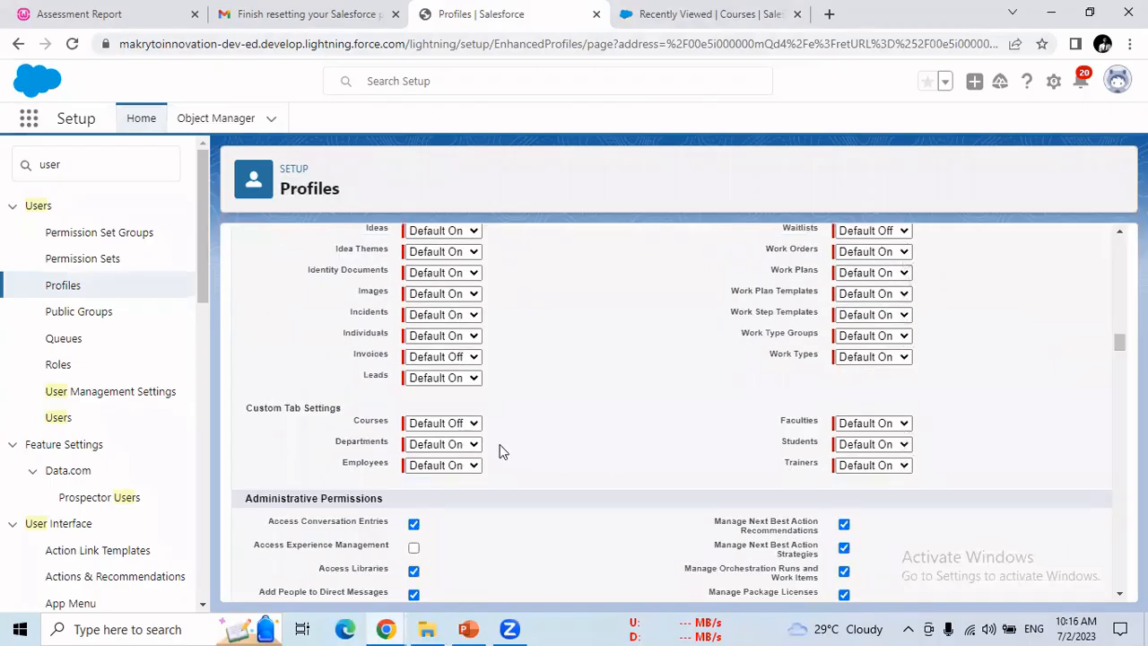
{"action": "left_click", "coordinate": [473, 424]}
{"action": "left_click", "coordinate": [454, 466]}
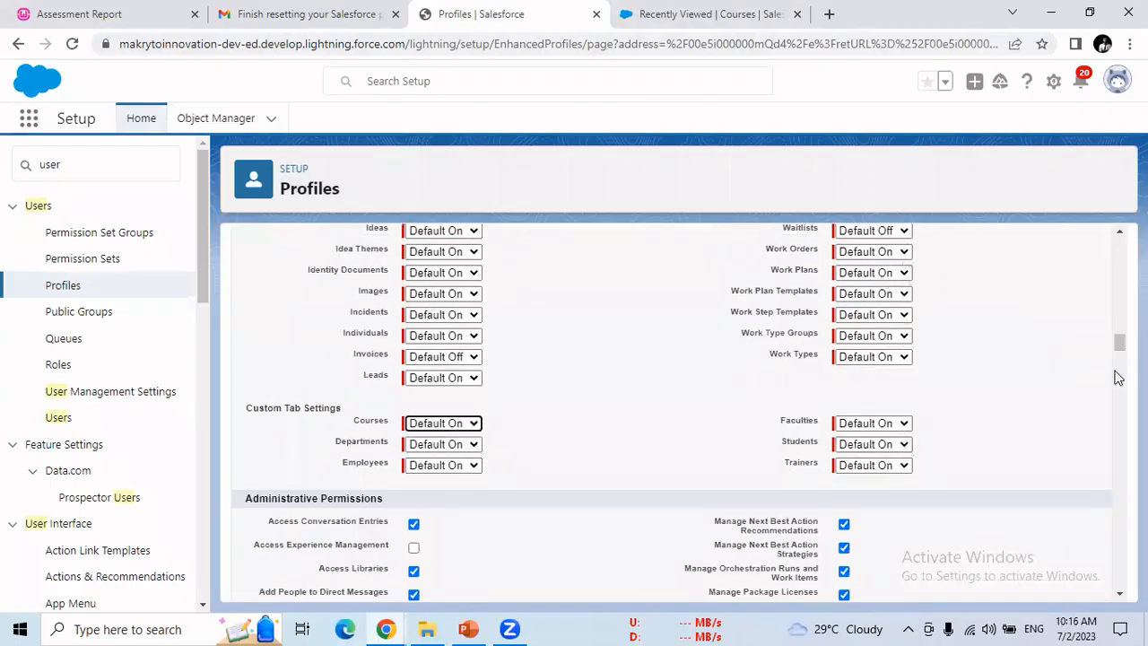
Step: Grant Read, Create, Edit, Delete, View All and Modify All on Courses, then save
{"action": "left_click_drag", "start_coordinate": [1119, 342], "coordinate": [1119, 566]}
{"action": "left_click", "coordinate": [428, 448]}
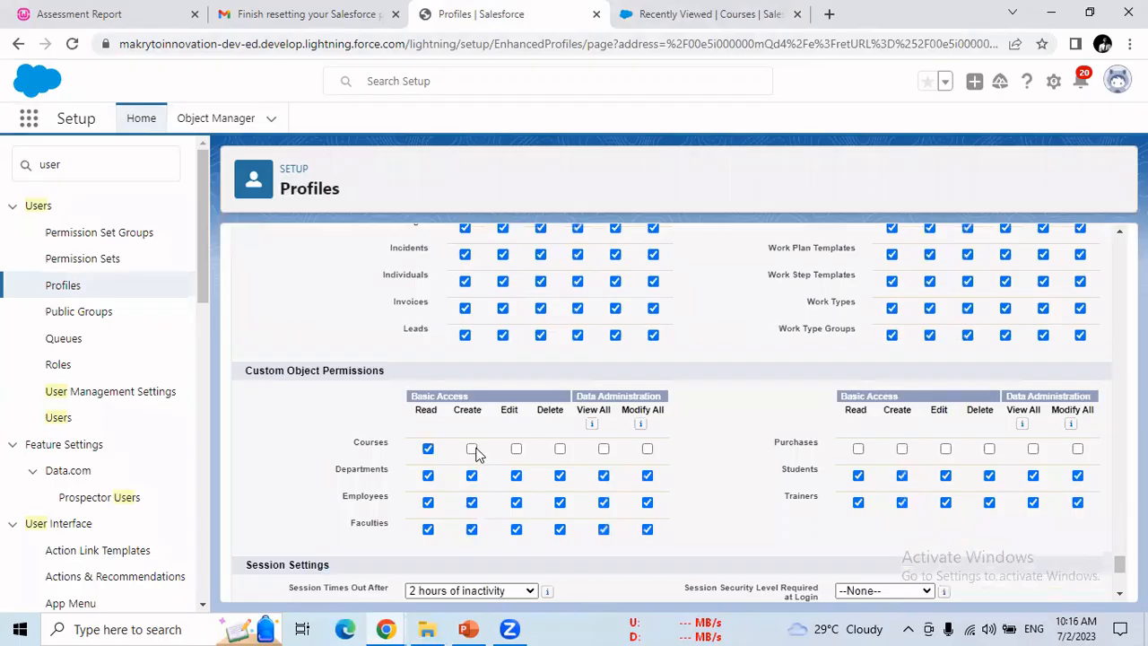
{"action": "left_click", "coordinate": [472, 449]}
{"action": "left_click", "coordinate": [515, 449]}
{"action": "left_click", "coordinate": [559, 448]}
{"action": "left_click", "coordinate": [603, 448]}
{"action": "left_click", "coordinate": [647, 449]}
{"action": "mouse_move", "coordinate": [1119, 564]}
{"action": "left_mouse_down"}
{"action": "mouse_move", "coordinate": [1119, 431]}
{"action": "mouse_move", "coordinate": [1119, 562]}
{"action": "left_mouse_up"}
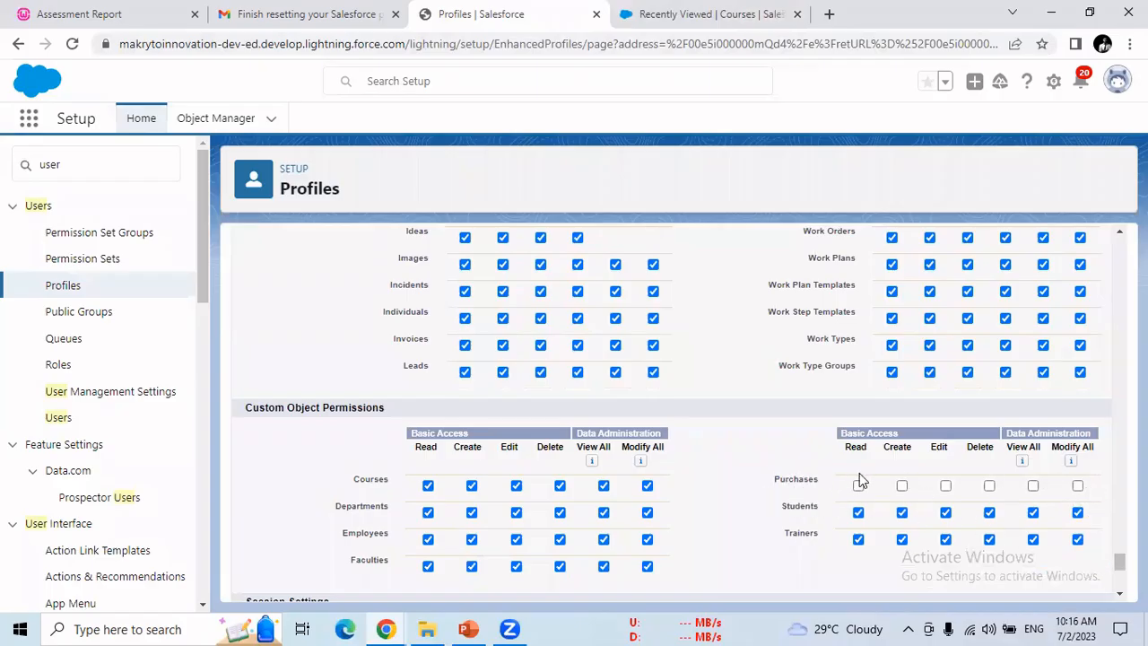
{"action": "double_click", "coordinate": [785, 482]}
{"action": "scroll", "coordinate": [670, 403], "scroll_direction": "up", "scroll_amount": 20}
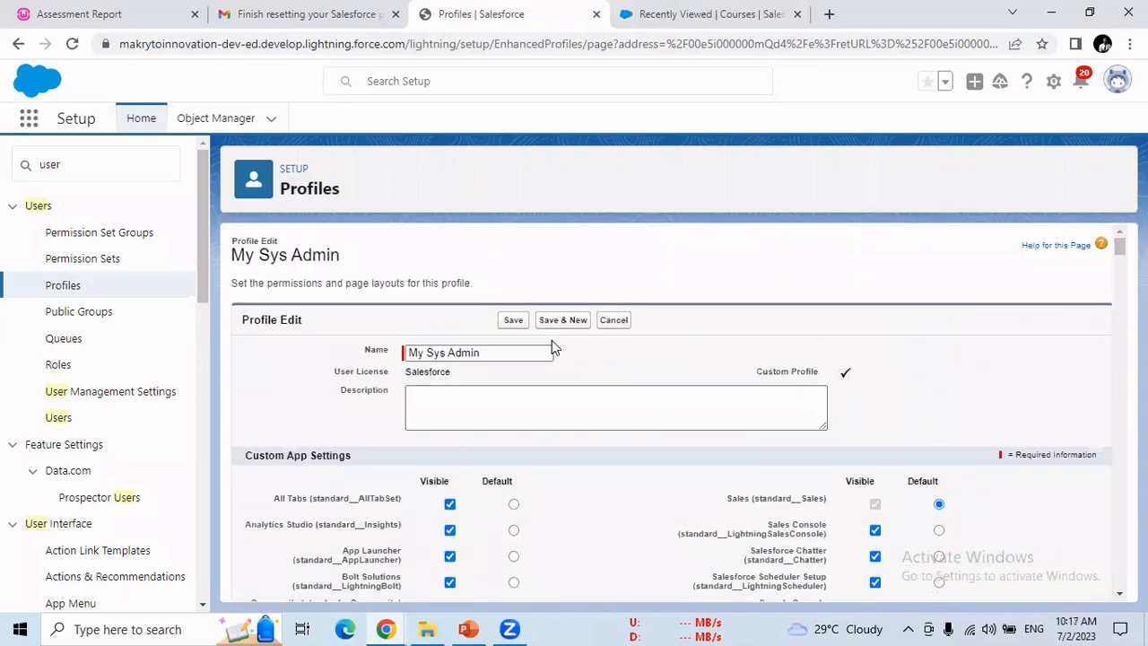
{"action": "left_click", "coordinate": [514, 320]}
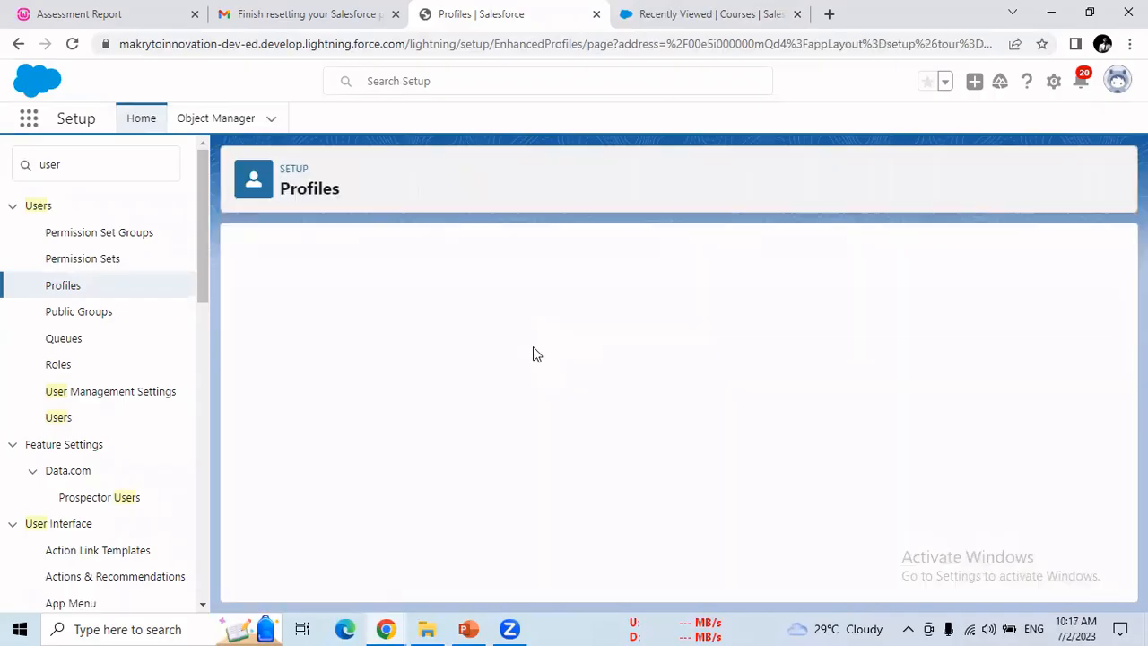
Step: Reload the incognito test session, open Trainers, then return to the saved My Sys Admin profile
{"action": "mouse_move", "coordinate": [386, 628]}
{"action": "left_click", "coordinate": [538, 564]}
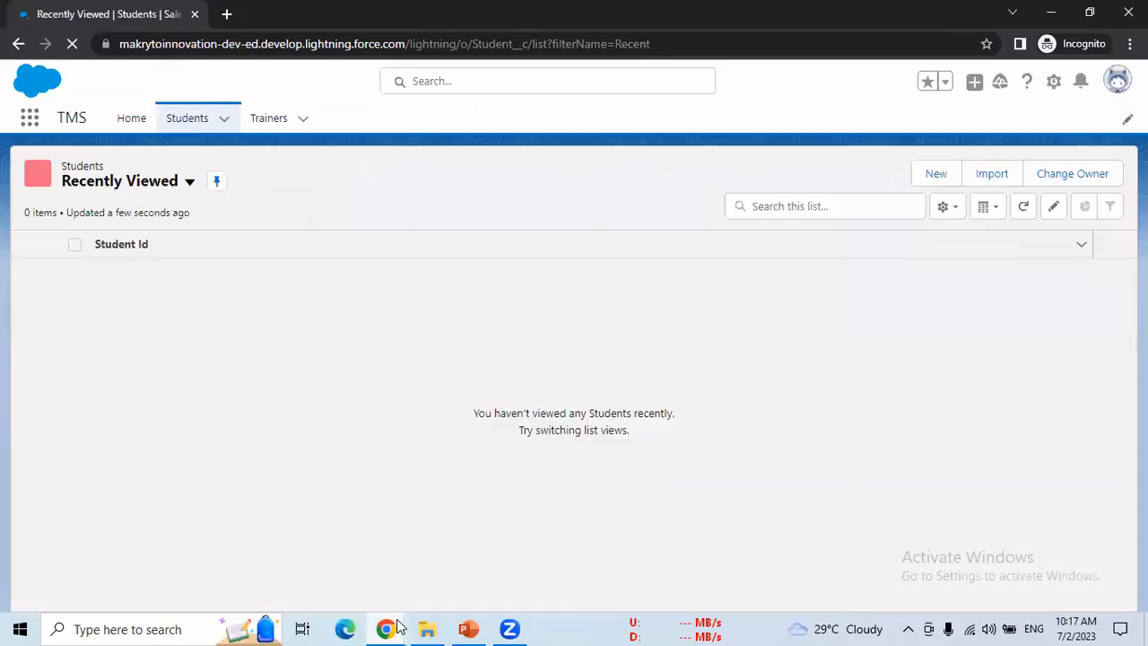
{"action": "mouse_move", "coordinate": [386, 628]}
{"action": "left_click", "coordinate": [346, 530]}
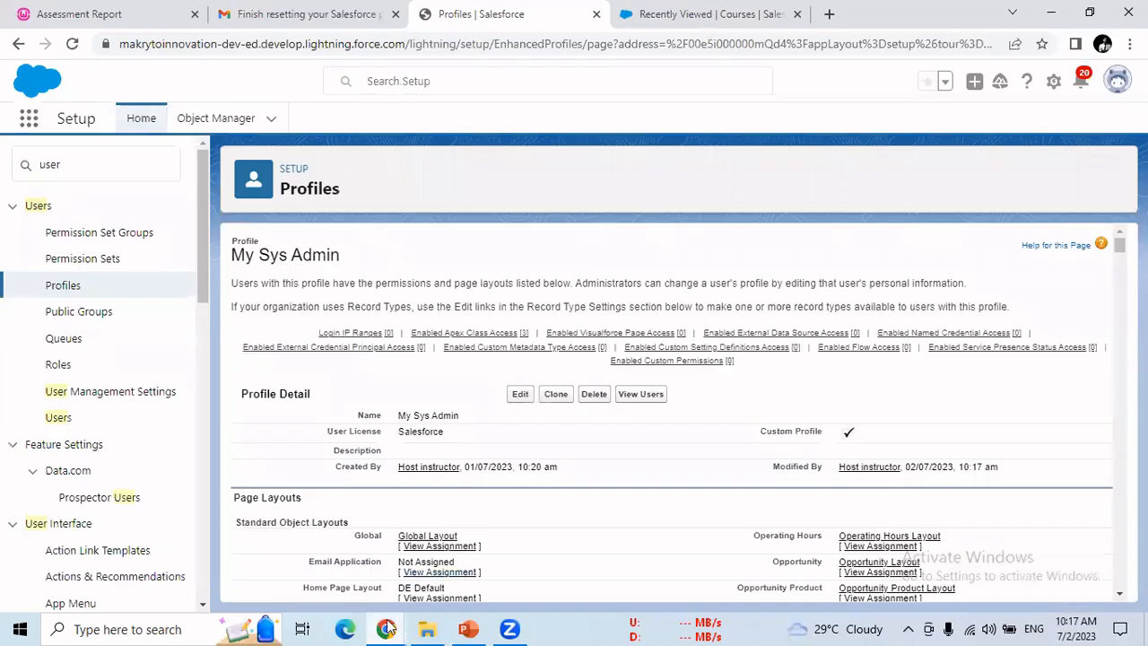
{"action": "mouse_move", "coordinate": [385, 628]}
{"action": "left_click", "coordinate": [531, 556]}
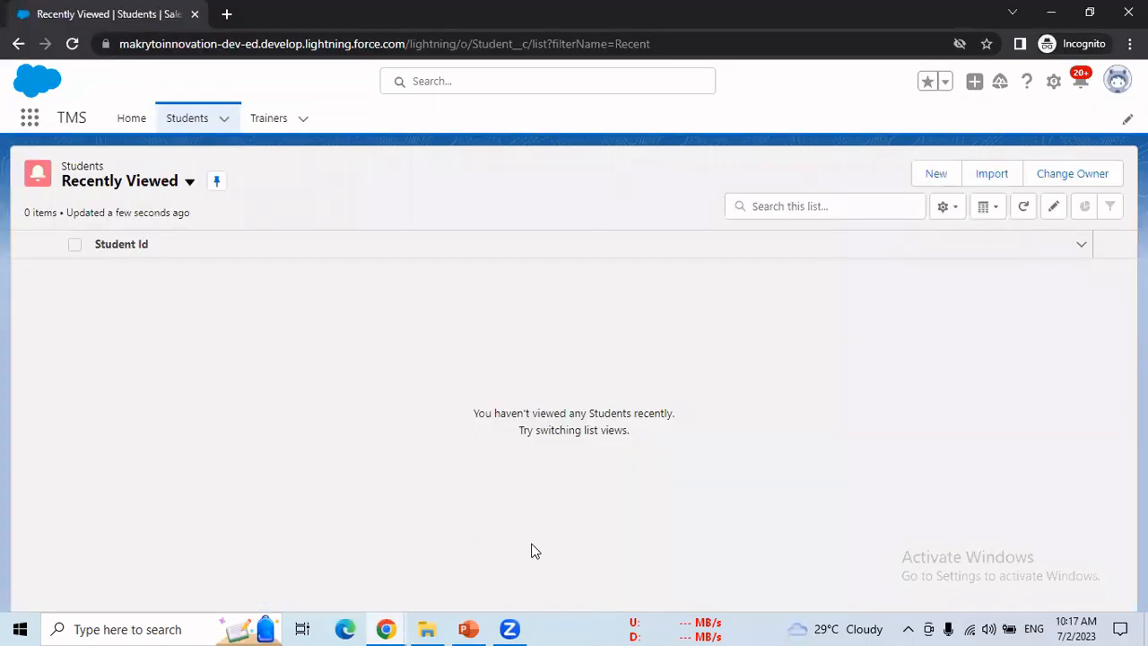
{"action": "key", "text": "F5"}
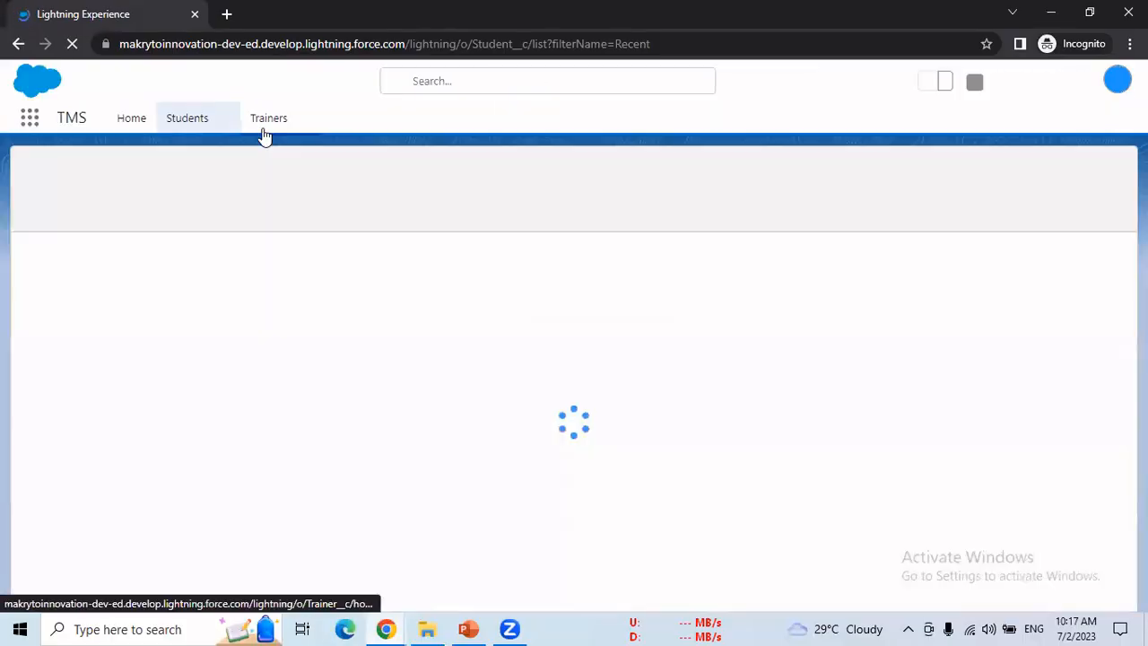
{"action": "left_click", "coordinate": [265, 130]}
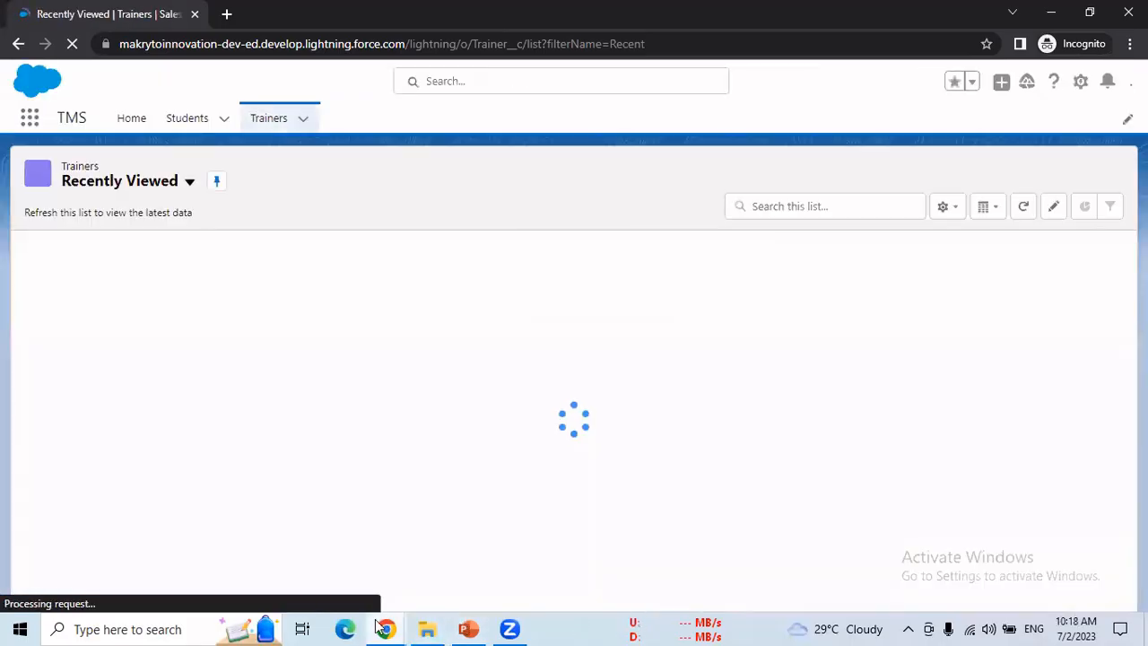
{"action": "mouse_move", "coordinate": [383, 627]}
{"action": "left_click", "coordinate": [328, 547]}
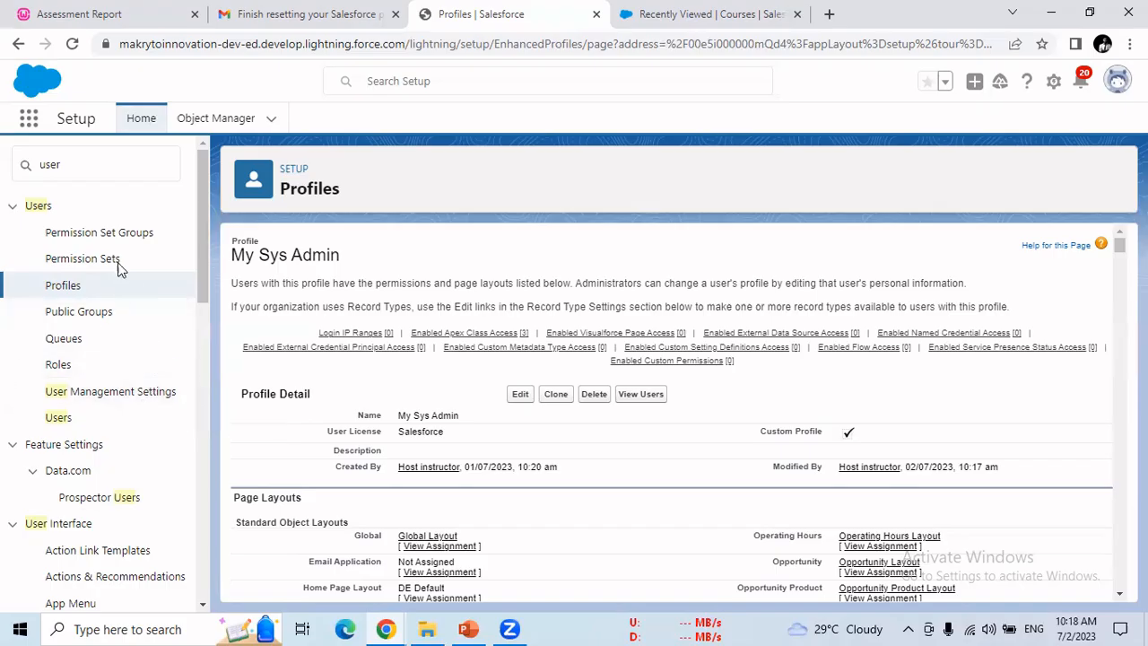
Step: Search Setup for 'role' and open Users > Roles, then return to the PowerPoint deck
{"action": "left_click", "coordinate": [81, 163]}
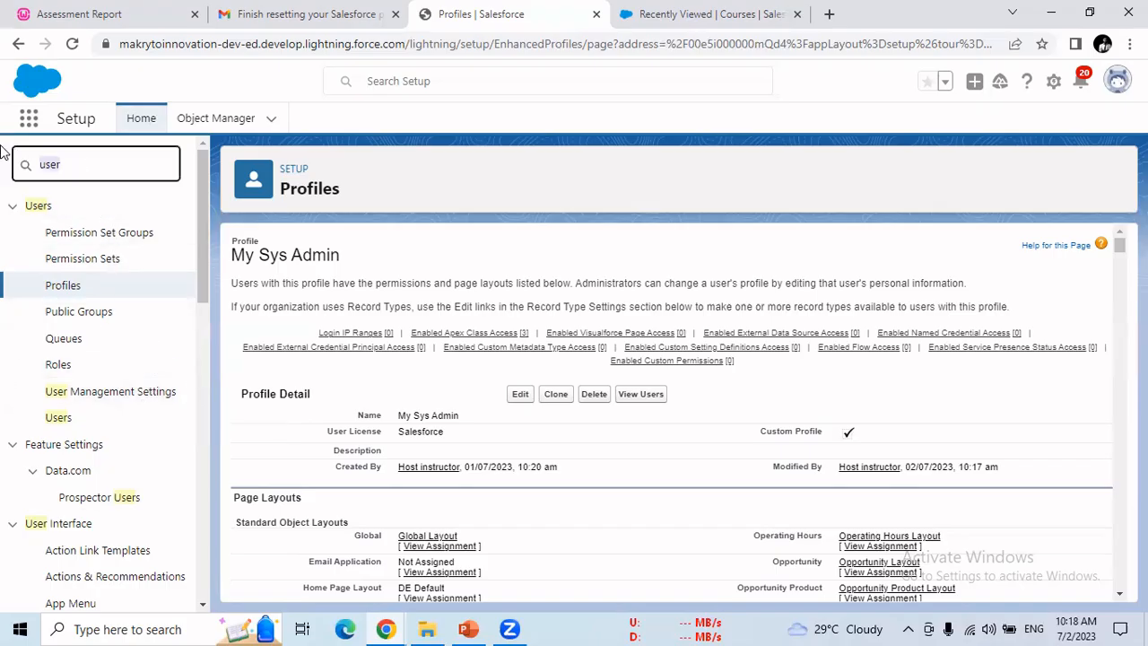
{"action": "type", "text": "role"}
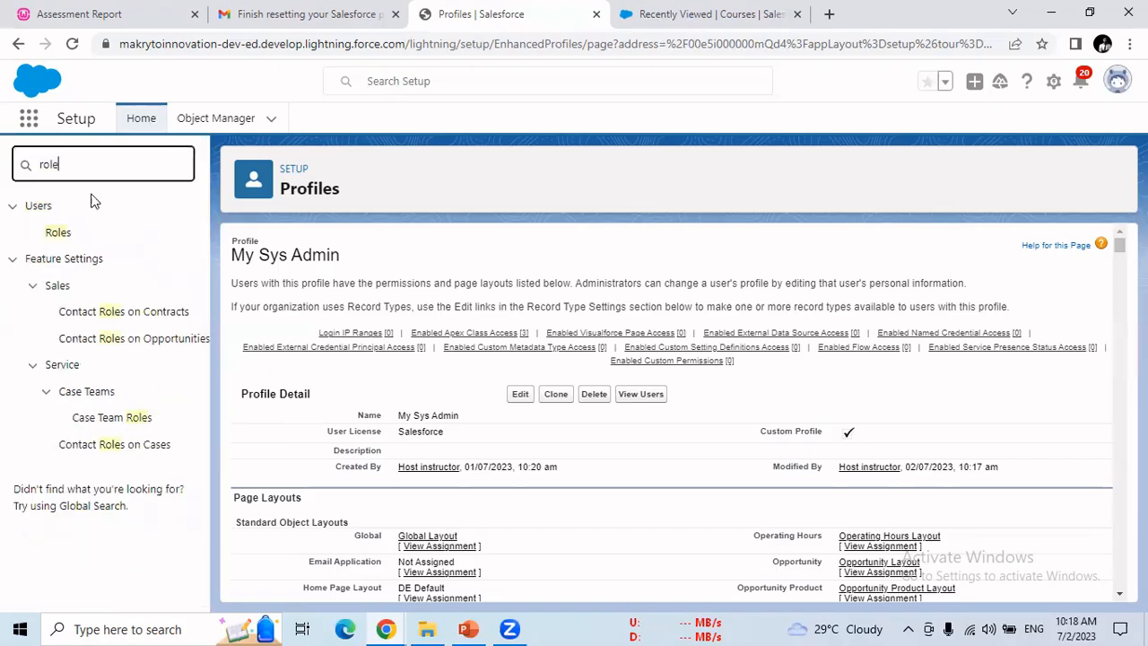
{"action": "left_click", "coordinate": [57, 232]}
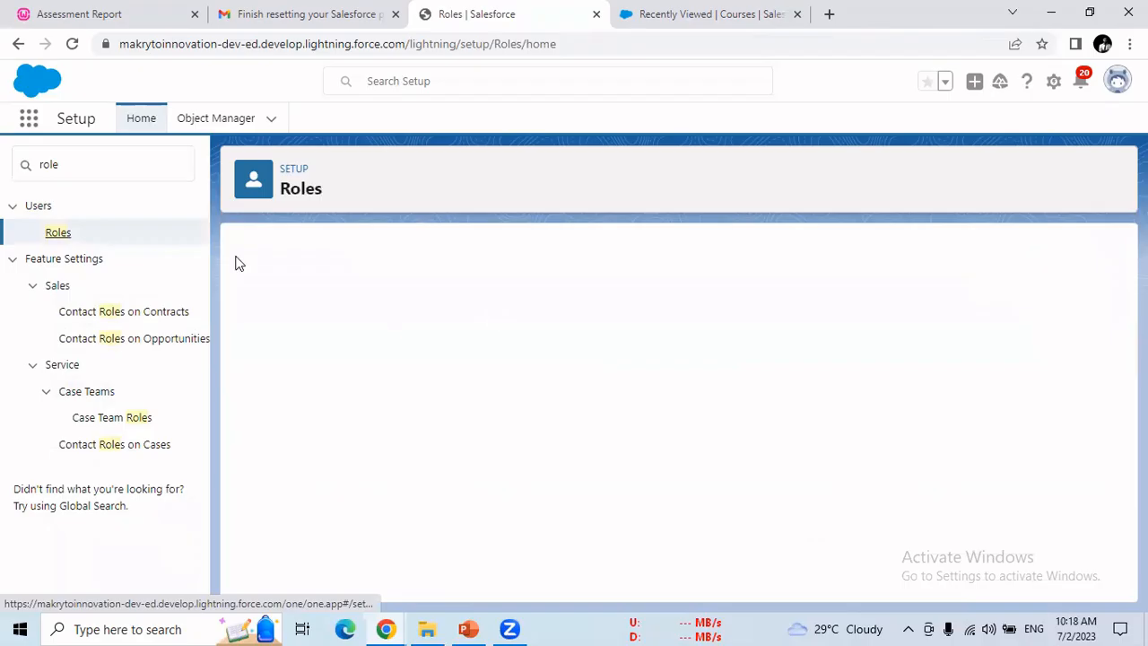
{"action": "left_click", "coordinate": [470, 628]}
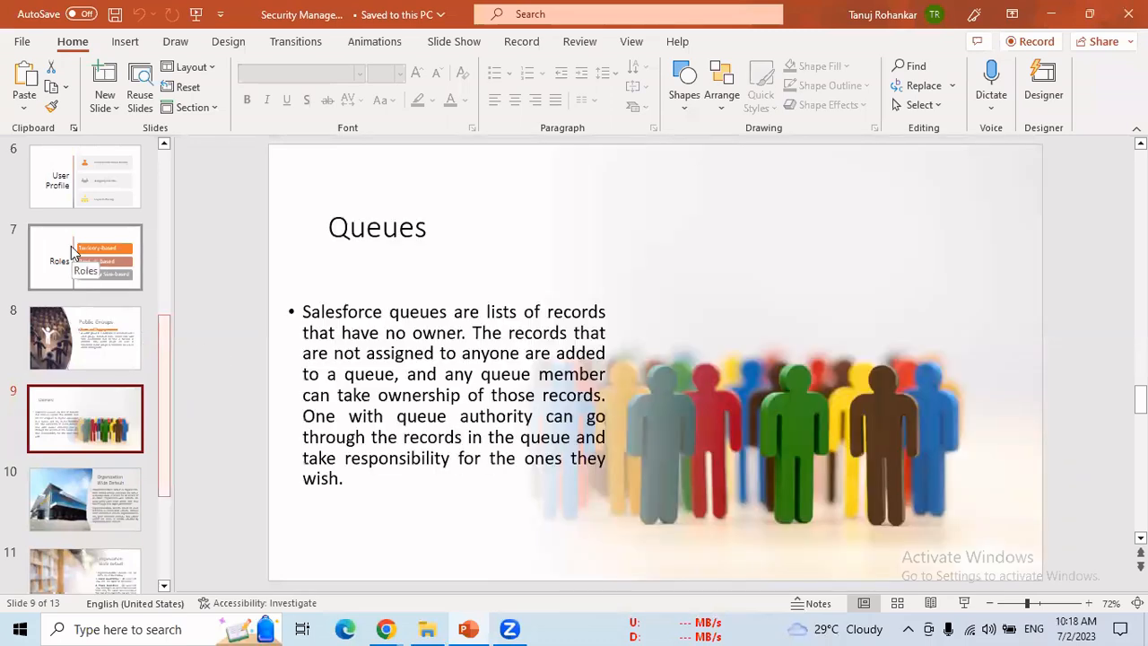
Step: Move through slides 6 and 2 to slide 3, the Profile slide on two profile types
{"action": "left_click", "coordinate": [70, 192]}
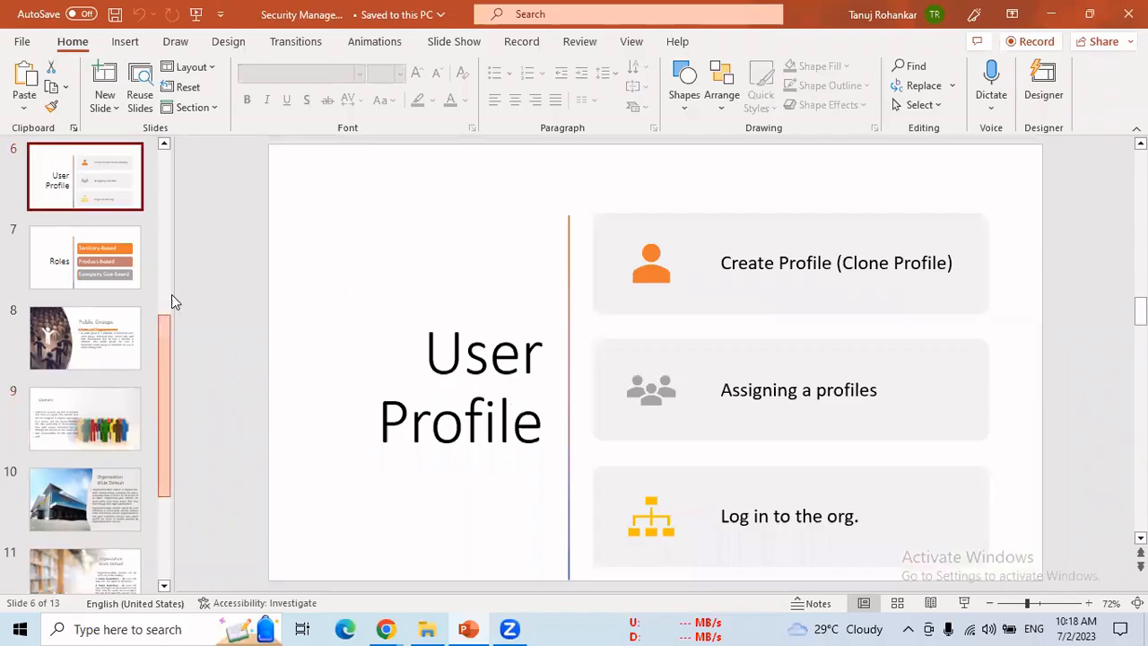
{"action": "scroll", "coordinate": [171, 295], "scroll_direction": "up", "scroll_amount": 5}
{"action": "left_click", "coordinate": [123, 292]}
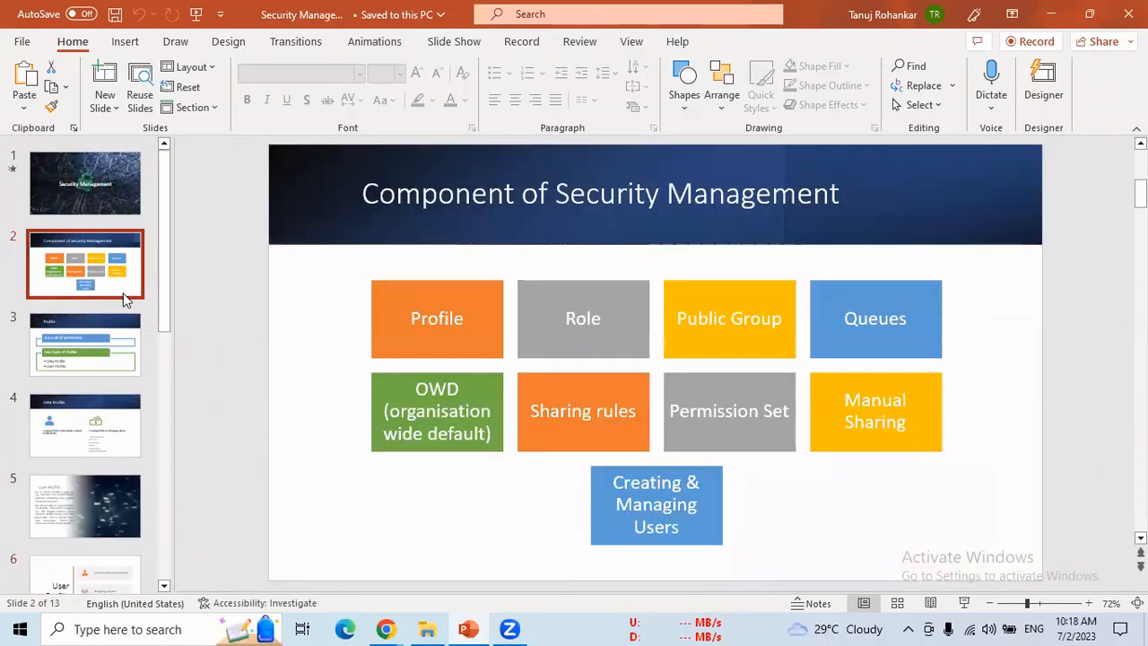
{"action": "left_click", "coordinate": [86, 365]}
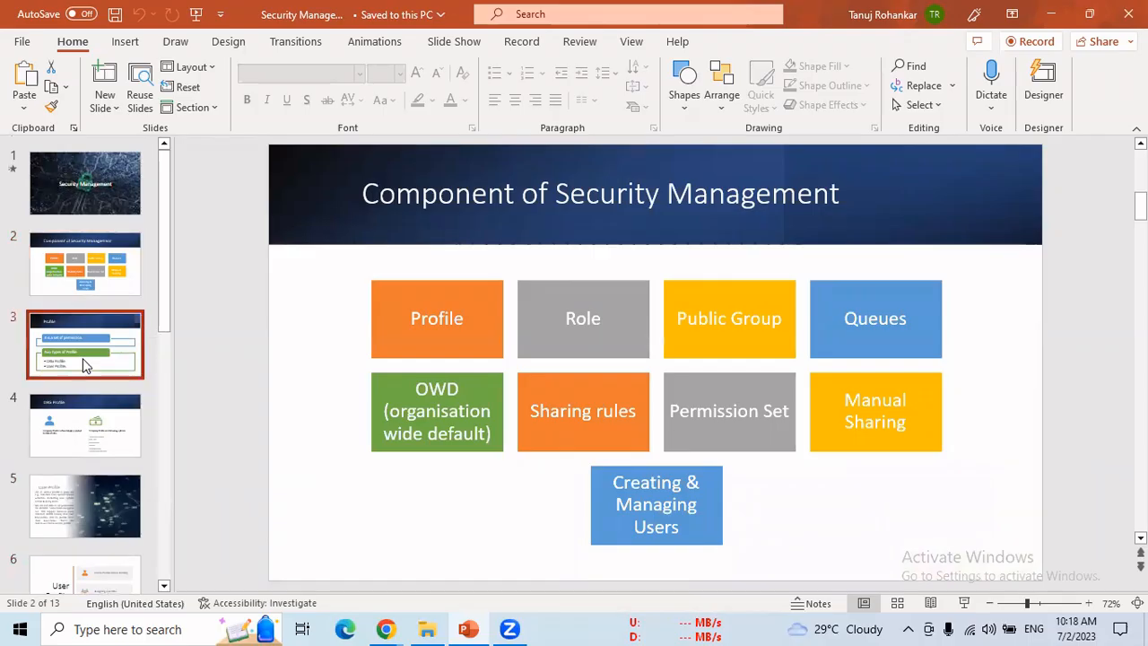
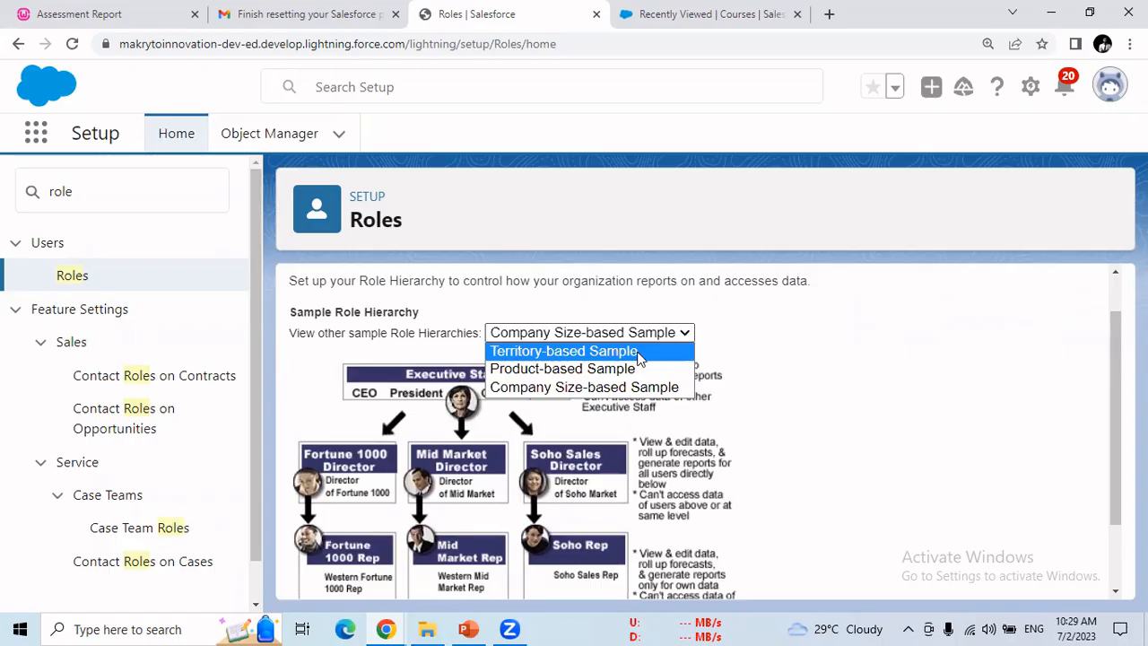
Step: Preview the Territory-based sample role hierarchy, then switch to the organization's own role tree
{"action": "left_click", "coordinate": [639, 357]}
{"action": "left_click_drag", "start_coordinate": [1115, 359], "coordinate": [1117, 397]}
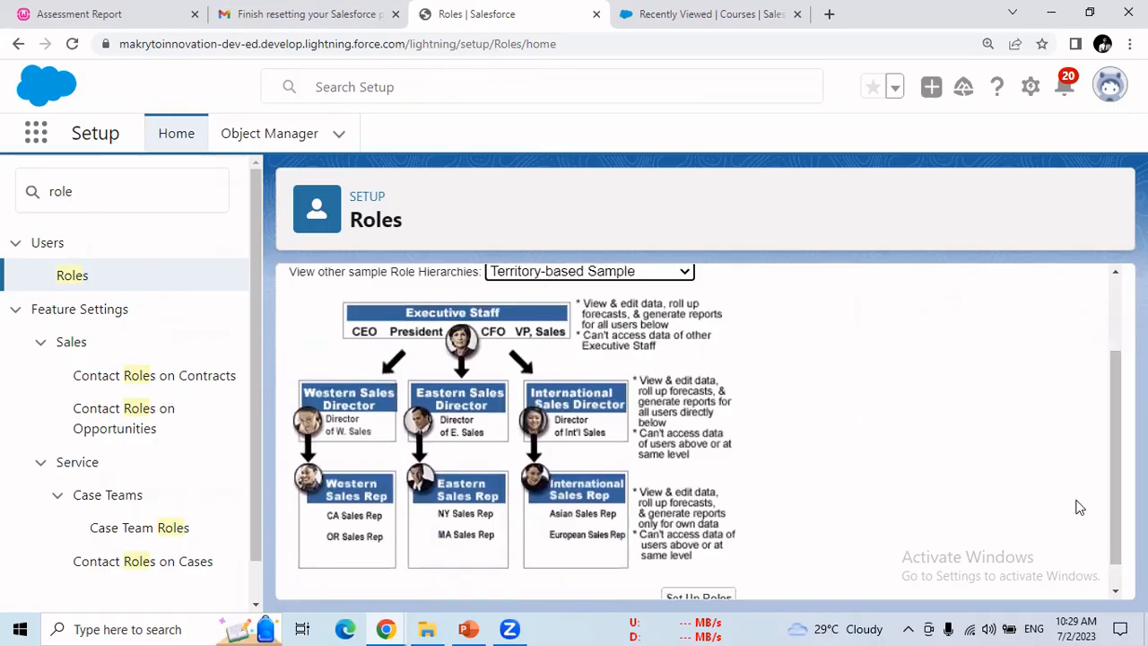
{"action": "left_click_drag", "start_coordinate": [1116, 492], "coordinate": [1115, 517]}
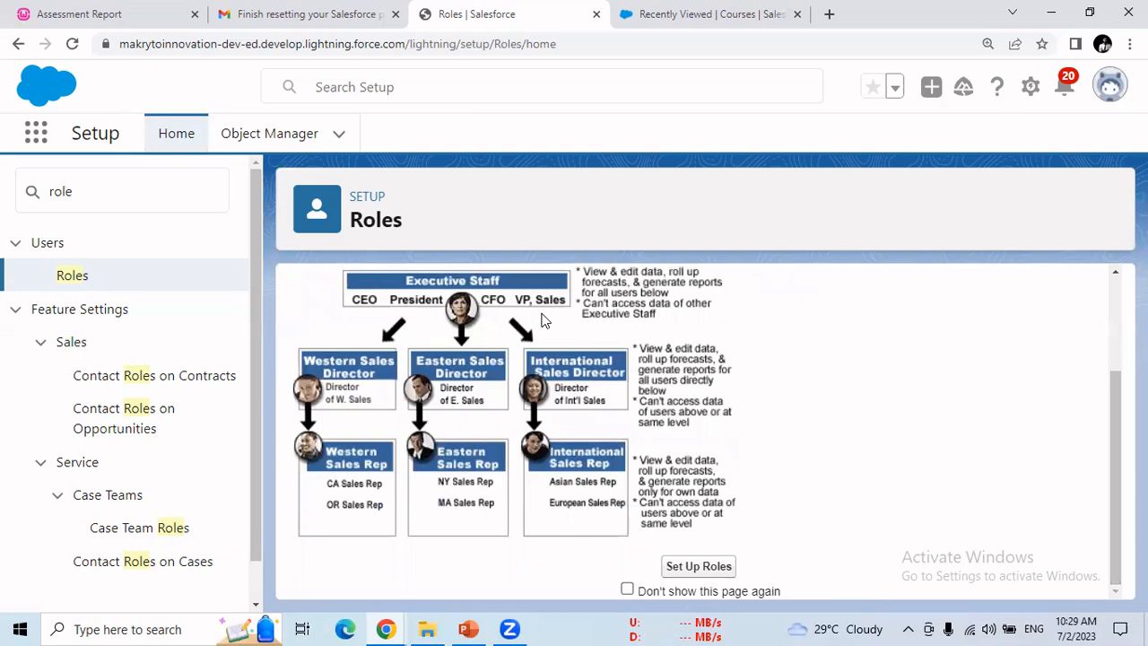
{"action": "left_click", "coordinate": [718, 572]}
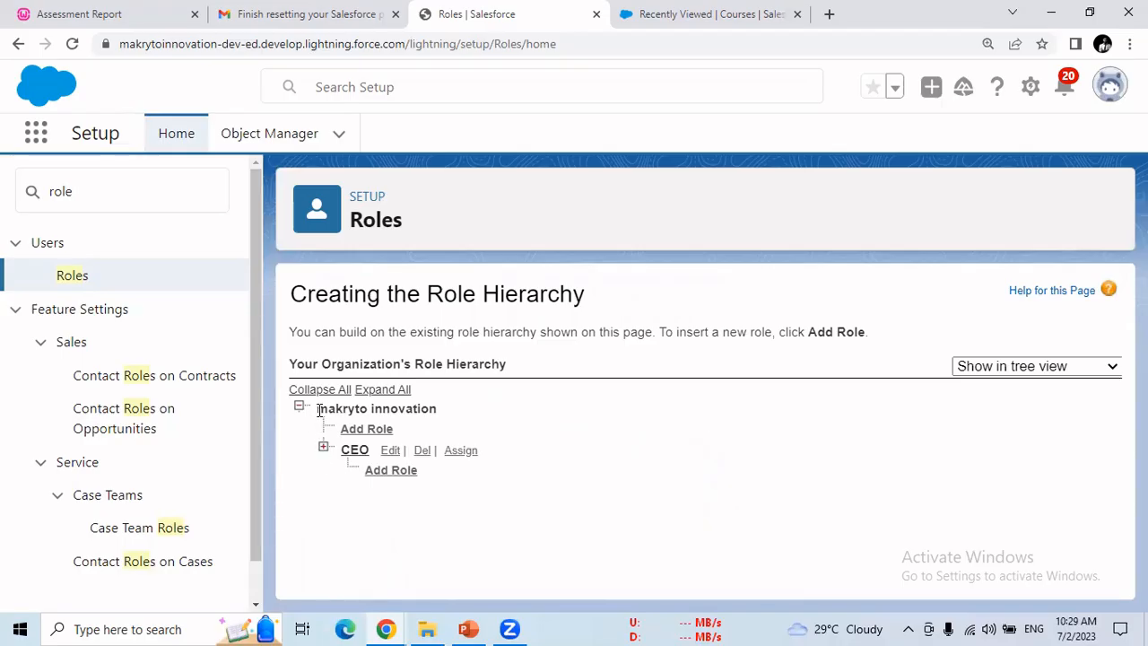
Step: Expand the CEO, CFO and COO branches, then add a new role under makryto innovation
{"action": "left_click_drag", "start_coordinate": [319, 410], "coordinate": [429, 415]}
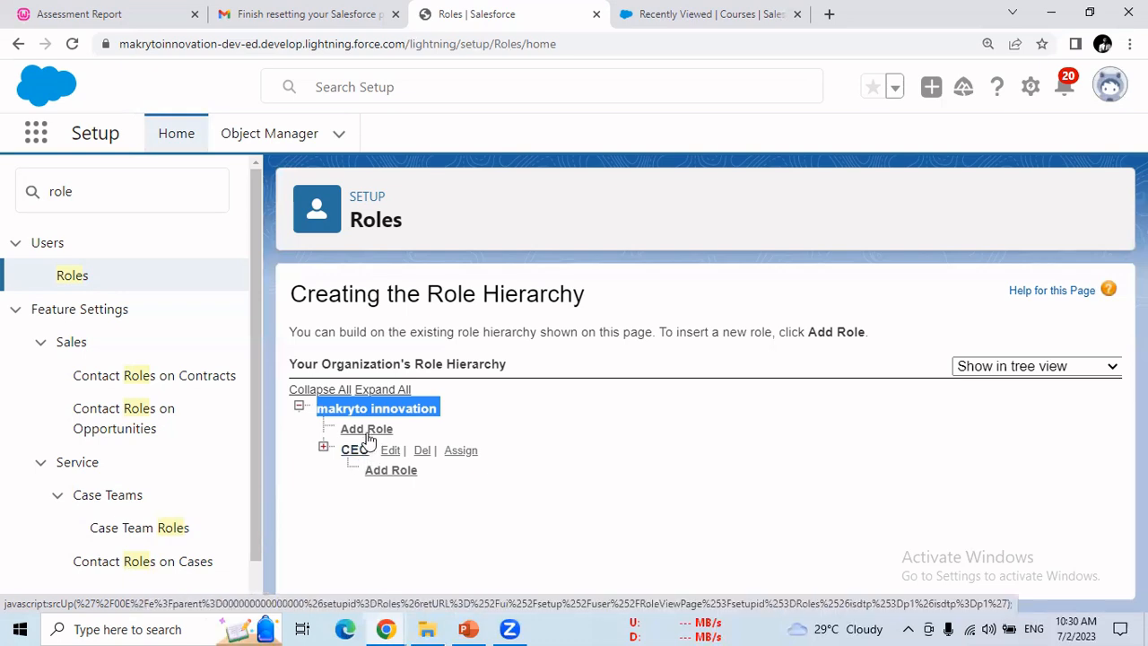
{"action": "left_click", "coordinate": [324, 448]}
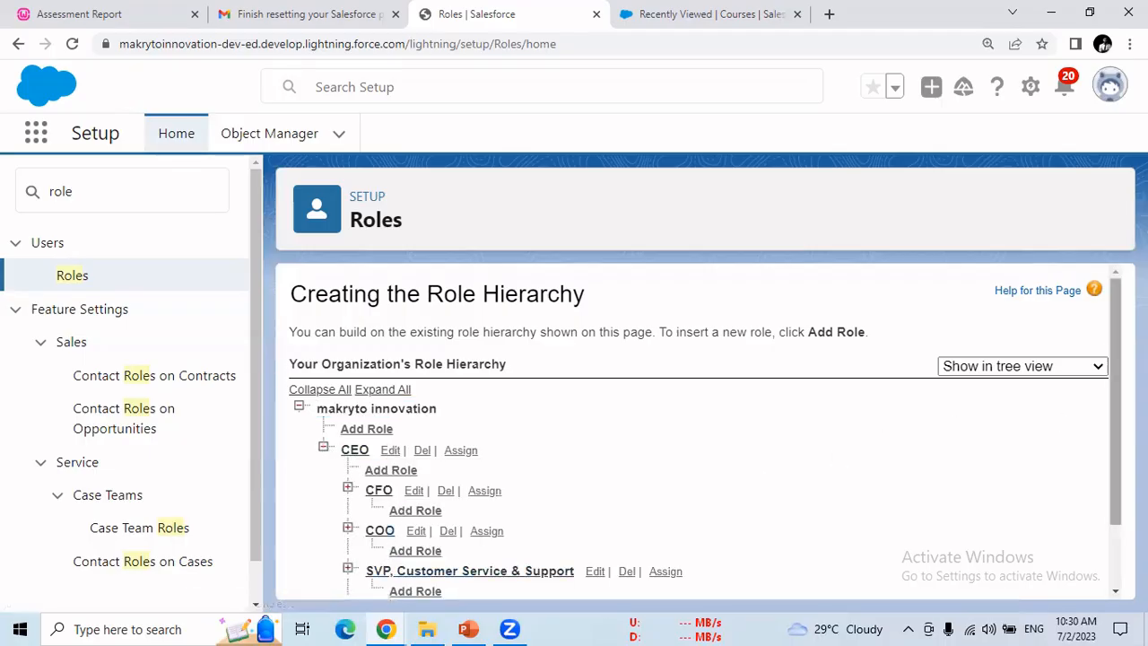
{"action": "scroll", "coordinate": [1116, 455], "scroll_direction": "down", "scroll_amount": 2}
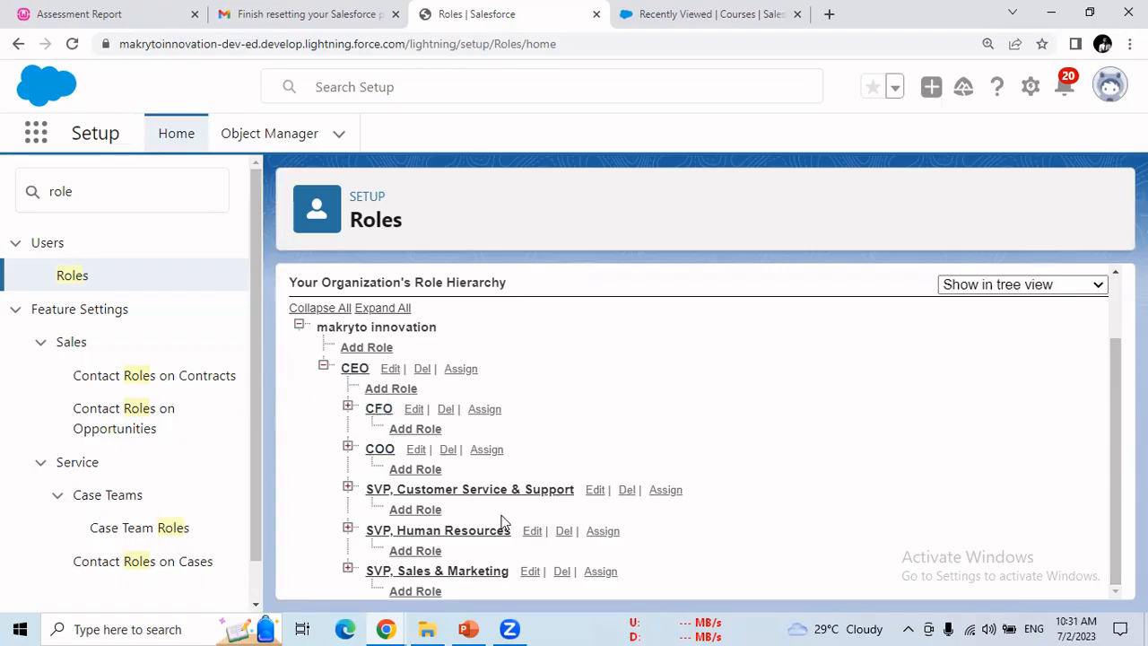
{"action": "left_click", "coordinate": [349, 408]}
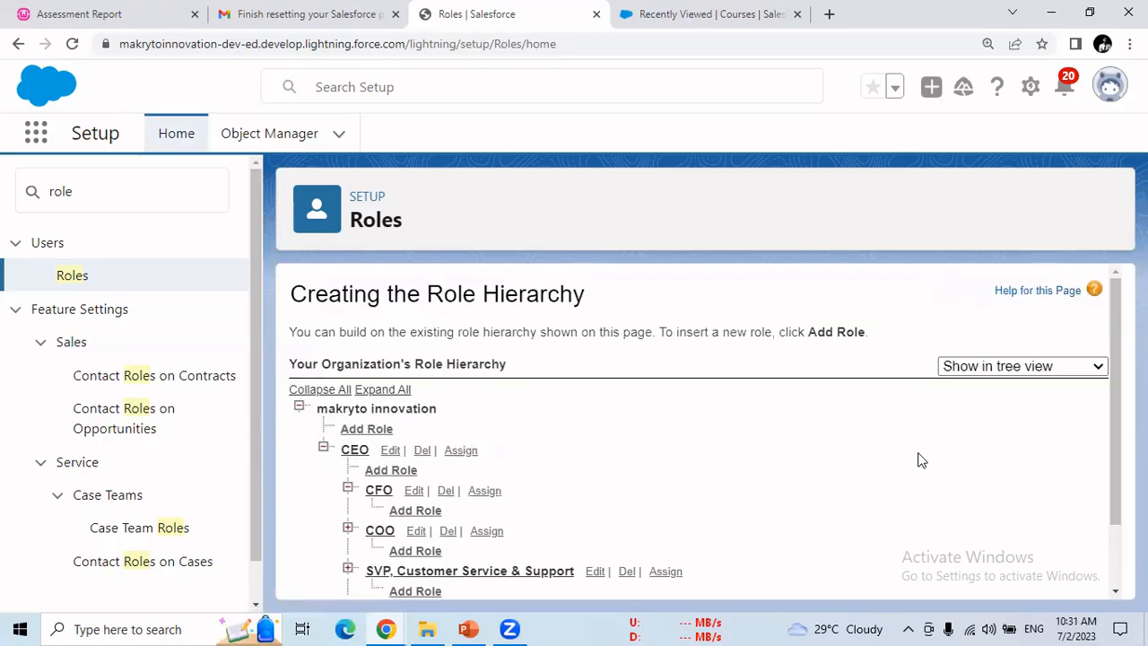
{"action": "left_click_drag", "start_coordinate": [1118, 428], "coordinate": [1118, 503]}
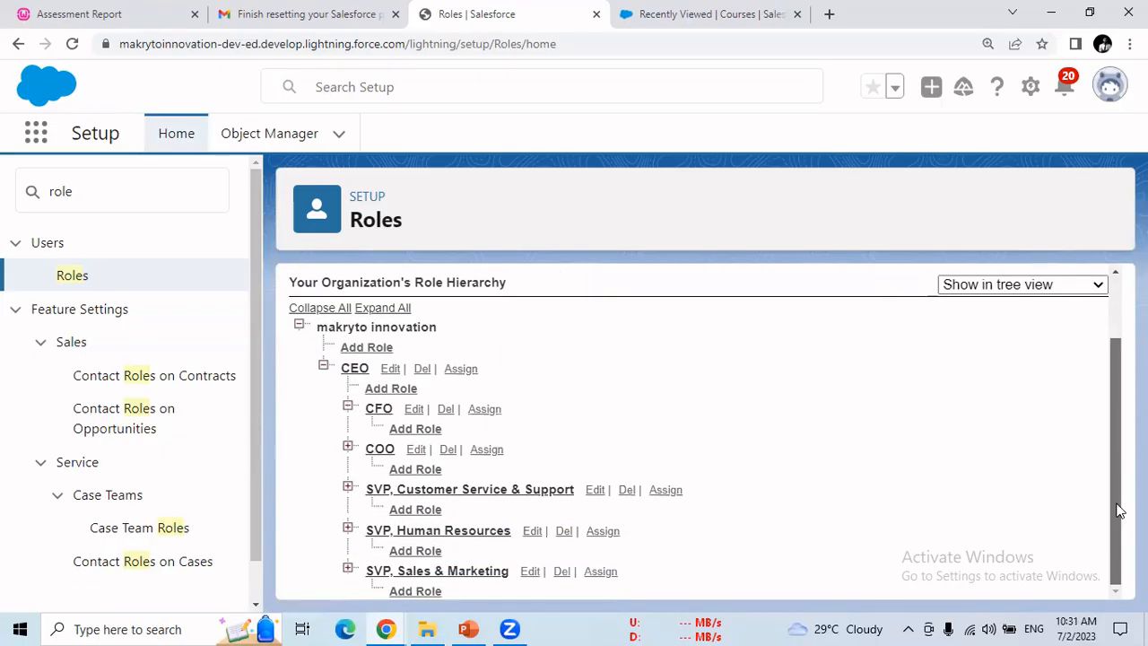
{"action": "left_click", "coordinate": [348, 449]}
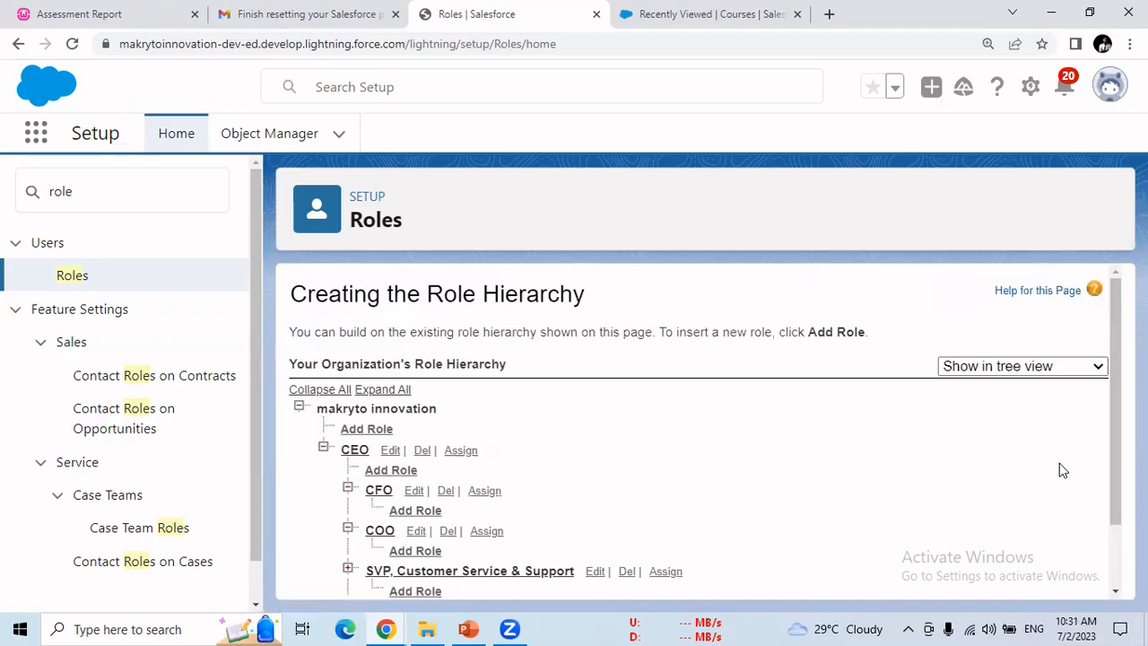
{"action": "left_click_drag", "start_coordinate": [1109, 438], "coordinate": [941, 564]}
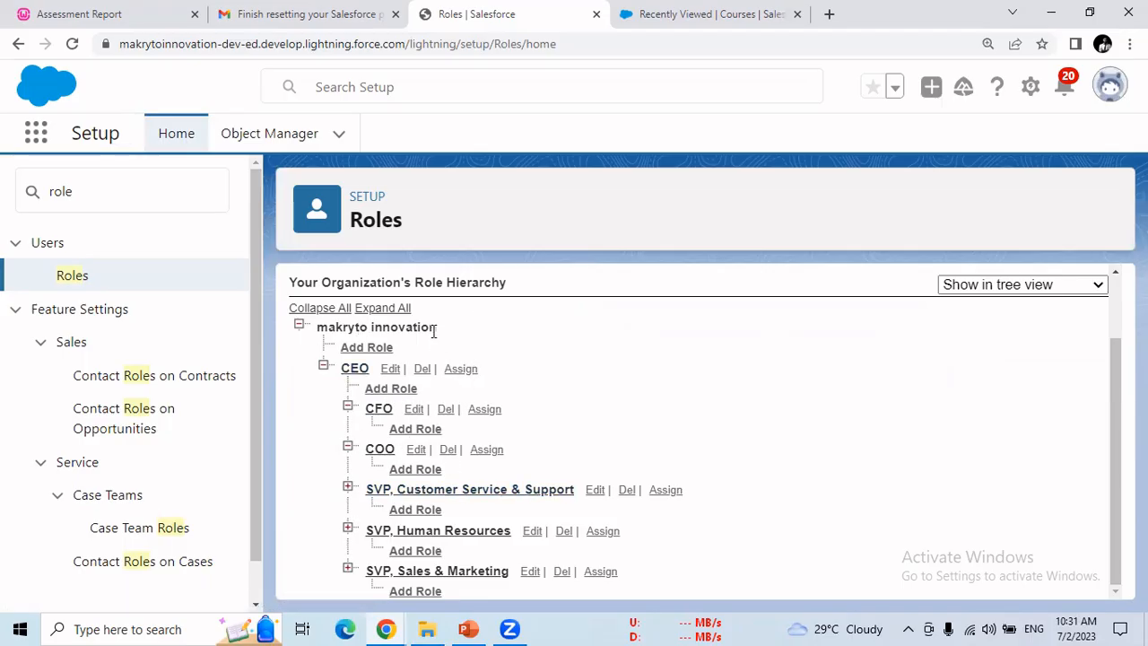
{"action": "left_click", "coordinate": [367, 350]}
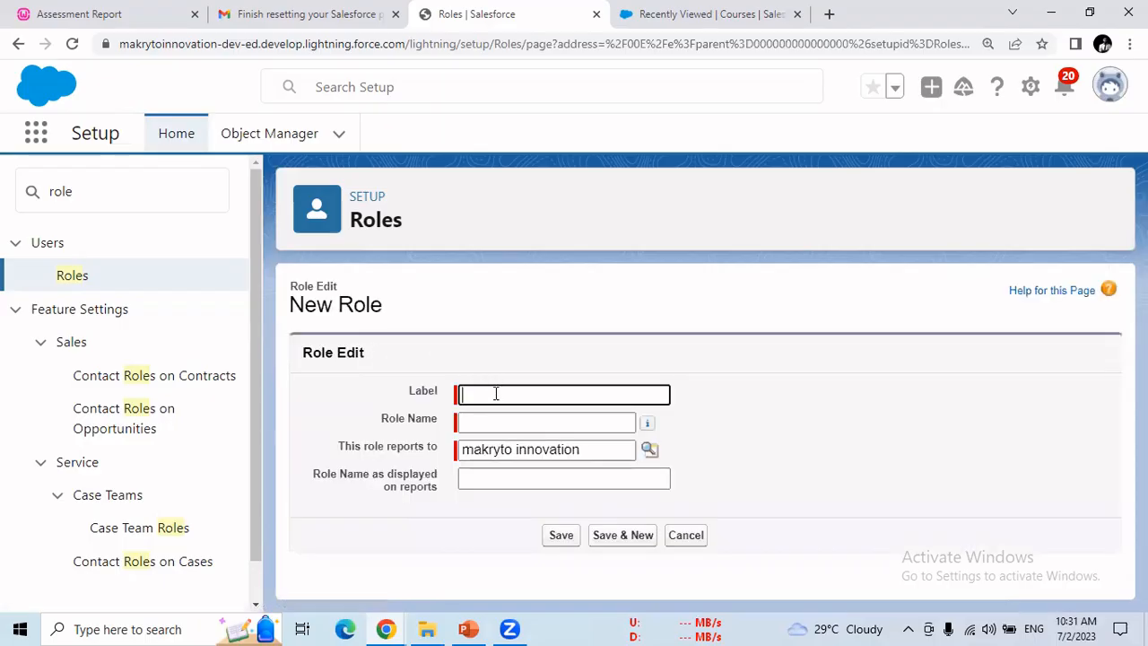
Step: Create a top-level role with President as label, role name and reports display name
{"action": "left_click", "coordinate": [459, 395]}
{"action": "type", "text": "P"}
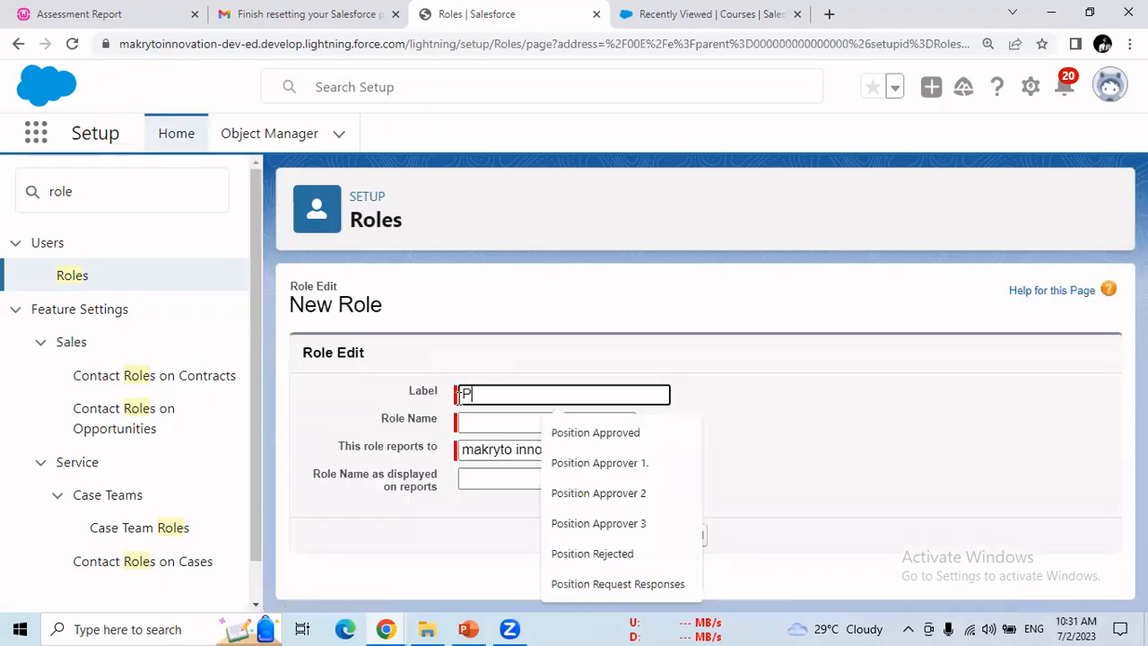
{"action": "type", "text": "resident"}
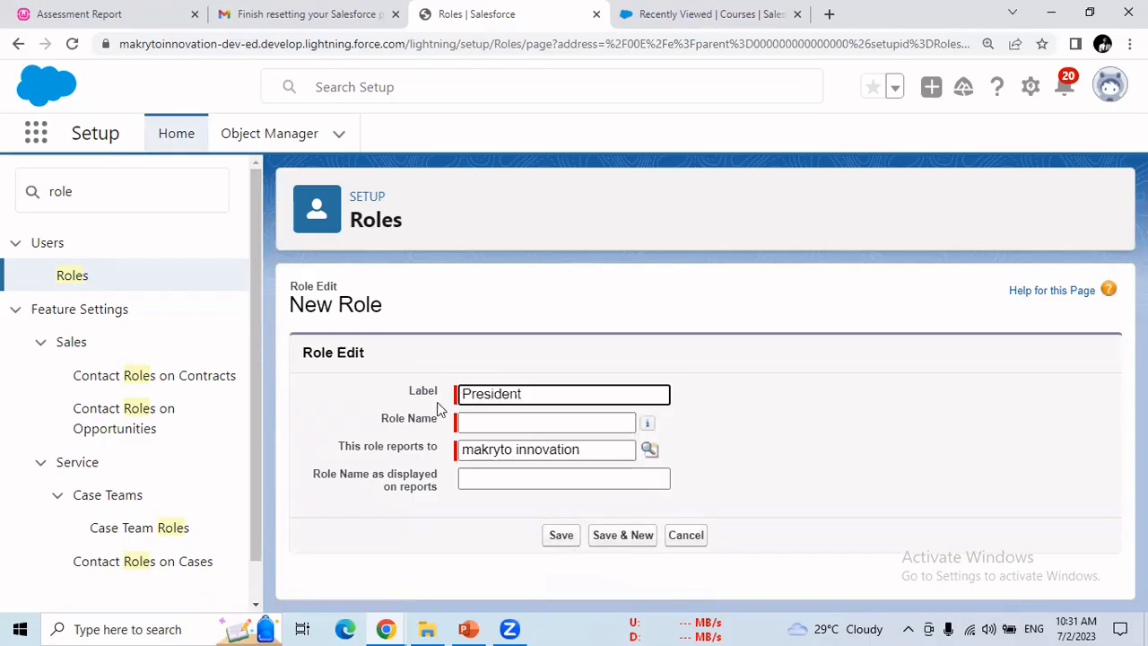
{"action": "left_click_drag", "start_coordinate": [539, 396], "coordinate": [458, 396]}
{"action": "key", "text": "ctrl+c"}
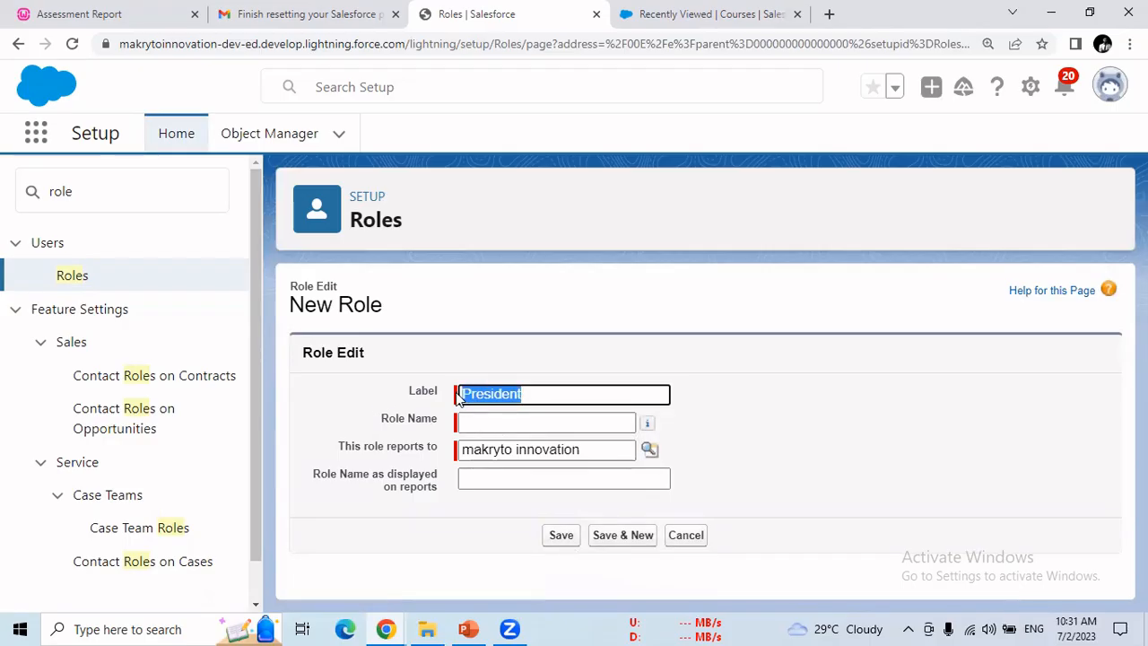
{"action": "left_click", "coordinate": [470, 424]}
{"action": "key", "text": "ctrl+v"}
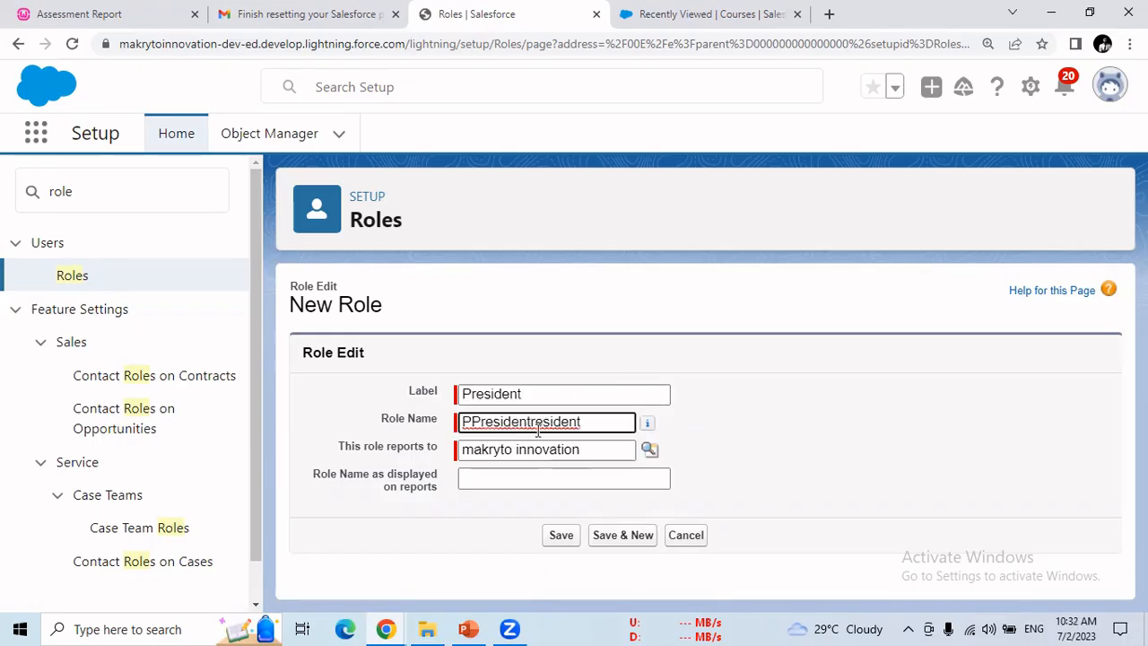
{"action": "key", "text": "ctrl+z"}
{"action": "left_click", "coordinate": [511, 476]}
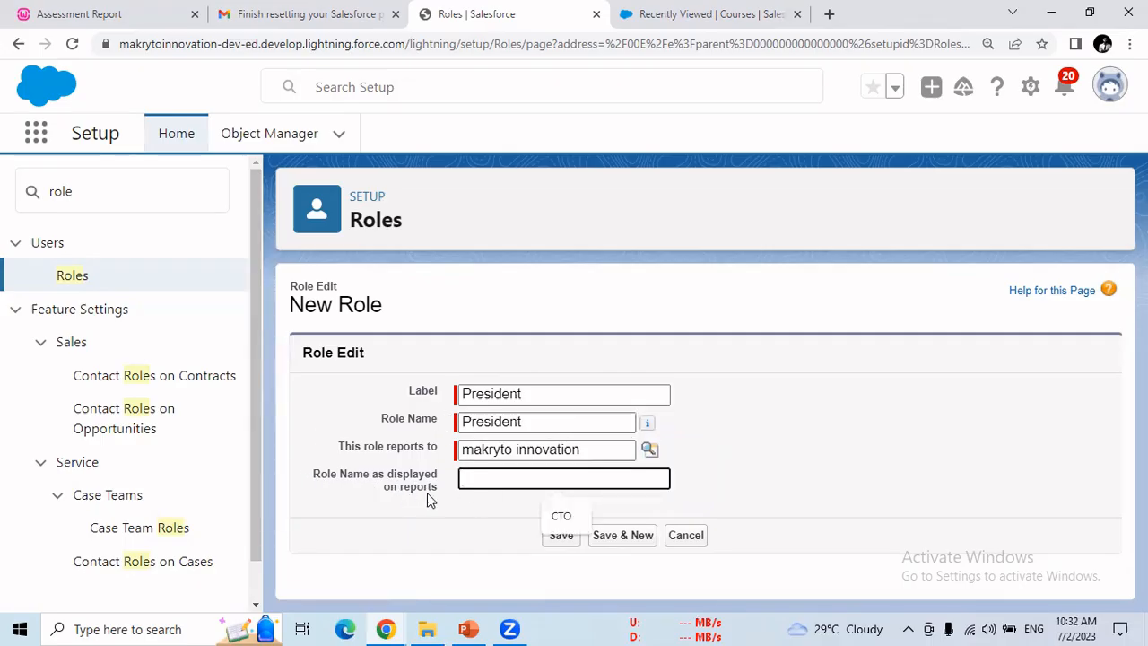
{"action": "key", "text": "ctrl+v"}
{"action": "left_click", "coordinate": [563, 537]}
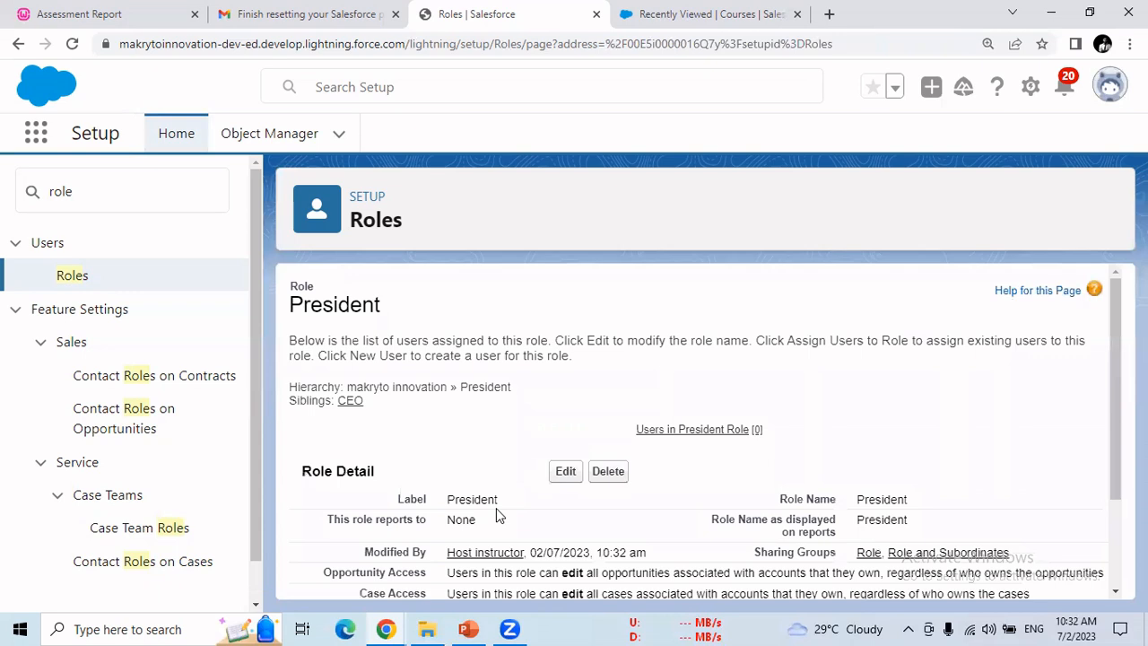
{"action": "double_click", "coordinate": [485, 498]}
{"action": "scroll", "coordinate": [1117, 497], "scroll_direction": "down", "scroll_amount": 1}
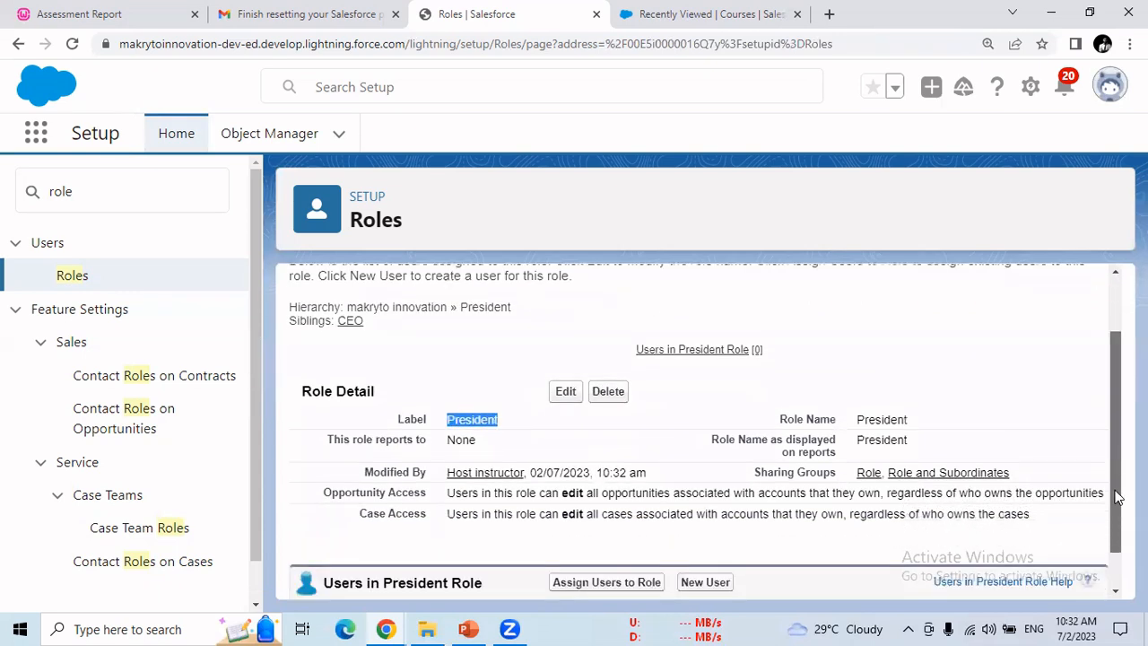
{"action": "left_click_drag", "start_coordinate": [340, 315], "coordinate": [379, 318]}
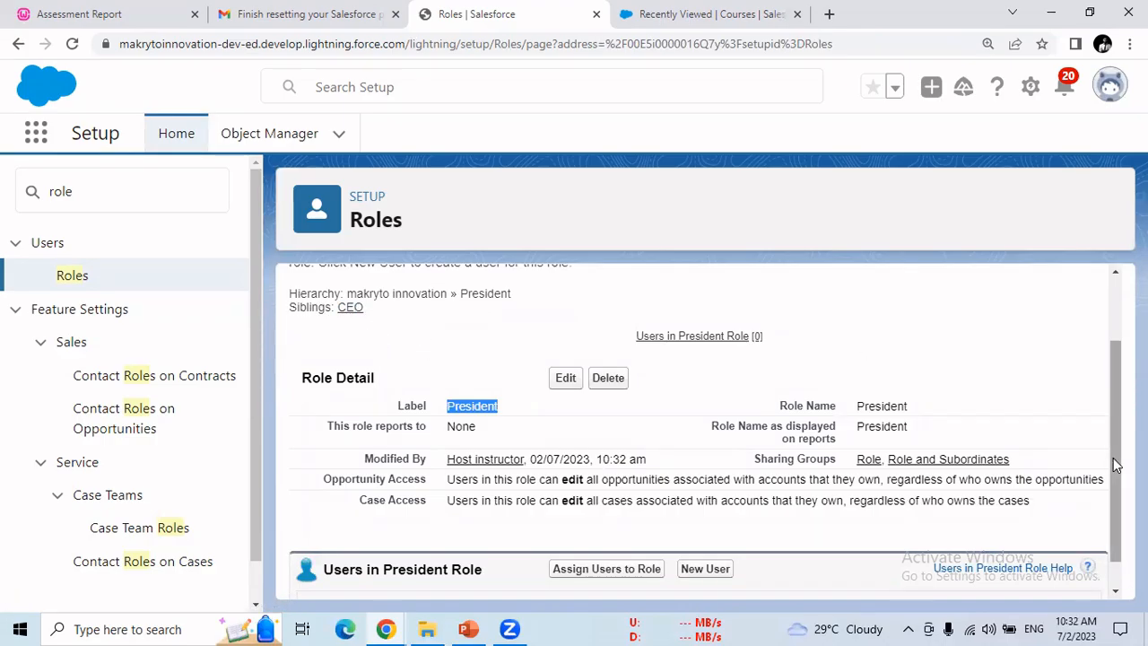
{"action": "left_click_drag", "start_coordinate": [1114, 461], "coordinate": [1117, 521]}
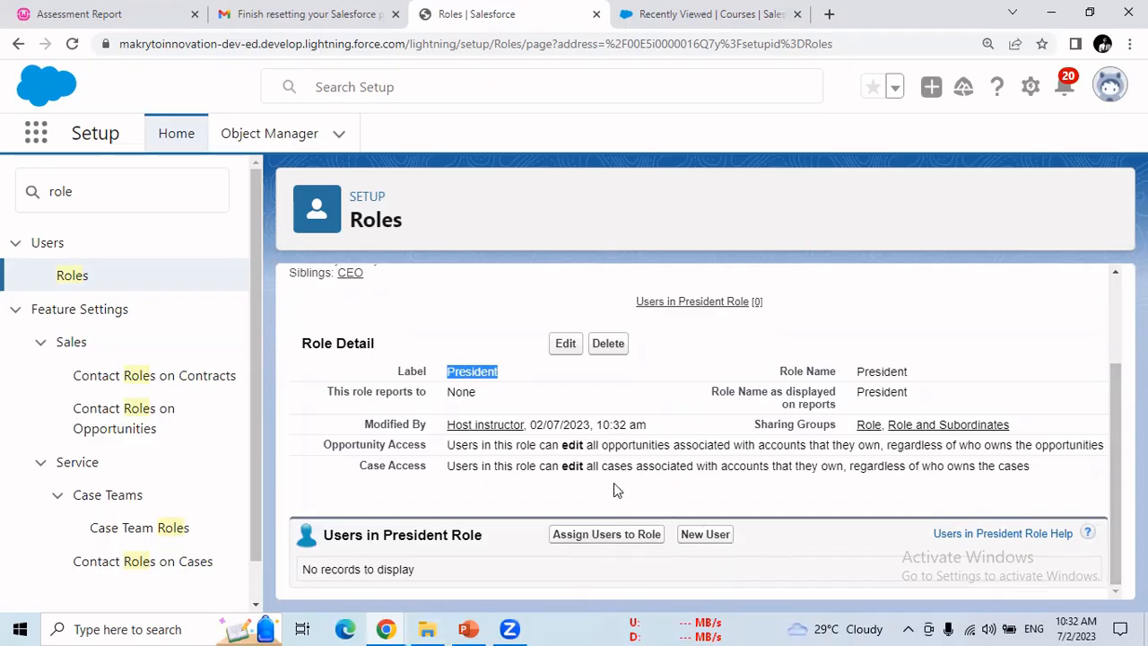
{"action": "left_click_drag", "start_coordinate": [1112, 492], "coordinate": [1108, 393]}
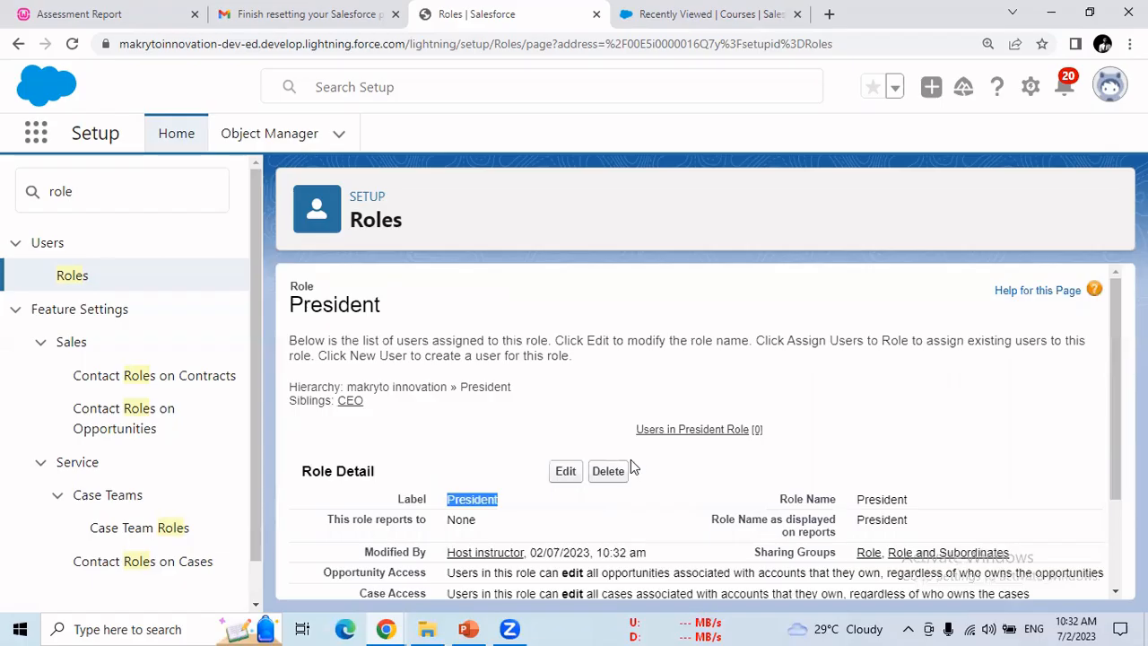
{"action": "left_click_drag", "start_coordinate": [1113, 444], "coordinate": [1089, 532]}
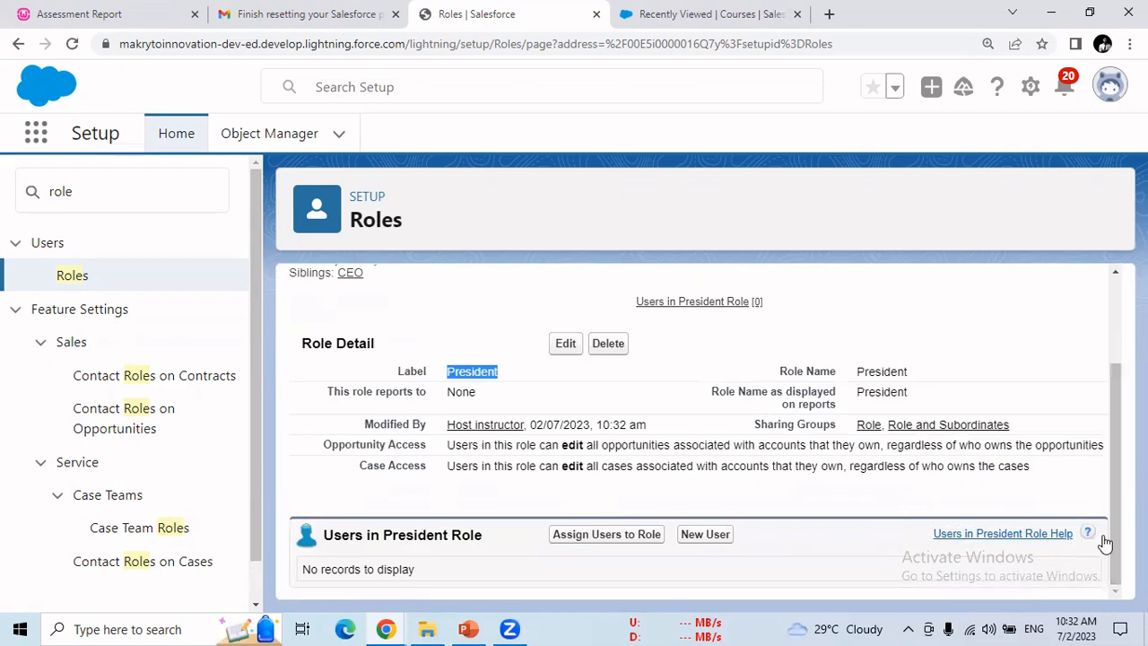
{"action": "left_click_drag", "start_coordinate": [1110, 538], "coordinate": [1108, 459]}
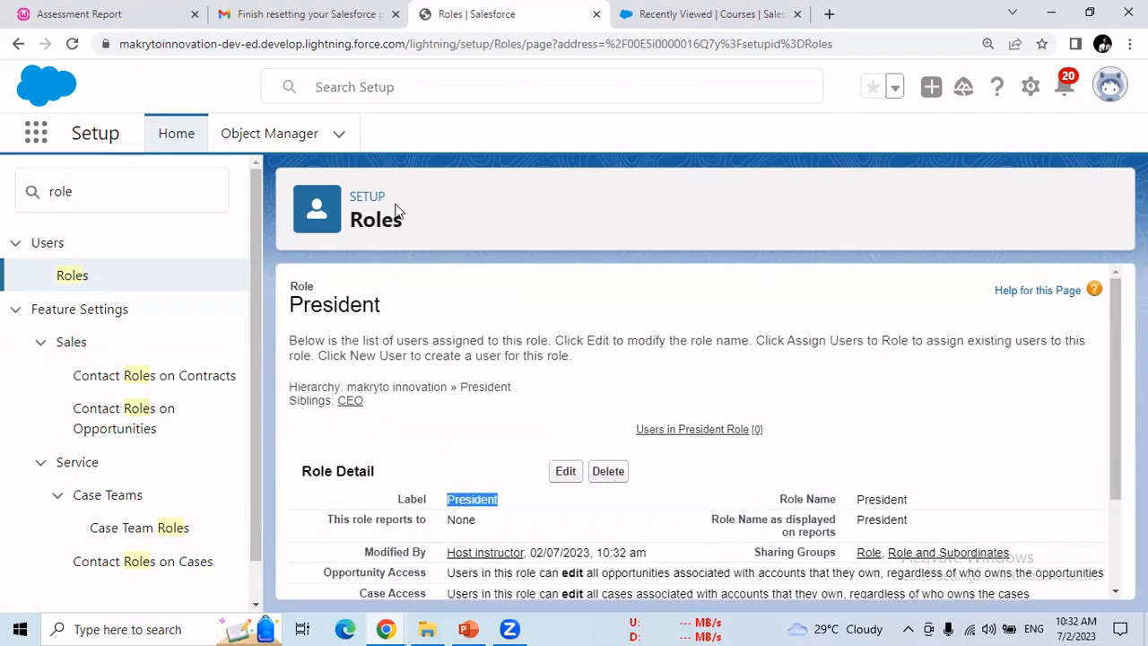
{"action": "left_click", "coordinate": [15, 46]}
Step: Reopen the Roles hierarchy to confirm President sits beside CEO at the top level
{"action": "left_click", "coordinate": [72, 275]}
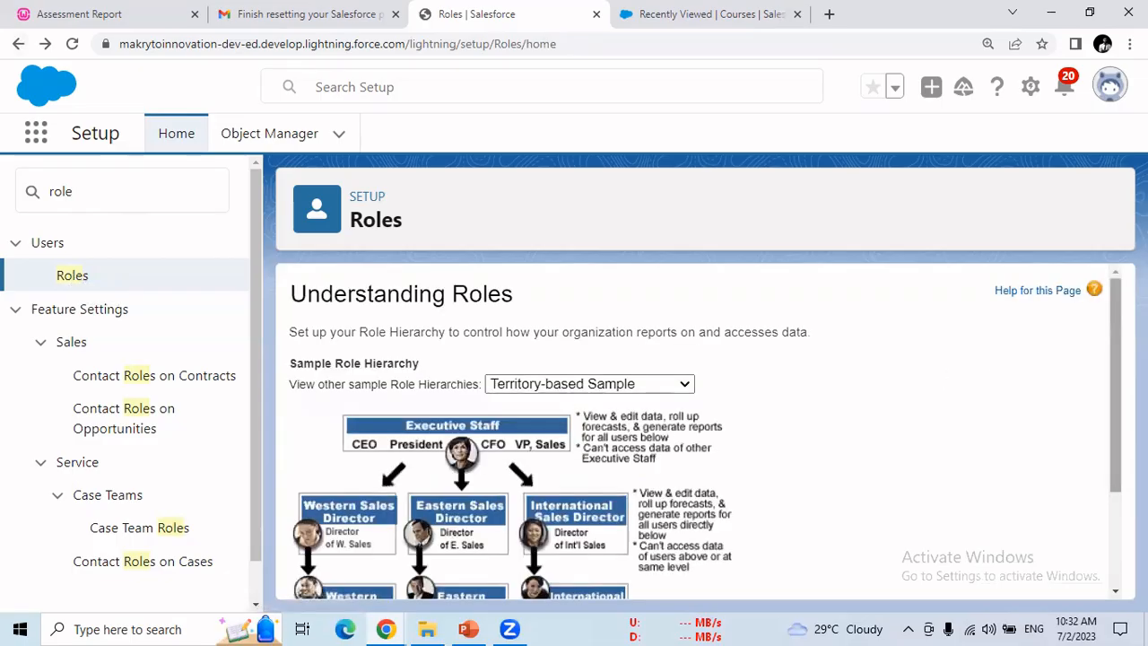
{"action": "scroll", "coordinate": [867, 538], "scroll_direction": "down", "scroll_amount": 2}
{"action": "left_click", "coordinate": [720, 572]}
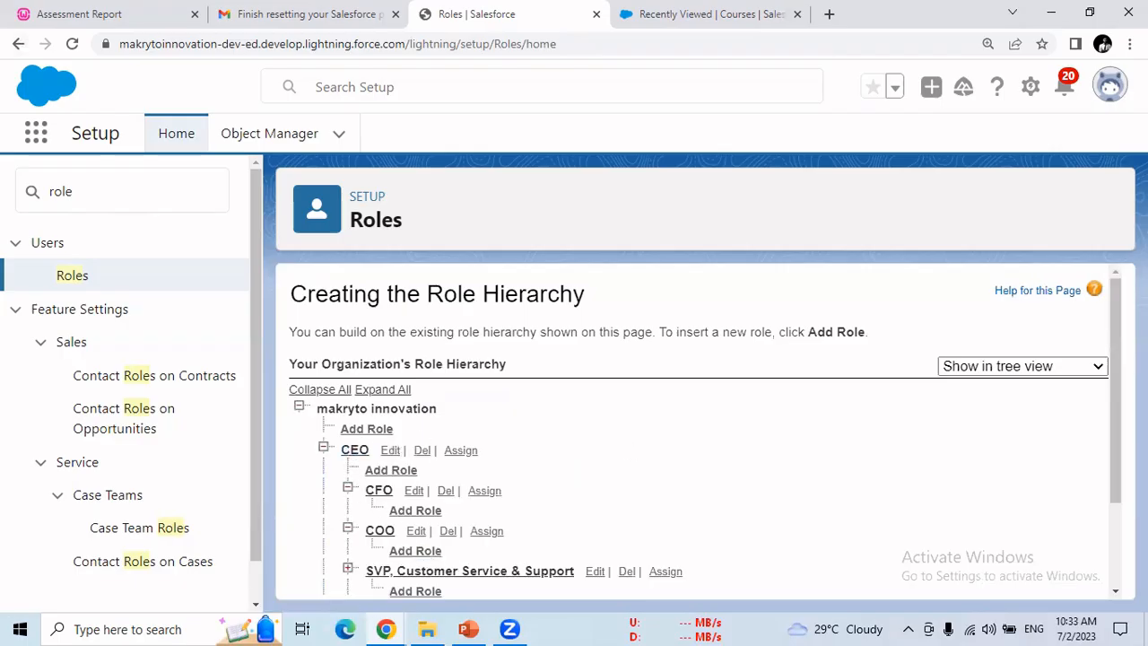
{"action": "left_click_drag", "start_coordinate": [1116, 423], "coordinate": [1117, 565]}
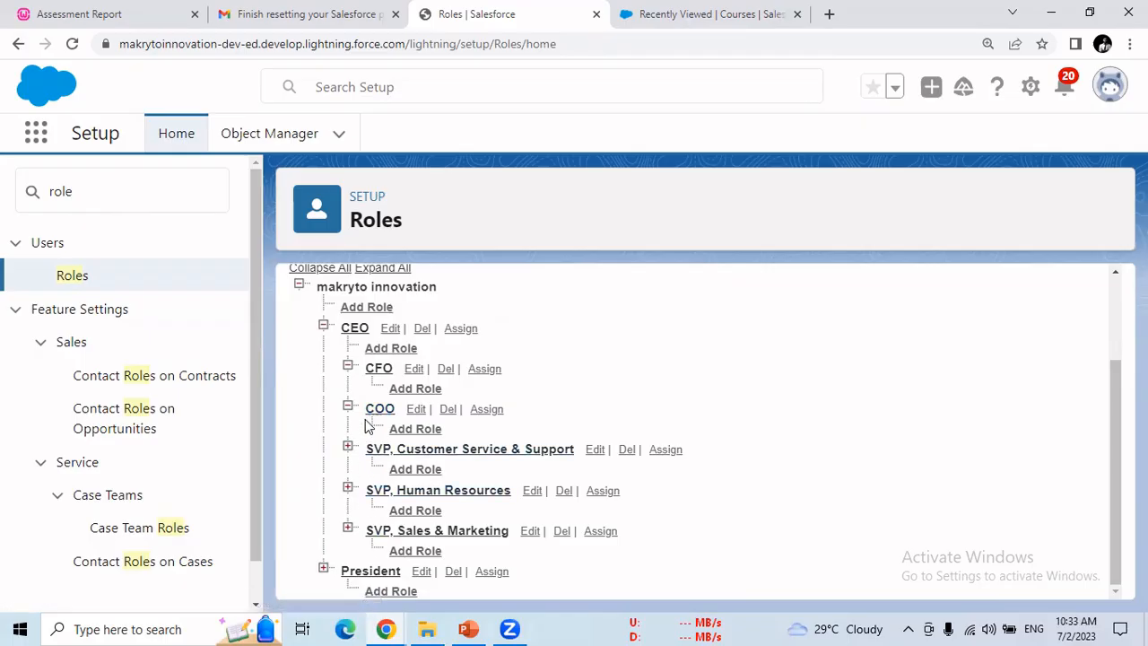
Step: Add a CTO role reporting to CEO, with CTO as label, role name and reports name
{"action": "left_click", "coordinate": [400, 350]}
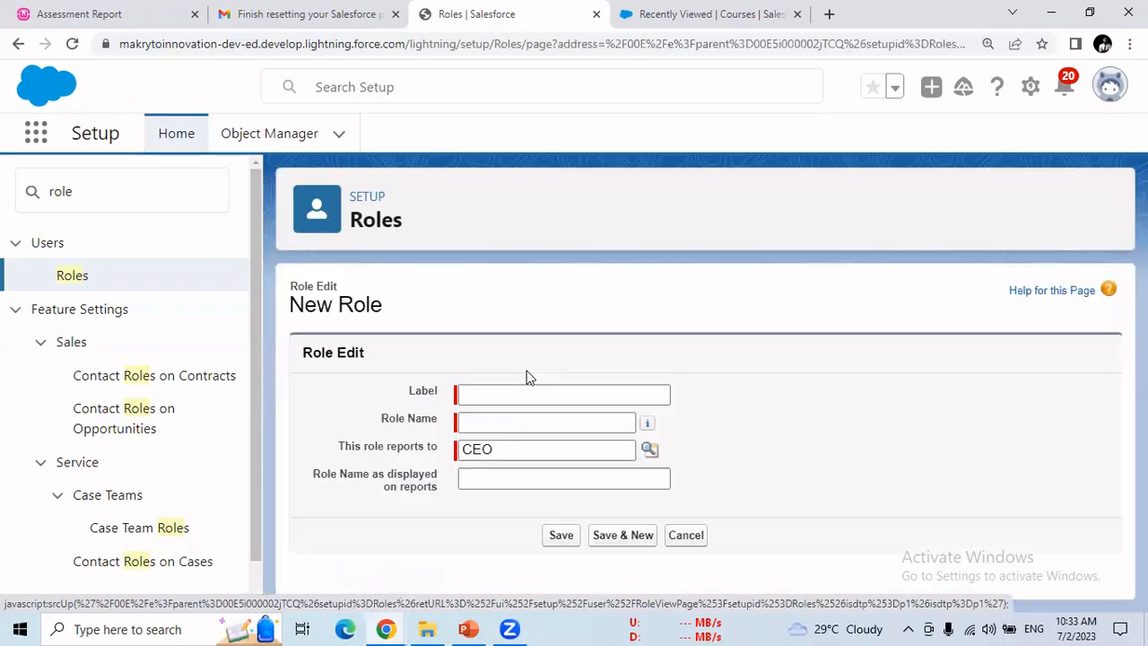
{"action": "left_click", "coordinate": [533, 391]}
{"action": "type", "text": "CTO"}
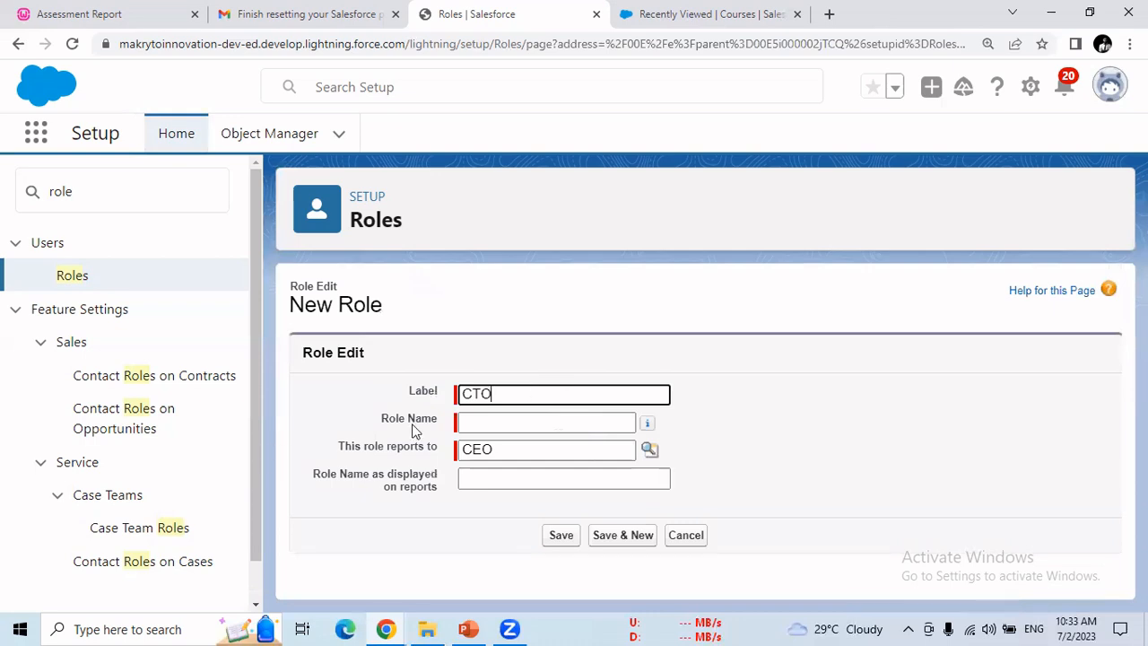
{"action": "left_click", "coordinate": [505, 420]}
{"action": "left_click", "coordinate": [505, 476]}
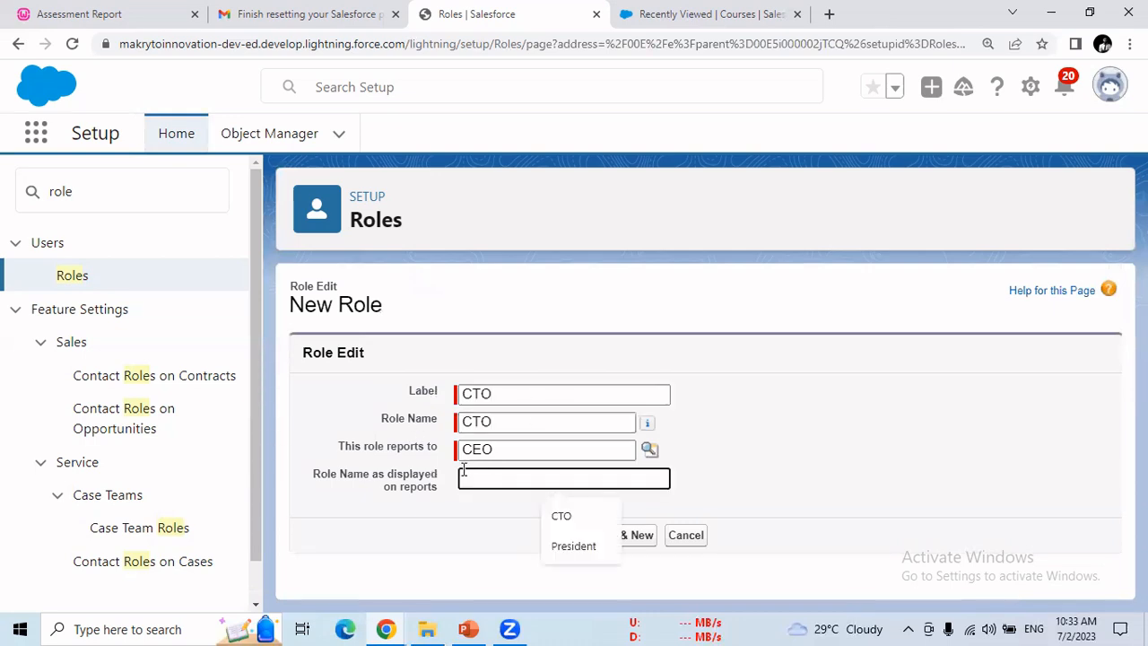
{"action": "type", "text": "CTO"}
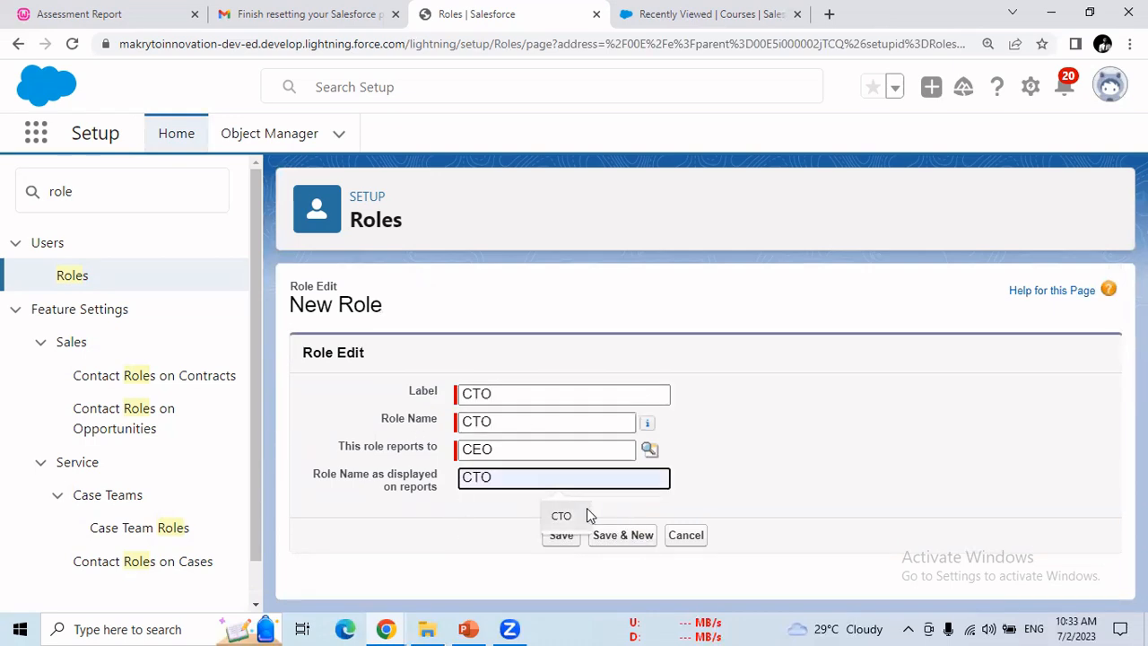
{"action": "left_click", "coordinate": [583, 515]}
{"action": "left_click", "coordinate": [574, 538]}
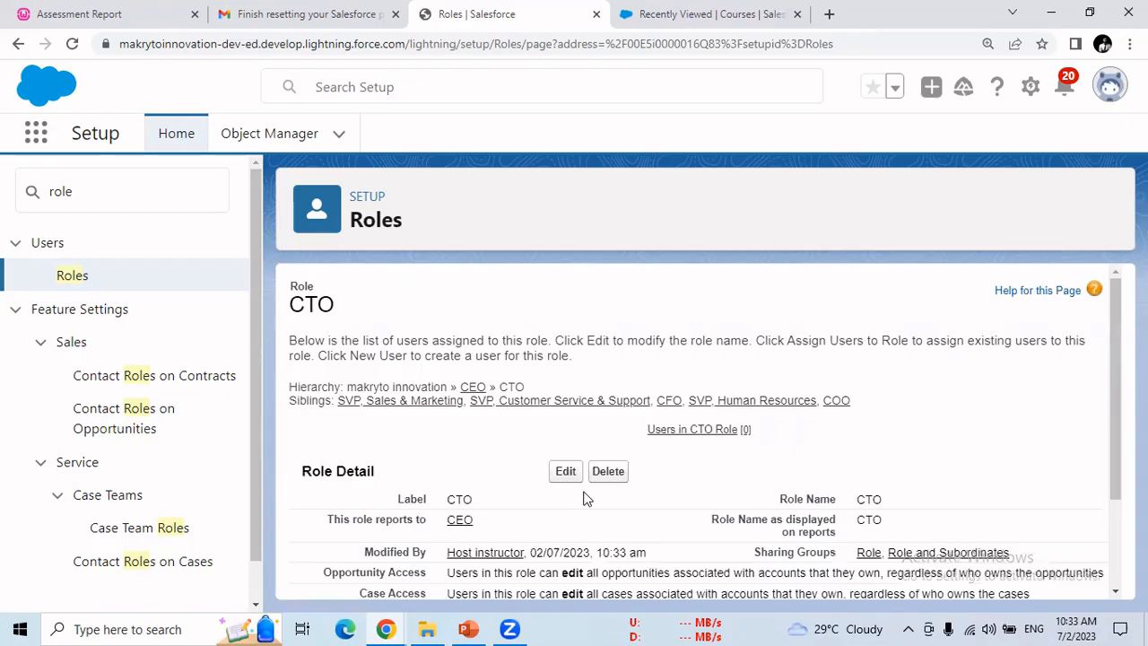
Step: Review the saved CTO role's details, which show no users assigned yet
{"action": "left_click_drag", "start_coordinate": [1110, 409], "coordinate": [1107, 502]}
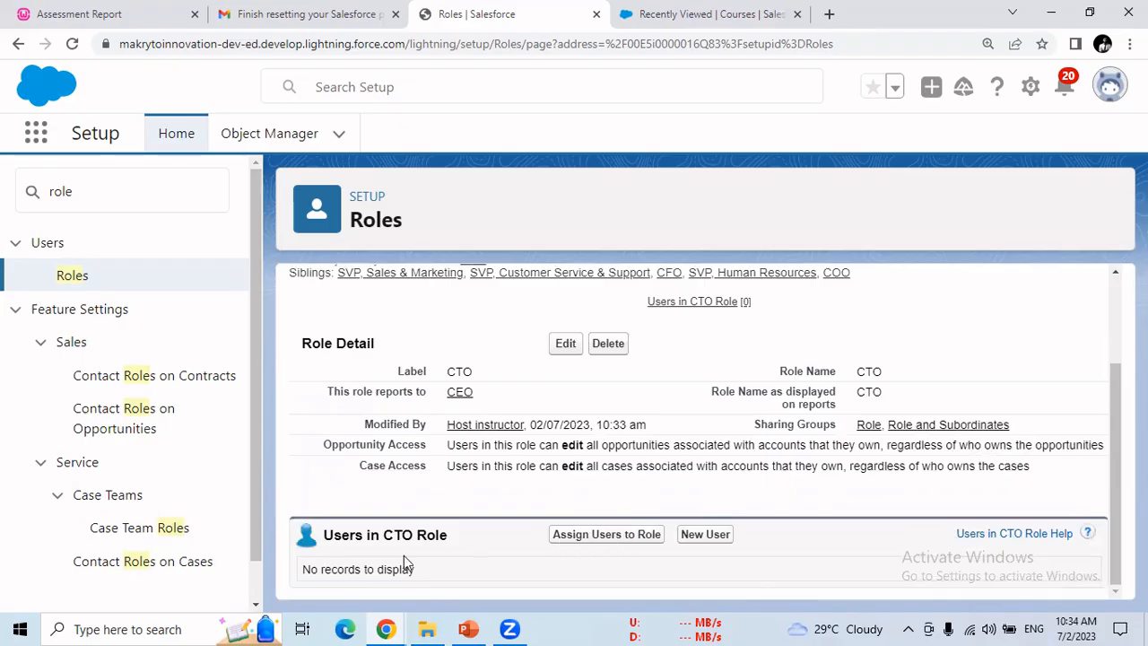
{"action": "left_click_drag", "start_coordinate": [412, 535], "coordinate": [449, 539]}
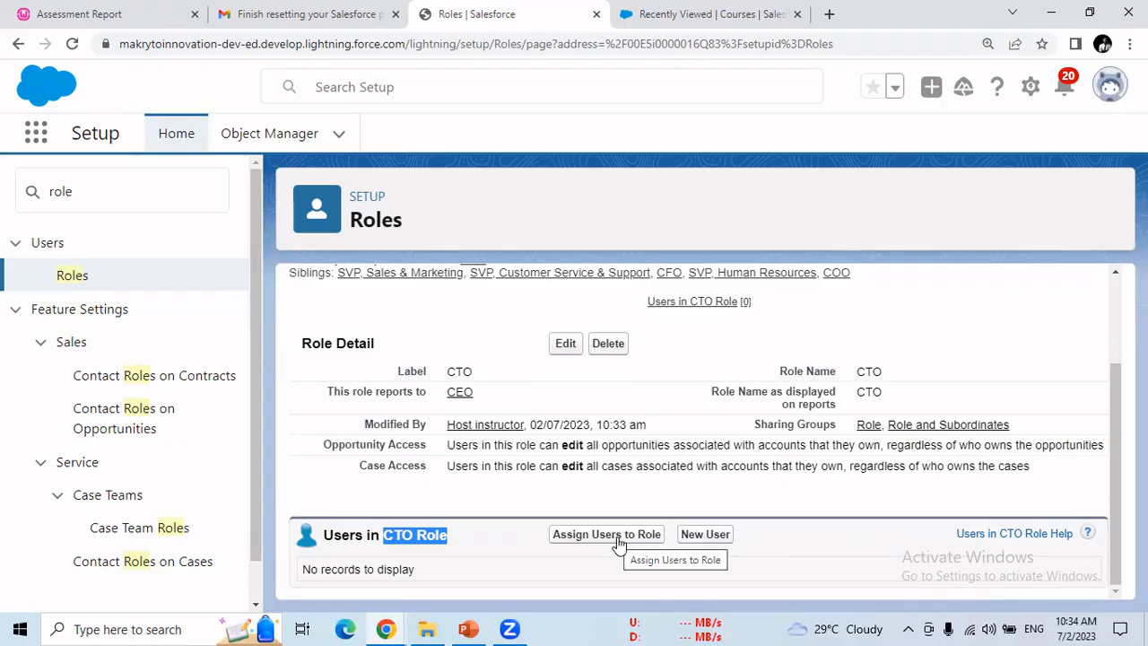
{"action": "left_click", "coordinate": [570, 539]}
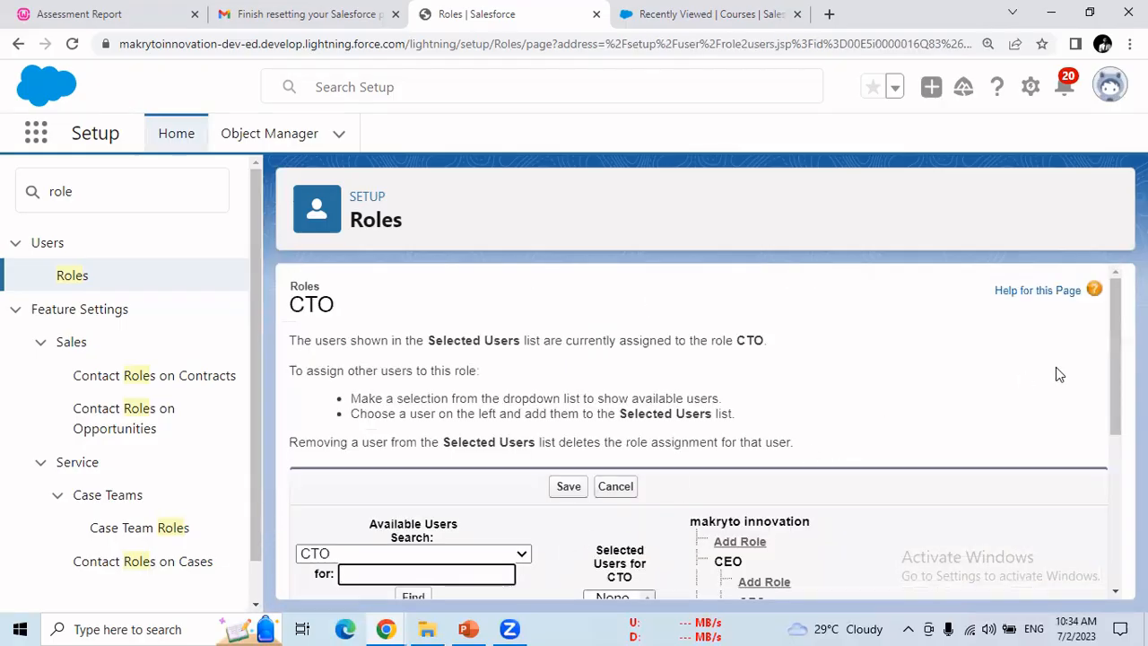
Step: List All Users and add the third instructor, Security User and second instructor to CTO
{"action": "left_click_drag", "start_coordinate": [1115, 370], "coordinate": [1104, 486]}
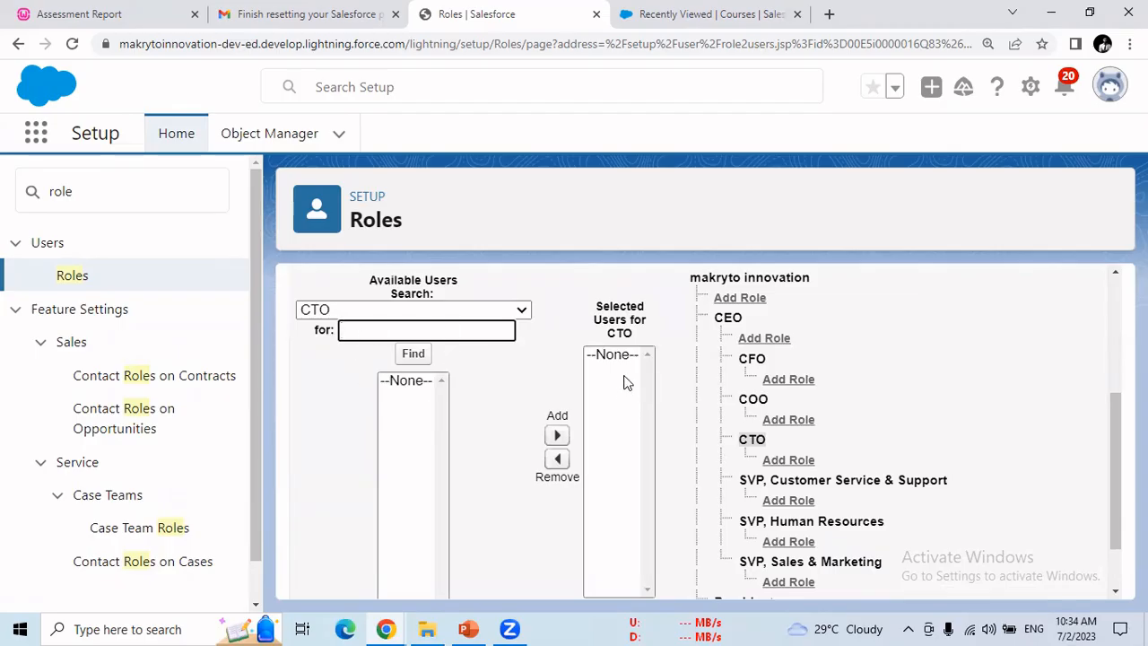
{"action": "left_click", "coordinate": [522, 310]}
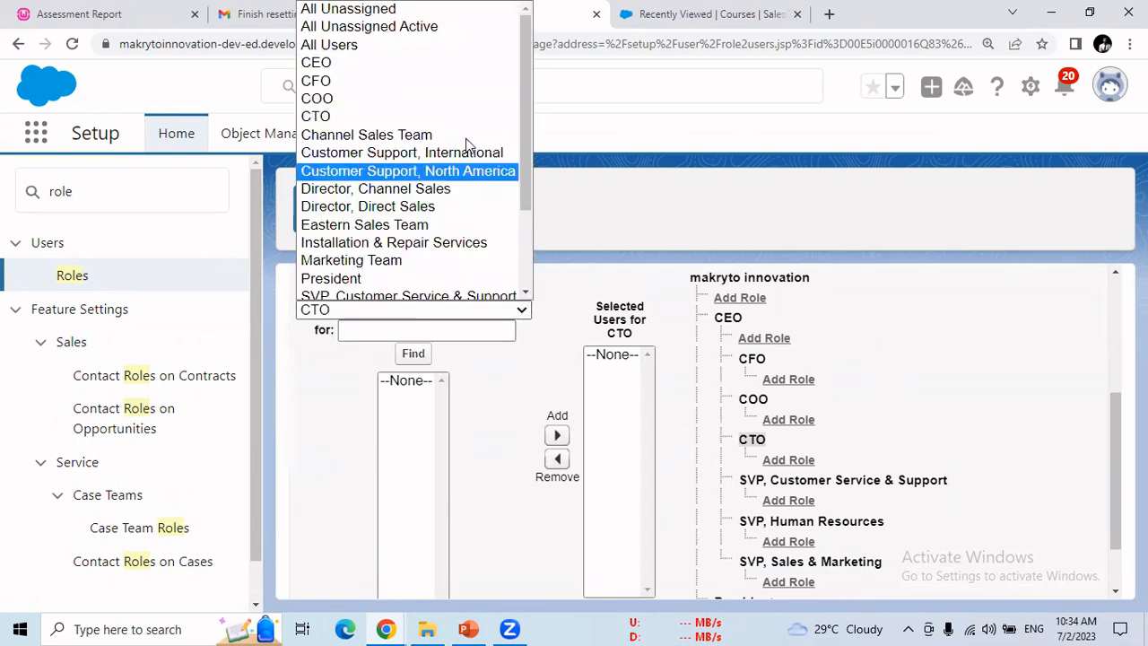
{"action": "left_click", "coordinate": [393, 54]}
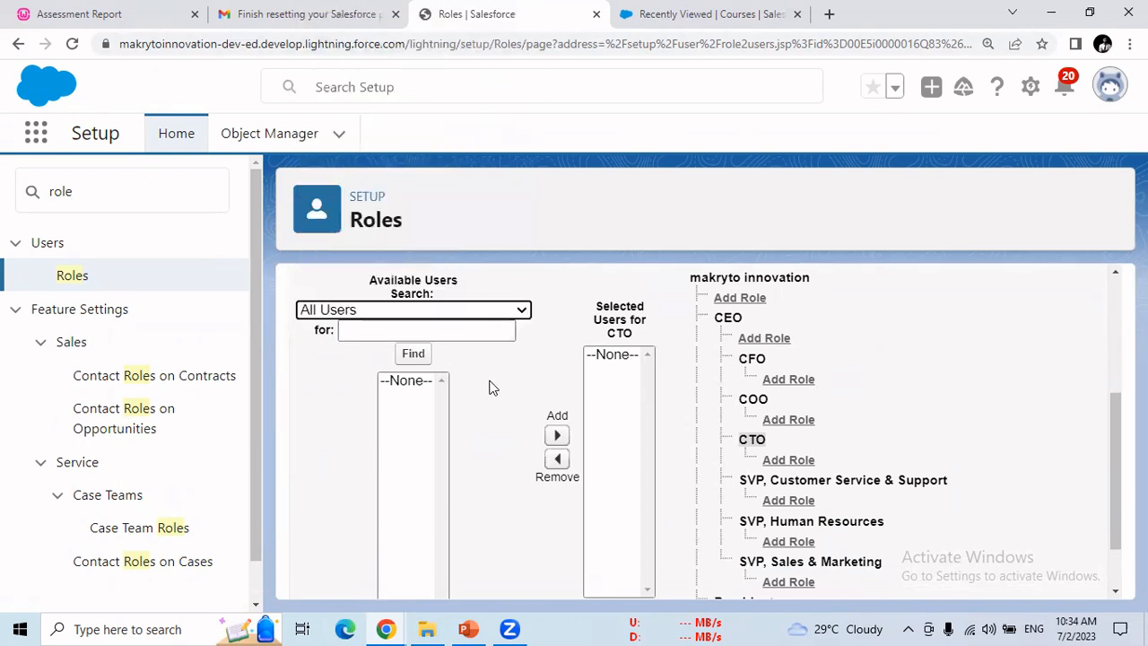
{"action": "left_click_drag", "start_coordinate": [1113, 328], "coordinate": [1113, 453]}
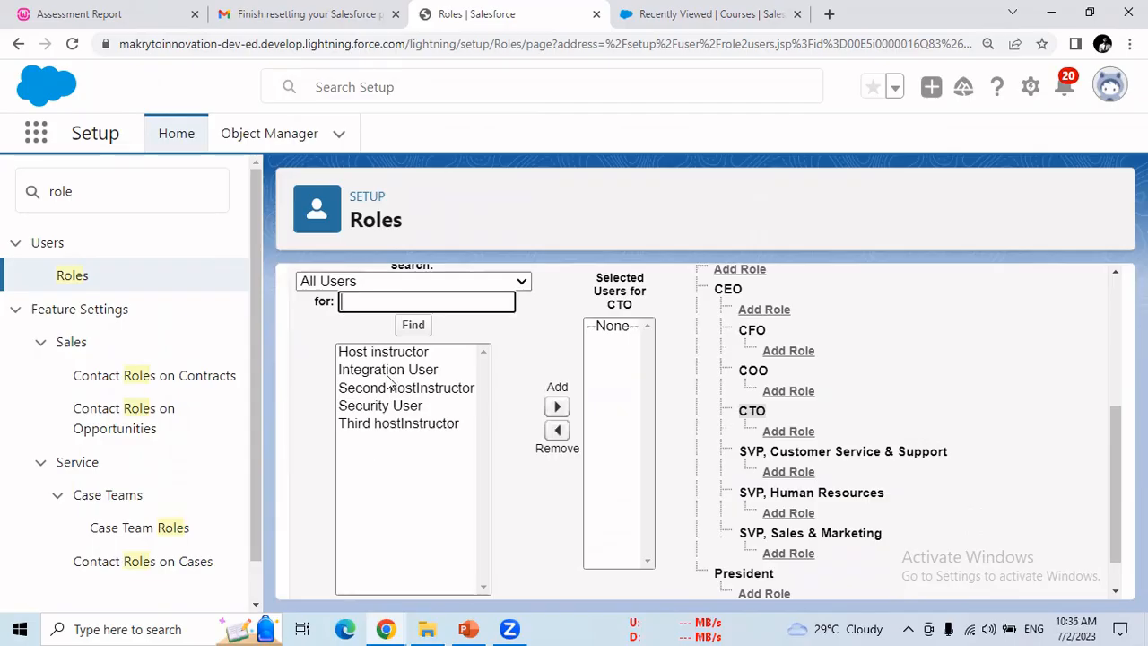
{"action": "left_click", "coordinate": [403, 432]}
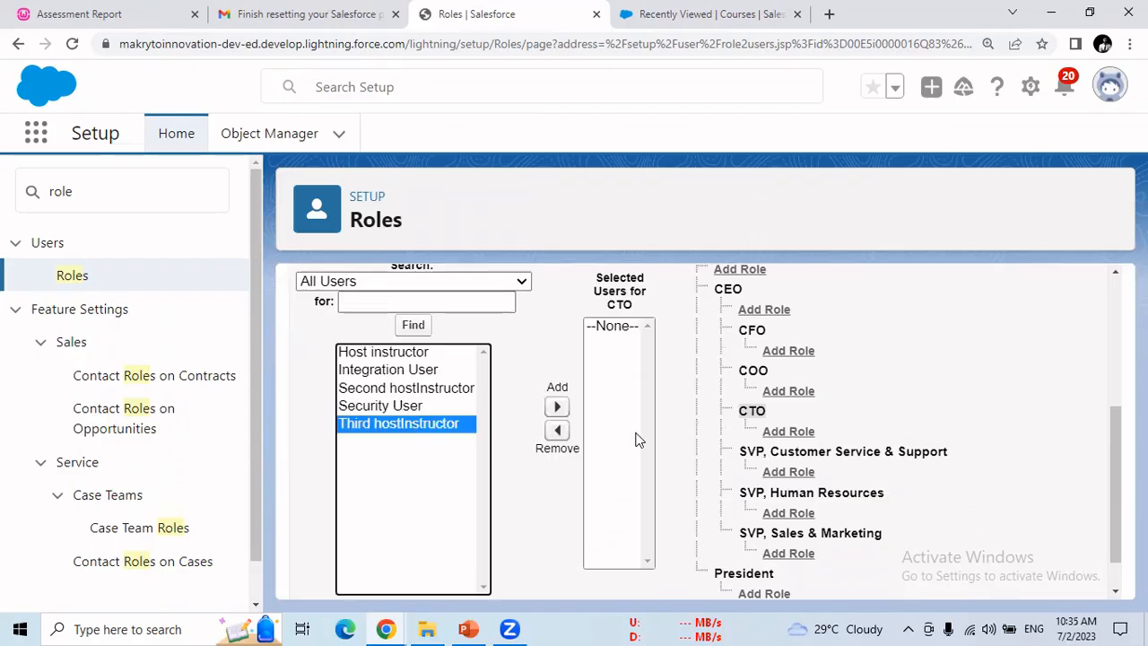
{"action": "left_click", "coordinate": [557, 406]}
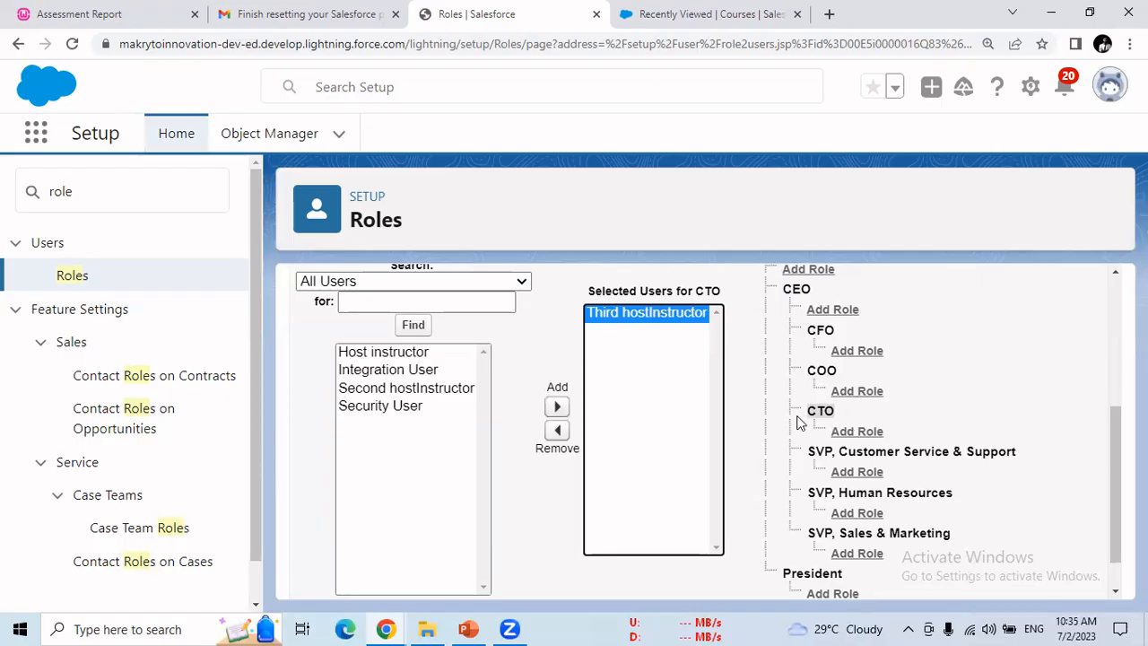
{"action": "left_click", "coordinate": [405, 406]}
{"action": "left_click", "coordinate": [557, 406]}
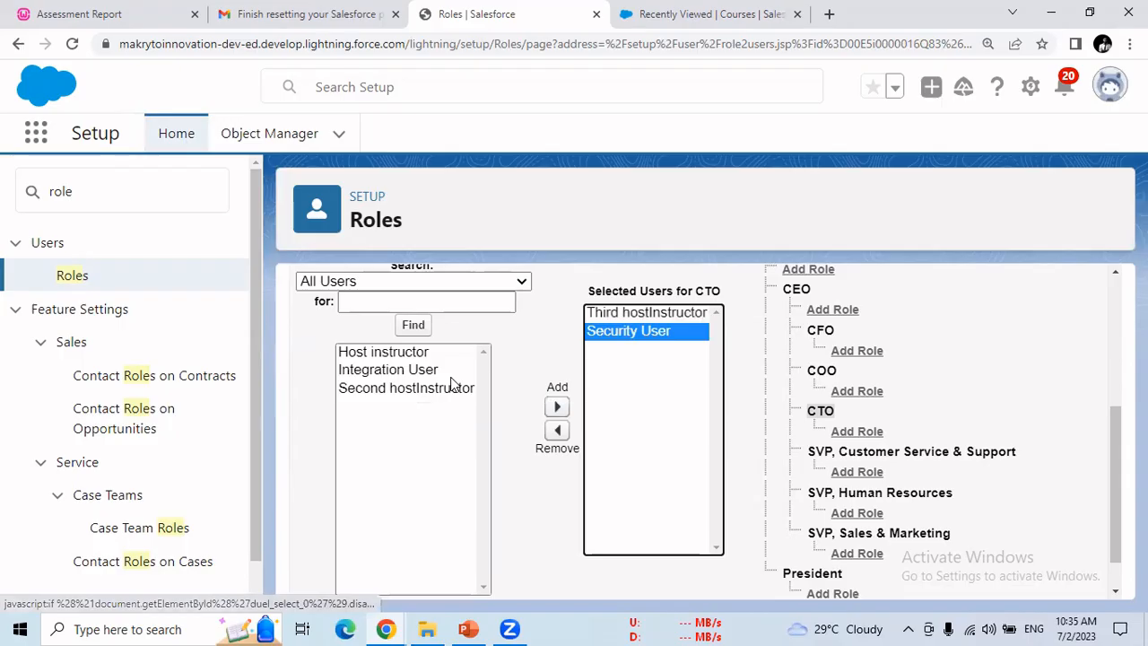
{"action": "left_click", "coordinate": [449, 387]}
{"action": "left_click", "coordinate": [557, 407]}
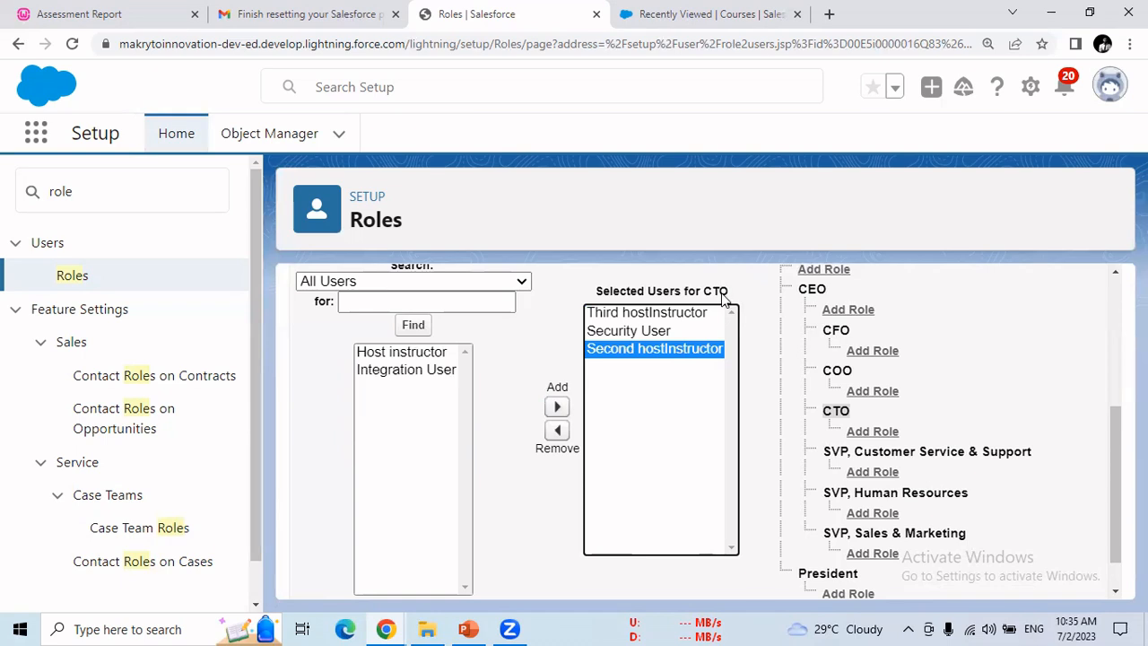
Step: Remove Security User and the second instructor, keeping only the third instructor, and save
{"action": "left_click", "coordinate": [642, 332]}
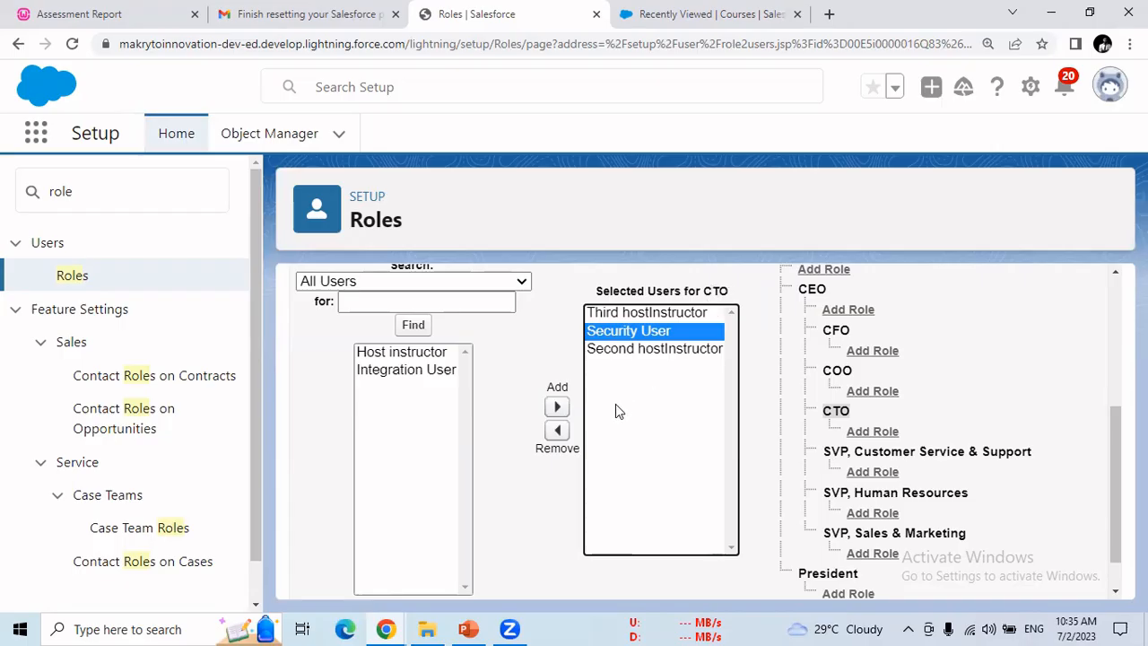
{"action": "left_click", "coordinate": [558, 433]}
{"action": "left_click", "coordinate": [639, 331]}
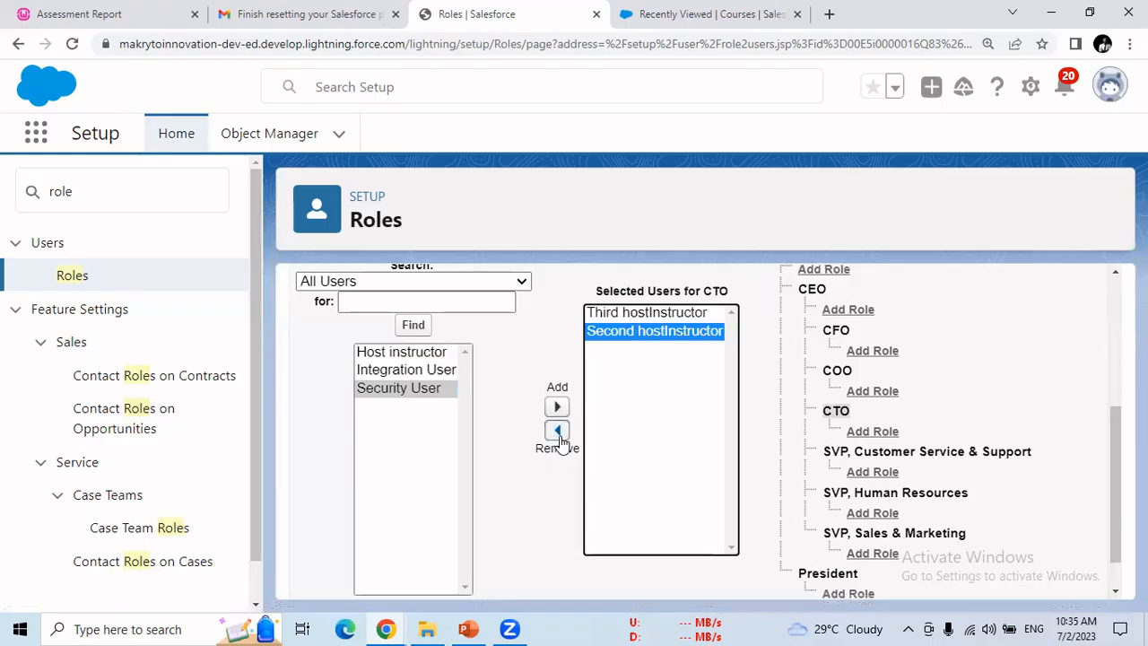
{"action": "left_click", "coordinate": [558, 432]}
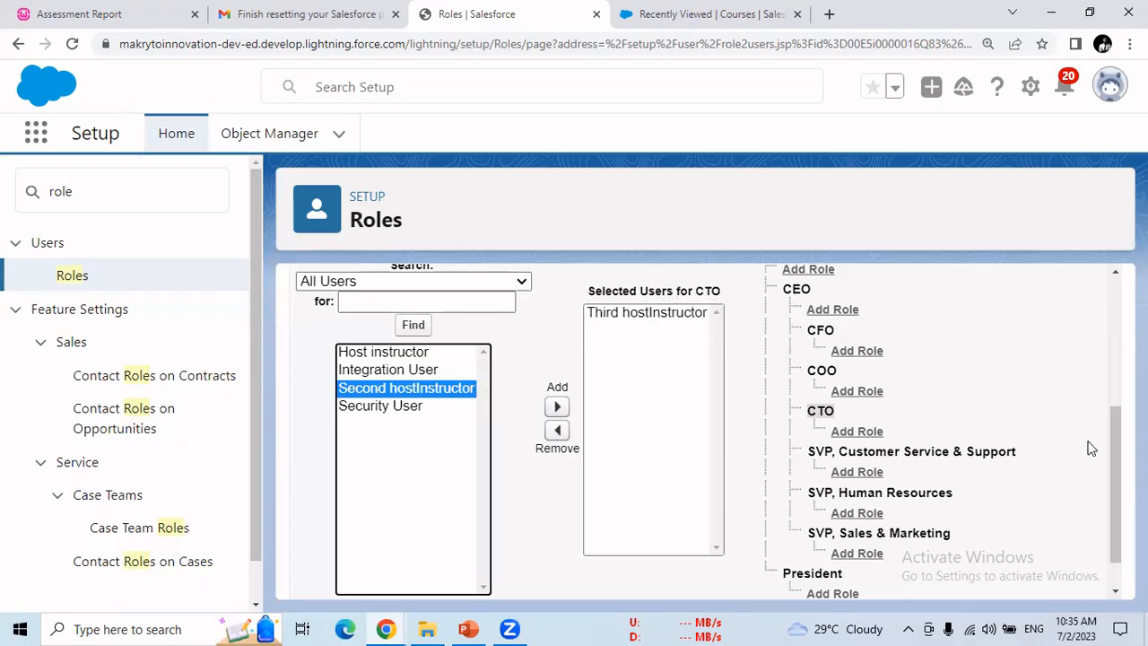
{"action": "scroll", "coordinate": [1113, 456], "scroll_direction": "down", "scroll_amount": 1}
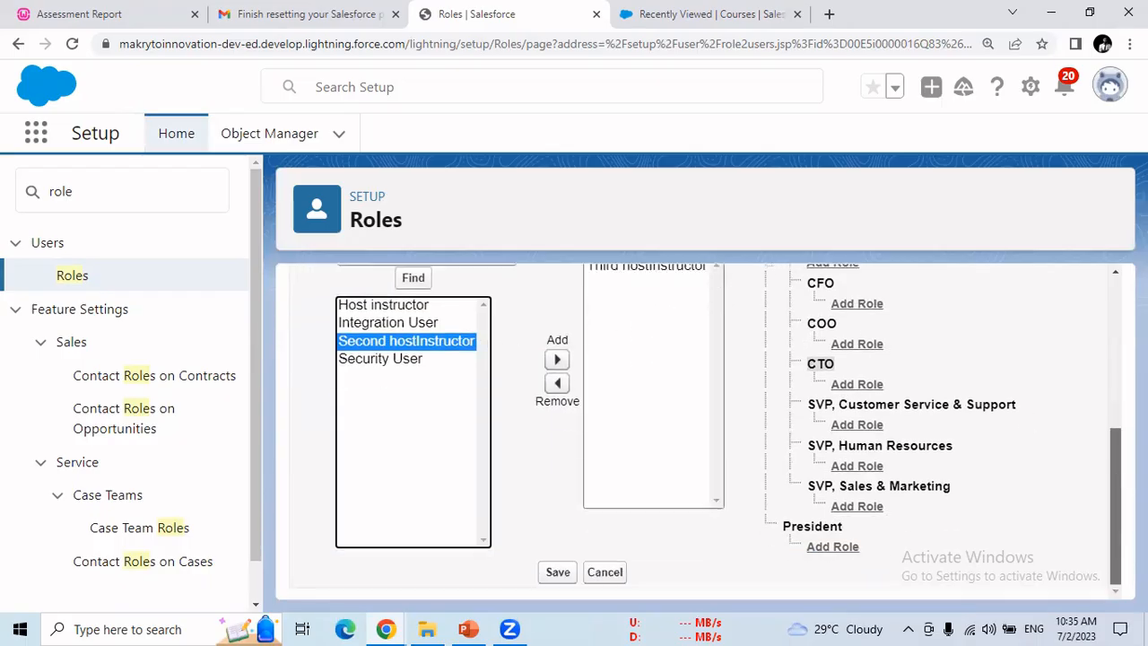
{"action": "left_click", "coordinate": [565, 576]}
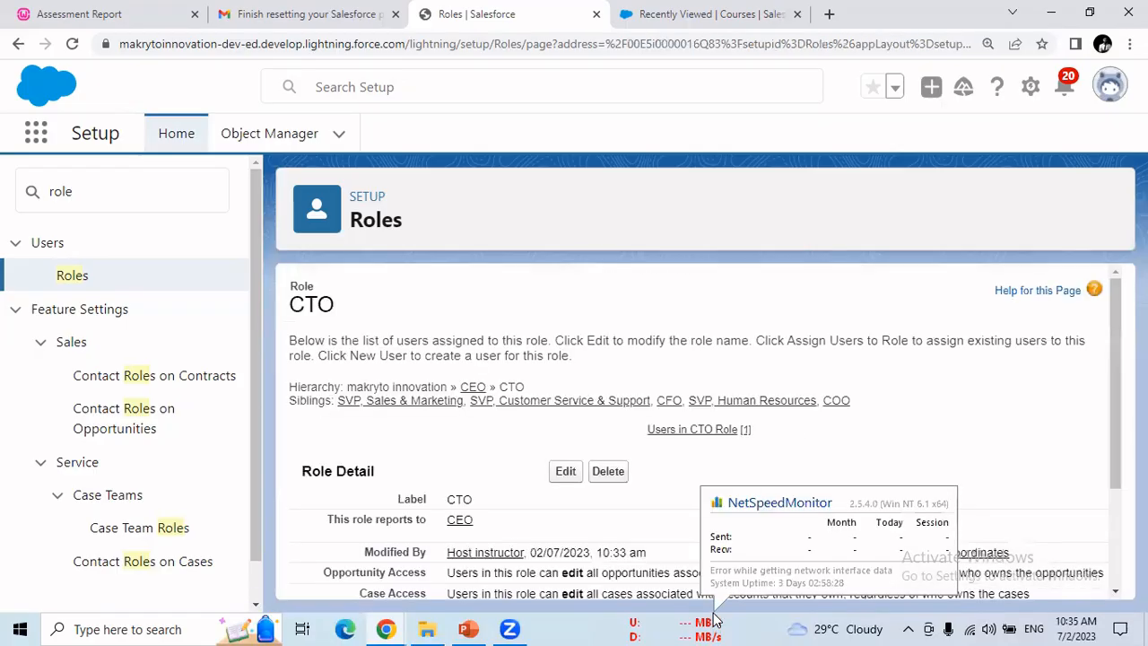
Step: Confirm CTO has one user, then reopen the role hierarchy showing CTO under CEO
{"action": "left_click_drag", "start_coordinate": [1115, 384], "coordinate": [1117, 483]}
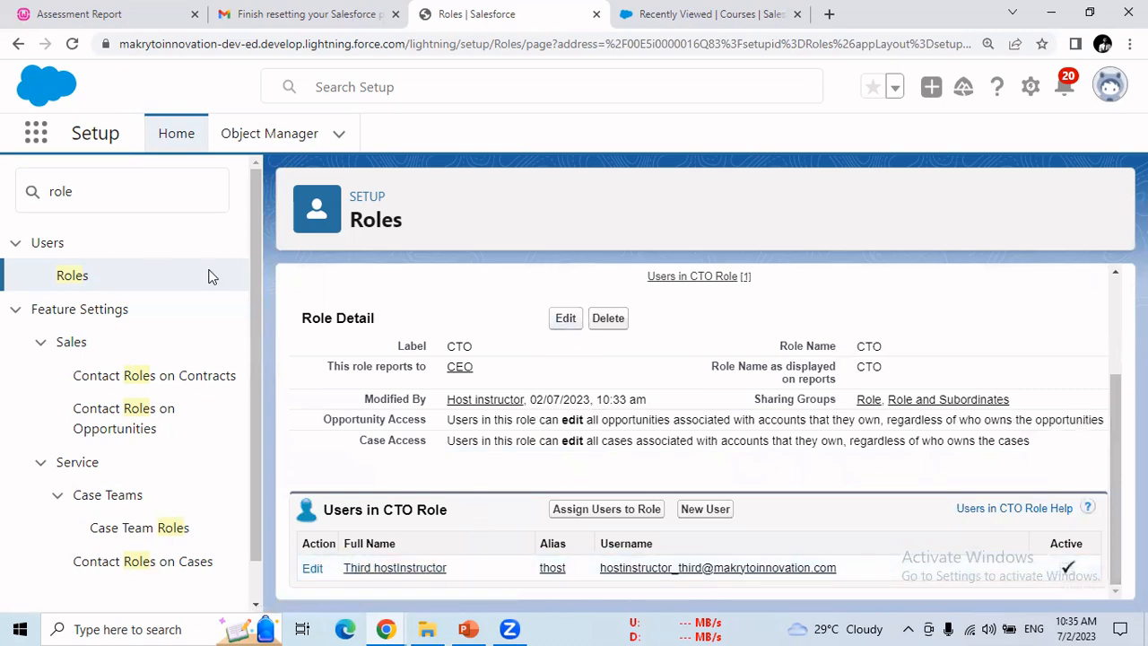
{"action": "left_click", "coordinate": [73, 278]}
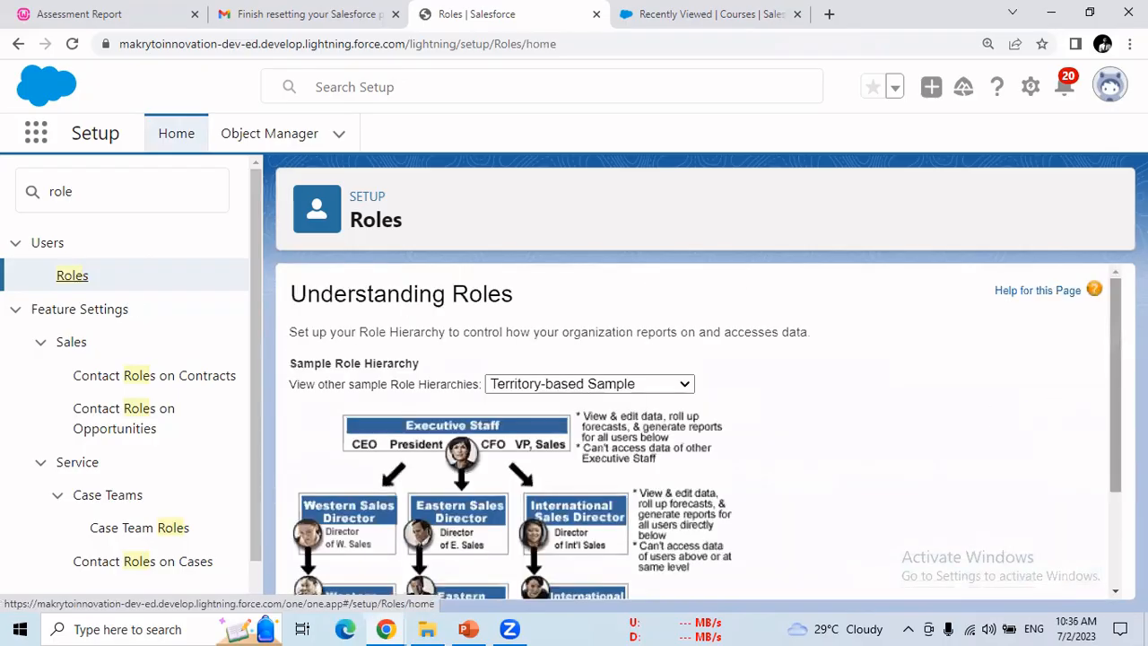
{"action": "scroll", "coordinate": [1117, 386], "scroll_direction": "down", "scroll_amount": 5}
{"action": "left_click", "coordinate": [729, 566]}
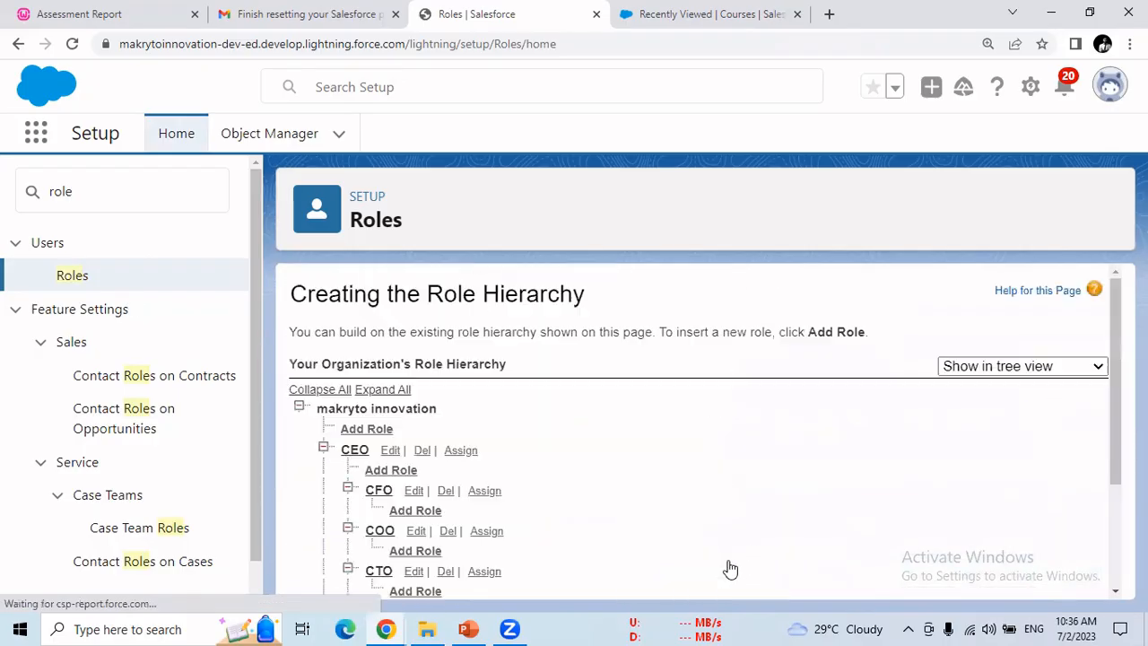
{"action": "scroll", "coordinate": [1117, 463], "scroll_direction": "down", "scroll_amount": 2}
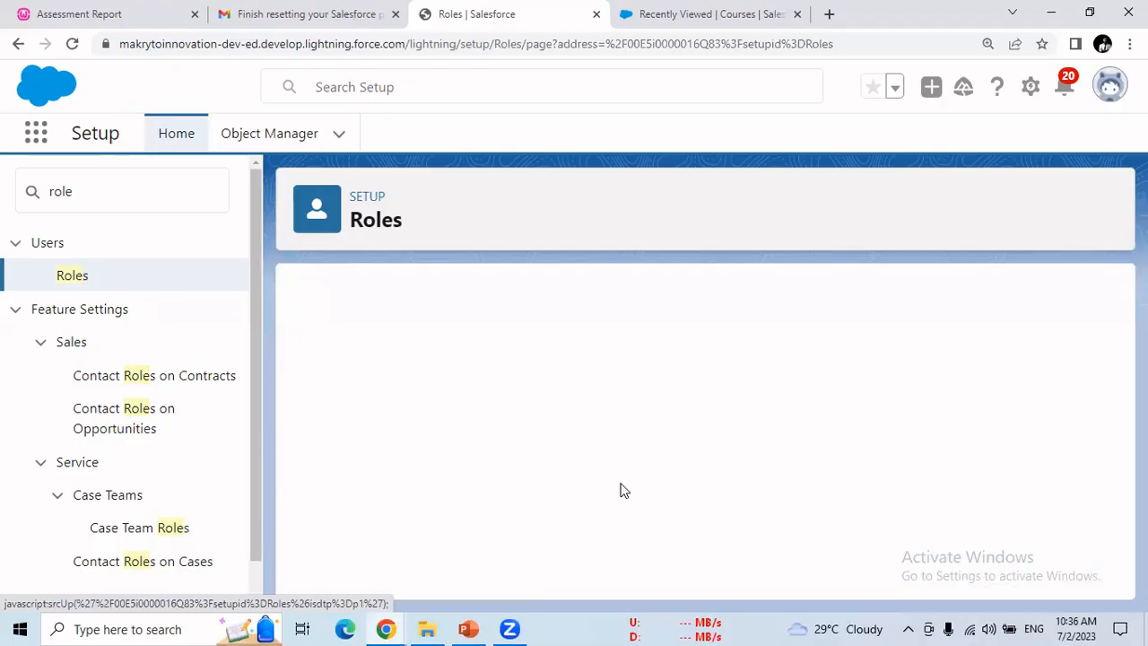
{"action": "scroll", "coordinate": [372, 585], "scroll_direction": "down", "scroll_amount": 2}
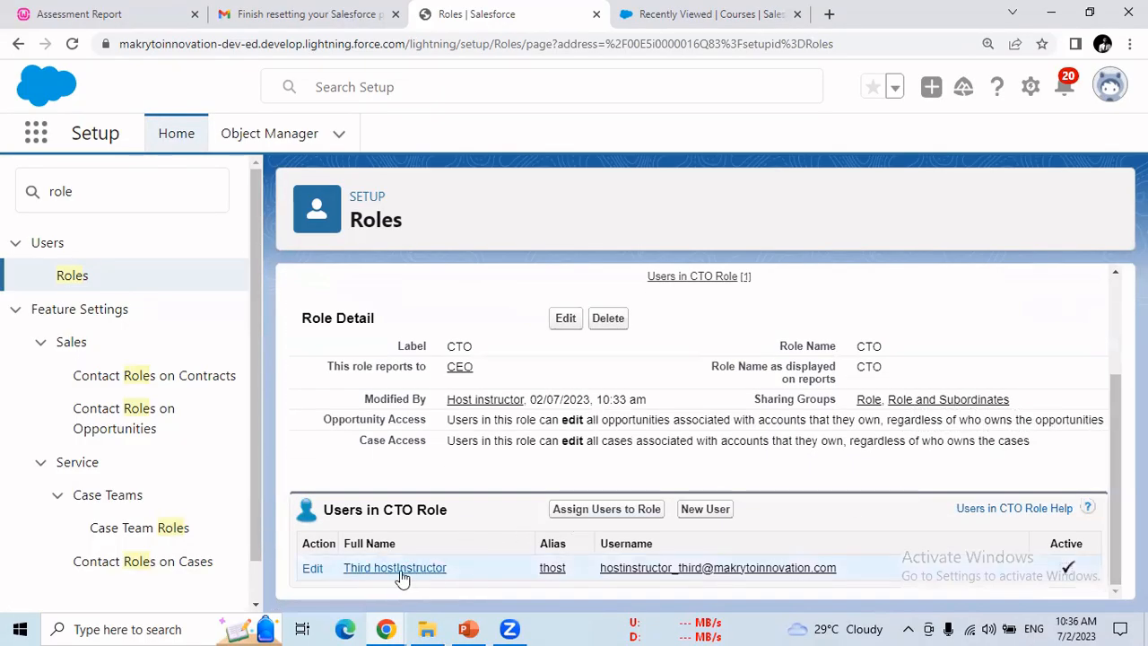
{"action": "left_click", "coordinate": [18, 43]}
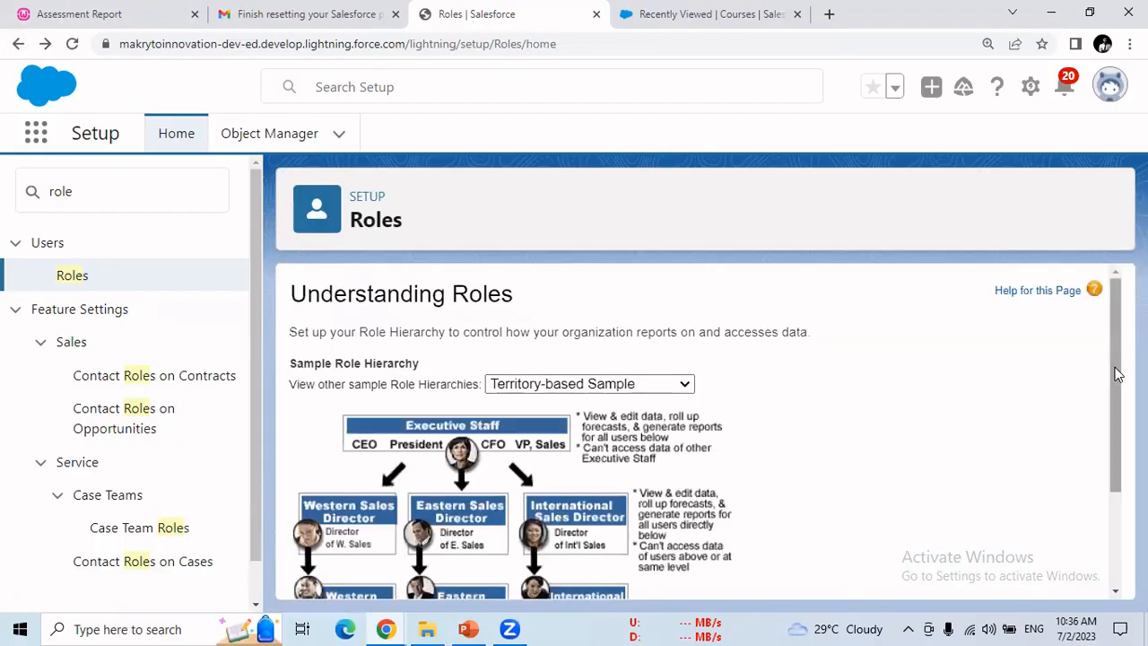
{"action": "left_click_drag", "start_coordinate": [1115, 371], "coordinate": [1112, 475]}
{"action": "left_click", "coordinate": [722, 566]}
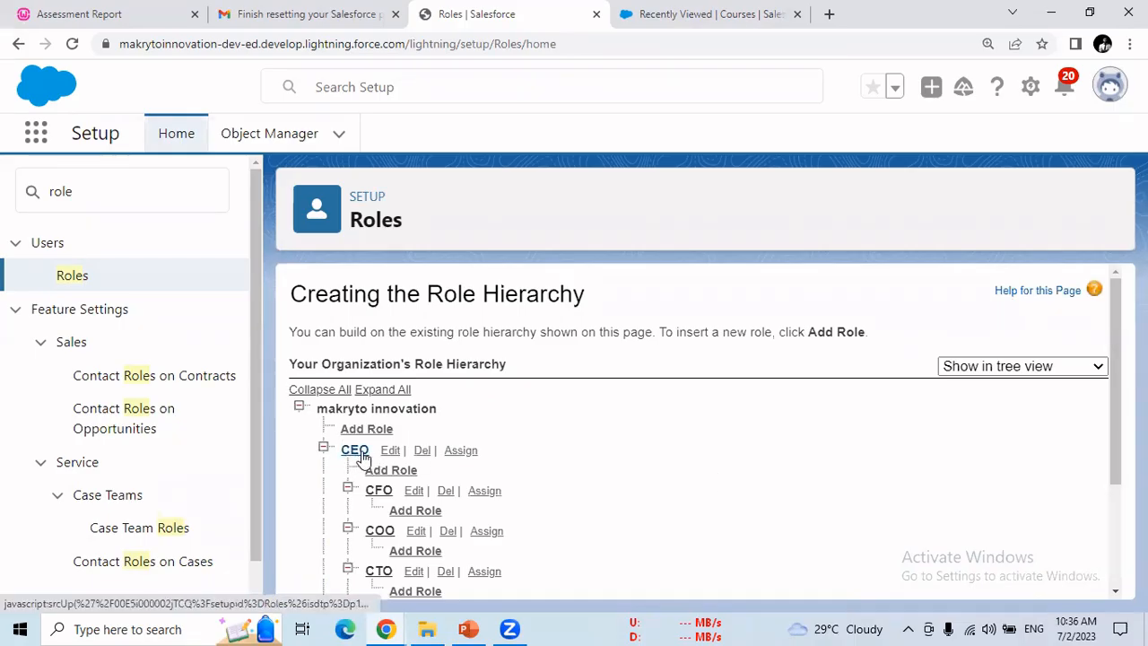
Step: Assign the host instructor user to the CEO role from All Users and save
{"action": "left_click", "coordinate": [460, 453]}
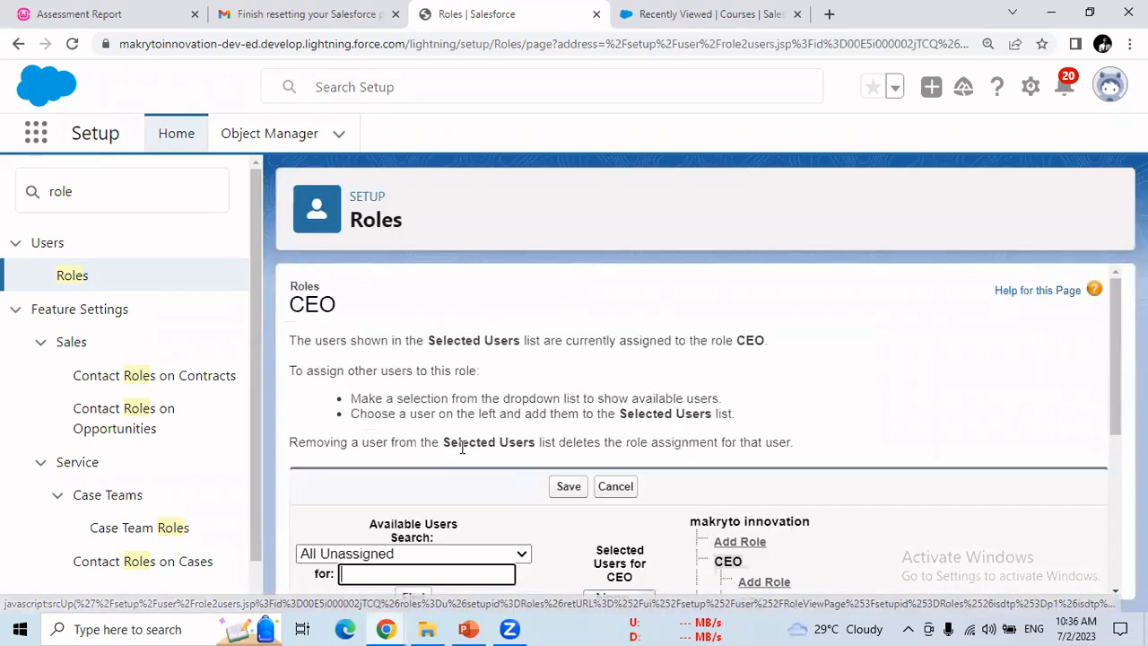
{"action": "left_click_drag", "start_coordinate": [1118, 385], "coordinate": [1118, 495]}
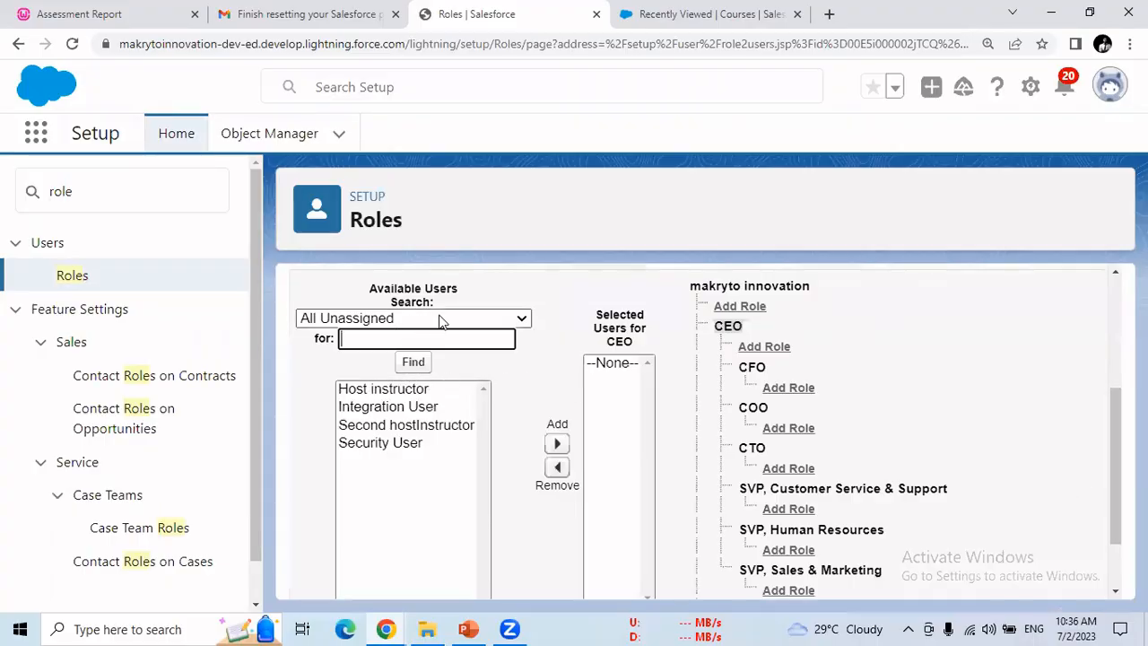
{"action": "left_click", "coordinate": [482, 320]}
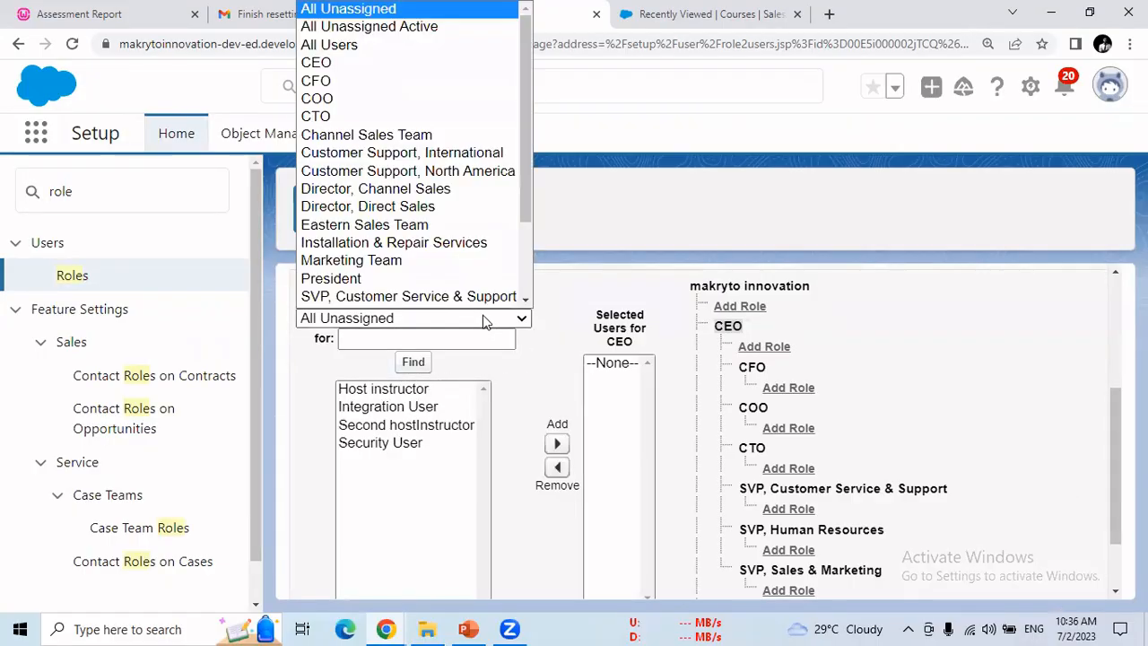
{"action": "left_click", "coordinate": [306, 46]}
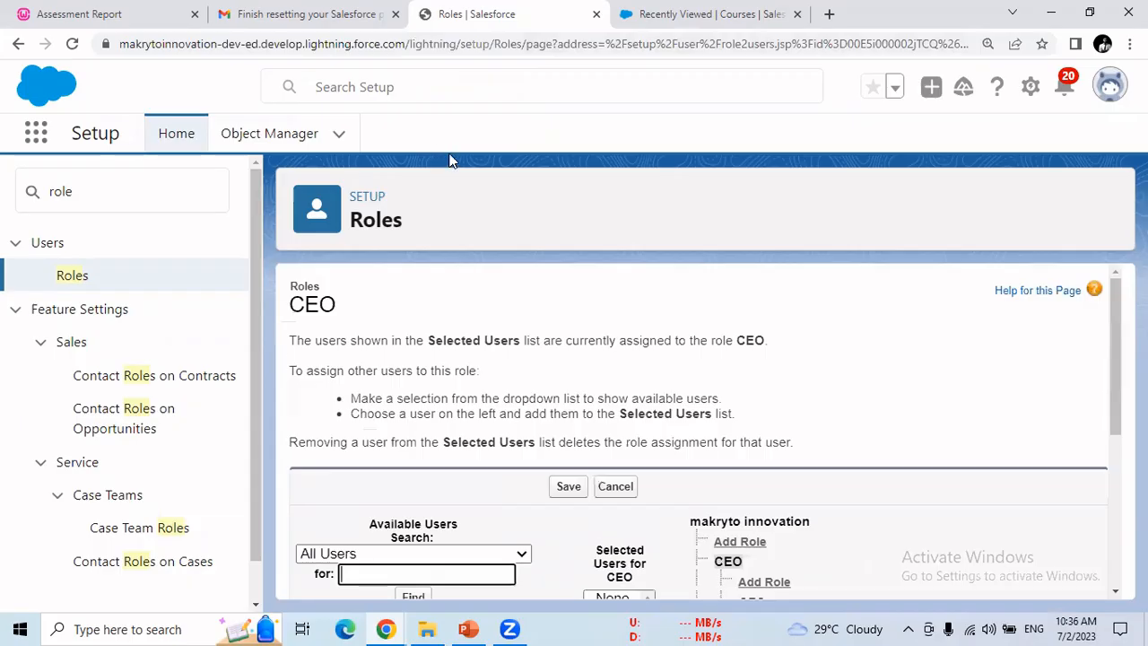
{"action": "scroll", "coordinate": [566, 316], "scroll_direction": "down", "scroll_amount": 4}
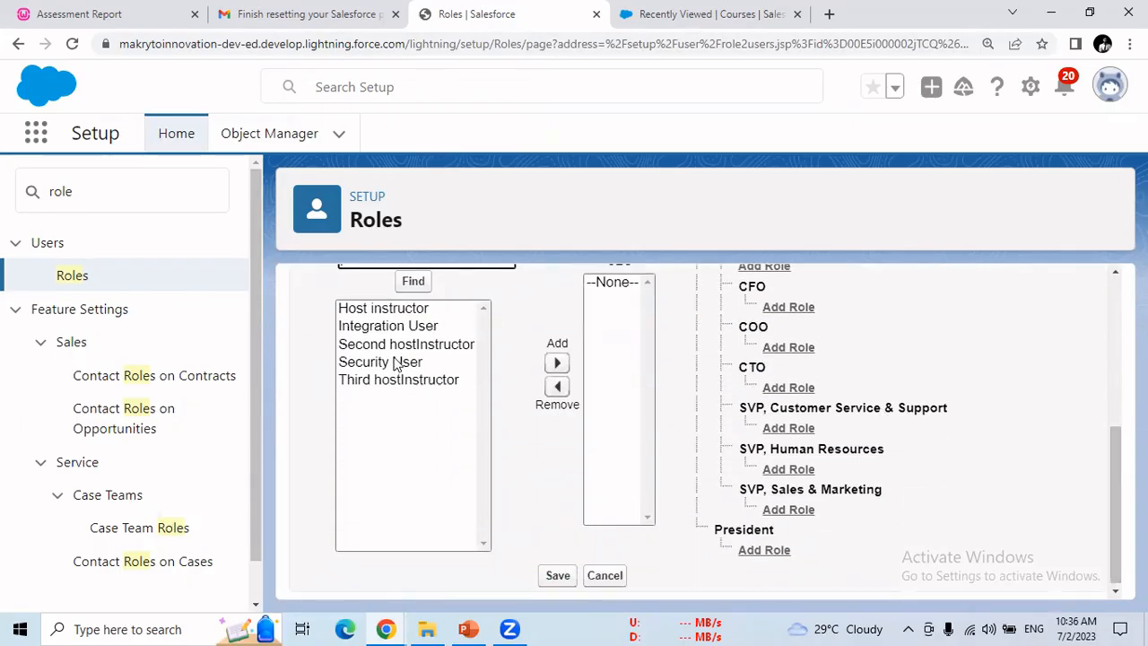
{"action": "left_click", "coordinate": [386, 307]}
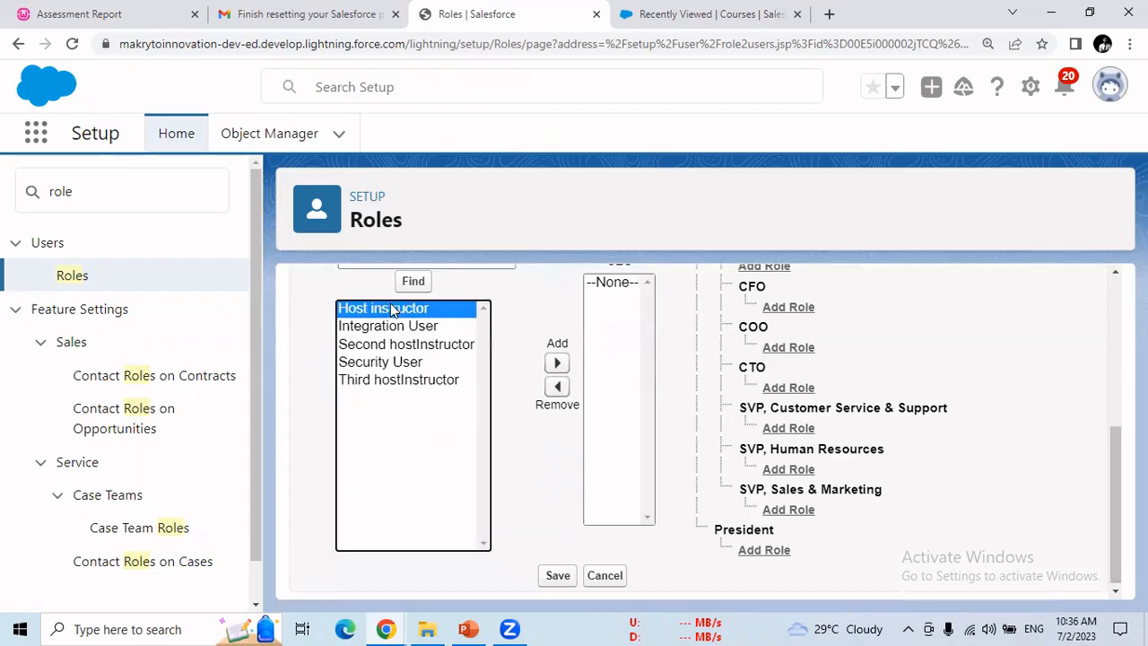
{"action": "left_click", "coordinate": [557, 362]}
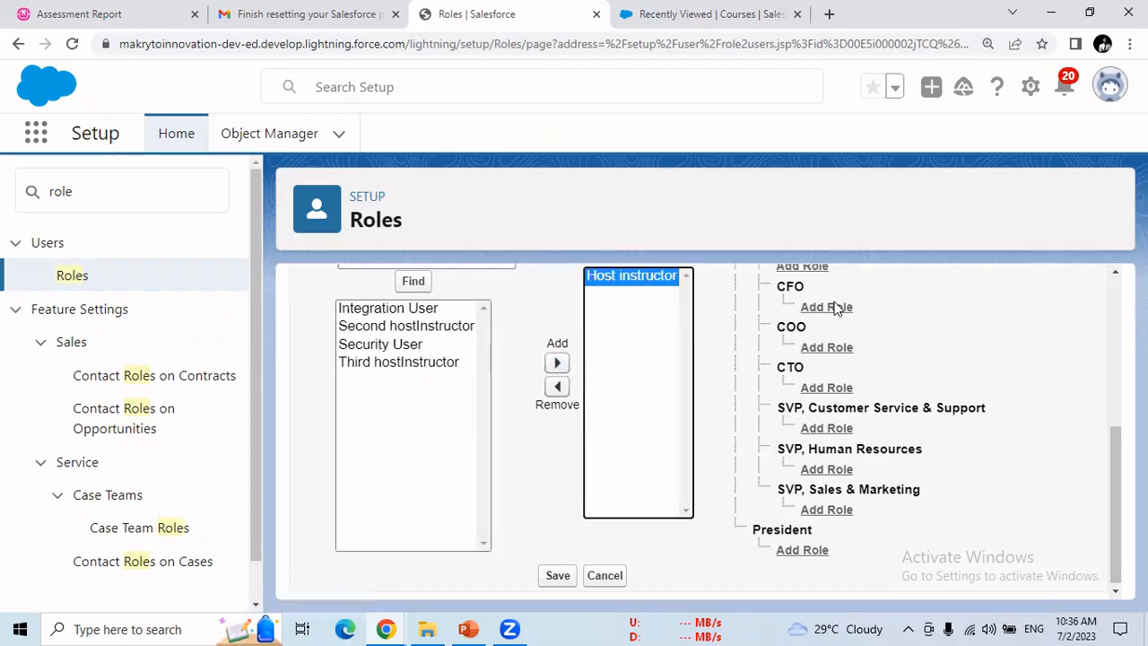
{"action": "mouse_move", "coordinate": [1116, 491]}
{"action": "left_mouse_down"}
{"action": "mouse_move", "coordinate": [1115, 456]}
{"action": "mouse_move", "coordinate": [1116, 492]}
{"action": "left_mouse_up"}
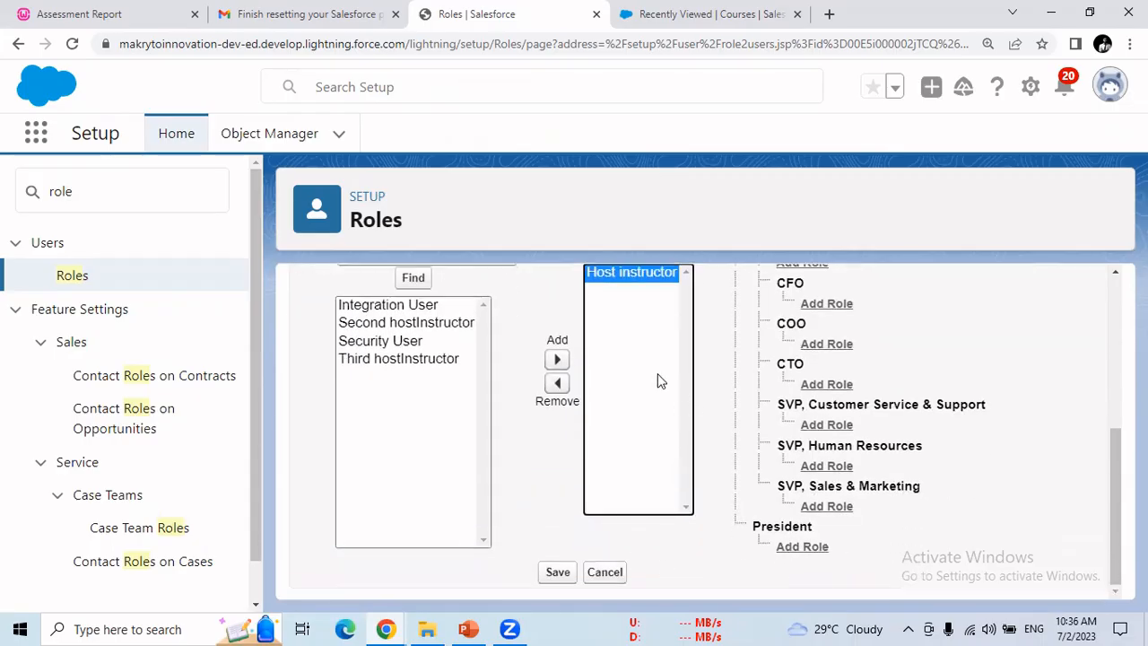
{"action": "left_click", "coordinate": [558, 574]}
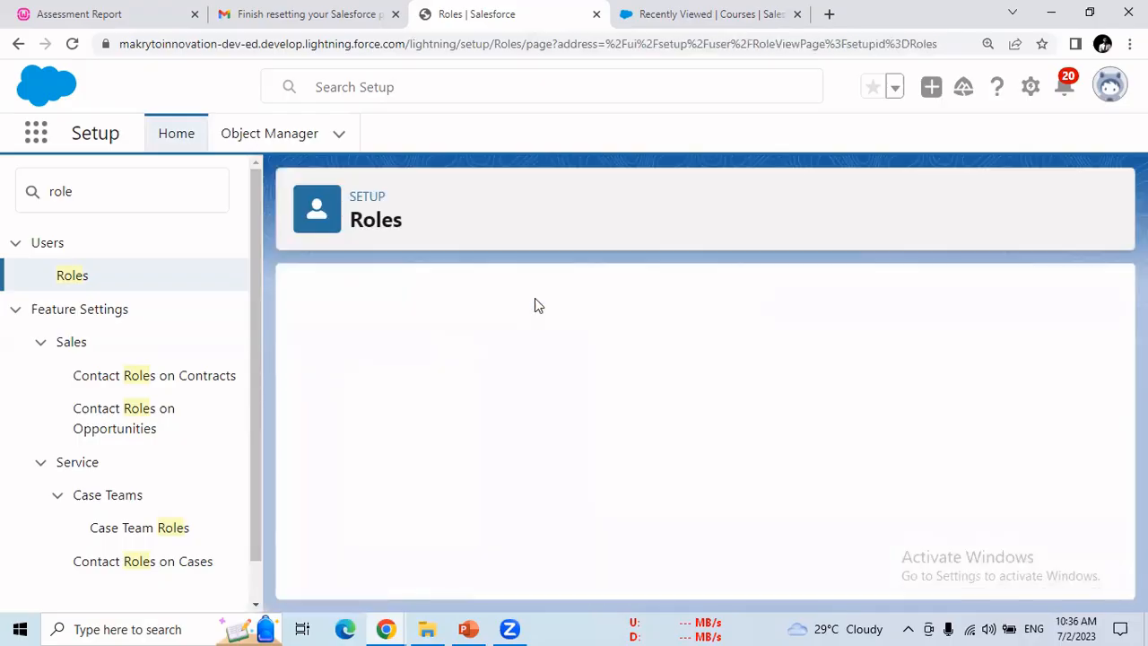
{"action": "scroll", "coordinate": [1113, 377], "scroll_direction": "down", "scroll_amount": 1}
{"action": "scroll", "coordinate": [700, 431], "scroll_direction": "down", "scroll_amount": 1}
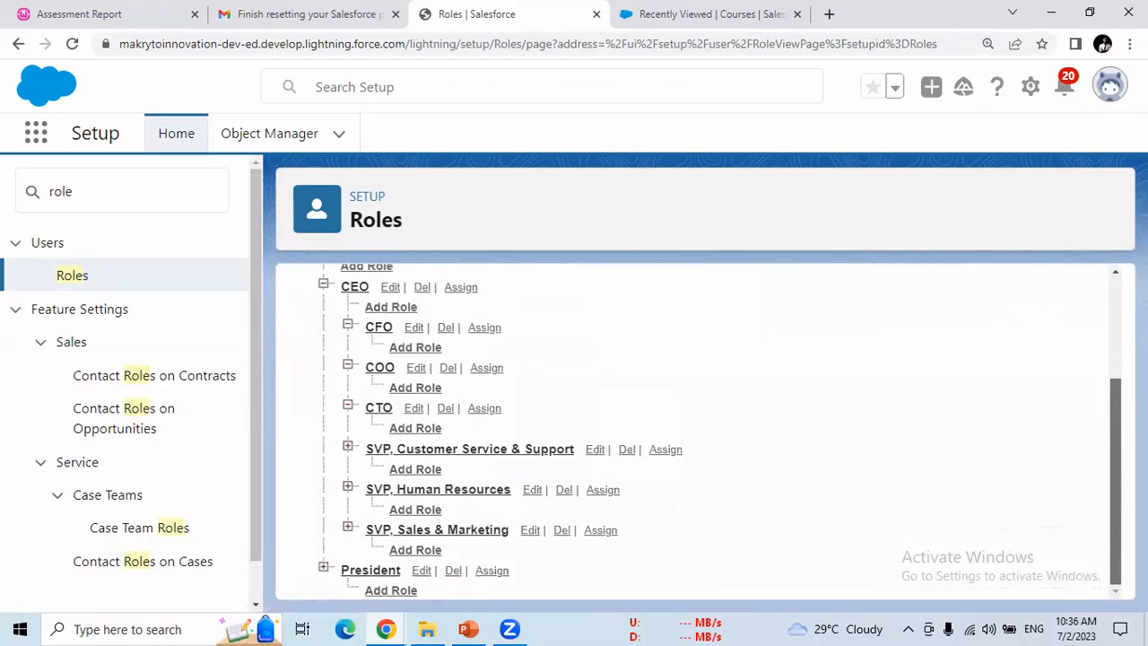
{"action": "left_click", "coordinate": [353, 287]}
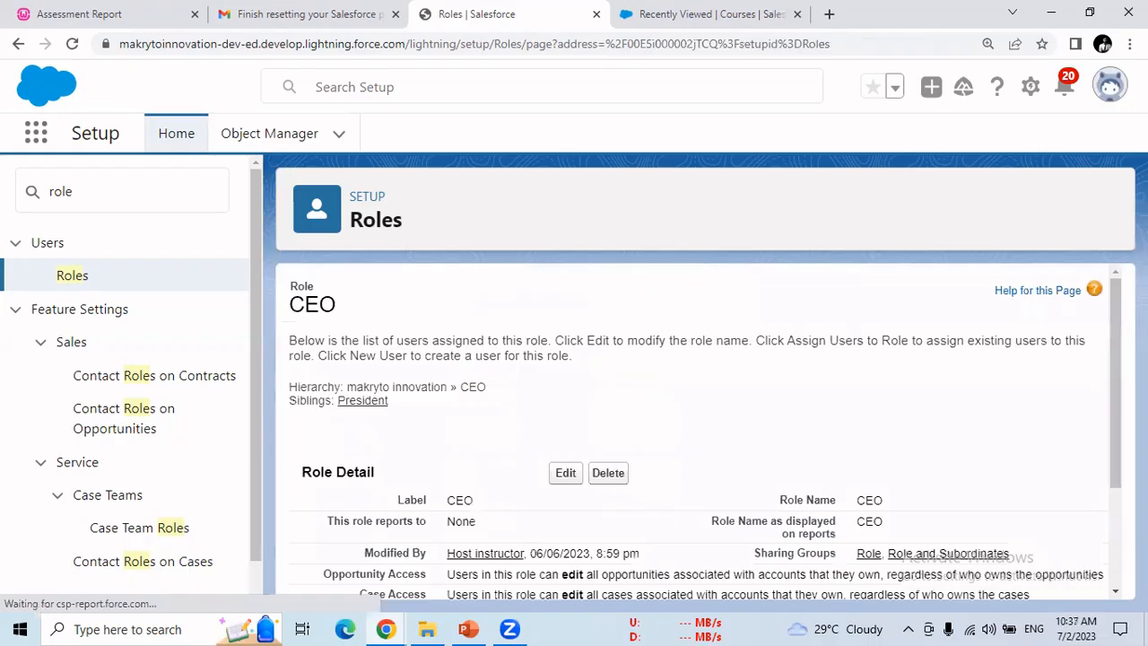
{"action": "scroll", "coordinate": [412, 568], "scroll_direction": "down", "scroll_amount": 2}
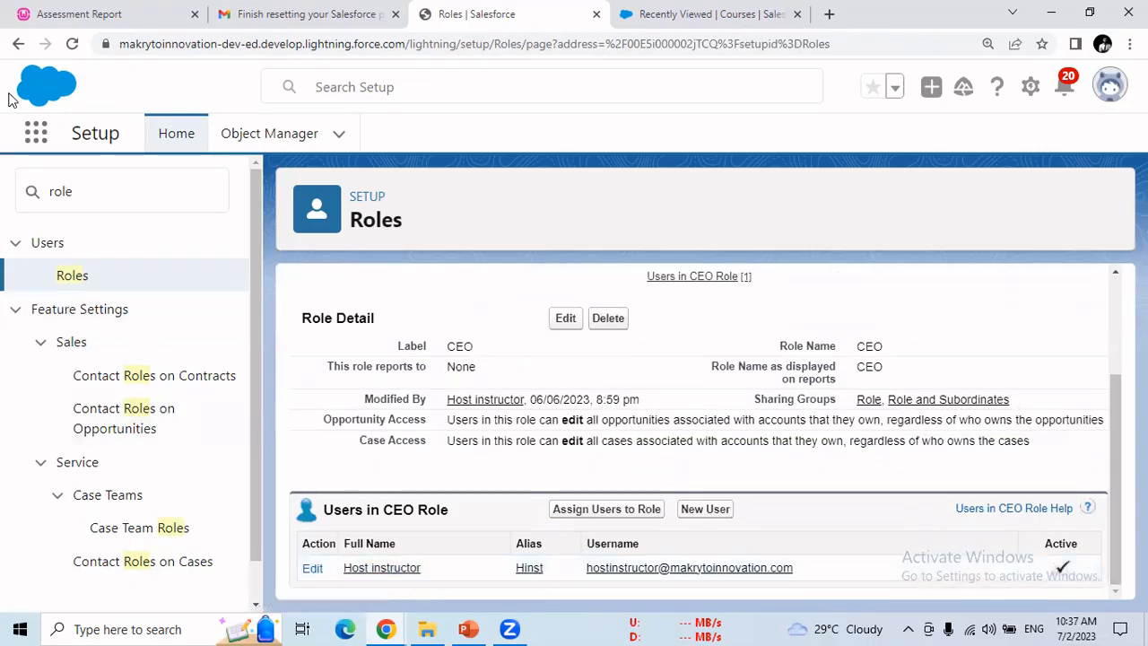
{"action": "left_click", "coordinate": [18, 44]}
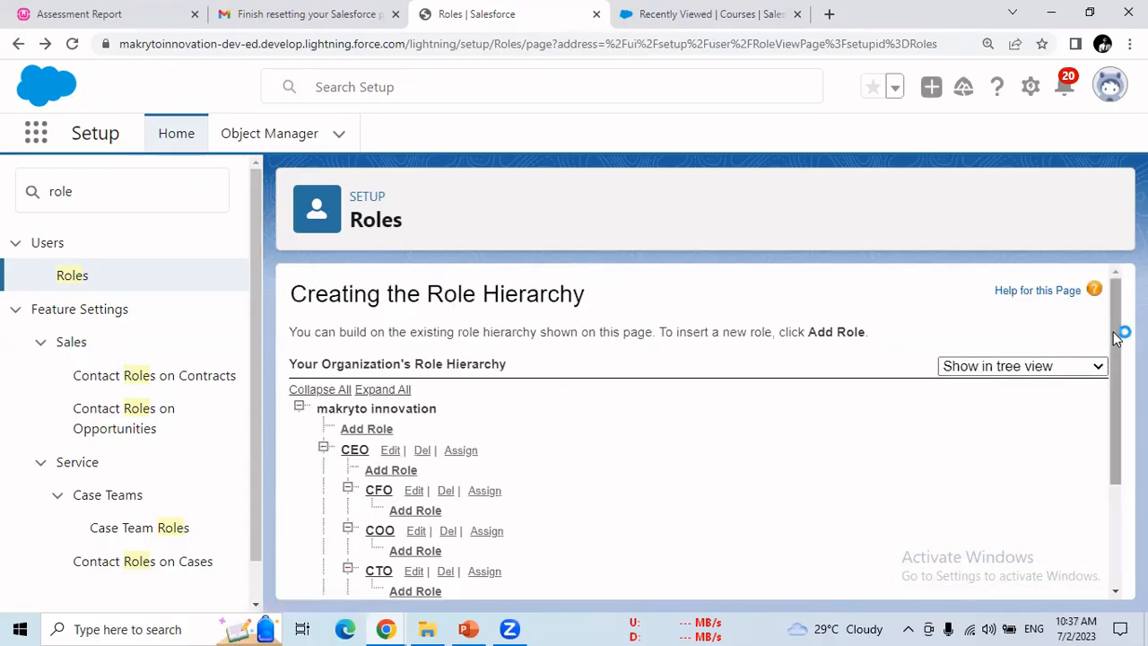
{"action": "scroll", "coordinate": [1117, 330], "scroll_direction": "down", "scroll_amount": 1}
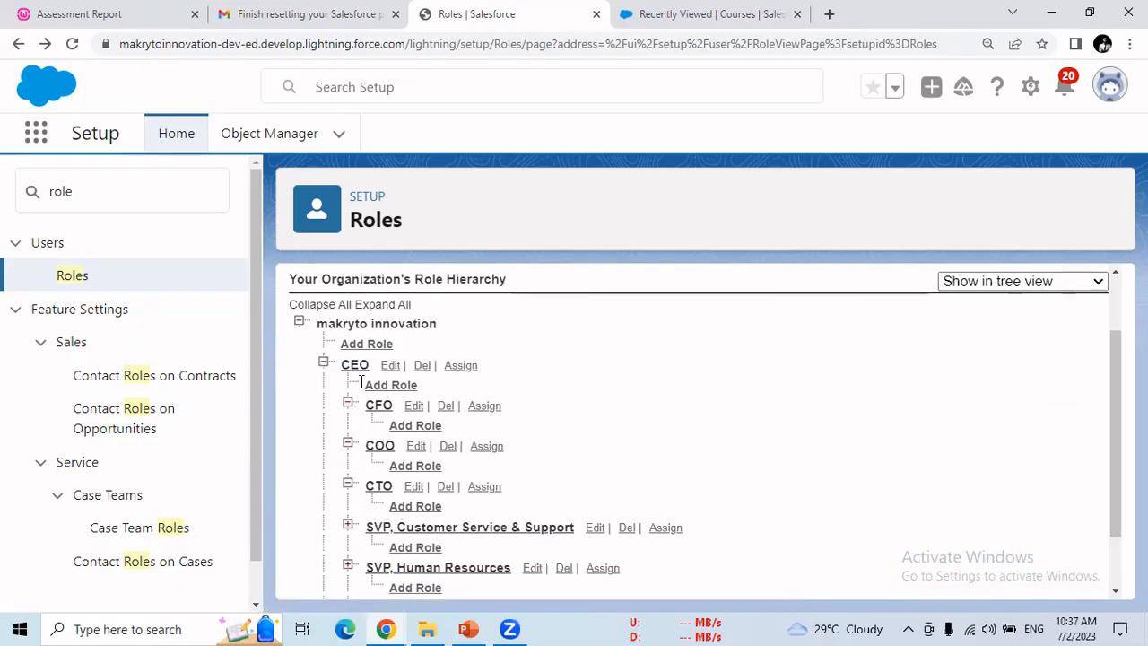
Step: Assign the second host instructor user to the CFO role and save
{"action": "left_click", "coordinate": [484, 406]}
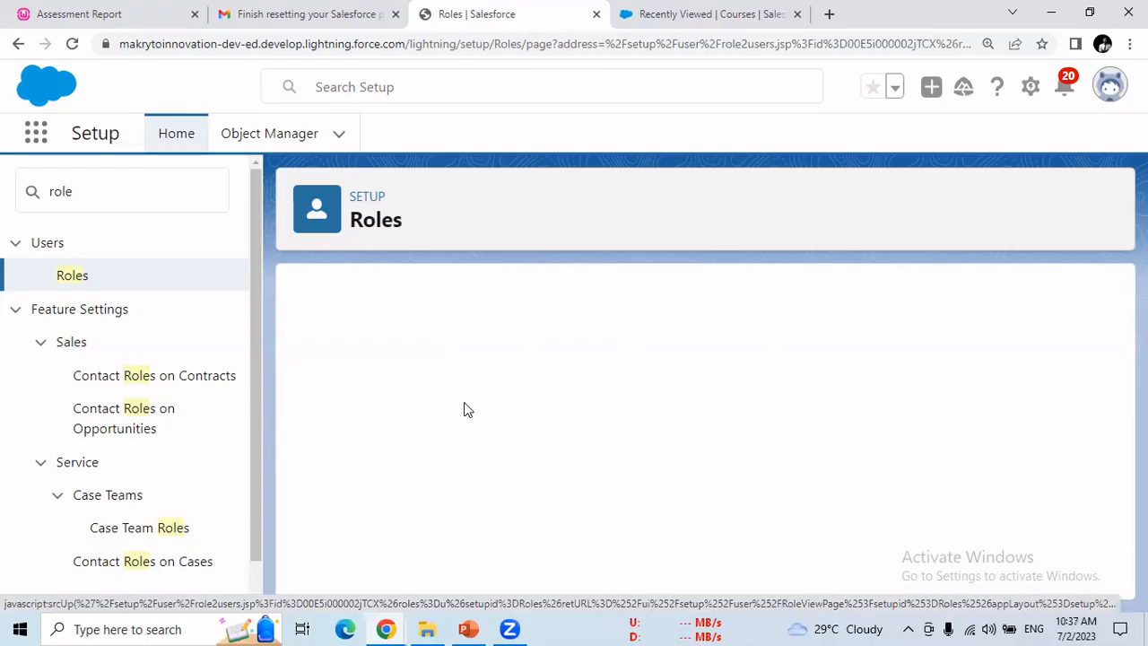
{"action": "left_click_drag", "start_coordinate": [1112, 389], "coordinate": [1118, 501]}
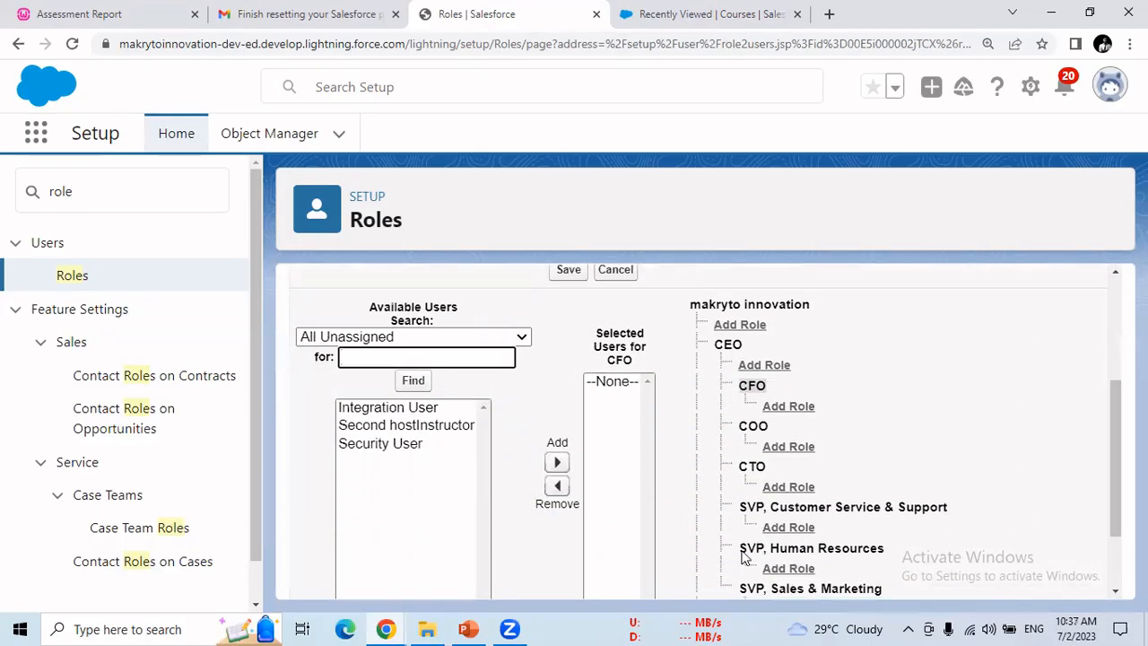
{"action": "left_click", "coordinate": [441, 427]}
{"action": "left_click", "coordinate": [557, 411]}
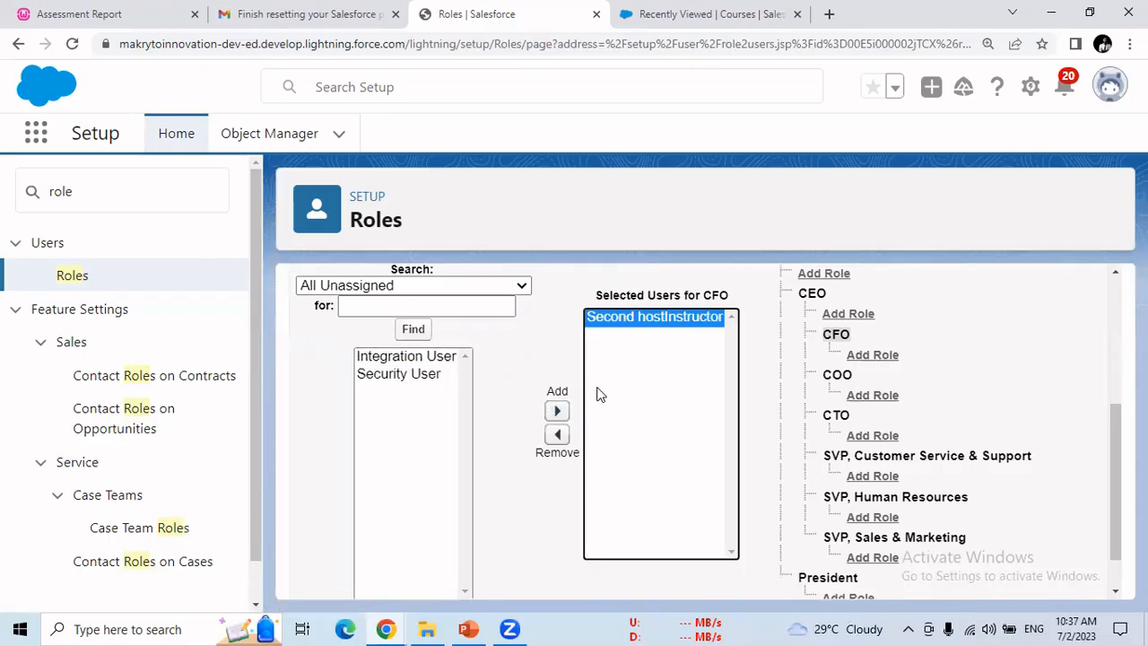
{"action": "scroll", "coordinate": [1110, 457], "scroll_direction": "down", "scroll_amount": 1}
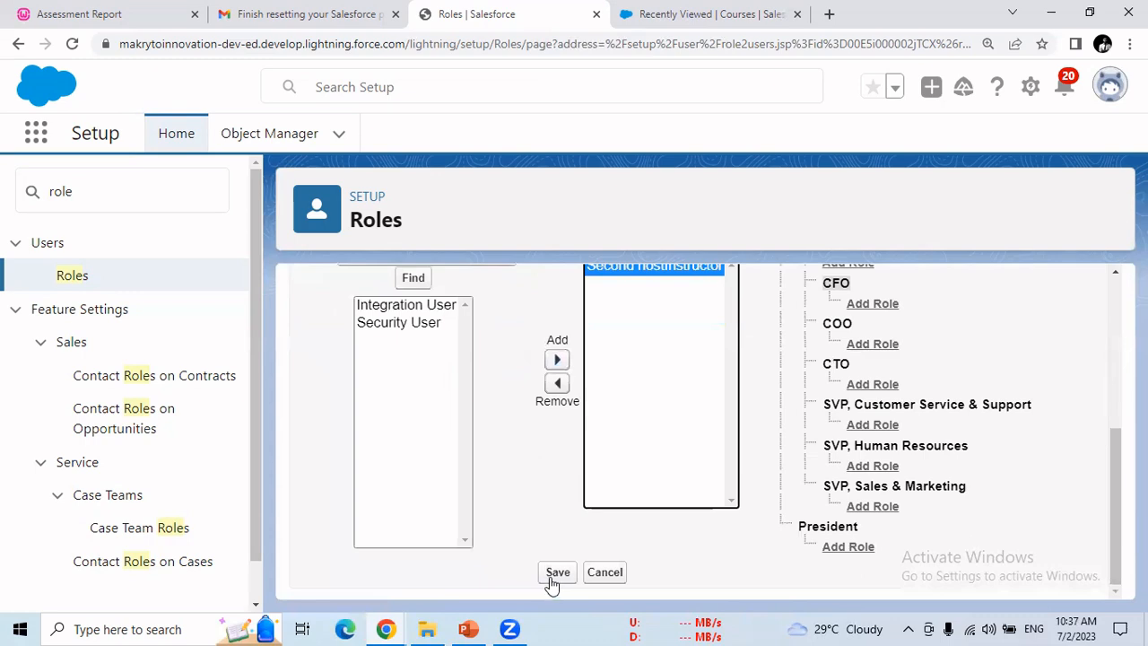
{"action": "left_click", "coordinate": [554, 577]}
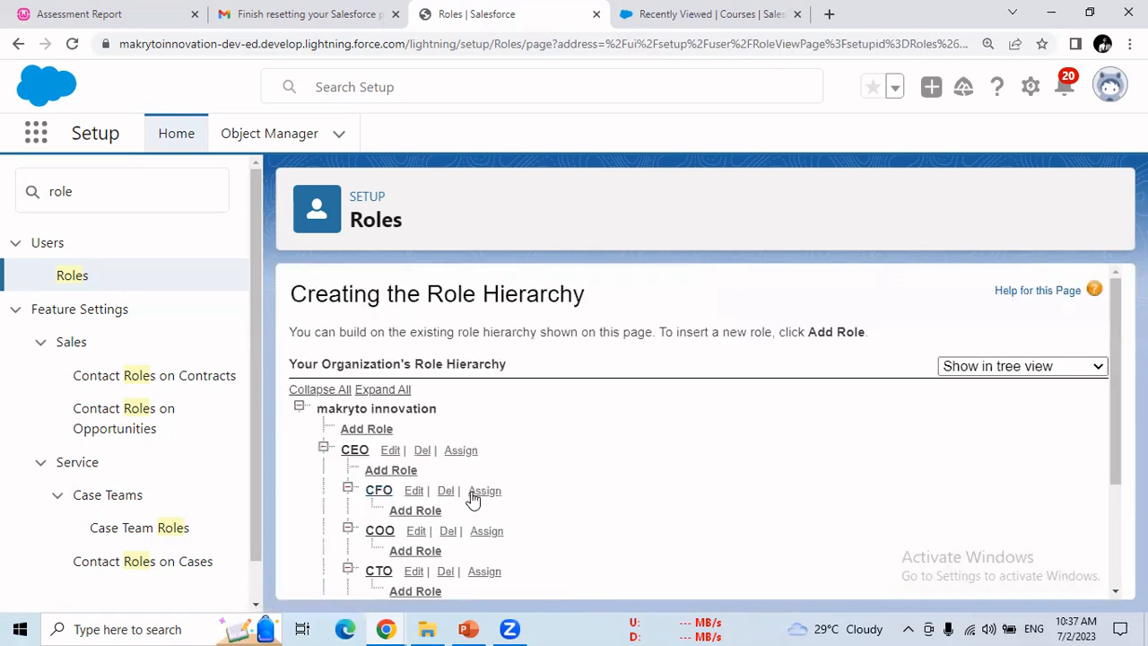
{"action": "scroll", "coordinate": [1117, 453], "scroll_direction": "down", "scroll_amount": 2}
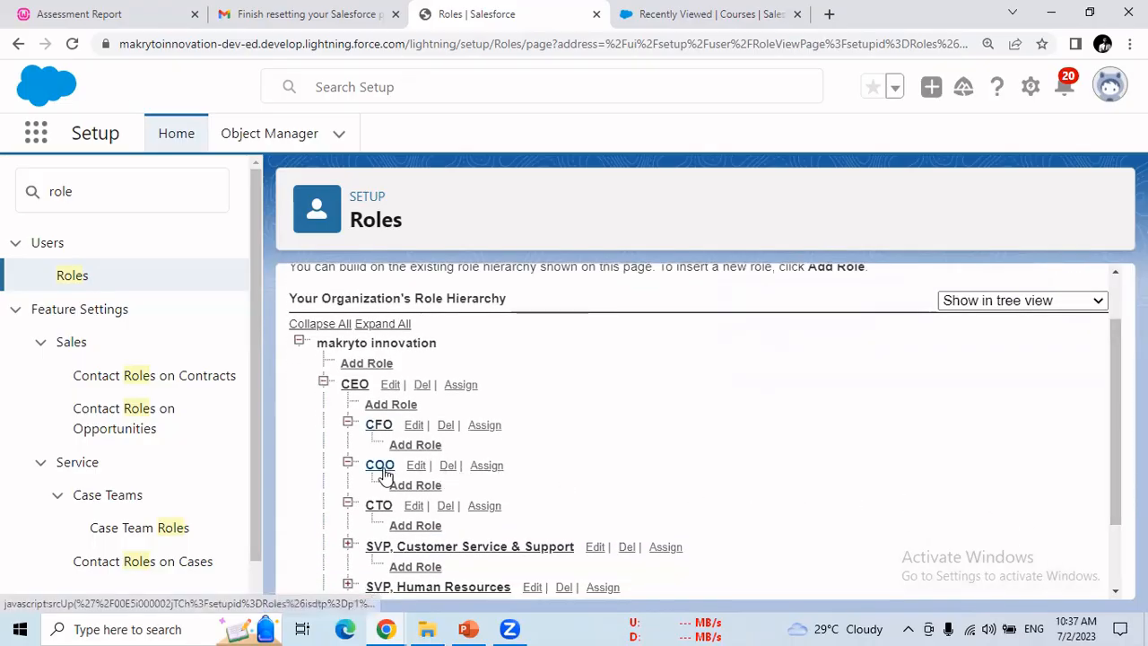
Step: Assign the host instructor to COO from All Users, save, and check COO's details
{"action": "left_click", "coordinate": [484, 465]}
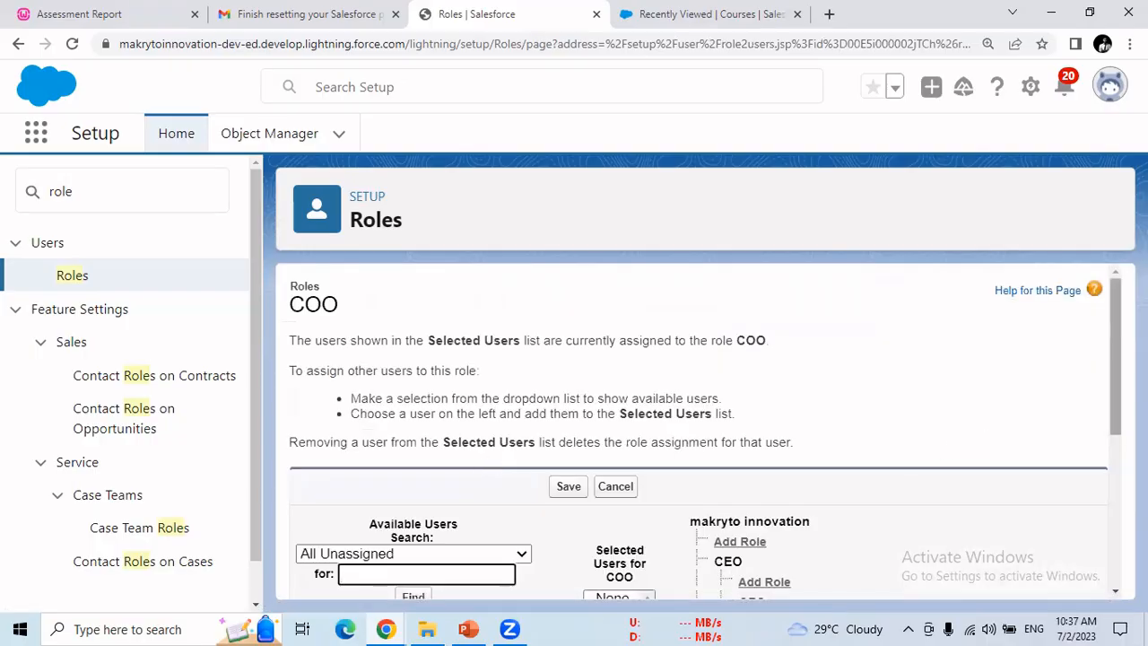
{"action": "scroll", "coordinate": [897, 466], "scroll_direction": "down", "scroll_amount": 3}
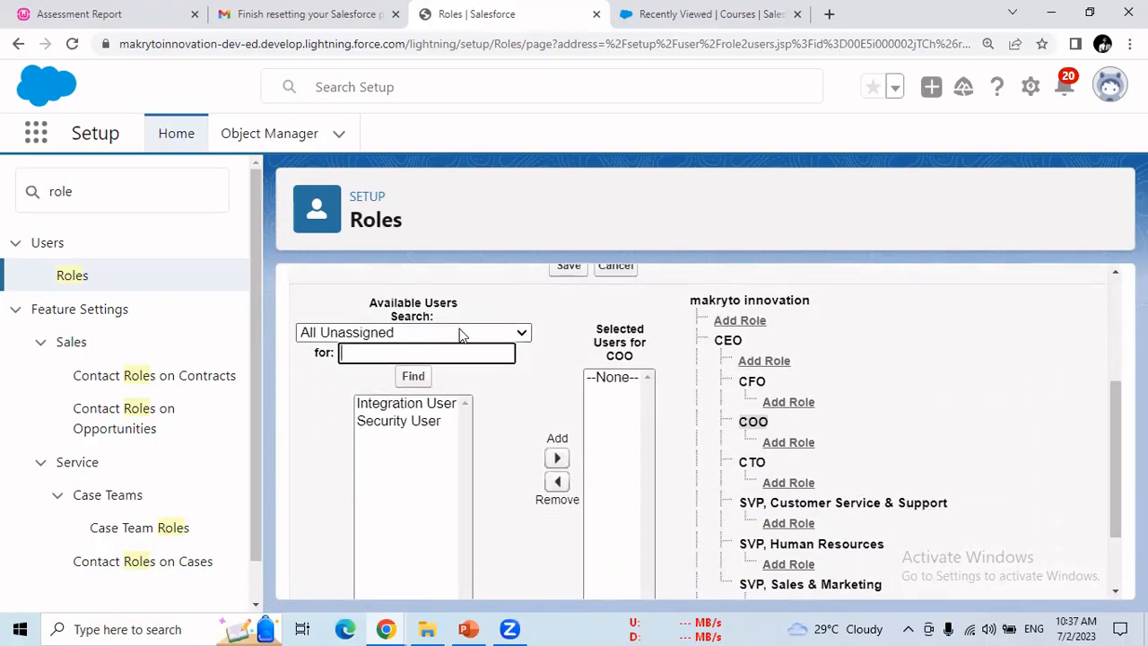
{"action": "left_click", "coordinate": [459, 332]}
{"action": "left_click", "coordinate": [344, 45]}
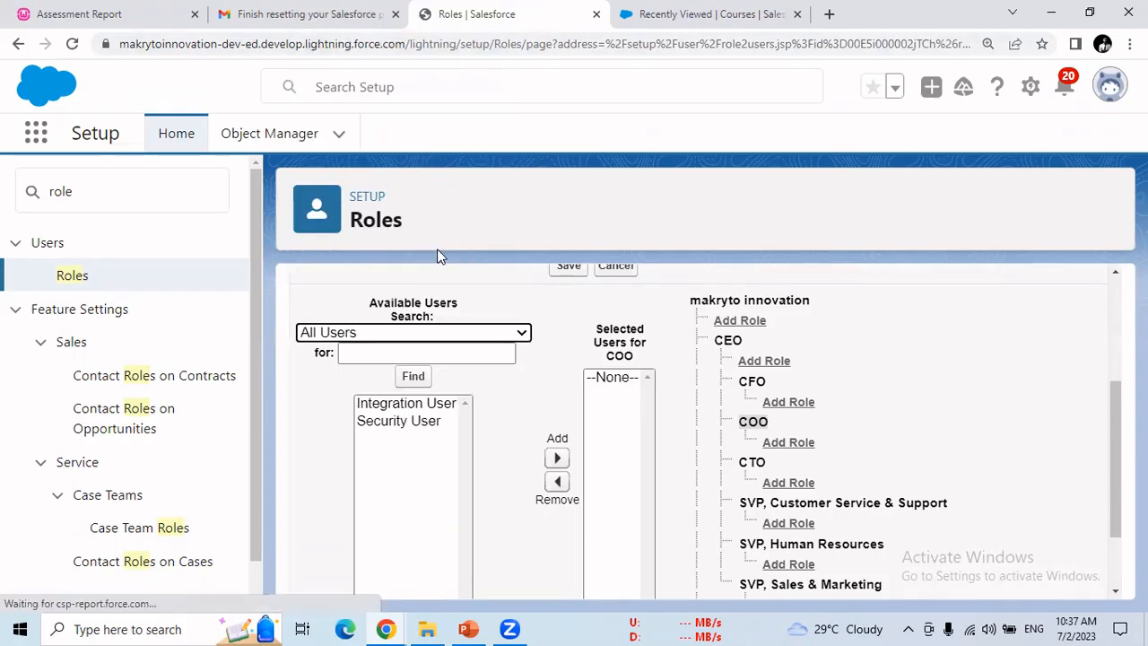
{"action": "scroll", "coordinate": [1115, 350], "scroll_direction": "down", "scroll_amount": 3}
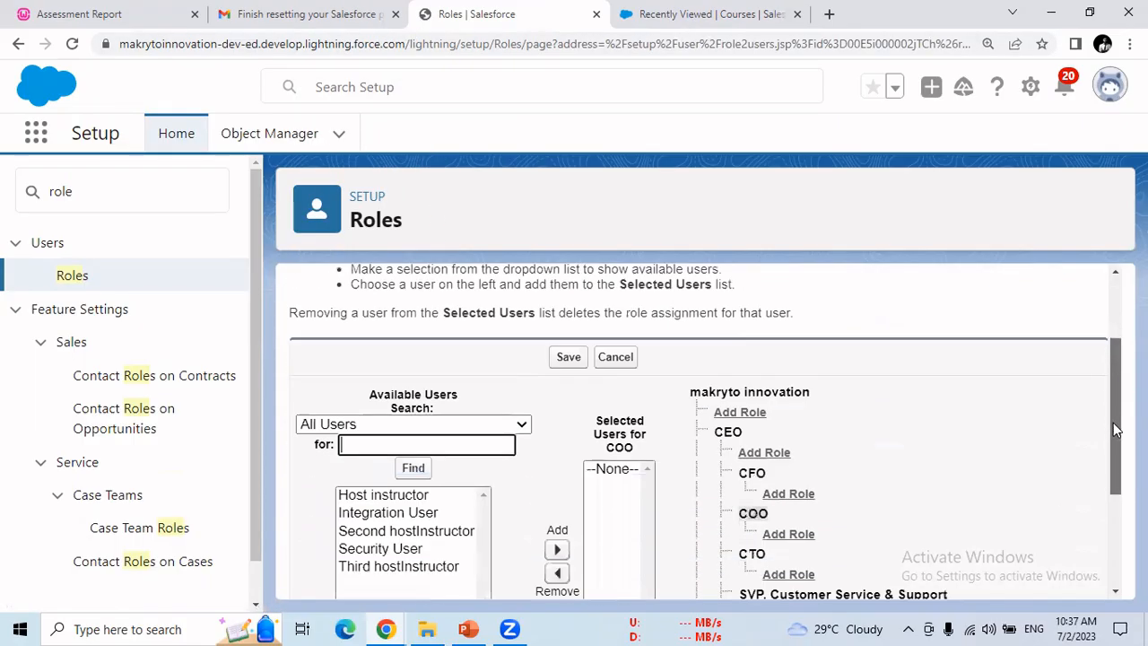
{"action": "left_click", "coordinate": [408, 427]}
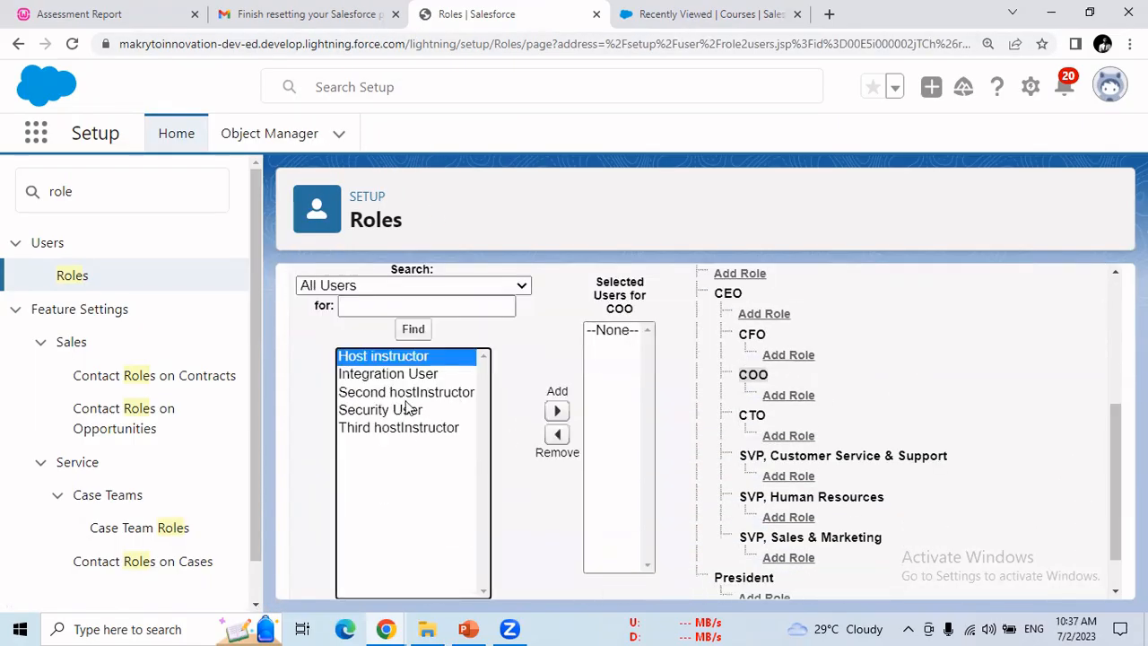
{"action": "left_click", "coordinate": [556, 411]}
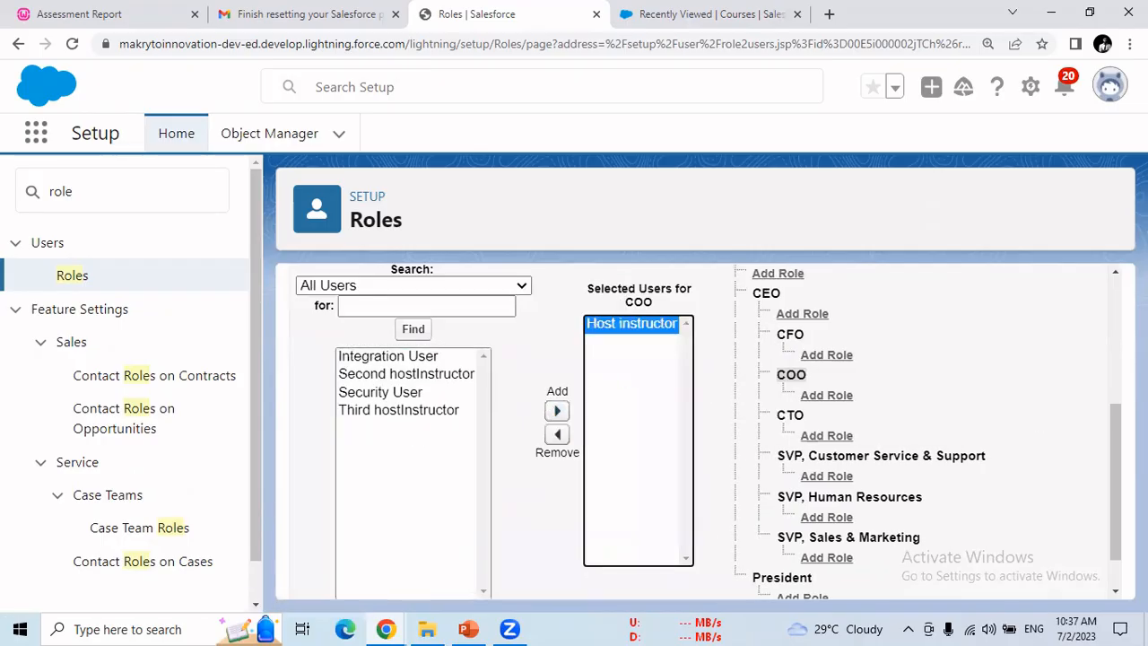
{"action": "scroll", "coordinate": [1118, 422], "scroll_direction": "up", "scroll_amount": 3}
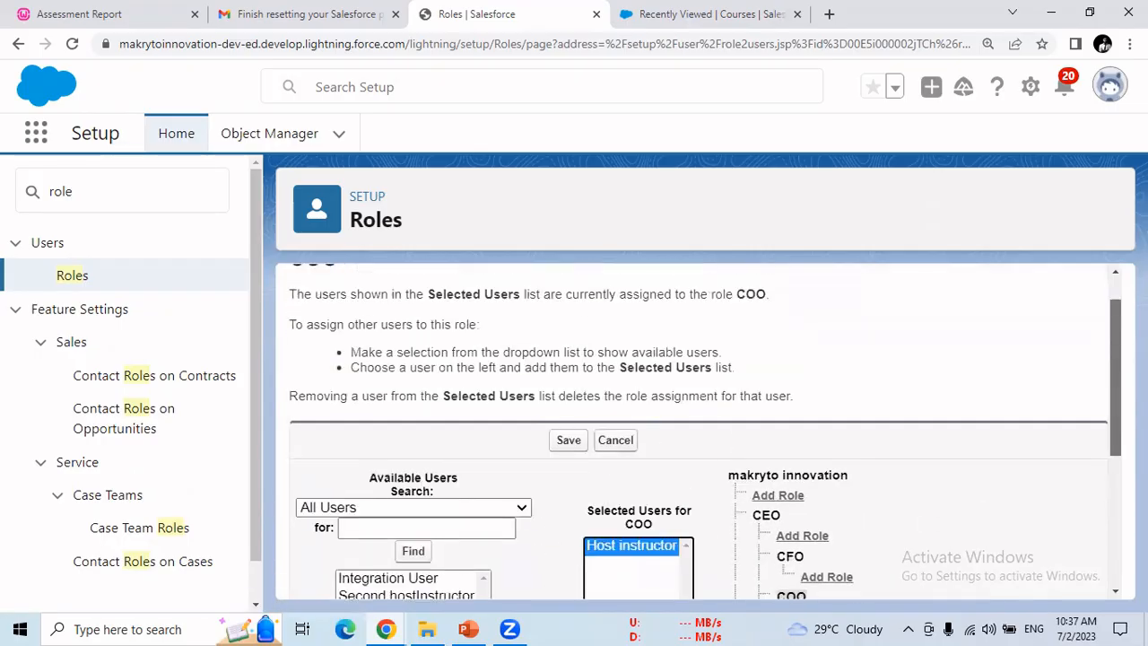
{"action": "left_click", "coordinate": [574, 441]}
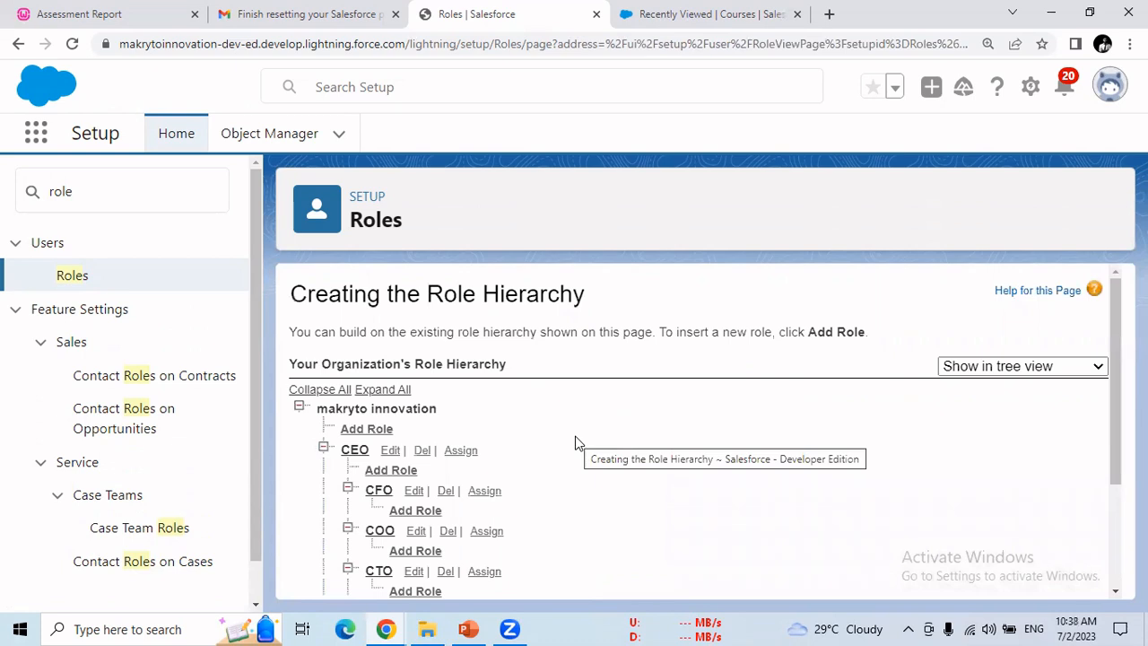
{"action": "left_click", "coordinate": [379, 531]}
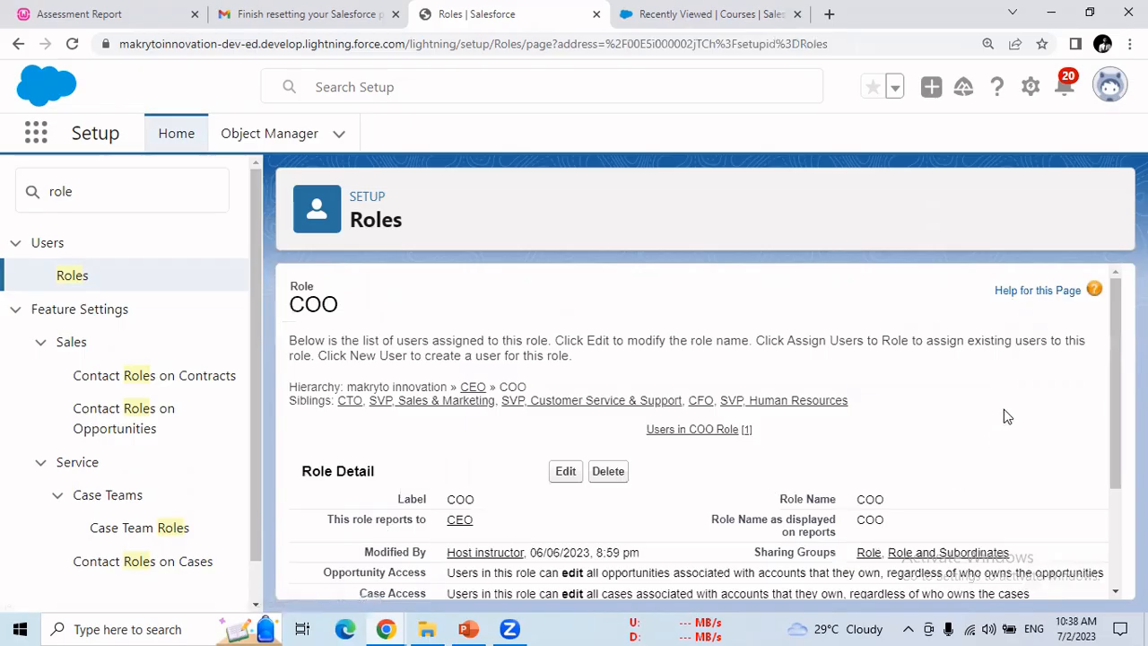
{"action": "left_click_drag", "start_coordinate": [1117, 382], "coordinate": [1099, 507]}
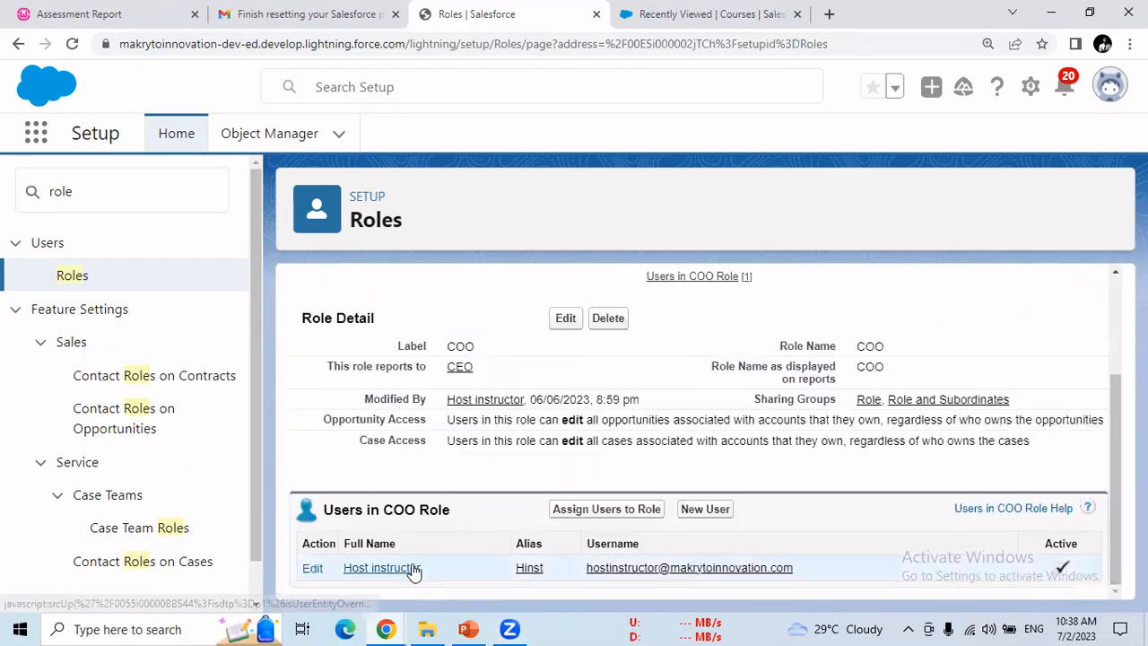
Step: View the CEO role's details to confirm it has no assigned users, then return to the hierarchy
{"action": "left_click", "coordinate": [19, 50]}
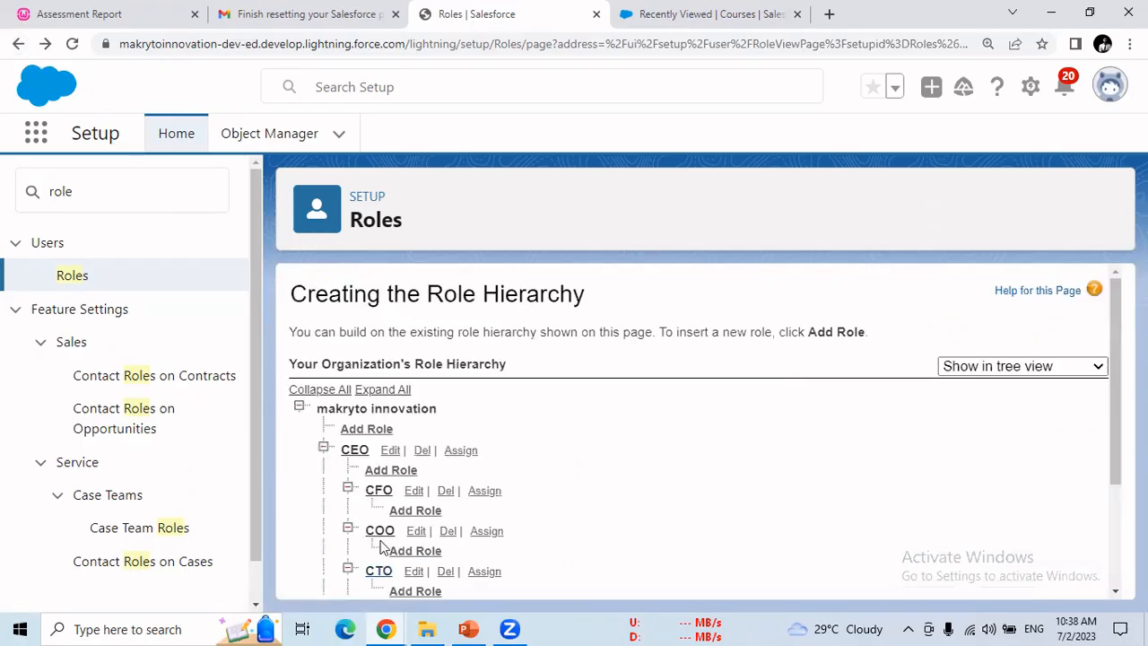
{"action": "left_click", "coordinate": [357, 453]}
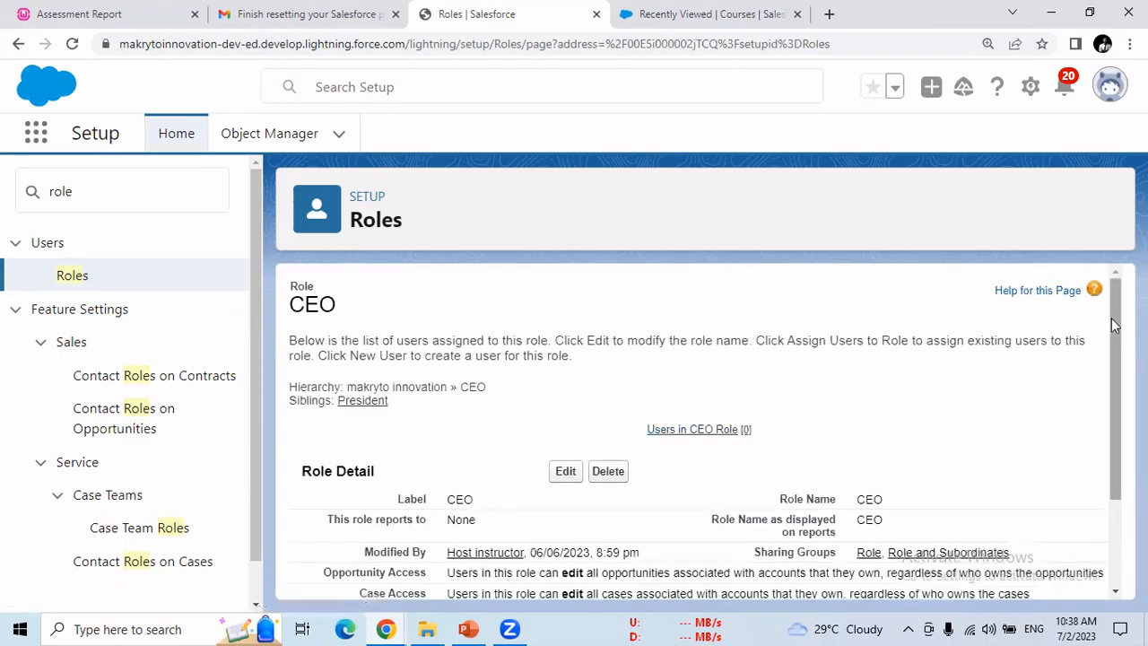
{"action": "scroll", "coordinate": [651, 528], "scroll_direction": "down", "scroll_amount": 2}
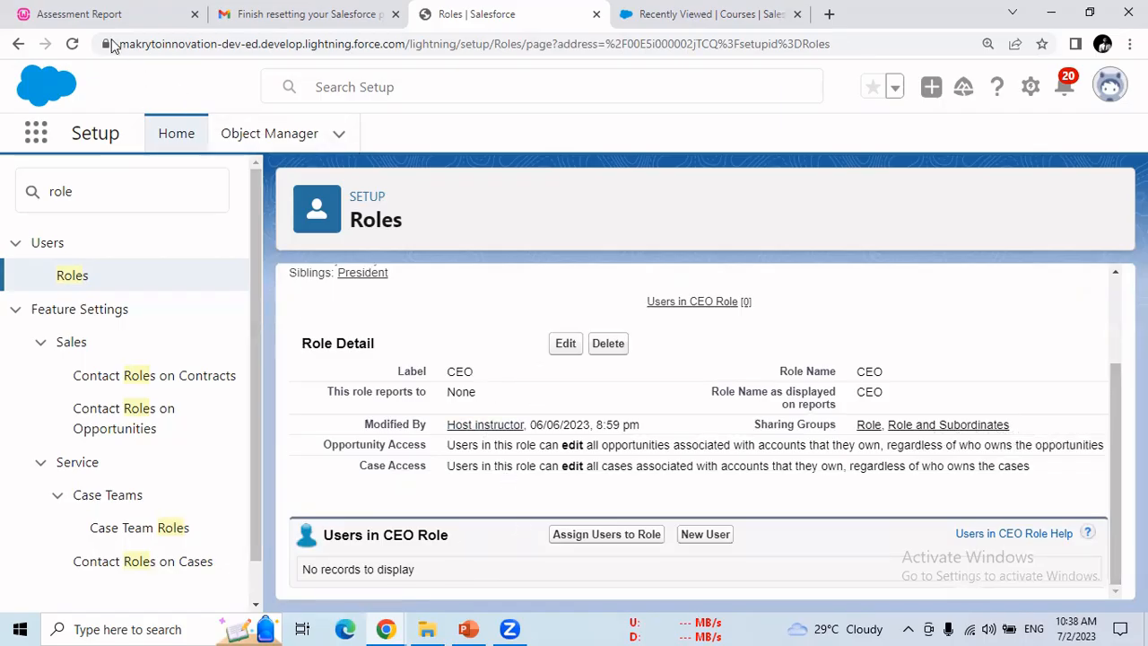
{"action": "left_click", "coordinate": [16, 45]}
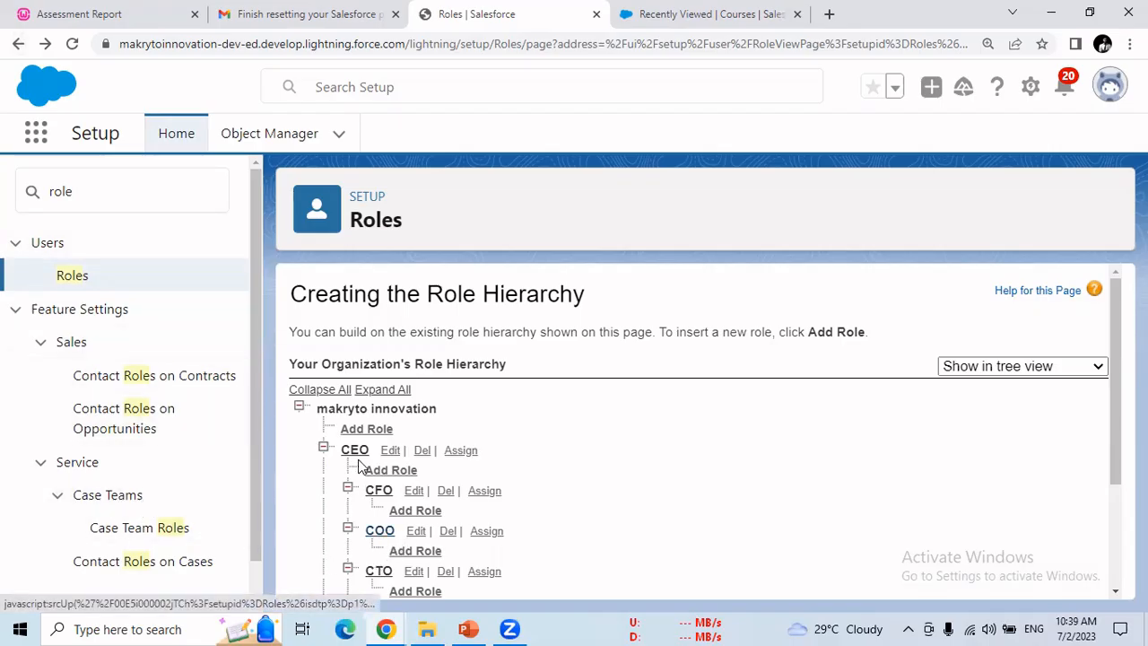
Step: Assign the instructor user to the CEO role from the All Users list and save
{"action": "left_click", "coordinate": [461, 450]}
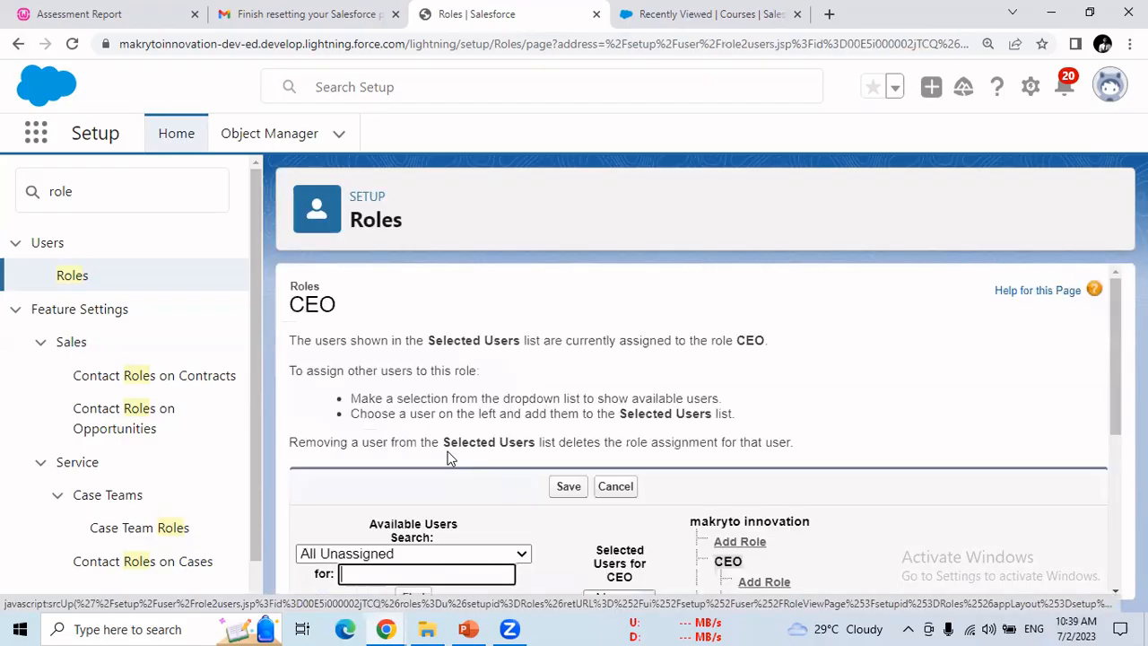
{"action": "left_click", "coordinate": [513, 555]}
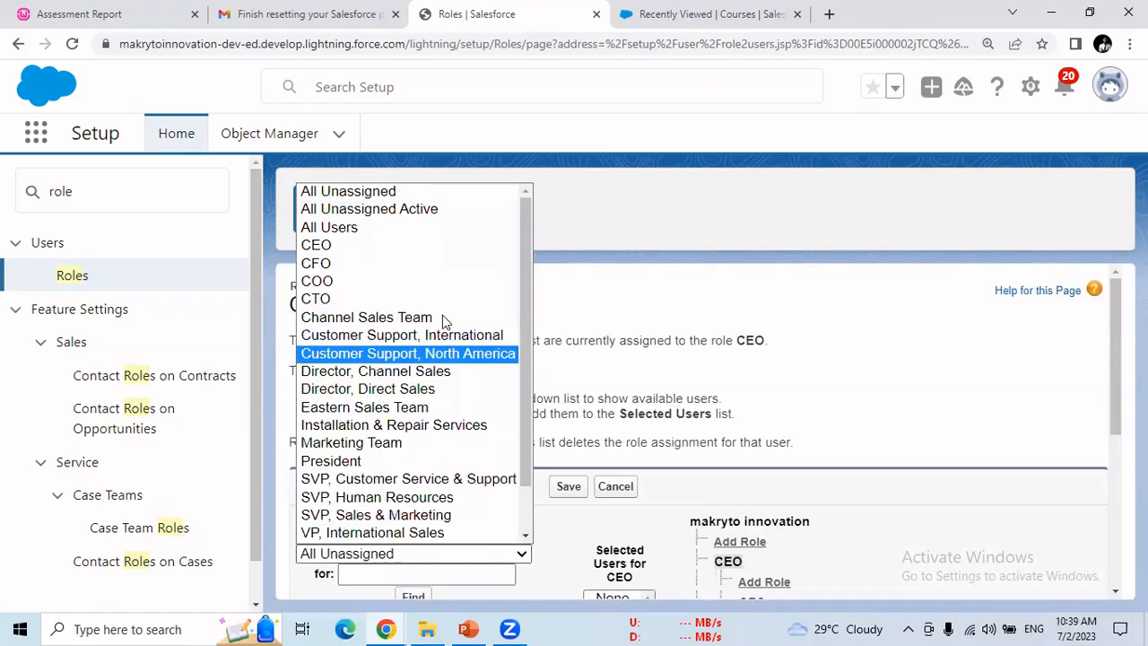
{"action": "left_click", "coordinate": [415, 228]}
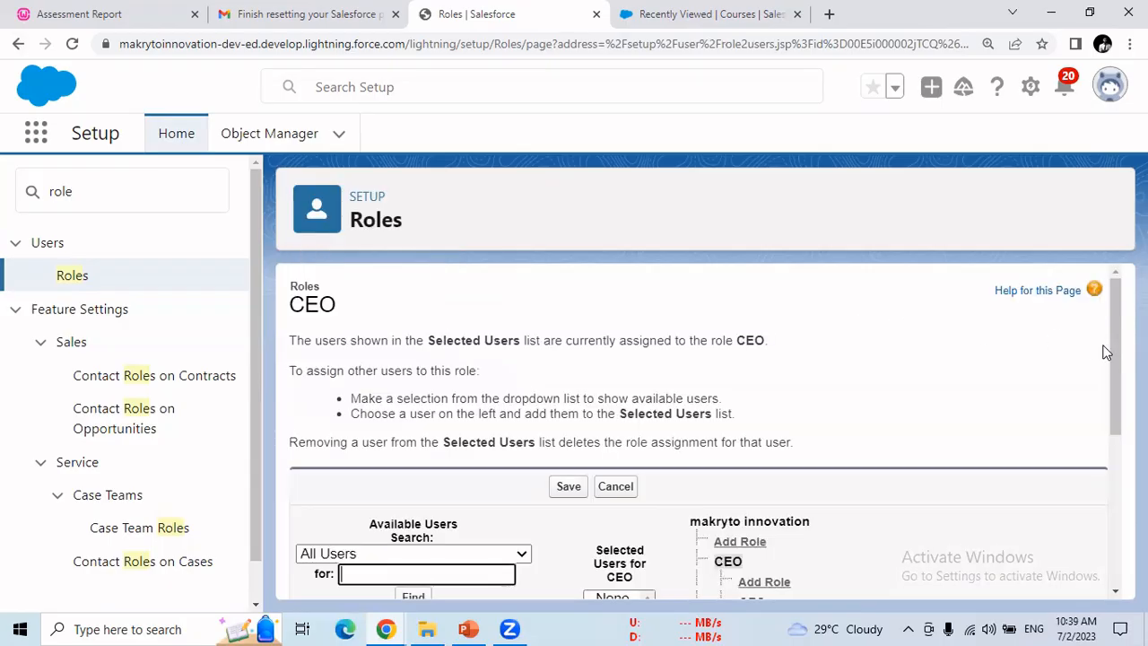
{"action": "left_click_drag", "start_coordinate": [1115, 385], "coordinate": [1115, 475]}
{"action": "left_click", "coordinate": [383, 433]}
{"action": "scroll", "coordinate": [383, 432], "scroll_direction": "down", "scroll_amount": 1}
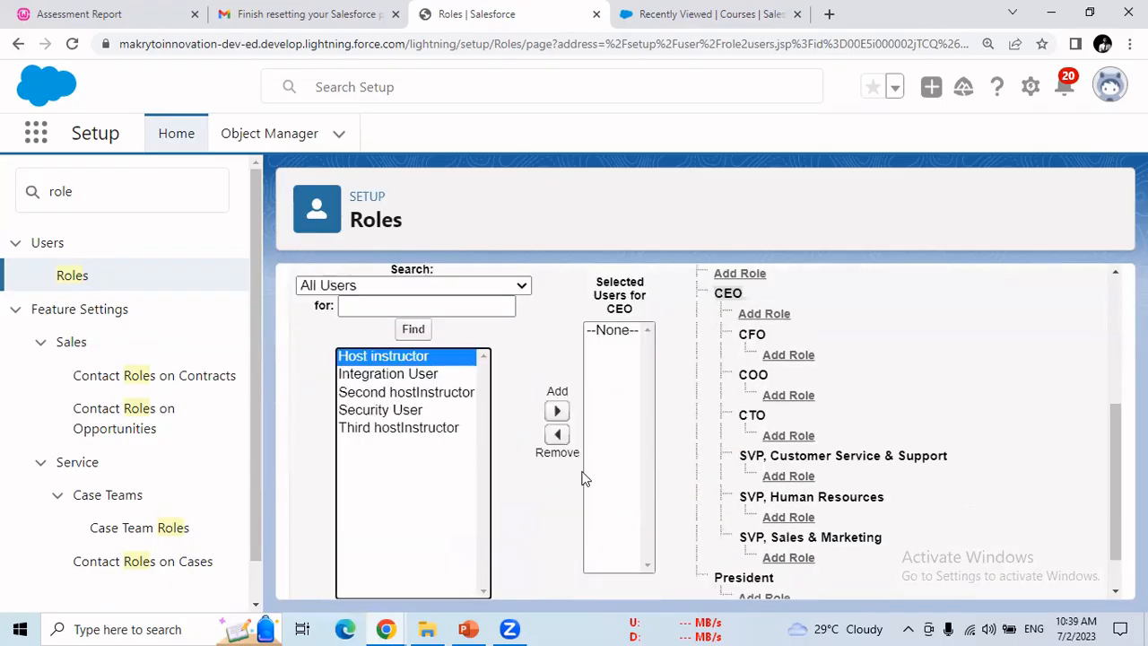
{"action": "left_click", "coordinate": [556, 487]}
{"action": "scroll", "coordinate": [1115, 466], "scroll_direction": "down", "scroll_amount": 1}
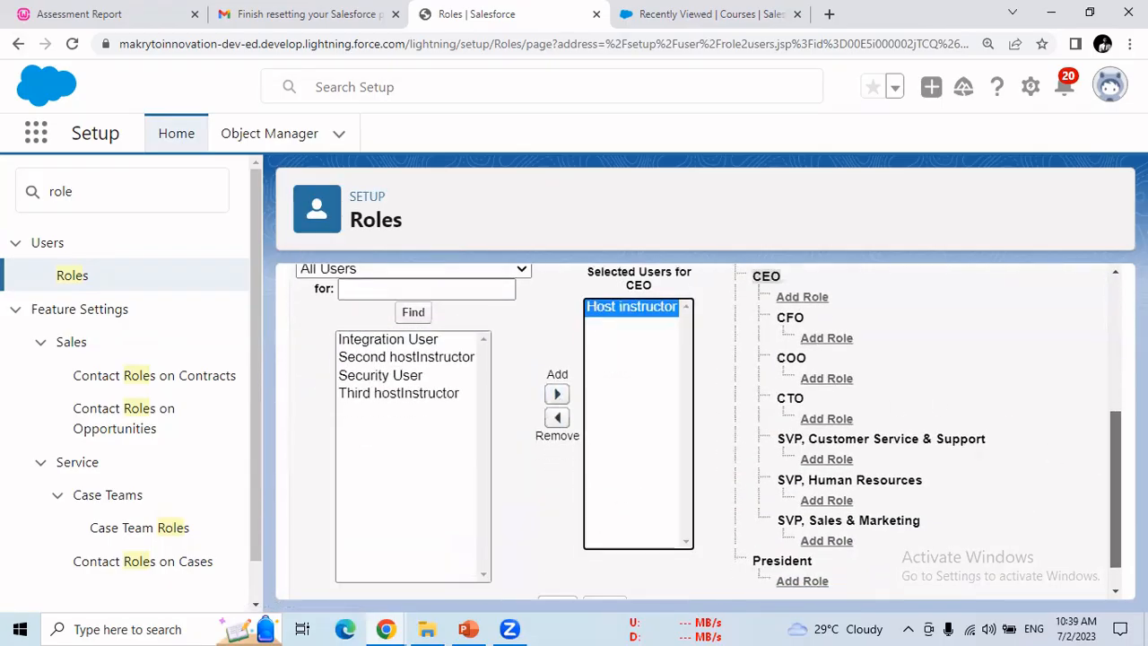
{"action": "left_click", "coordinate": [572, 572]}
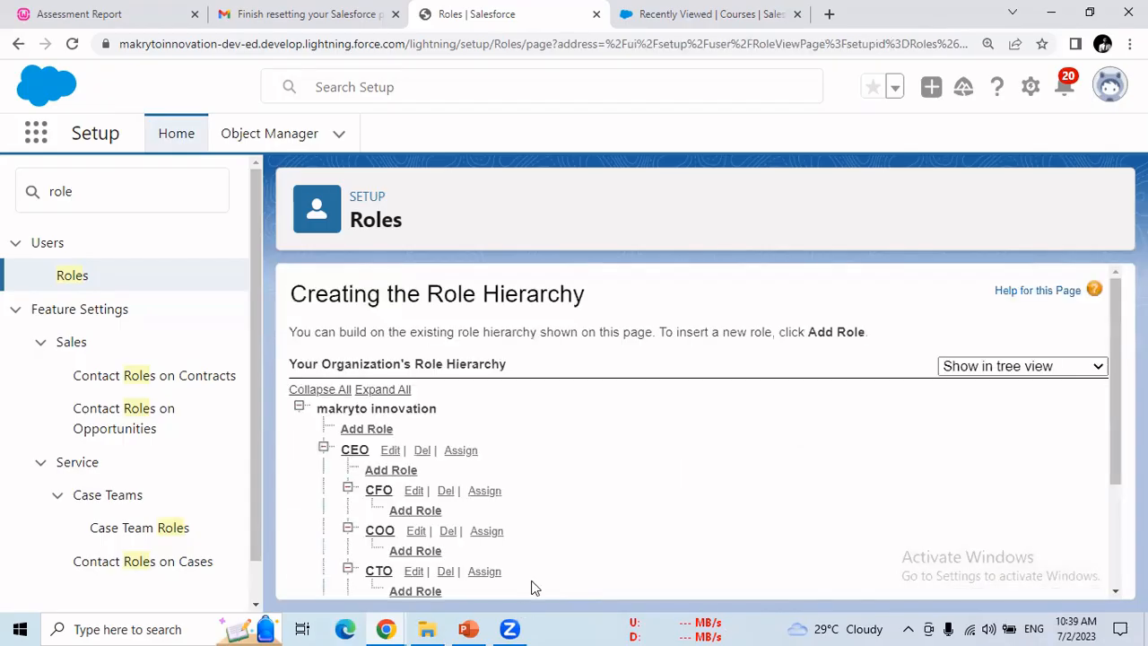
{"action": "left_click_drag", "start_coordinate": [1115, 344], "coordinate": [1115, 453]}
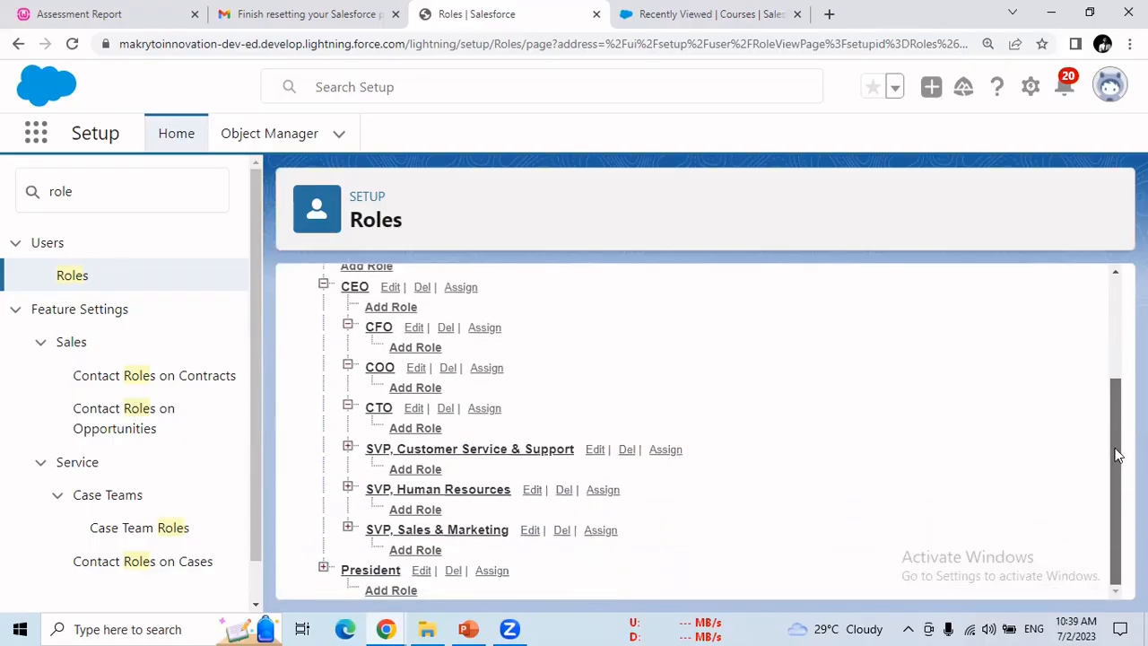
{"action": "scroll", "coordinate": [1116, 453], "scroll_direction": "up", "scroll_amount": 2}
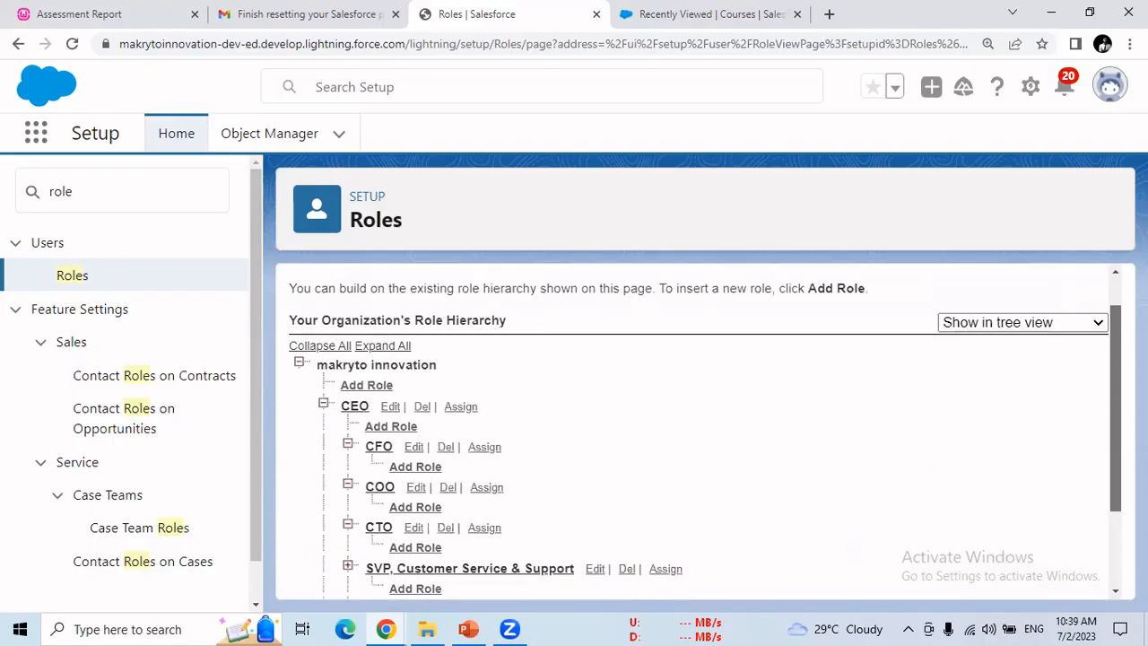
{"action": "scroll", "coordinate": [1098, 497], "scroll_direction": "up", "scroll_amount": 1}
{"action": "scroll", "coordinate": [1098, 497], "scroll_direction": "down", "scroll_amount": 4}
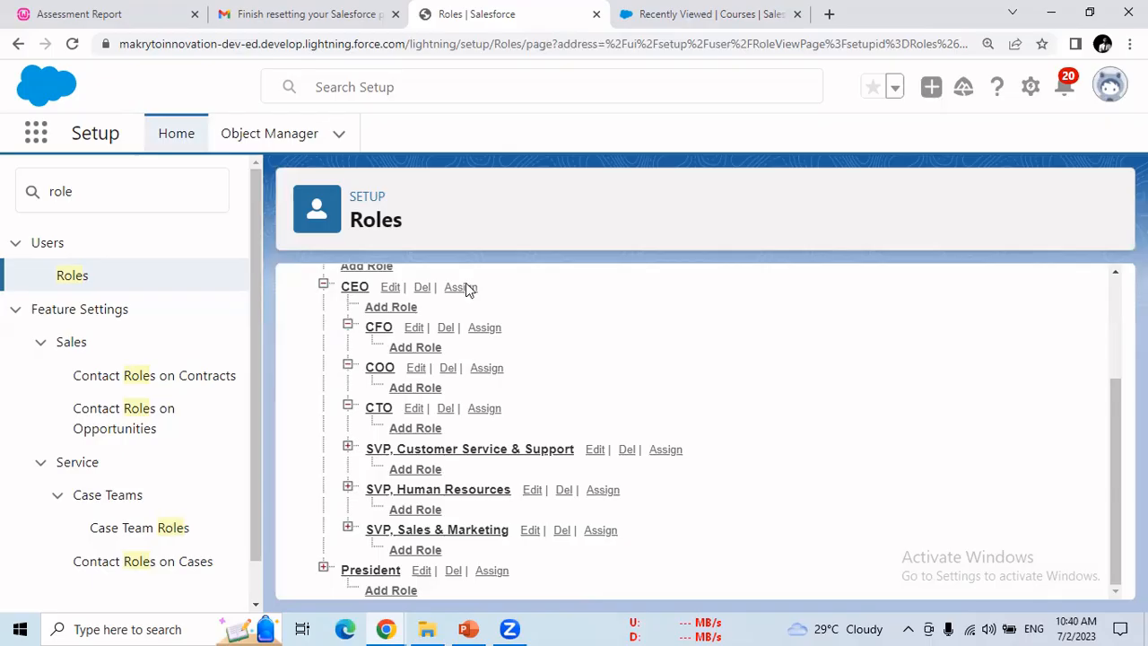
Step: Create a Team Lead role (name Team_Lead, reports name Team Lead) reporting to CTO
{"action": "scroll", "coordinate": [681, 441], "scroll_direction": "up", "scroll_amount": 2}
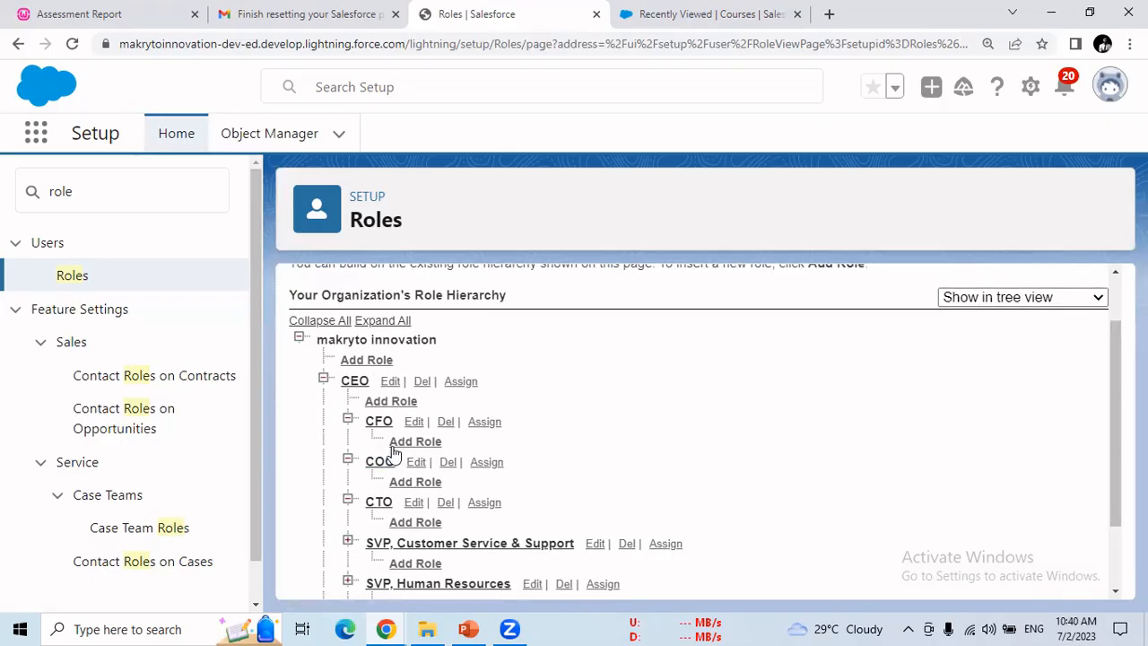
{"action": "left_click", "coordinate": [420, 526]}
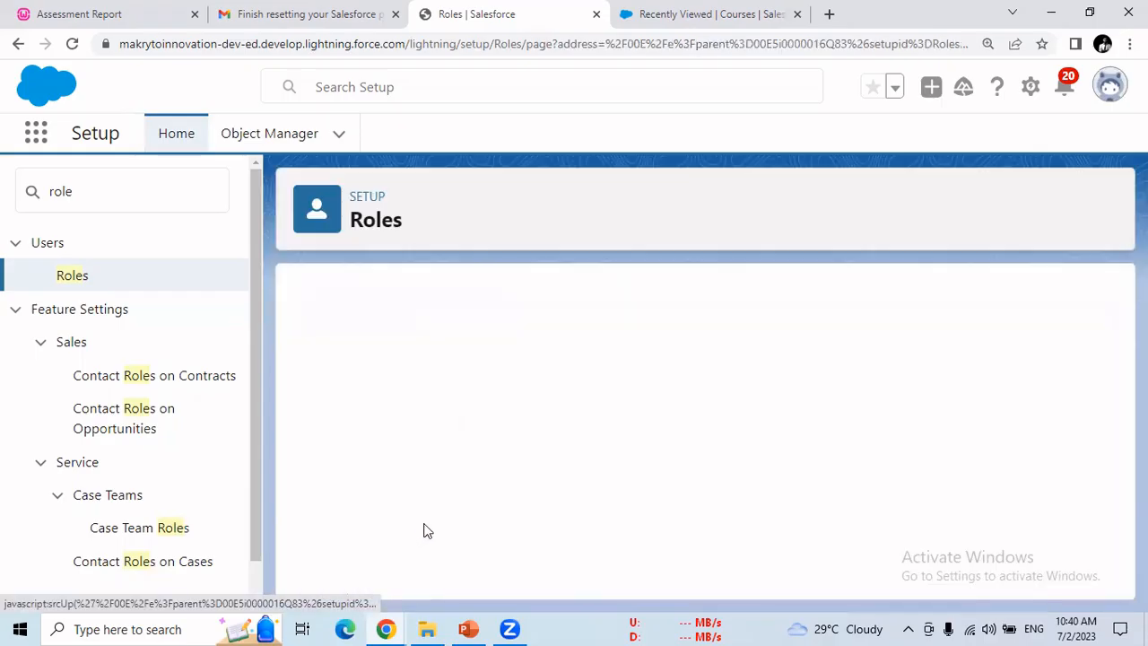
{"action": "type", "text": "Team Lead"}
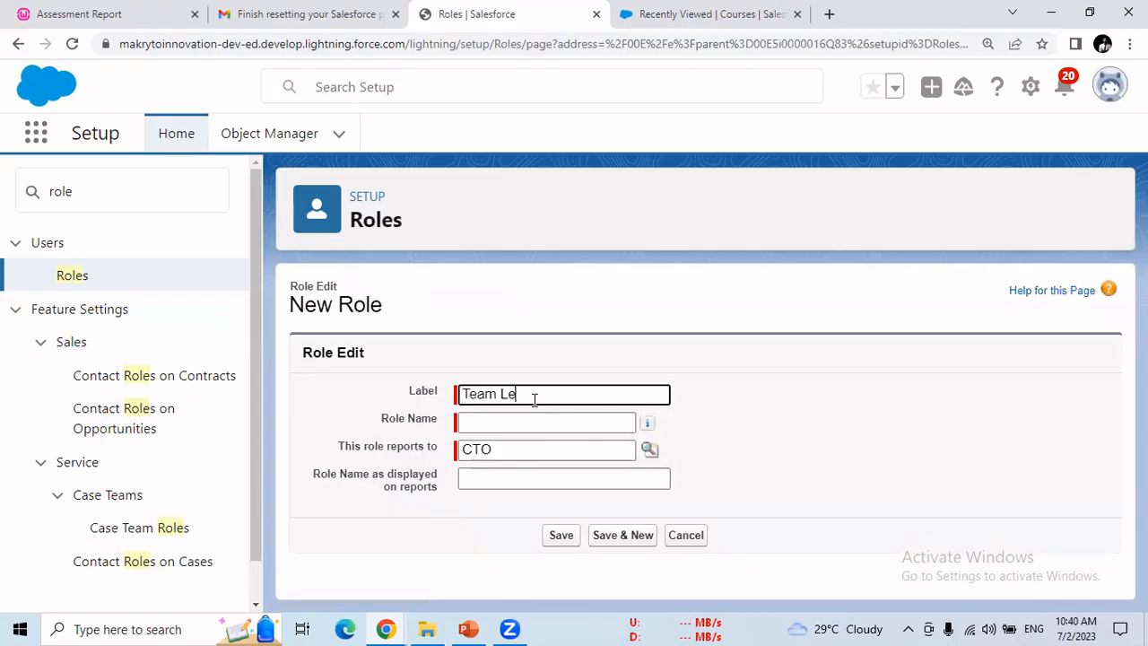
{"action": "left_click", "coordinate": [609, 430]}
{"action": "key", "text": "shift+Tab"}
{"action": "key", "text": "ctrl+c"}
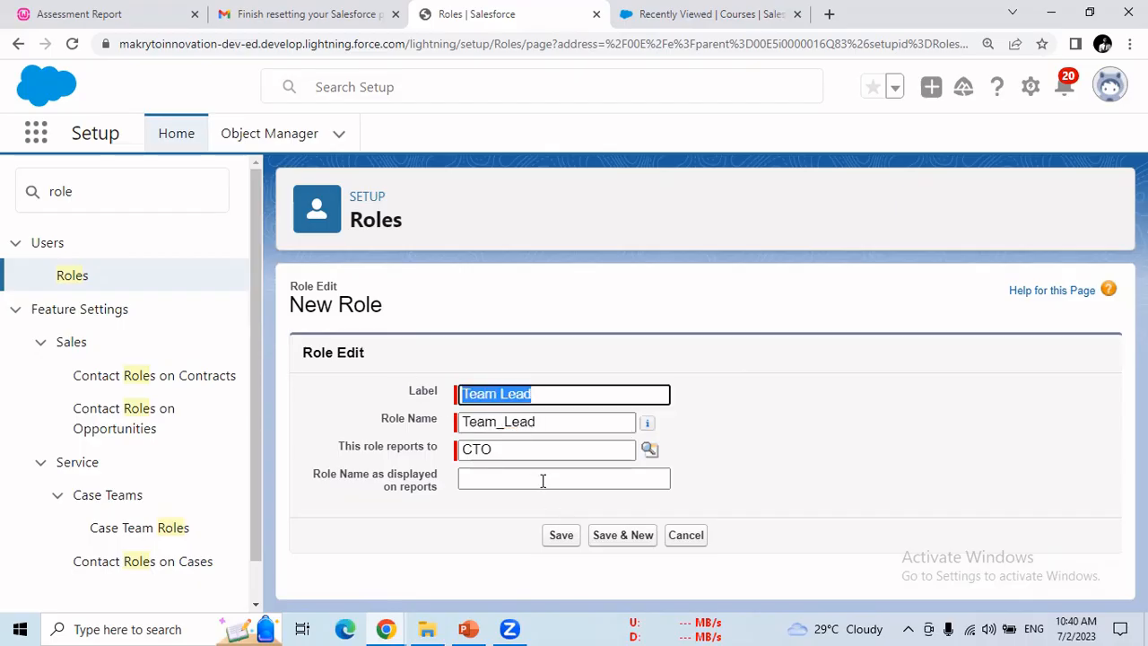
{"action": "left_click", "coordinate": [541, 477]}
{"action": "key", "text": "ctrl+v"}
{"action": "left_click", "coordinate": [566, 536]}
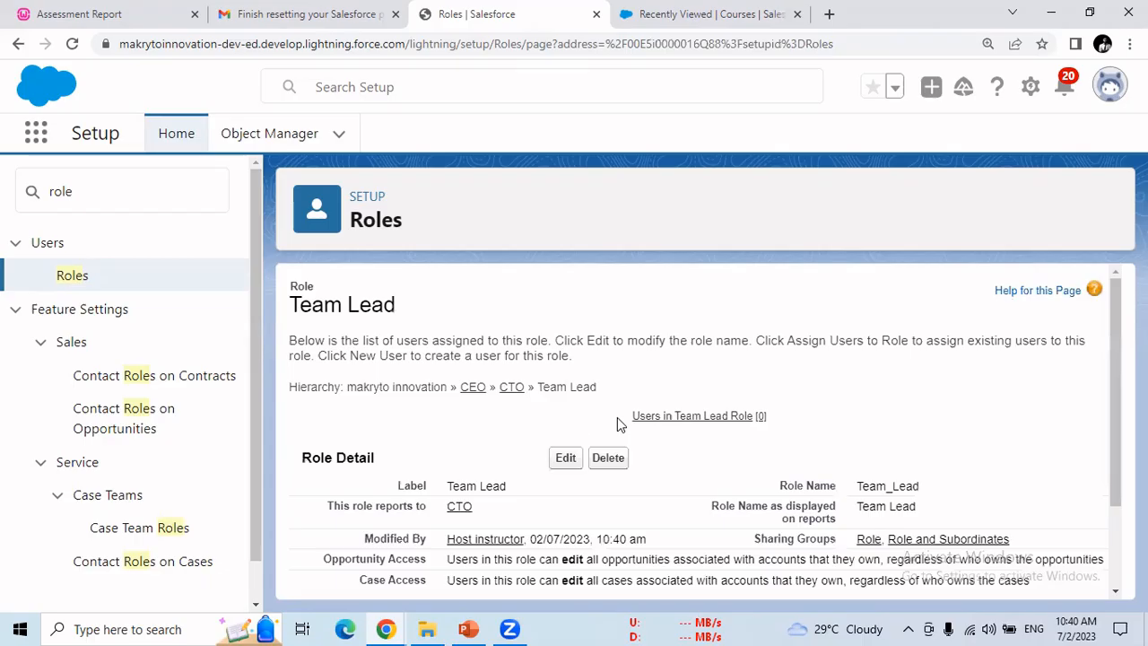
Step: Reopen the role hierarchy via Roles > Set Up Roles and locate Team Lead under CTO
{"action": "left_click", "coordinate": [466, 389]}
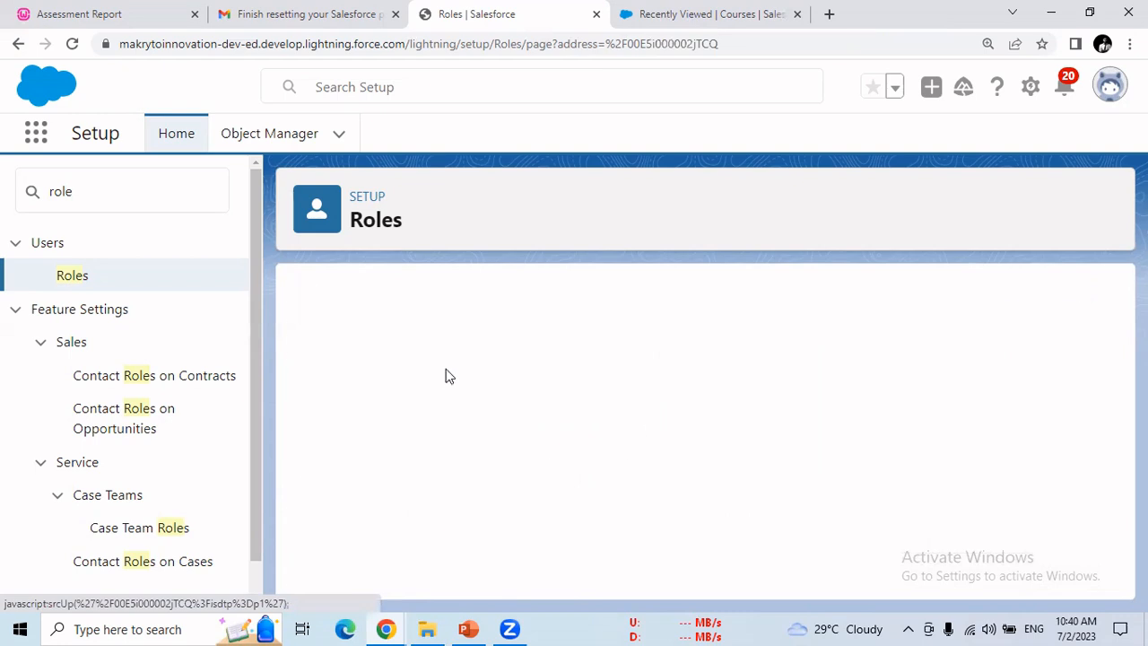
{"action": "left_click", "coordinate": [54, 284]}
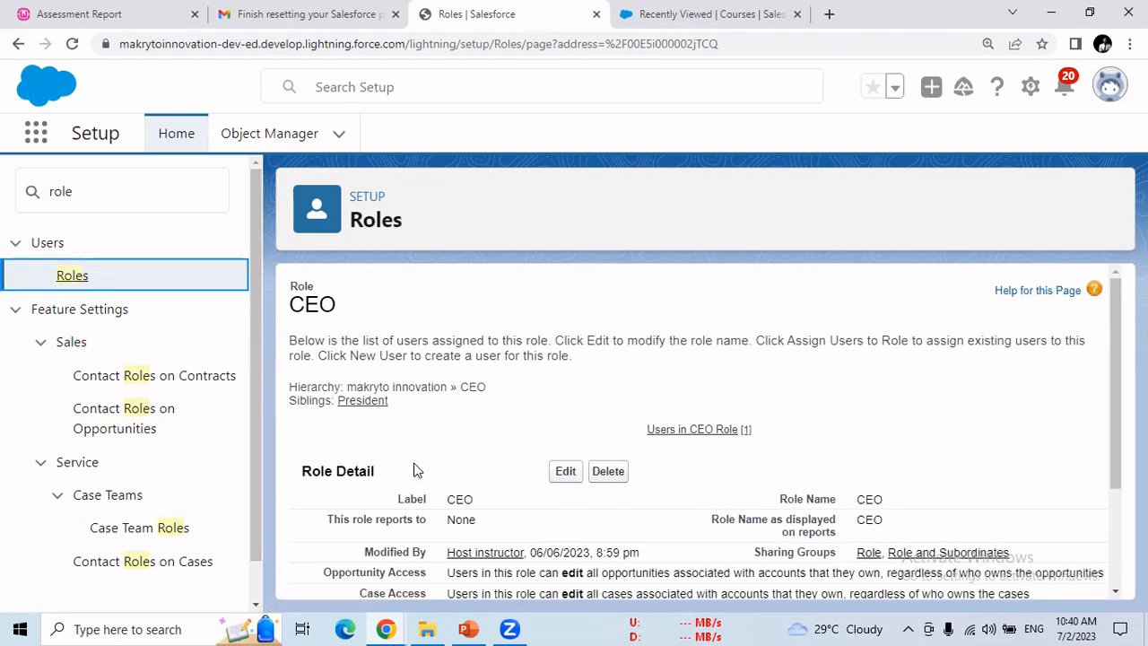
{"action": "left_click", "coordinate": [75, 282]}
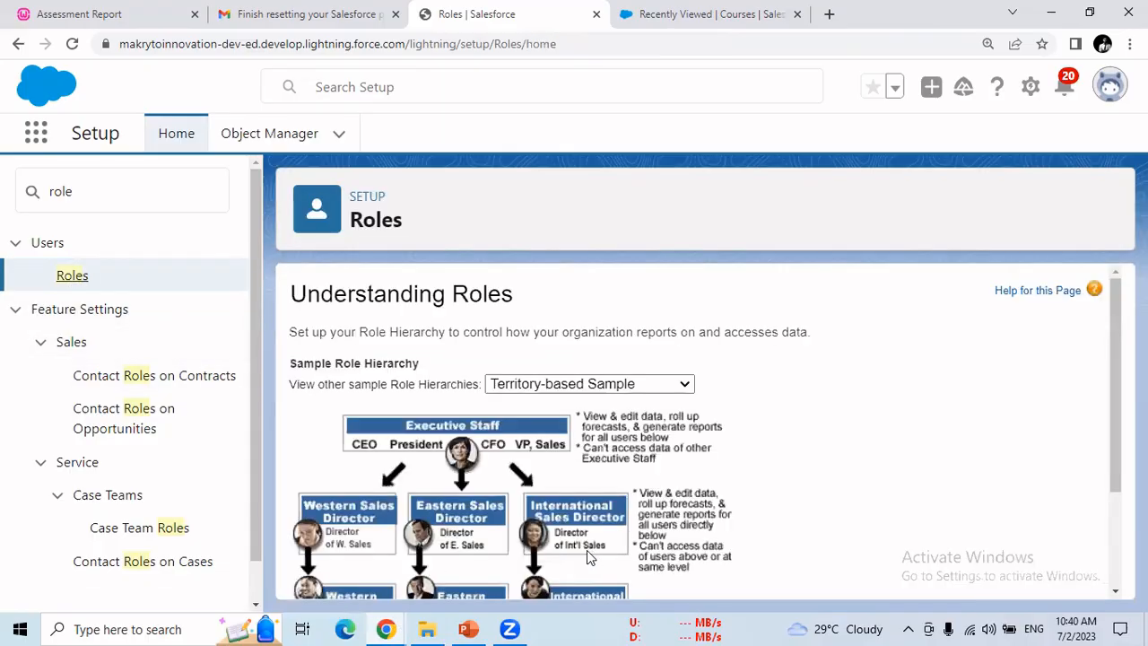
{"action": "left_click_drag", "start_coordinate": [1119, 422], "coordinate": [1111, 512]}
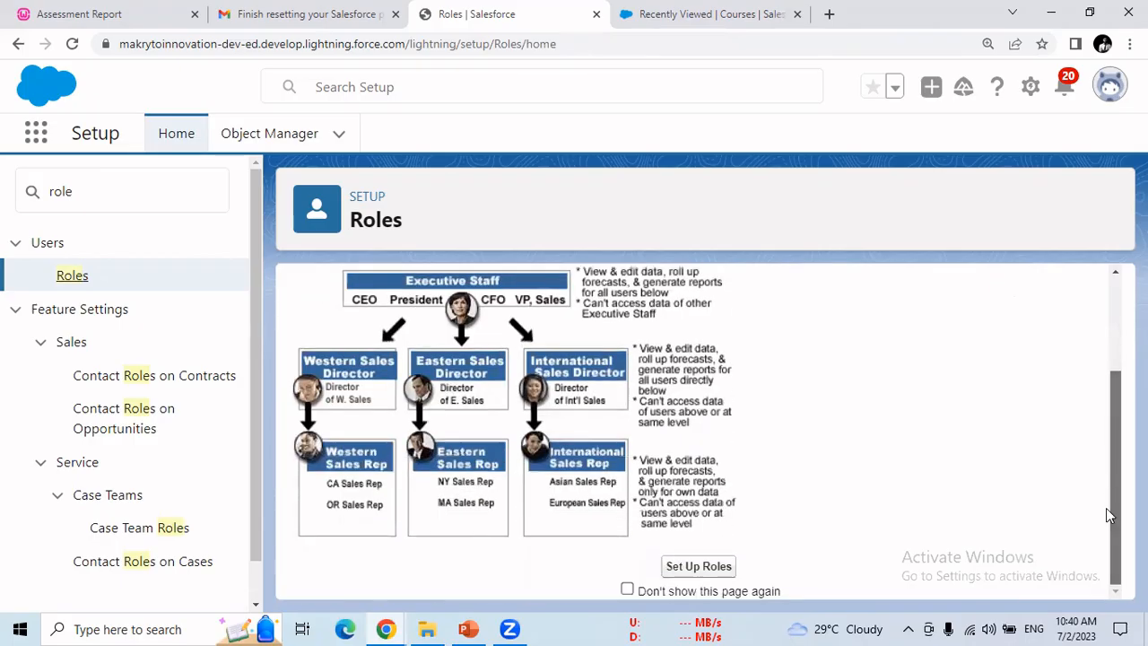
{"action": "left_click", "coordinate": [699, 566]}
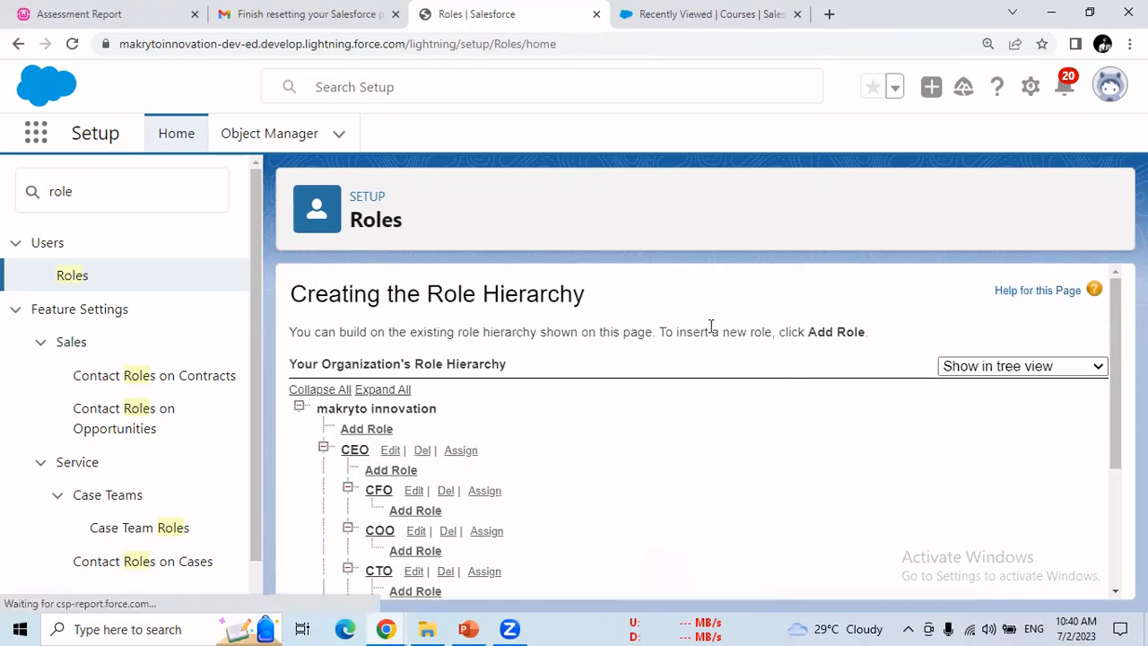
{"action": "left_click_drag", "start_coordinate": [1116, 415], "coordinate": [1117, 469]}
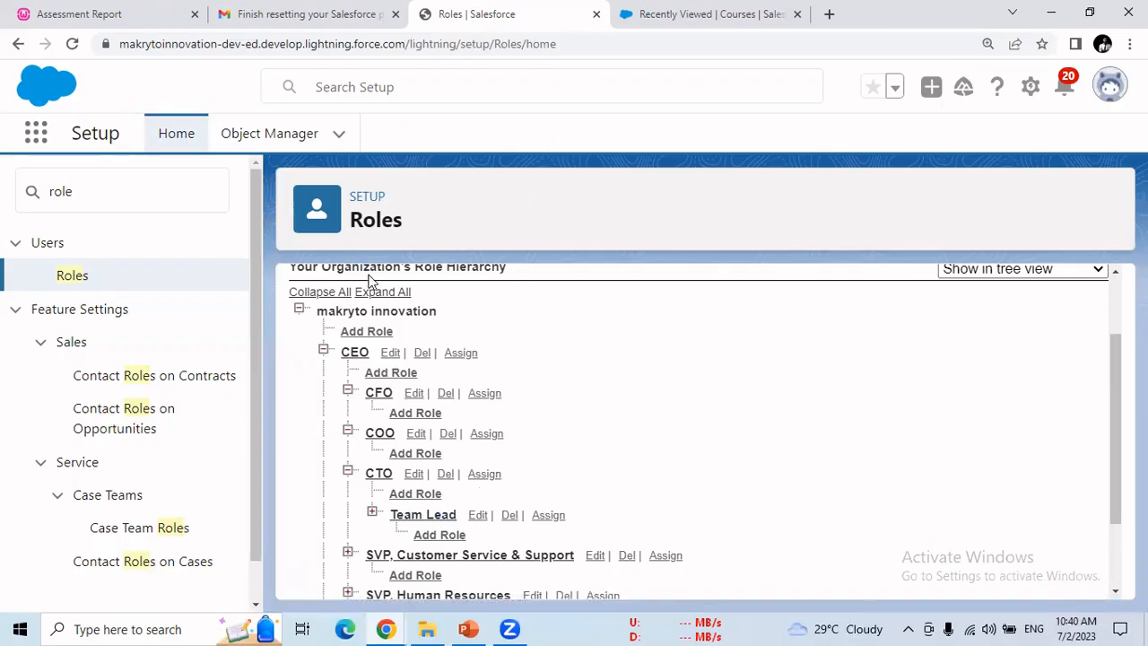
{"action": "left_click", "coordinate": [473, 628]}
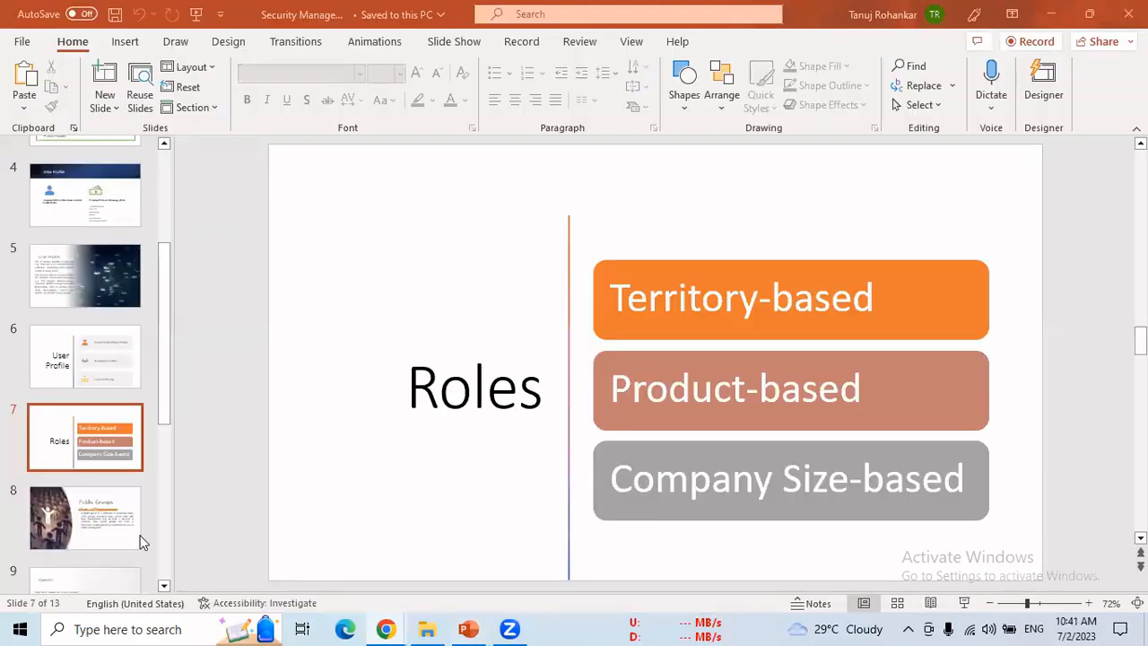
Step: Show PowerPoint slide 8, Public Groups, then return to the Salesforce Roles page
{"action": "left_click", "coordinate": [128, 536]}
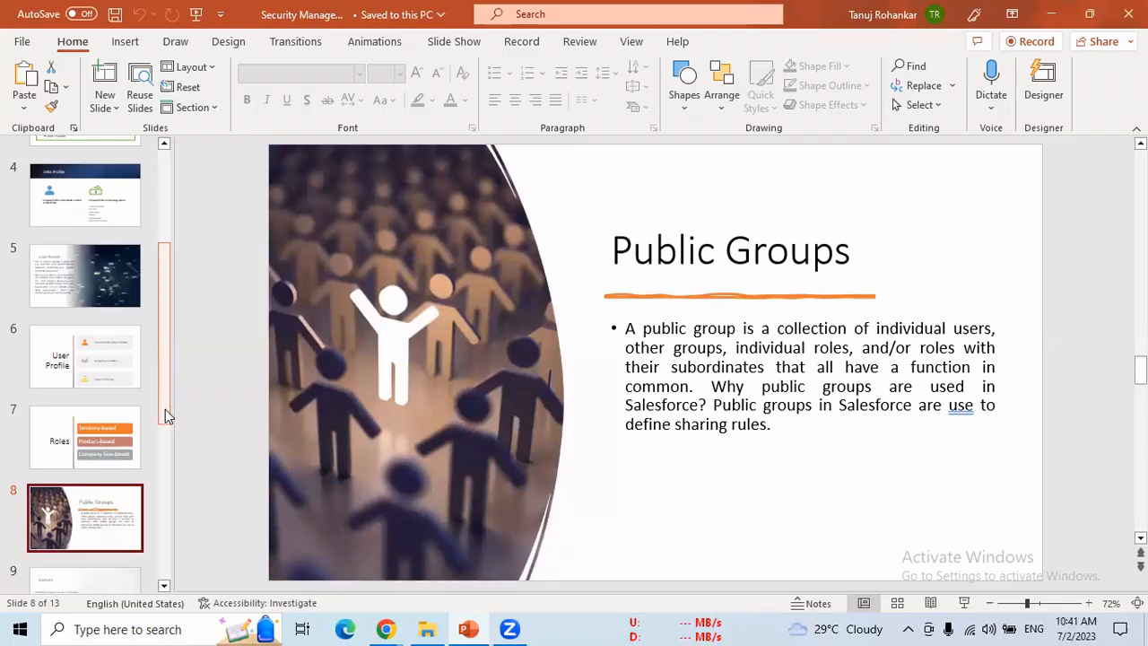
{"action": "key", "text": "alt+Tab"}
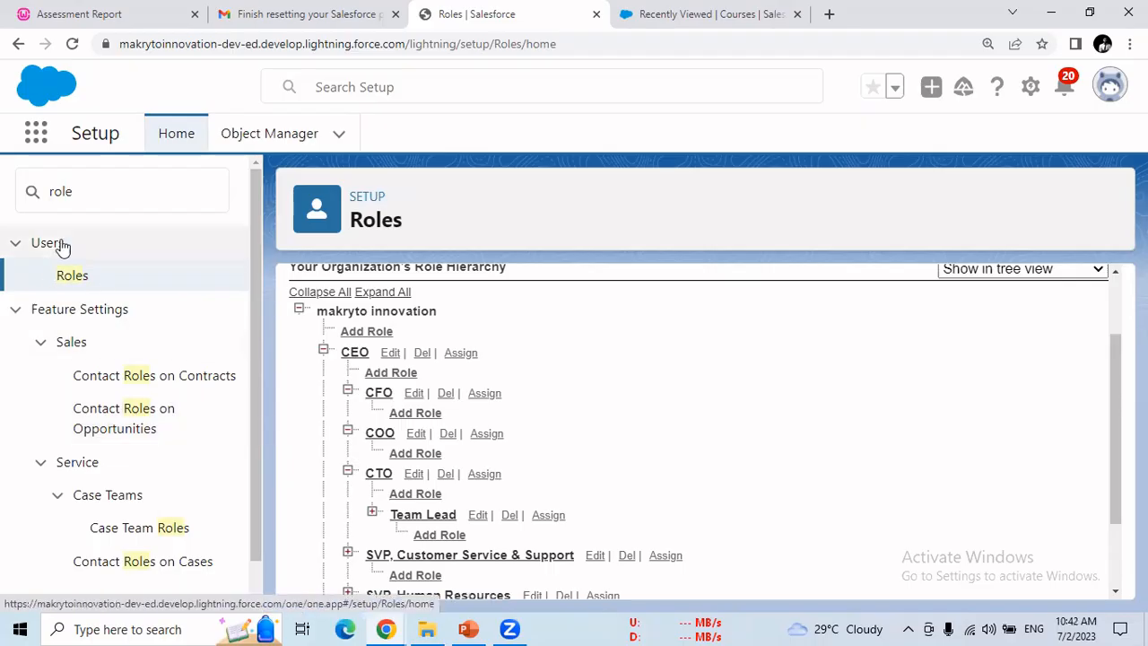
Step: Search Setup for 'user' and open the Public Groups page
{"action": "left_click", "coordinate": [90, 199]}
{"action": "type", "text": "user"}
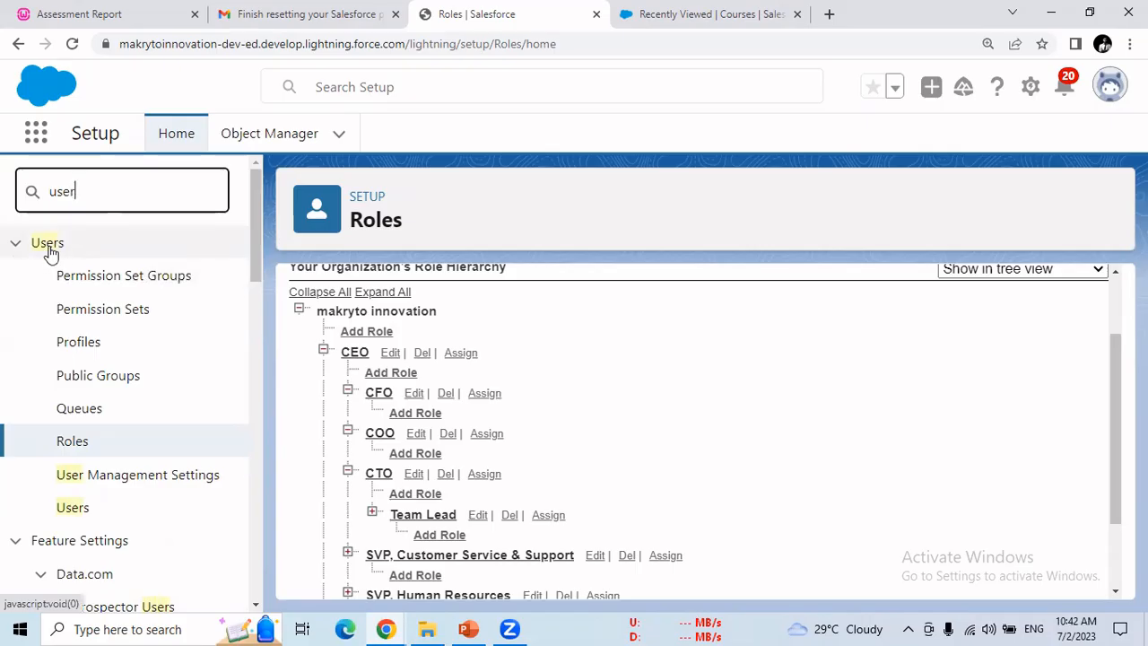
{"action": "left_click", "coordinate": [110, 384]}
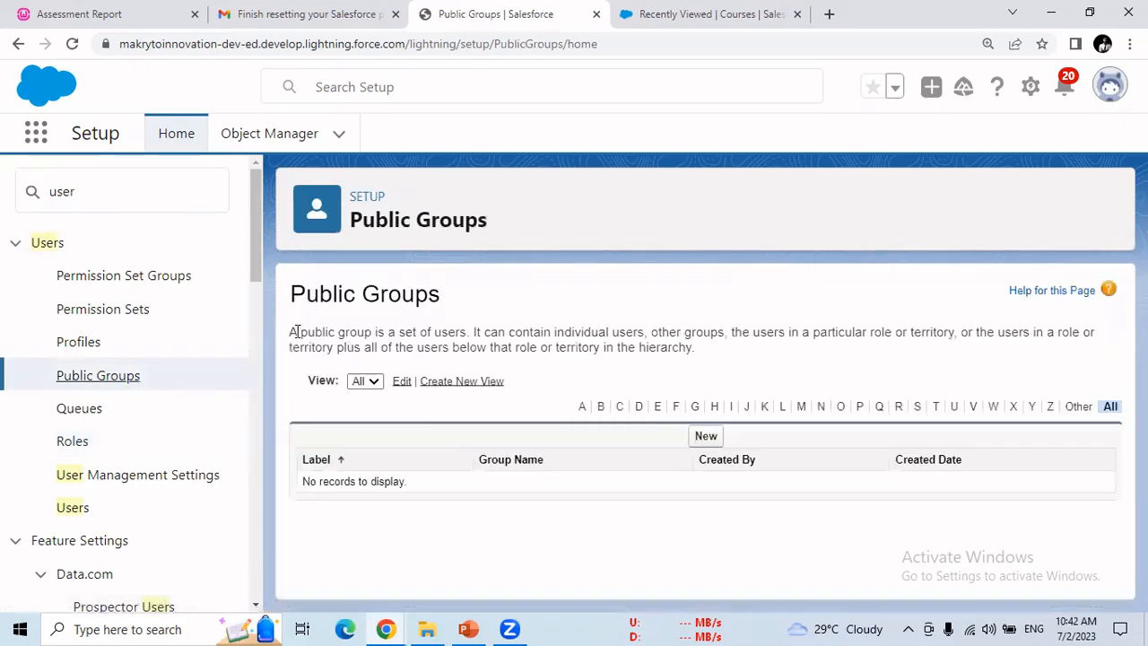
{"action": "left_click", "coordinate": [468, 628]}
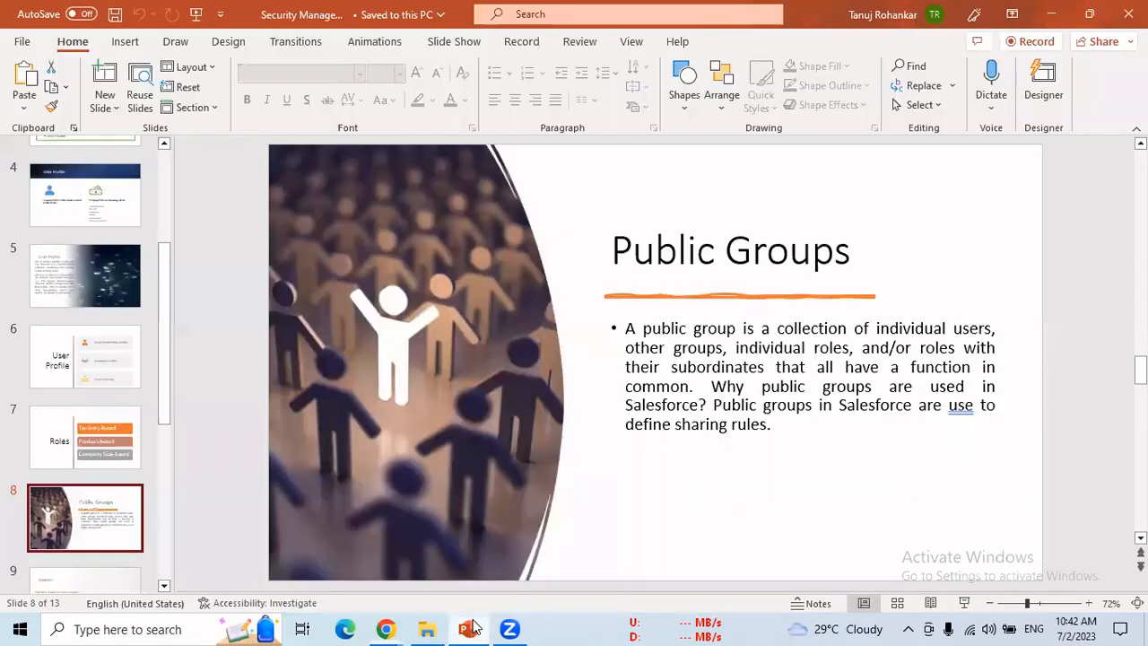
{"action": "left_click", "coordinate": [468, 628]}
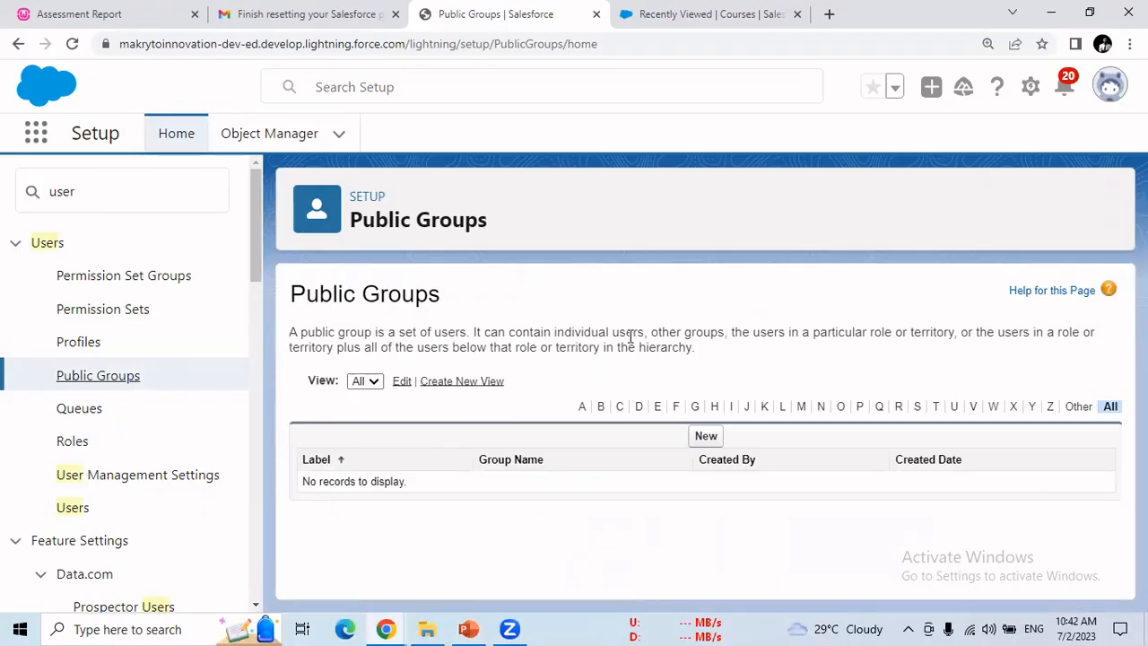
Step: Highlight the description's member kinds: individual users, other groups, roles and subordinates
{"action": "left_click_drag", "start_coordinate": [653, 332], "coordinate": [719, 332]}
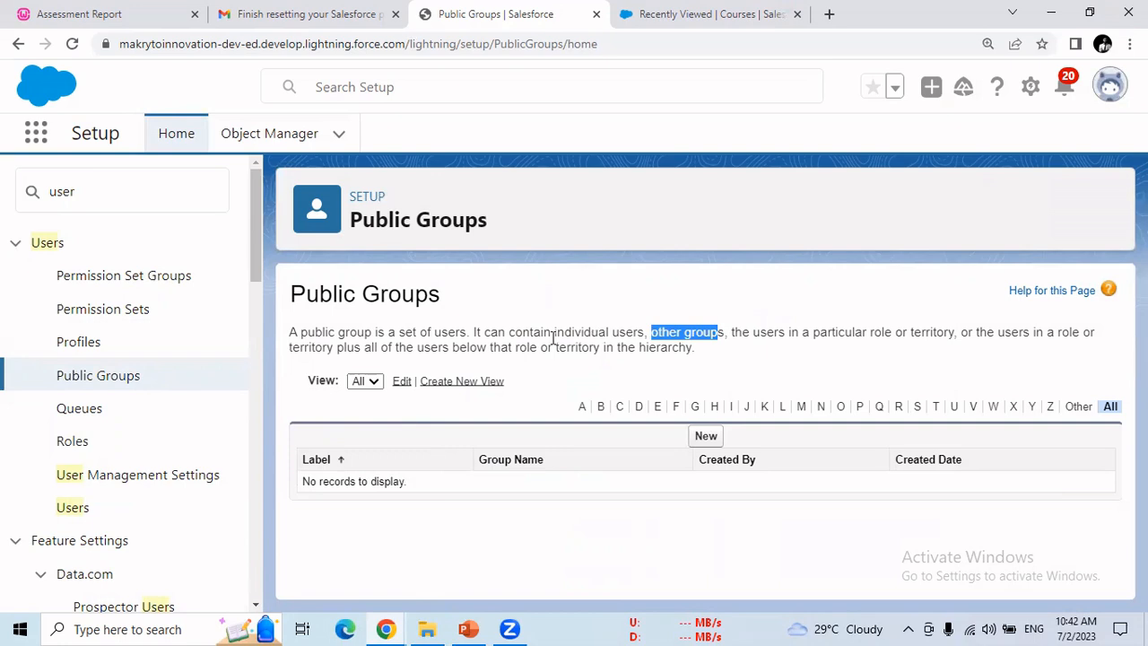
{"action": "left_click_drag", "start_coordinate": [540, 333], "coordinate": [720, 335]}
{"action": "left_click", "coordinate": [719, 348]}
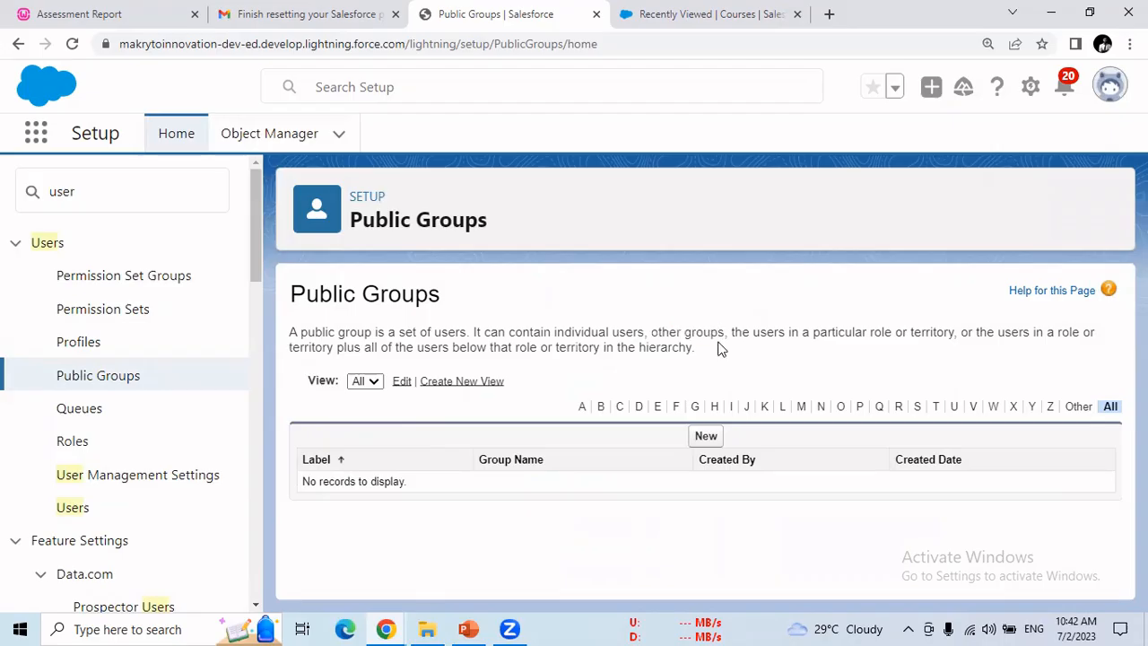
{"action": "left_click_drag", "start_coordinate": [734, 332], "coordinate": [954, 326]}
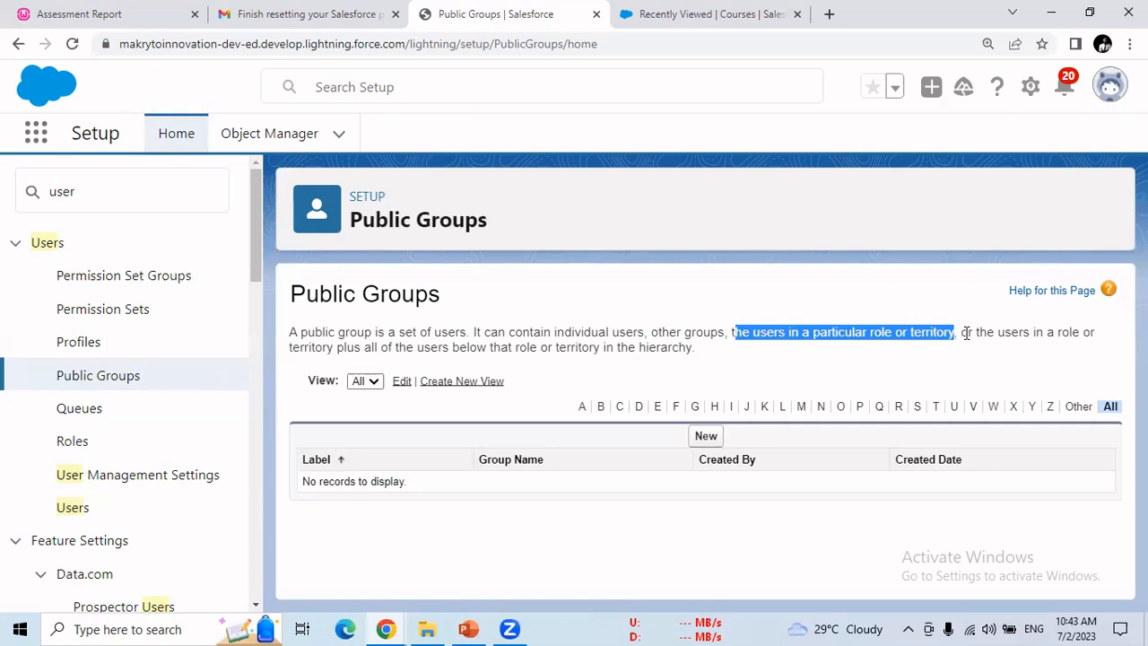
{"action": "left_click_drag", "start_coordinate": [976, 334], "coordinate": [697, 350]}
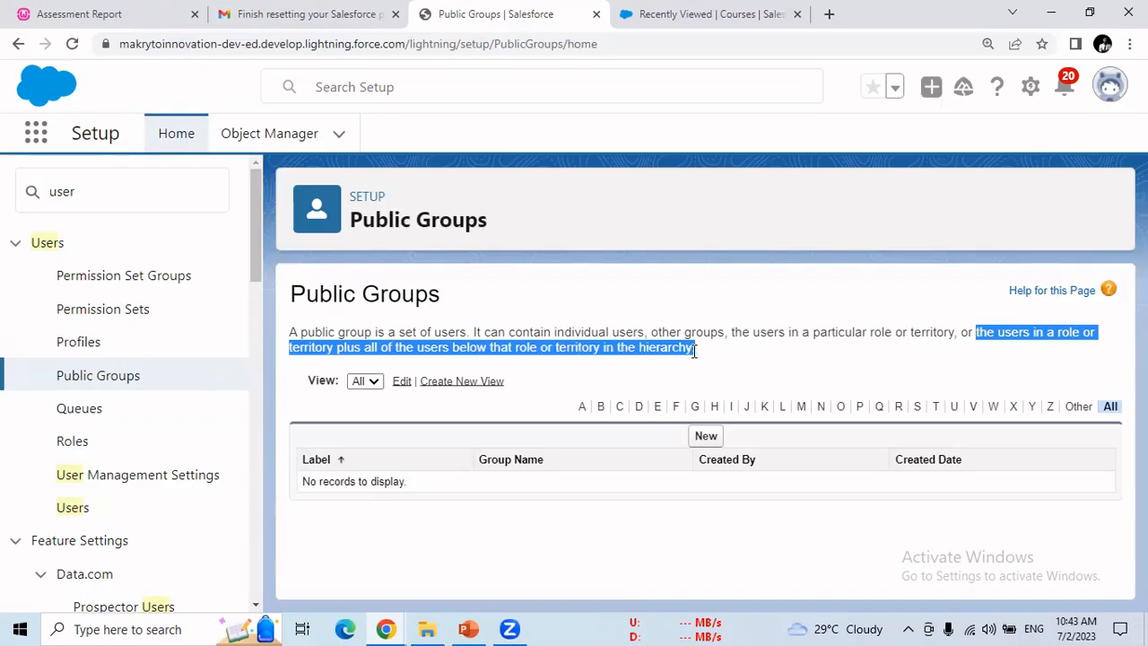
{"action": "double_click", "coordinate": [879, 332]}
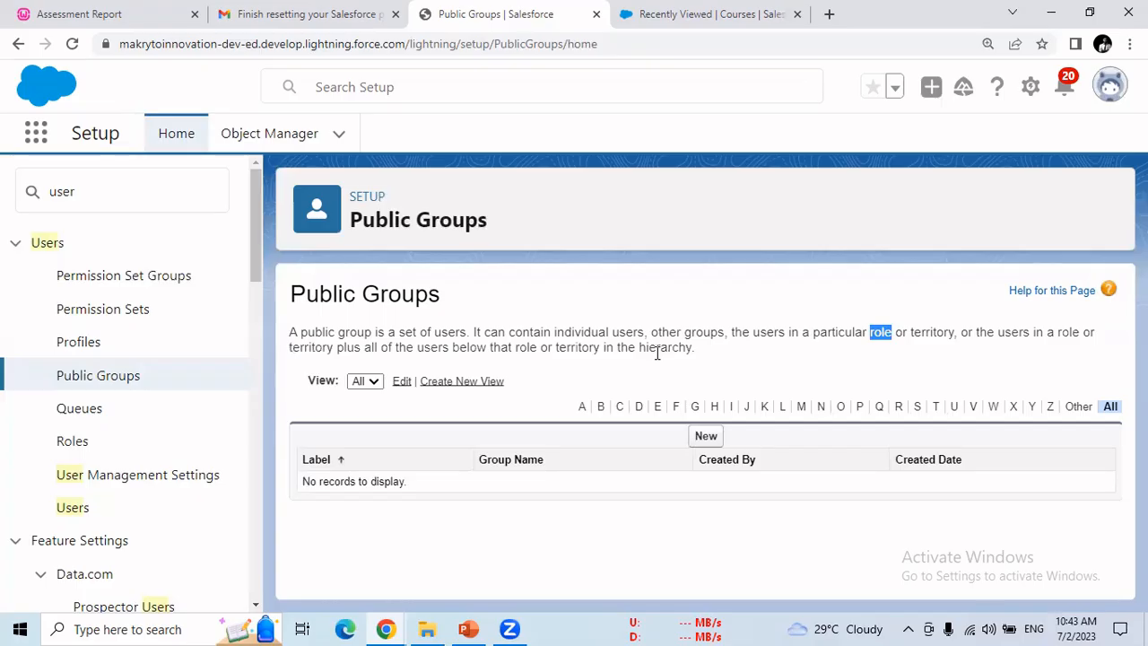
{"action": "left_click_drag", "start_coordinate": [697, 350], "coordinate": [289, 339]}
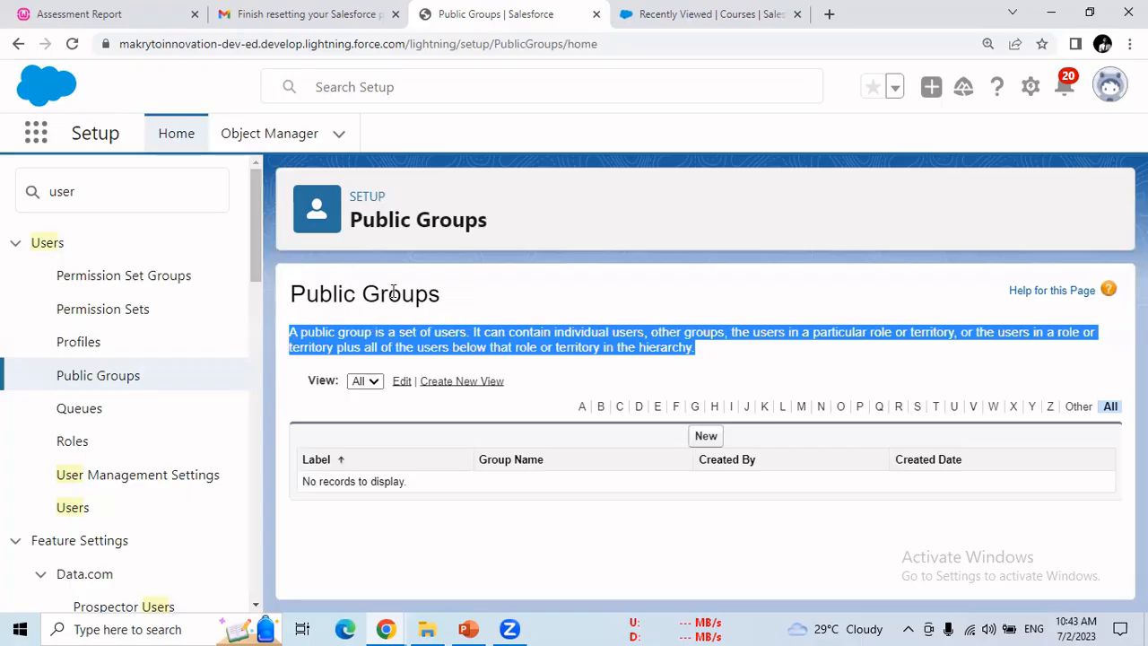
{"action": "left_click_drag", "start_coordinate": [436, 298], "coordinate": [308, 298]}
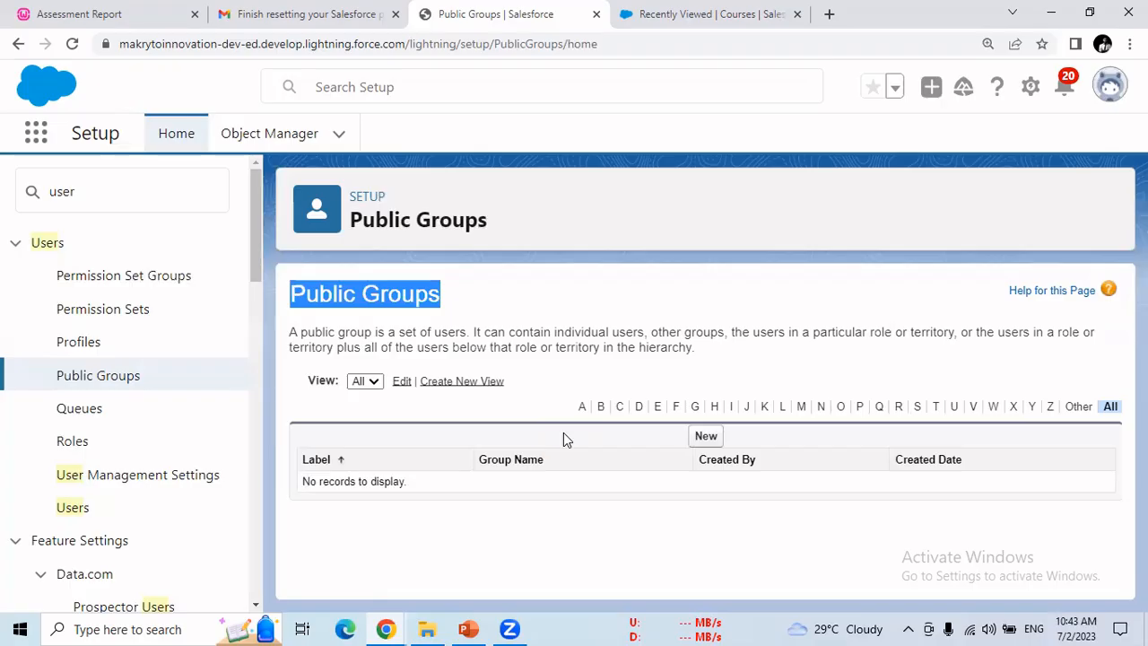
Step: Start a new public group with Label and Group Name PG1 and check the member search options
{"action": "left_click", "coordinate": [706, 437]}
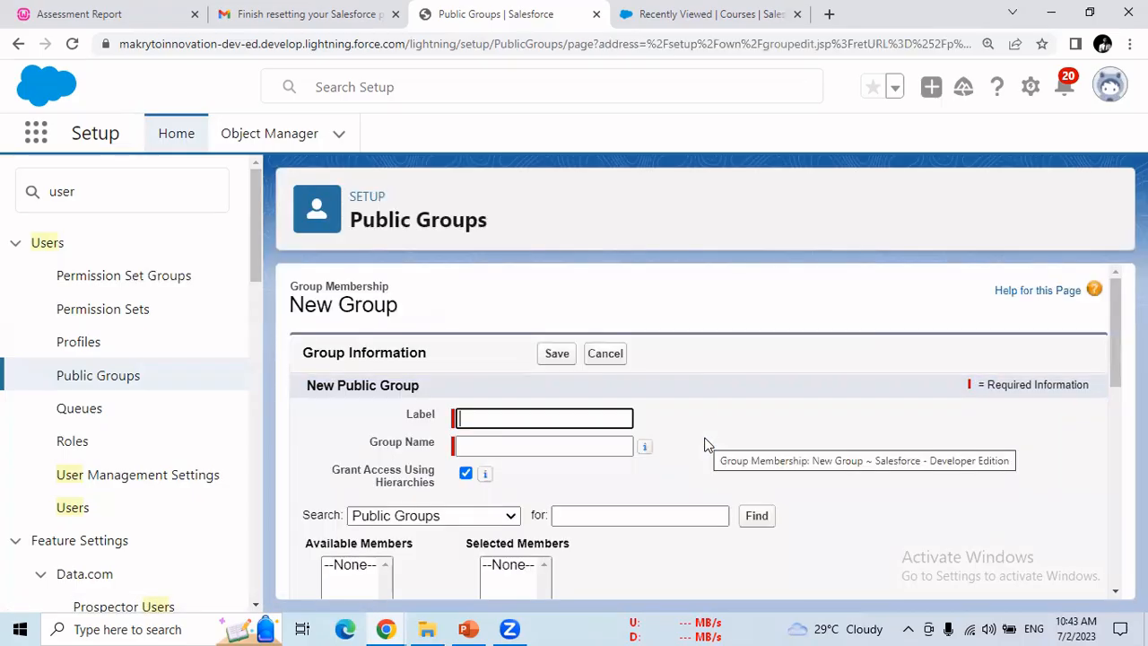
{"action": "left_click", "coordinate": [602, 415]}
{"action": "type", "text": "PG"}
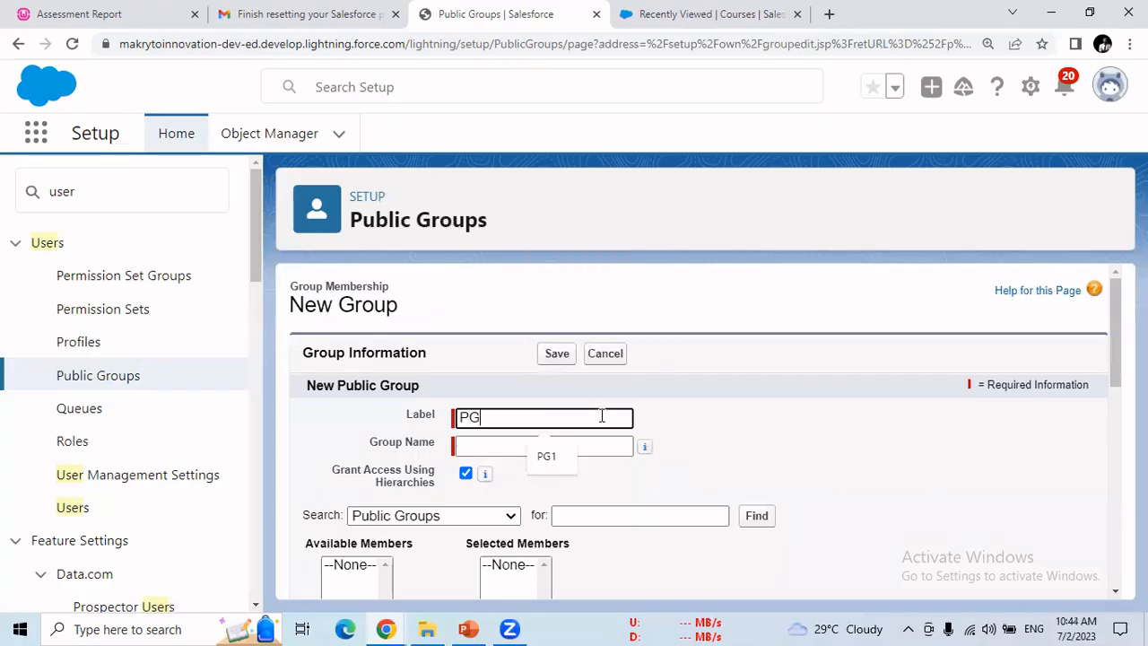
{"action": "type", "text": "1"}
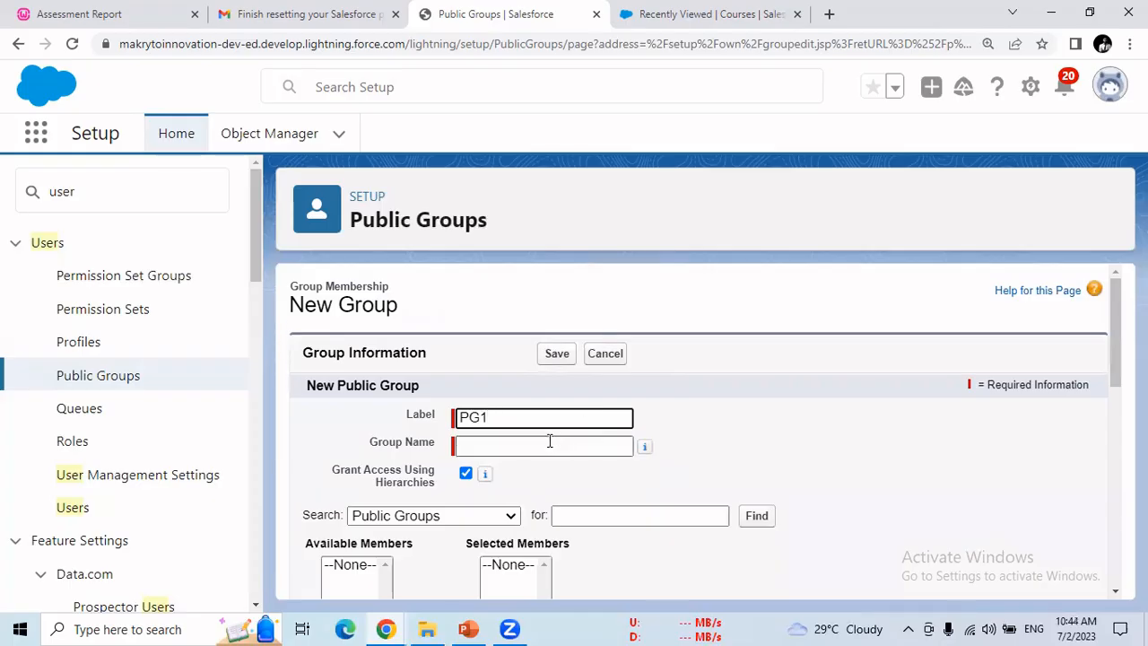
{"action": "left_click", "coordinate": [508, 443]}
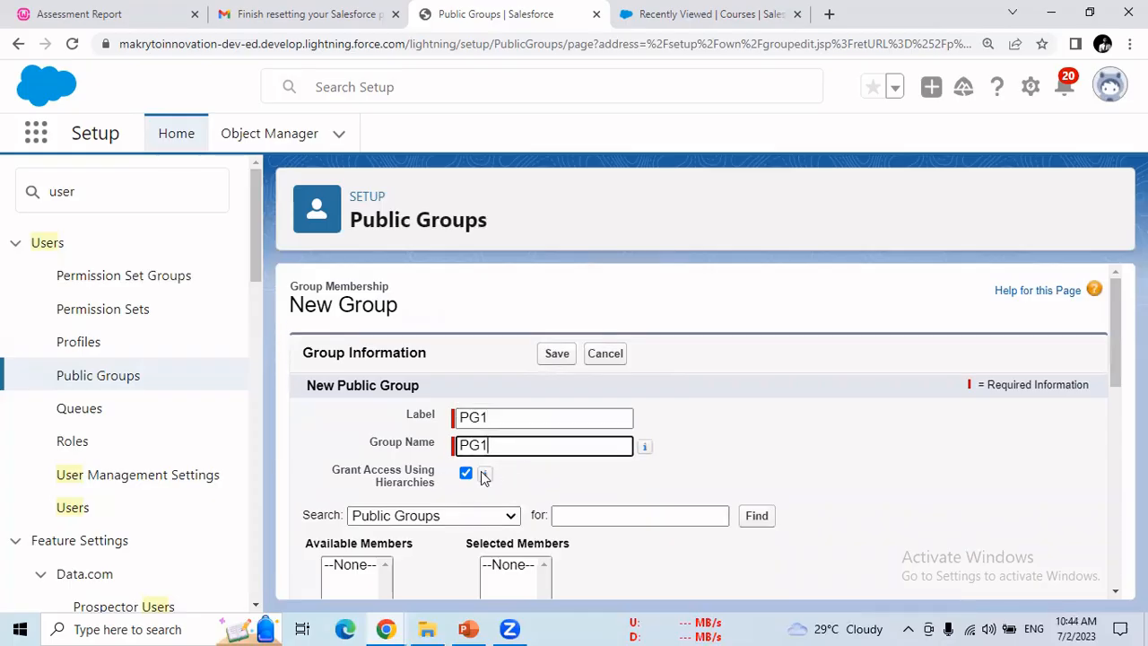
{"action": "scroll", "coordinate": [699, 430], "scroll_direction": "down", "scroll_amount": 2}
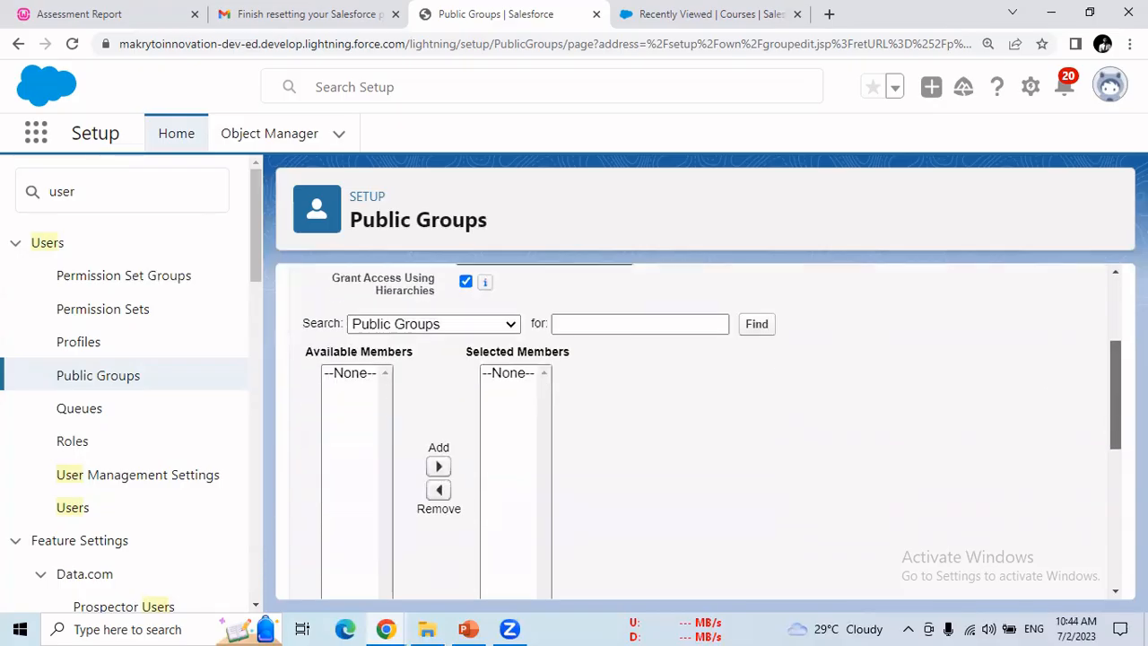
{"action": "left_click", "coordinate": [450, 329]}
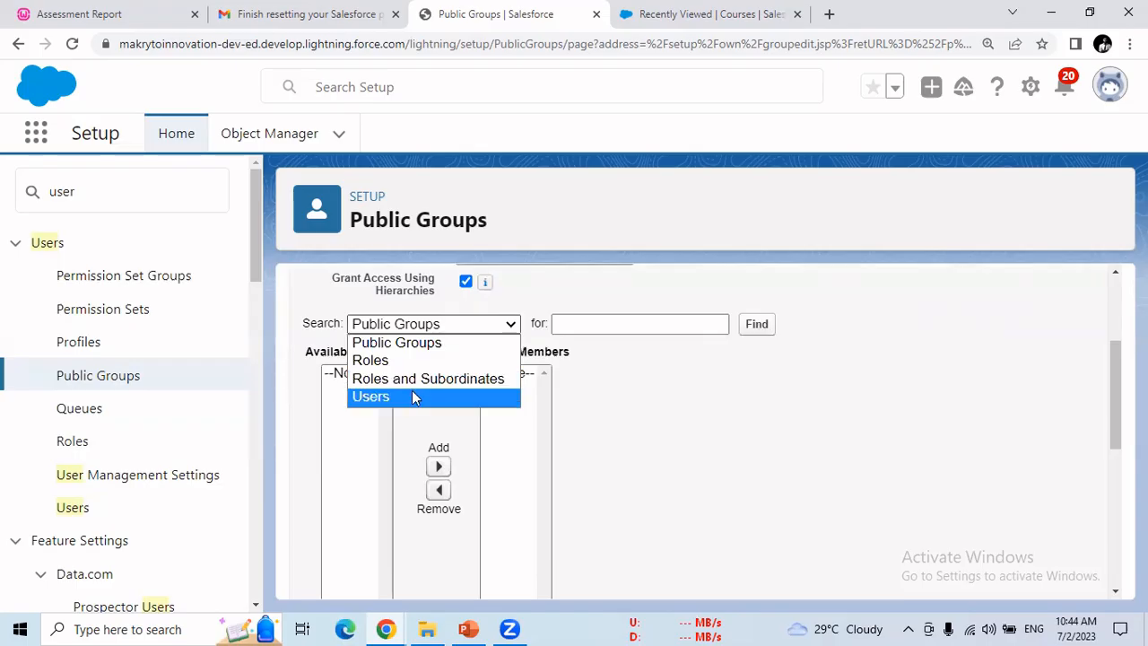
{"action": "left_click", "coordinate": [468, 629]}
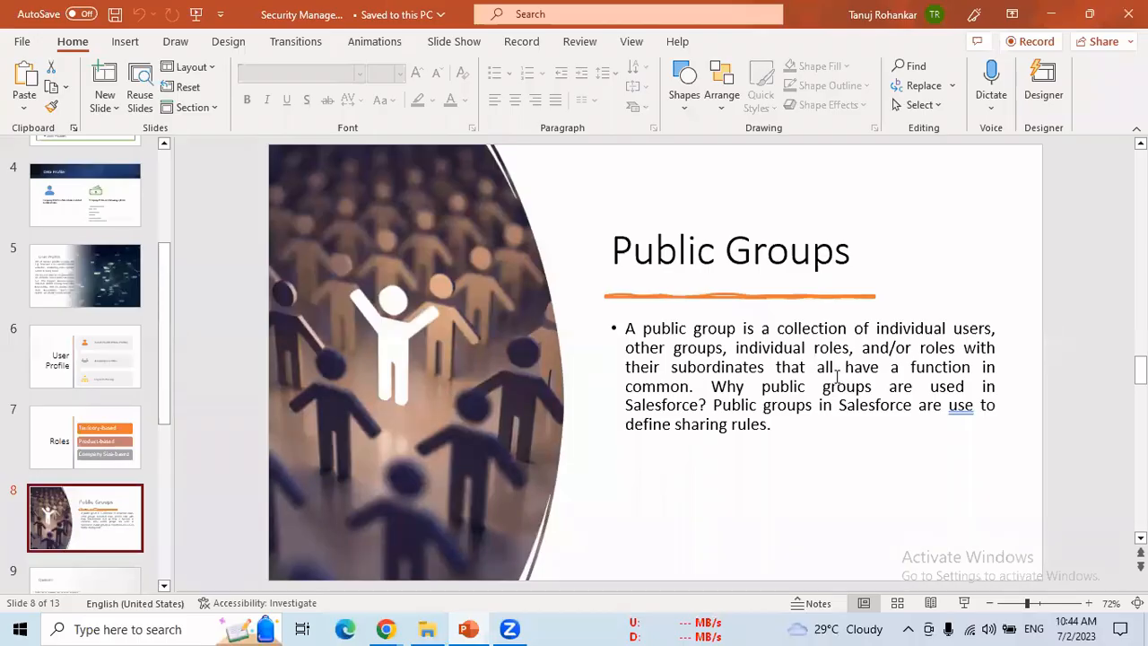
Step: Highlight 'individual users' on the slide and compare with the form's member type list
{"action": "left_click_drag", "start_coordinate": [899, 330], "coordinate": [953, 330]}
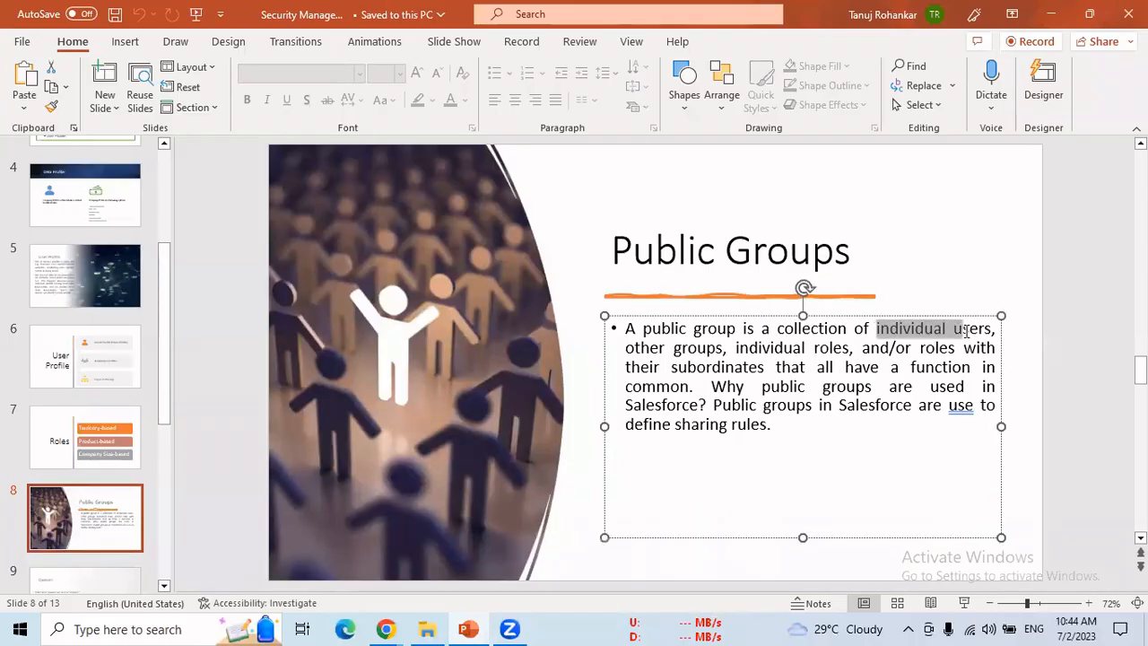
{"action": "mouse_move", "coordinate": [386, 629]}
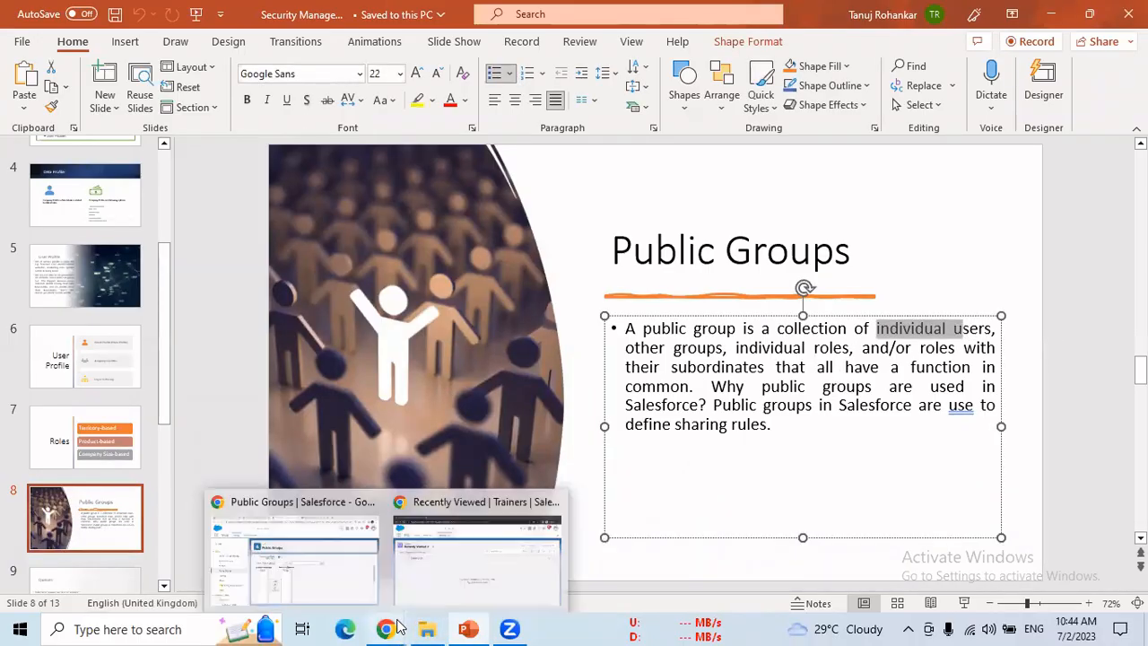
{"action": "left_click", "coordinate": [308, 569]}
{"action": "left_click", "coordinate": [443, 326]}
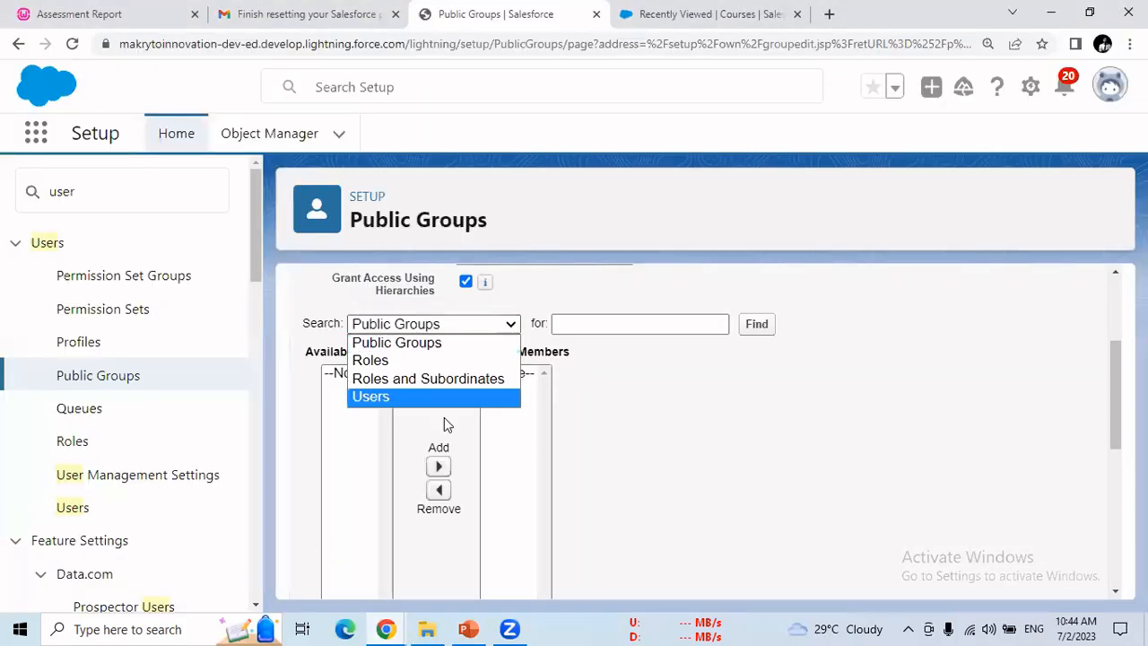
Step: Highlight 'other groups' on the slide and recheck the form's member type choices
{"action": "left_click", "coordinate": [468, 629]}
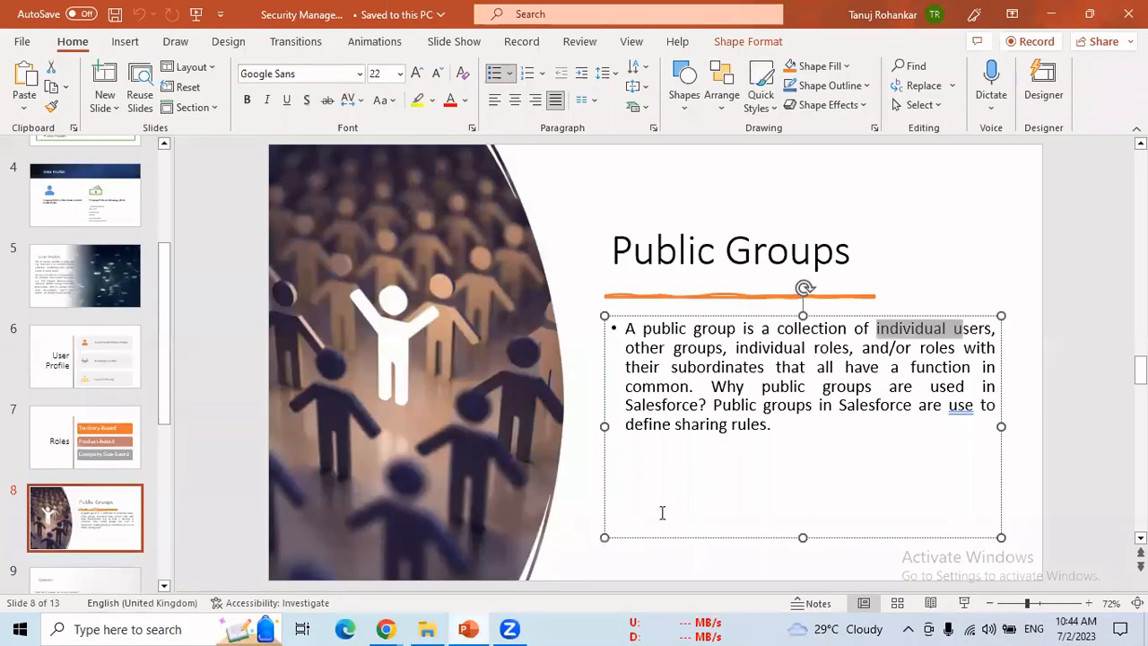
{"action": "left_click_drag", "start_coordinate": [642, 348], "coordinate": [723, 348]}
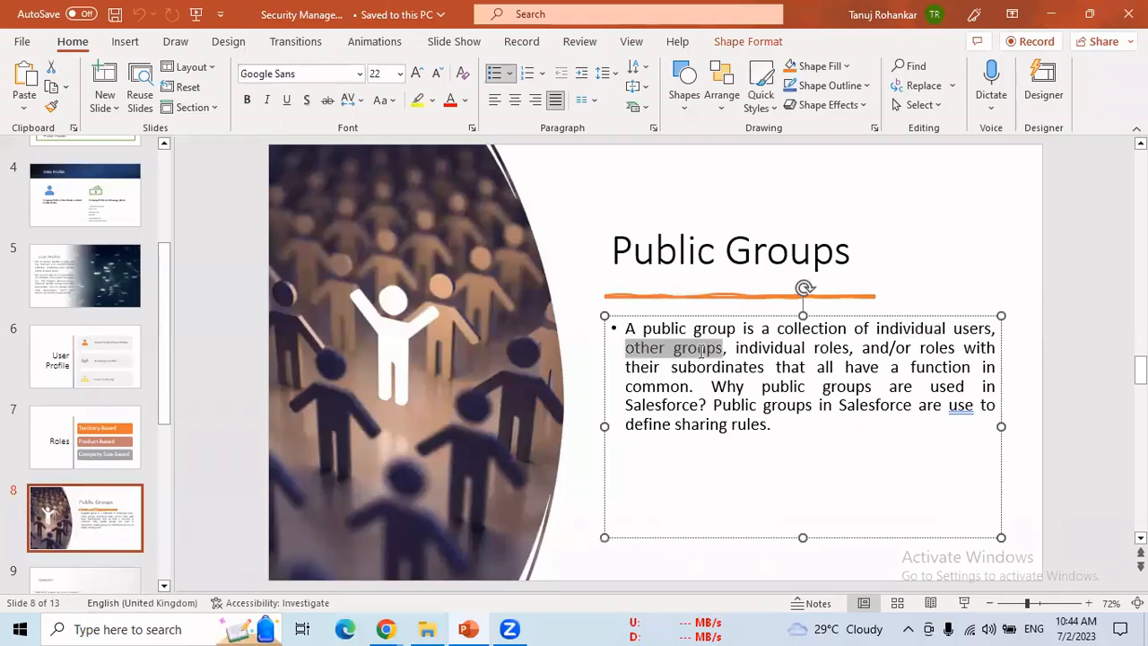
{"action": "mouse_move", "coordinate": [385, 629]}
{"action": "left_click", "coordinate": [319, 560]}
{"action": "left_click", "coordinate": [444, 328]}
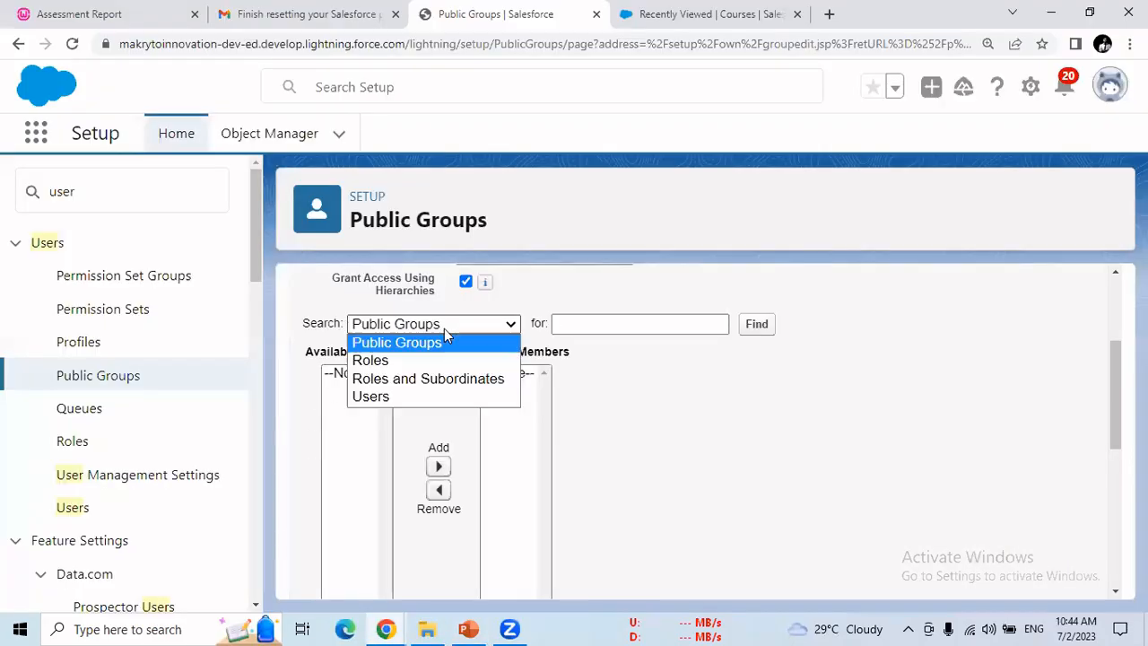
{"action": "left_click", "coordinate": [469, 628]}
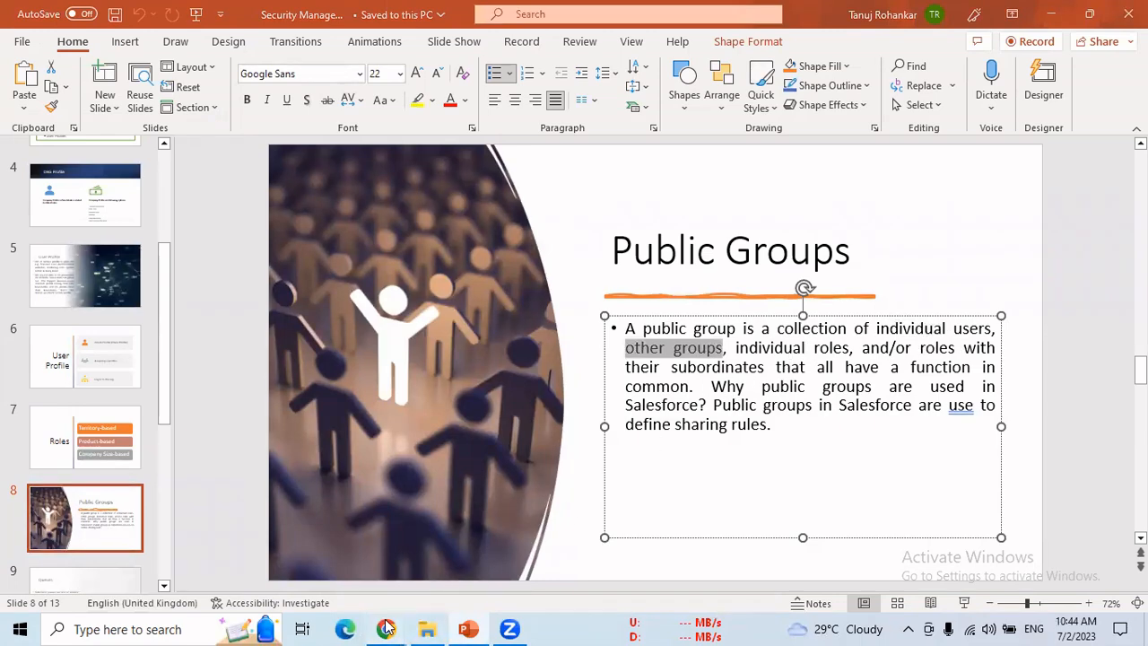
{"action": "mouse_move", "coordinate": [386, 629]}
{"action": "left_click", "coordinate": [328, 584]}
{"action": "left_click", "coordinate": [423, 330]}
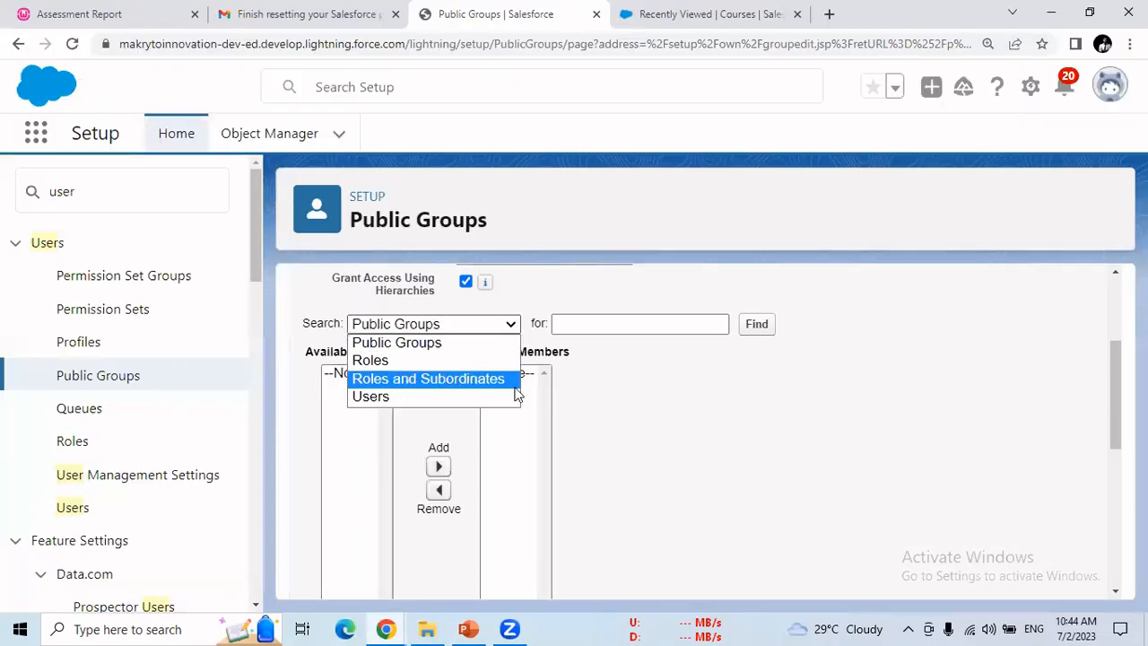
Step: Add Integration User, Security User and Second hostInstructor as PG1 members
{"action": "left_click", "coordinate": [687, 392]}
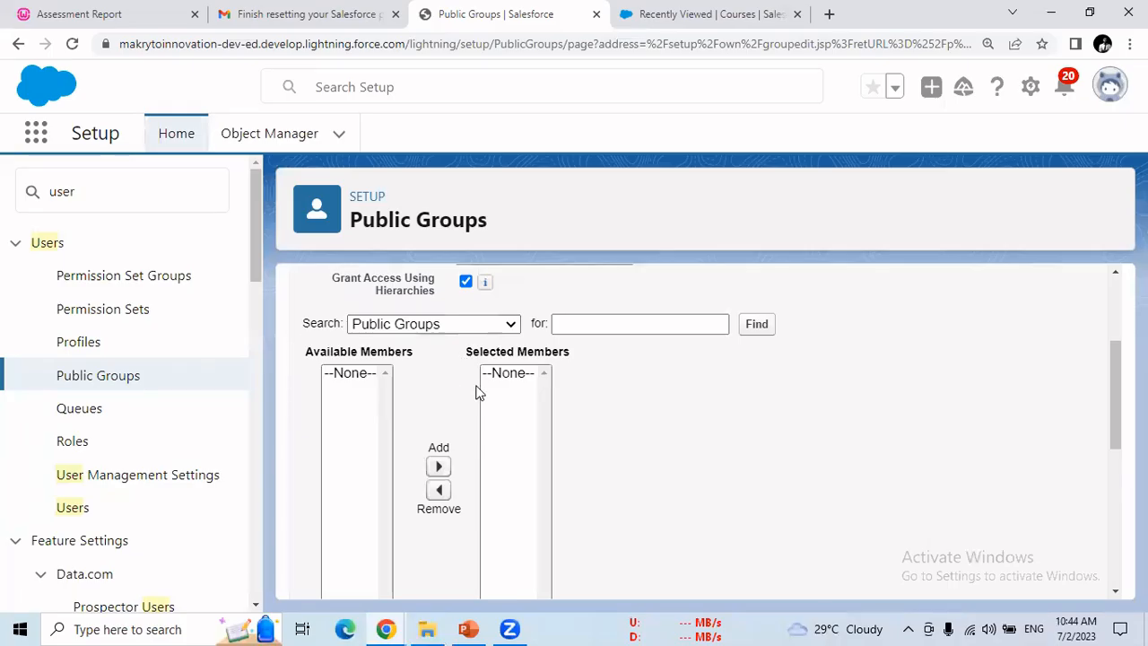
{"action": "left_click", "coordinate": [474, 327]}
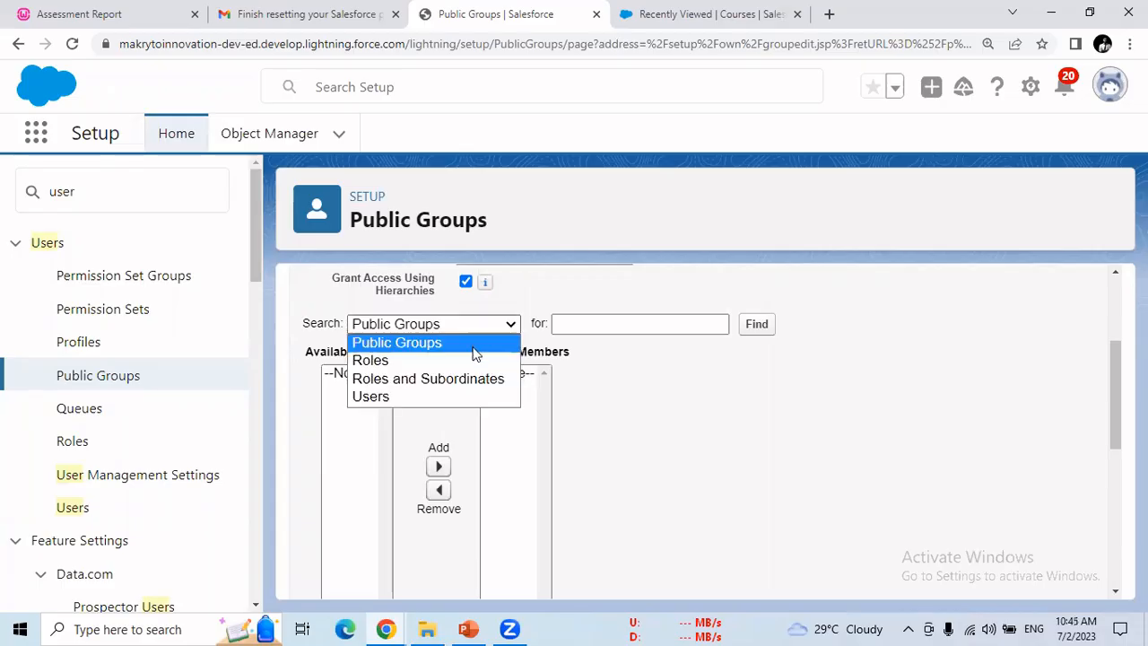
{"action": "left_click", "coordinate": [389, 395]}
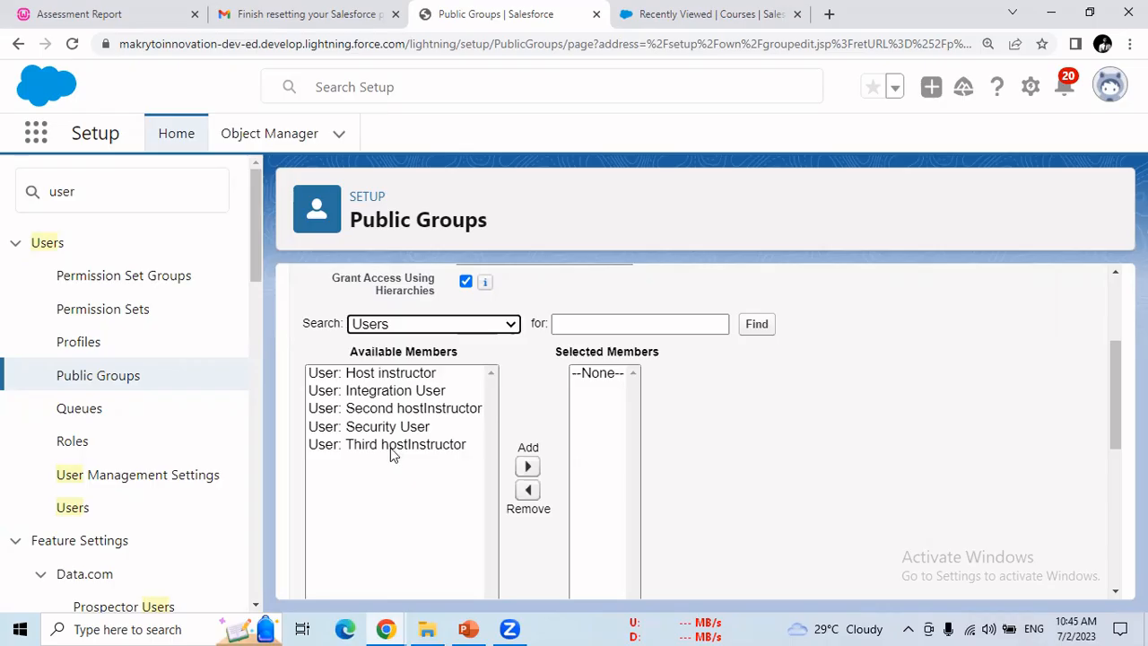
{"action": "left_click", "coordinate": [381, 396]}
{"action": "left_click", "coordinate": [528, 450]}
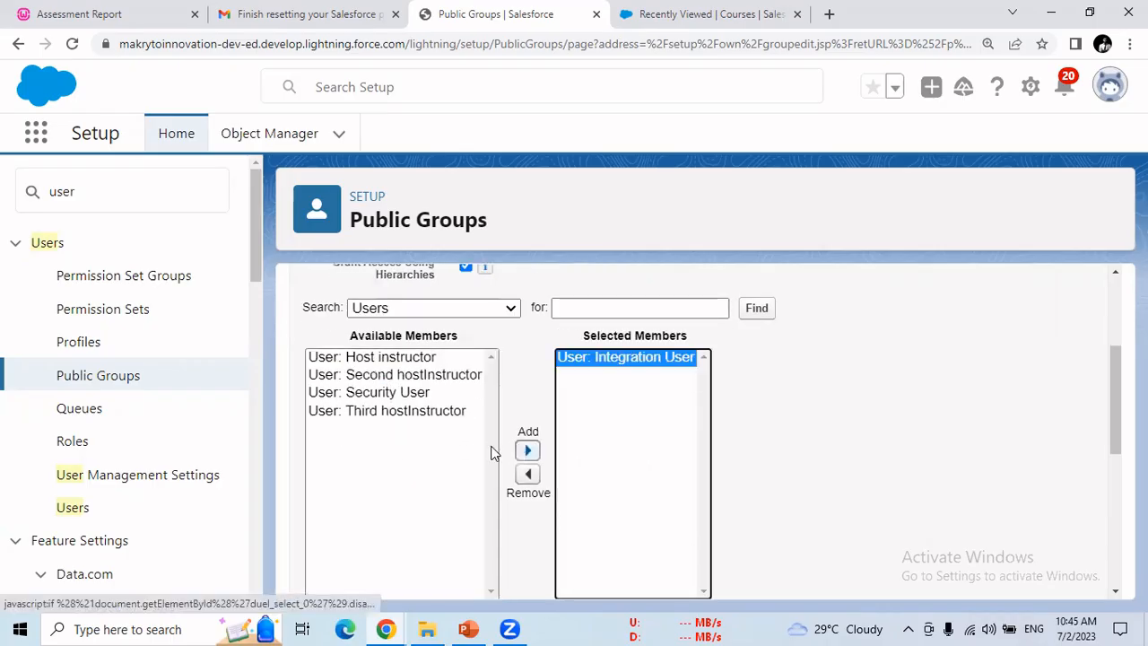
{"action": "left_click", "coordinate": [385, 395]}
{"action": "left_click", "coordinate": [528, 450]}
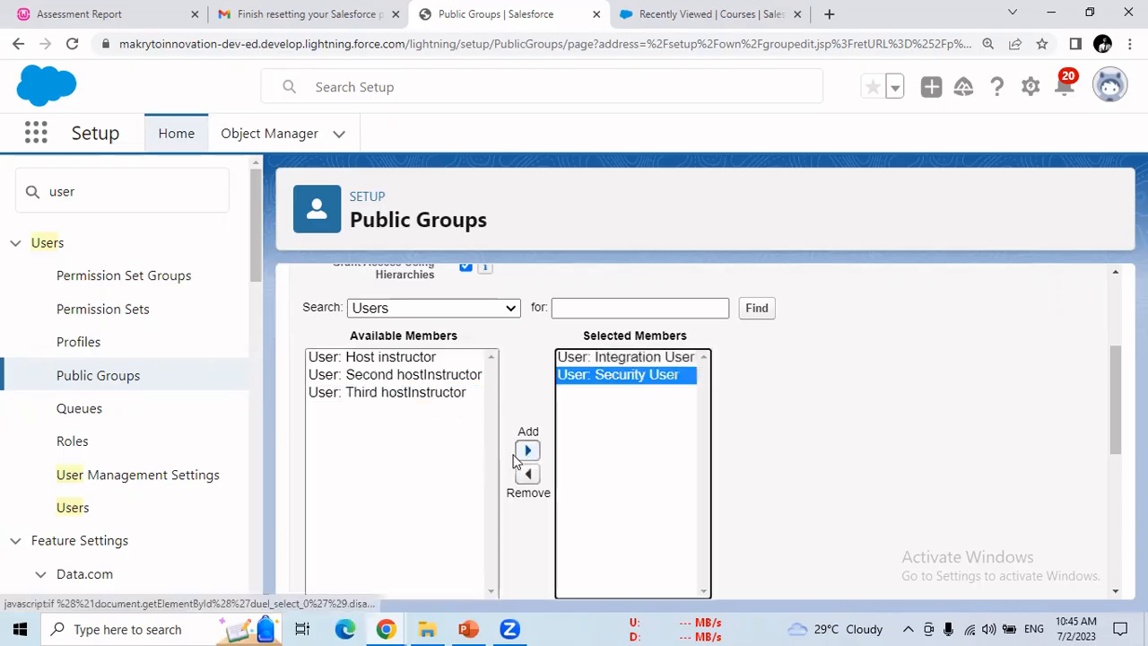
{"action": "left_click", "coordinate": [442, 377]}
{"action": "left_click", "coordinate": [527, 450]}
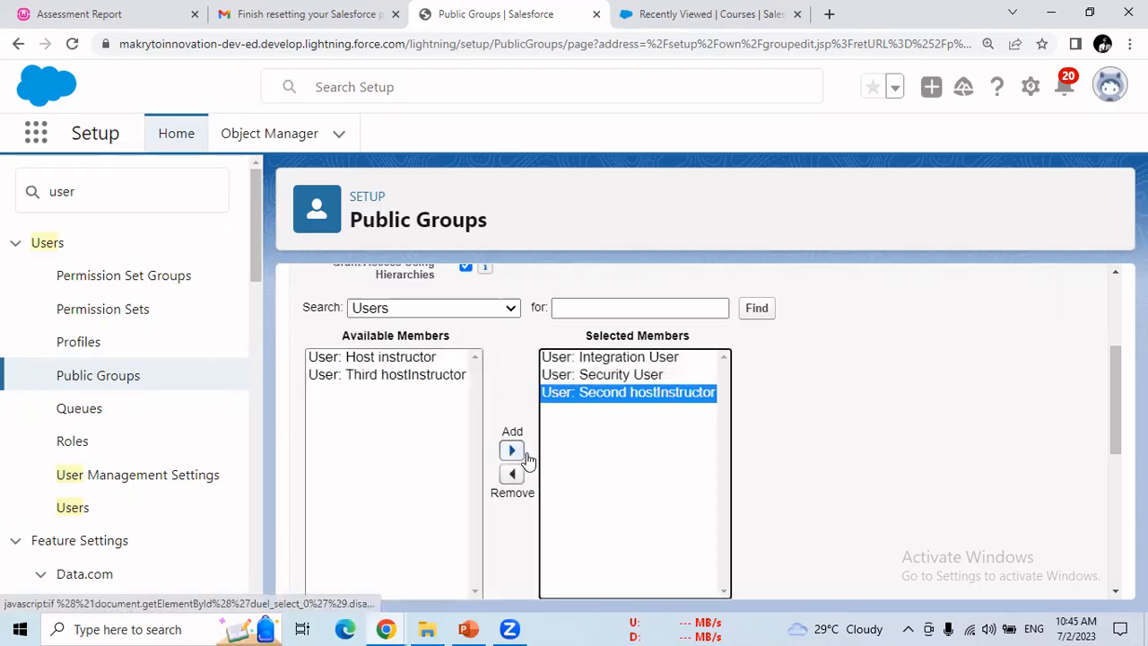
Step: Add the CTO role as a member, trying then removing CEO role and subordinates
{"action": "left_click", "coordinate": [475, 310]}
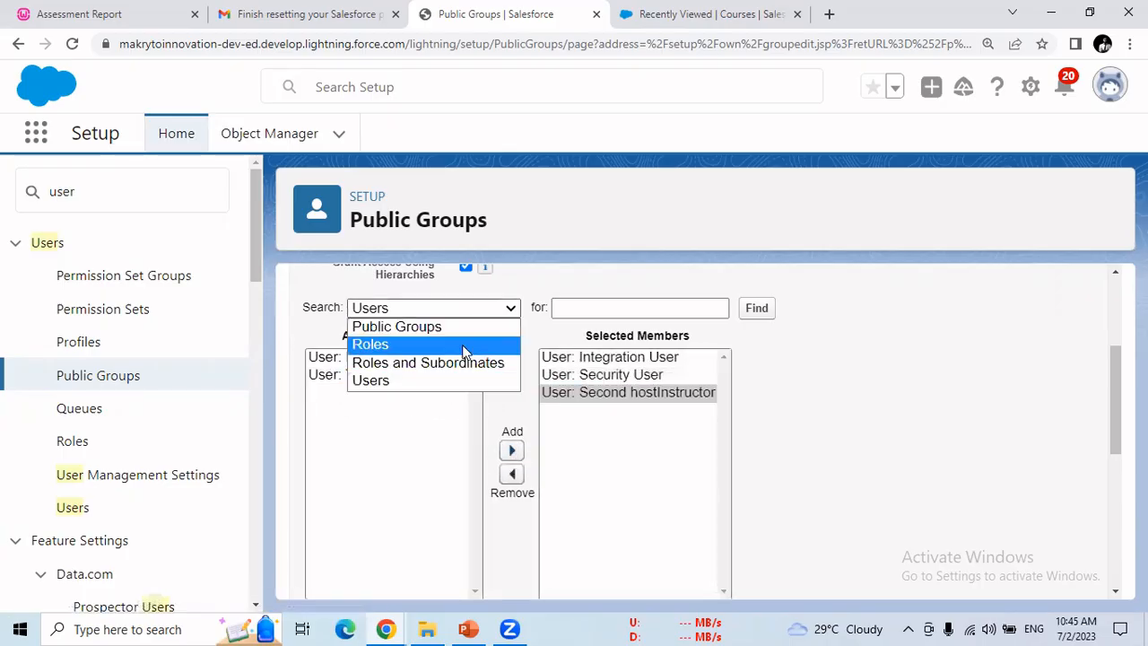
{"action": "left_click", "coordinate": [464, 350]}
{"action": "left_click", "coordinate": [375, 409]}
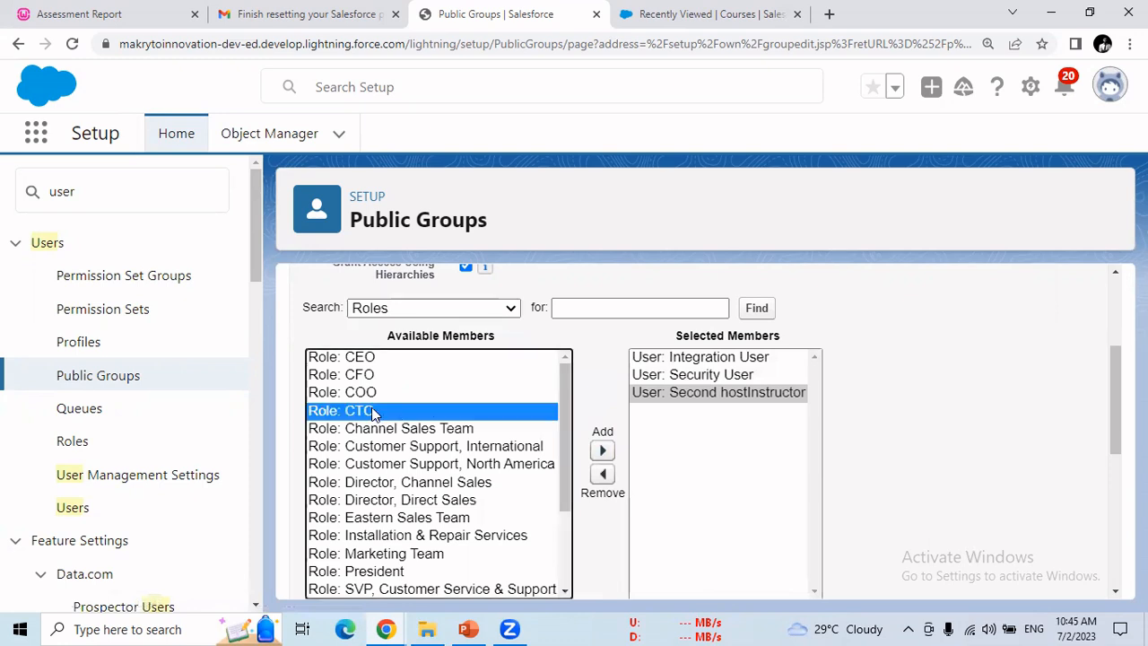
{"action": "left_click", "coordinate": [602, 450]}
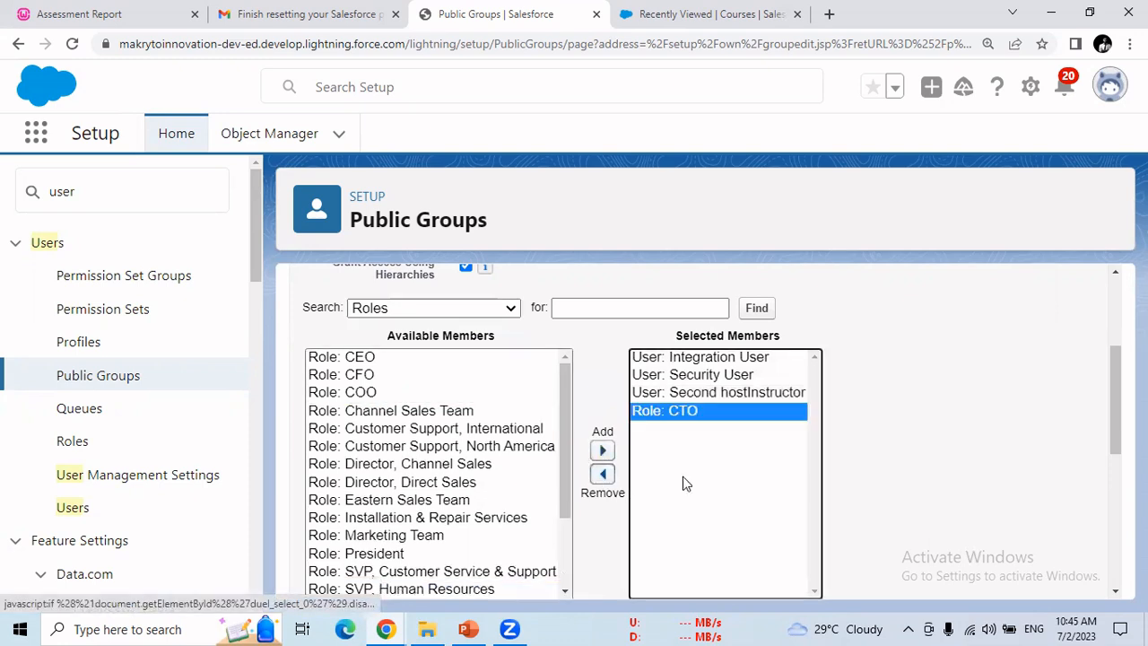
{"action": "left_click", "coordinate": [464, 305]}
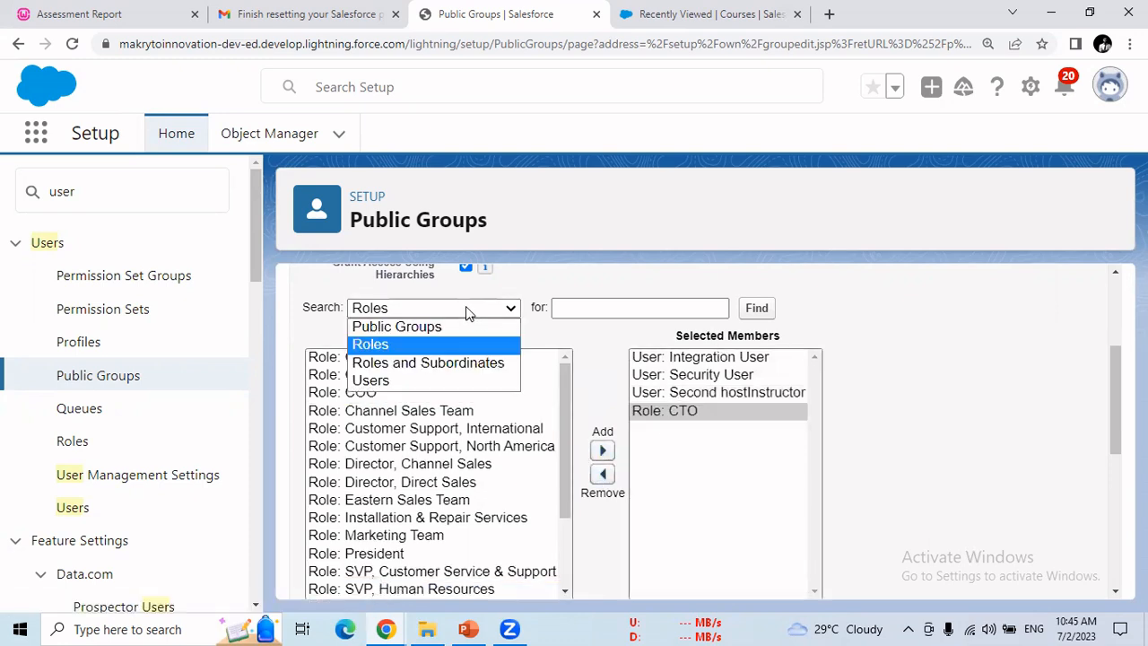
{"action": "left_click", "coordinate": [465, 363]}
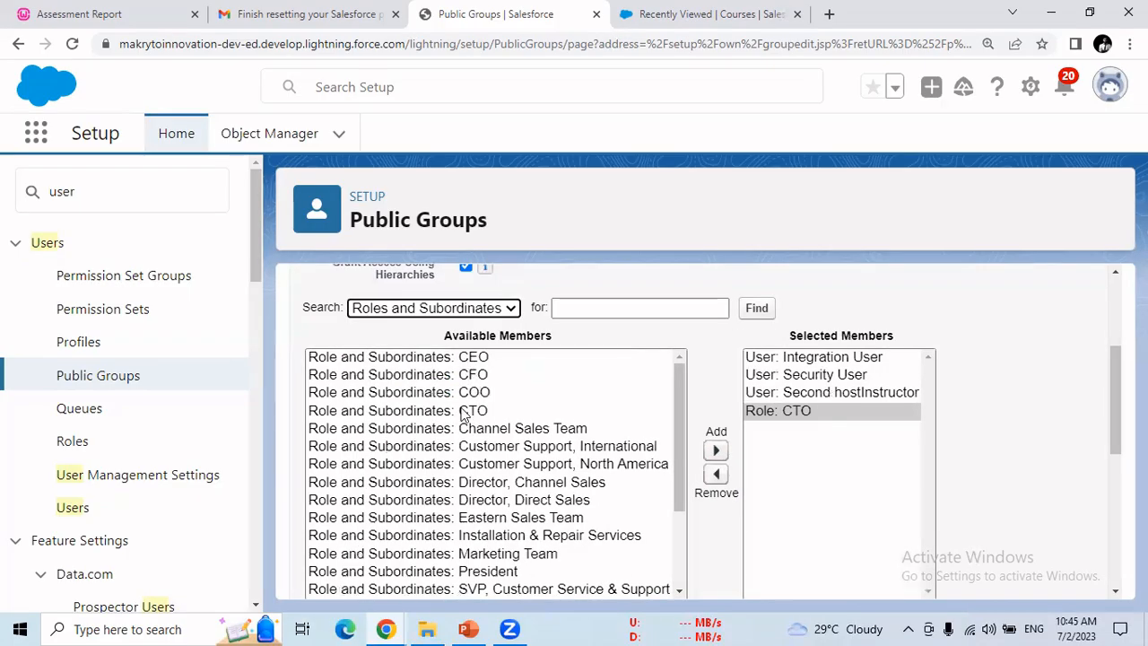
{"action": "left_click", "coordinate": [470, 357]}
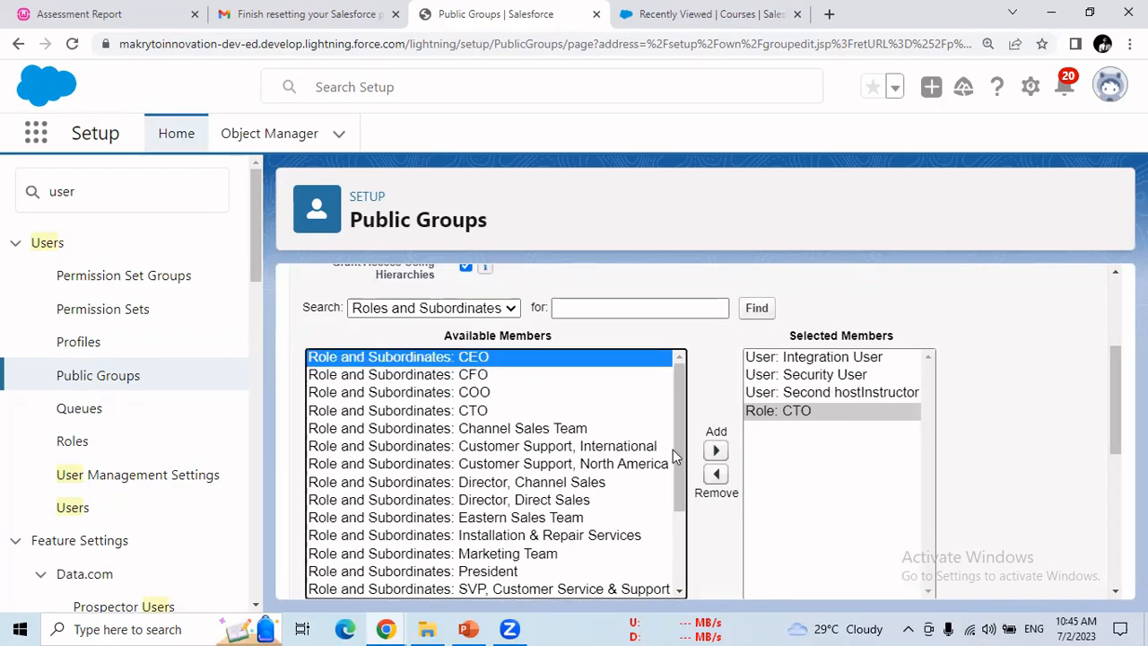
{"action": "left_click", "coordinate": [715, 451]}
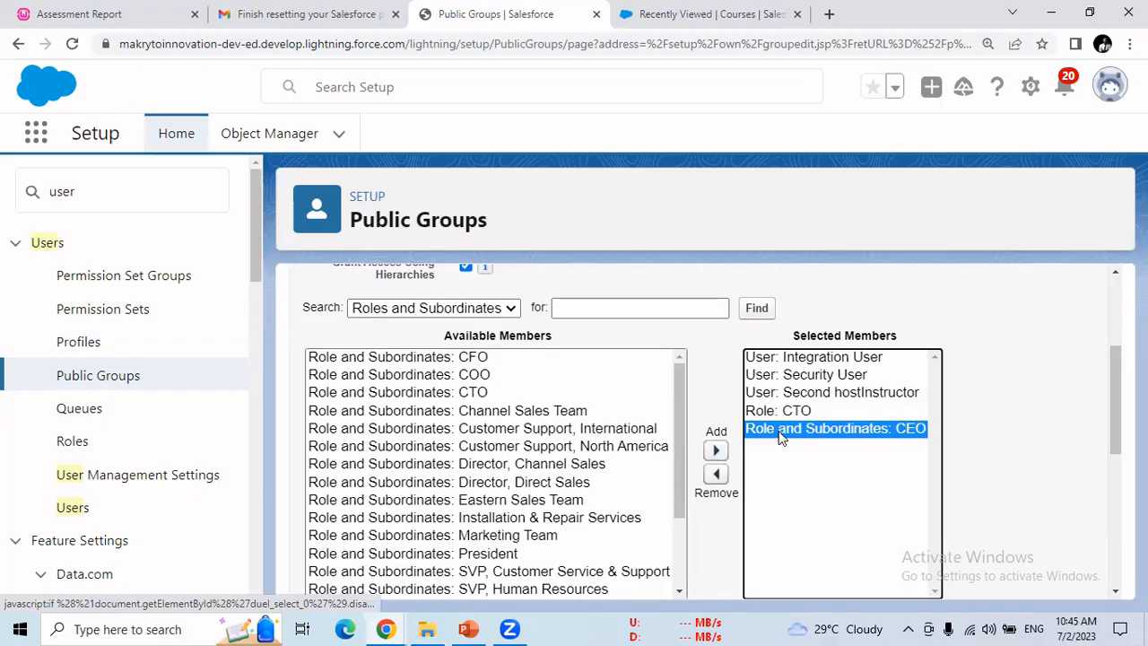
{"action": "left_click", "coordinate": [716, 475]}
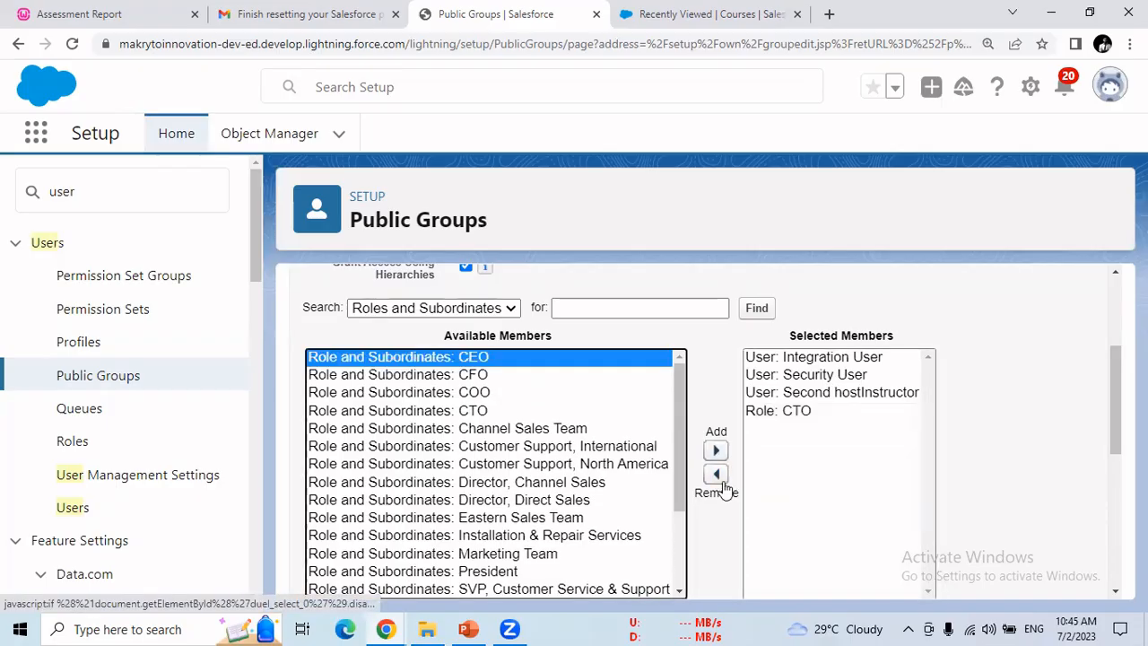
{"action": "left_click", "coordinate": [485, 309]}
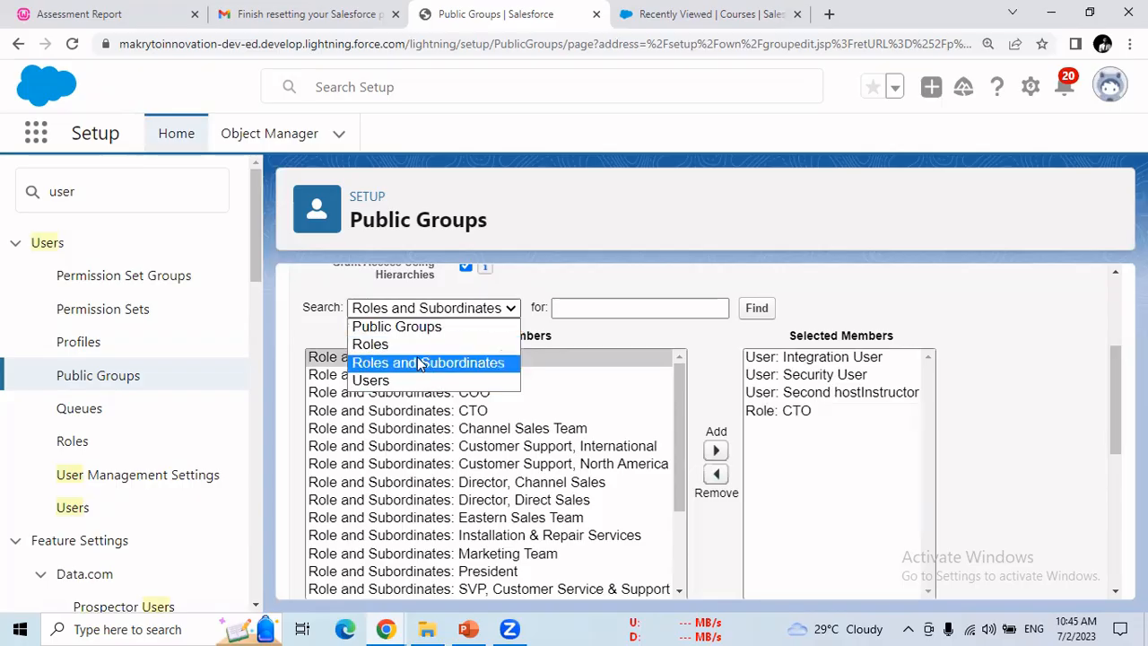
{"action": "left_click", "coordinate": [407, 330]}
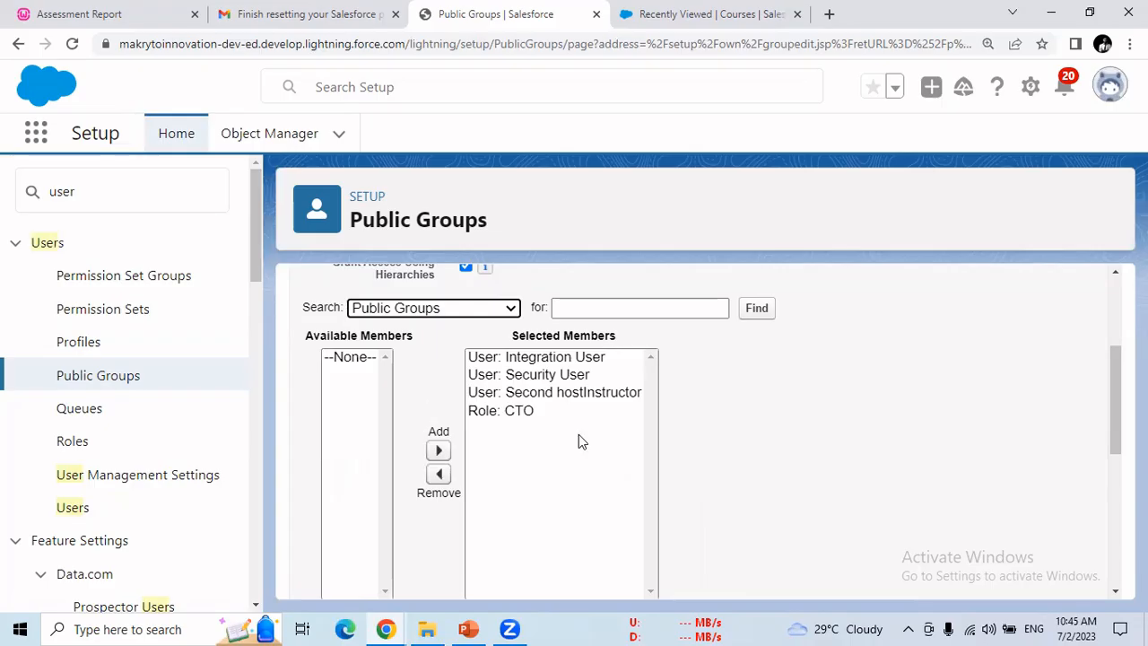
{"action": "left_click_drag", "start_coordinate": [1110, 430], "coordinate": [1108, 576]}
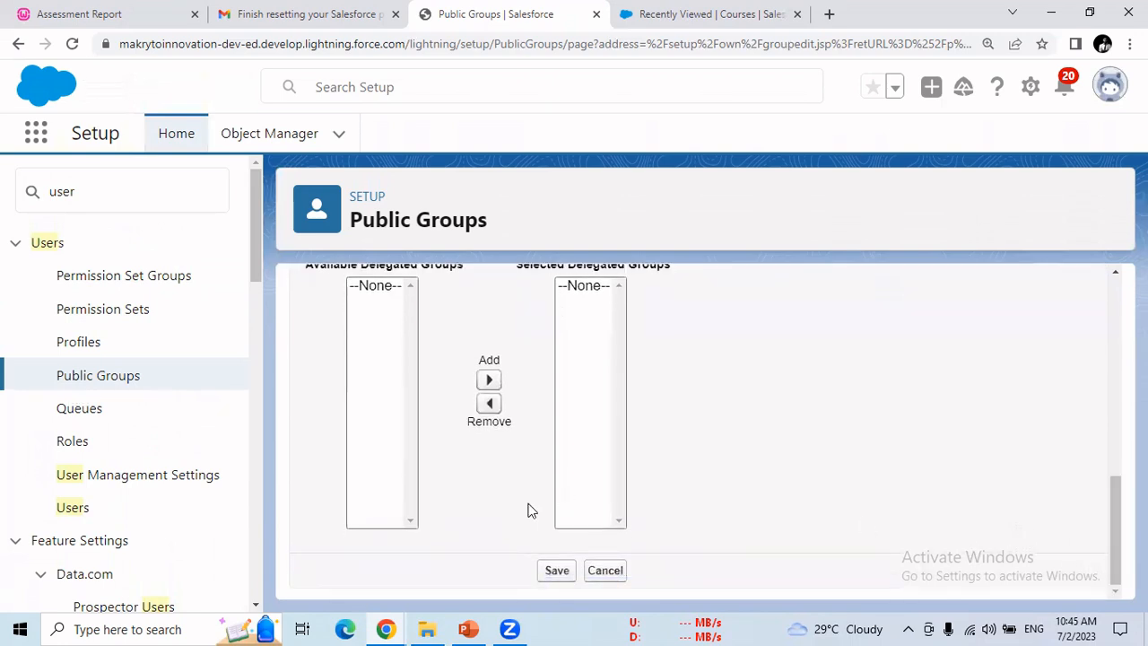
Step: Save PG1 with its three users and CTO role, and confirm it in the Public Groups list
{"action": "left_click", "coordinate": [558, 572]}
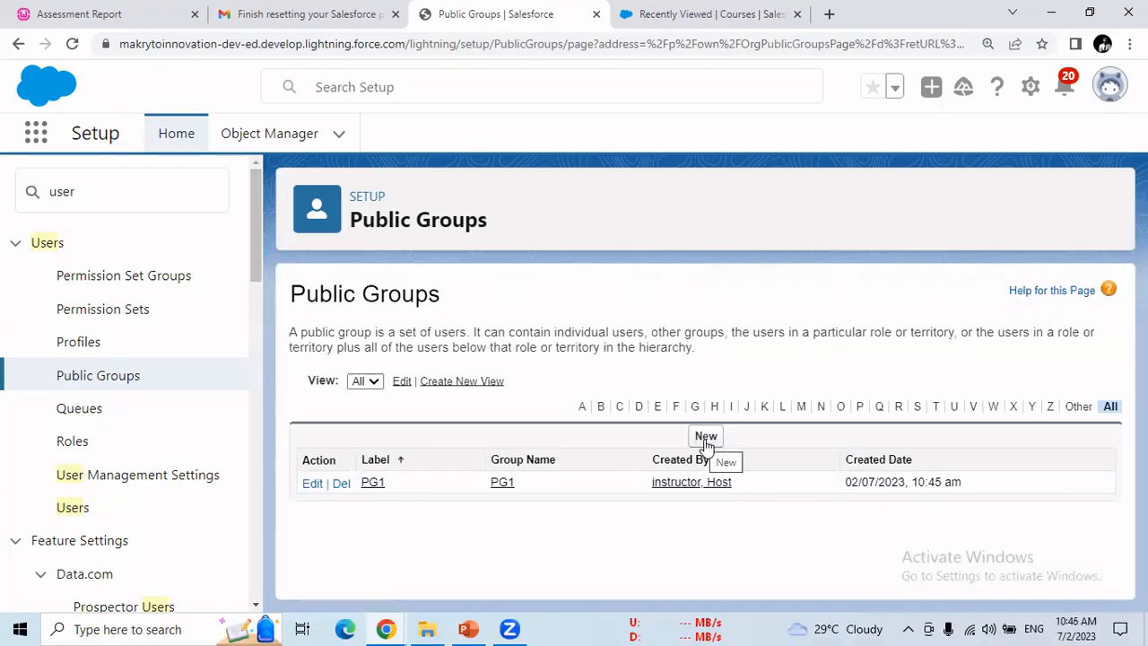
{"action": "left_click", "coordinate": [536, 33]}
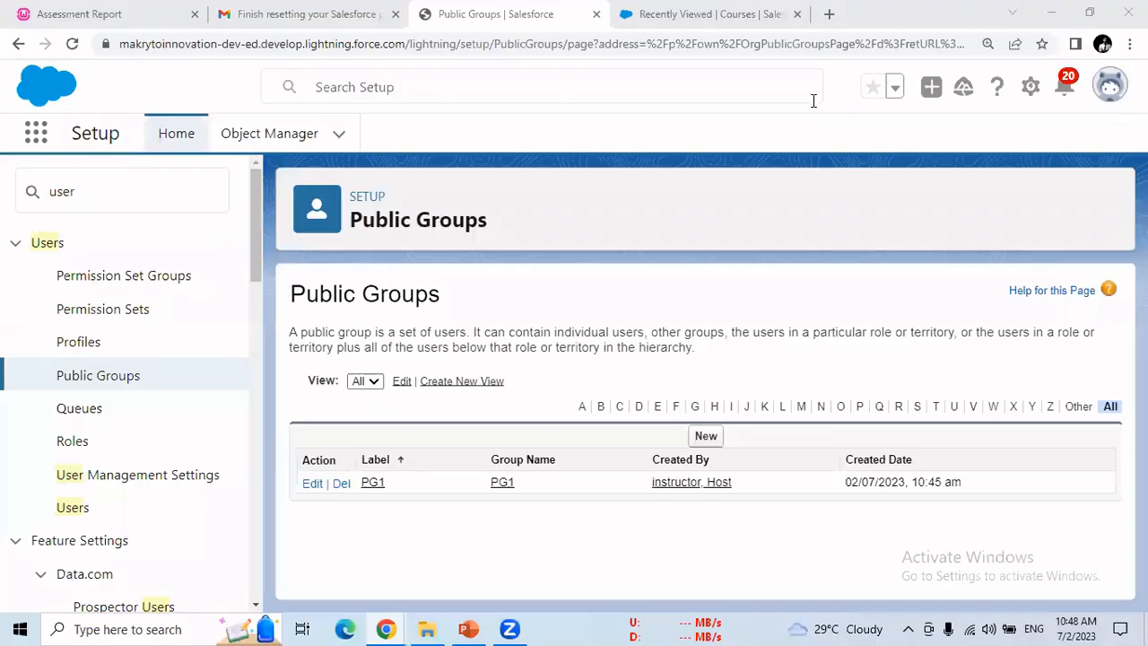
Step: Start a new public group with label and group name PG2
{"action": "left_click", "coordinate": [706, 439]}
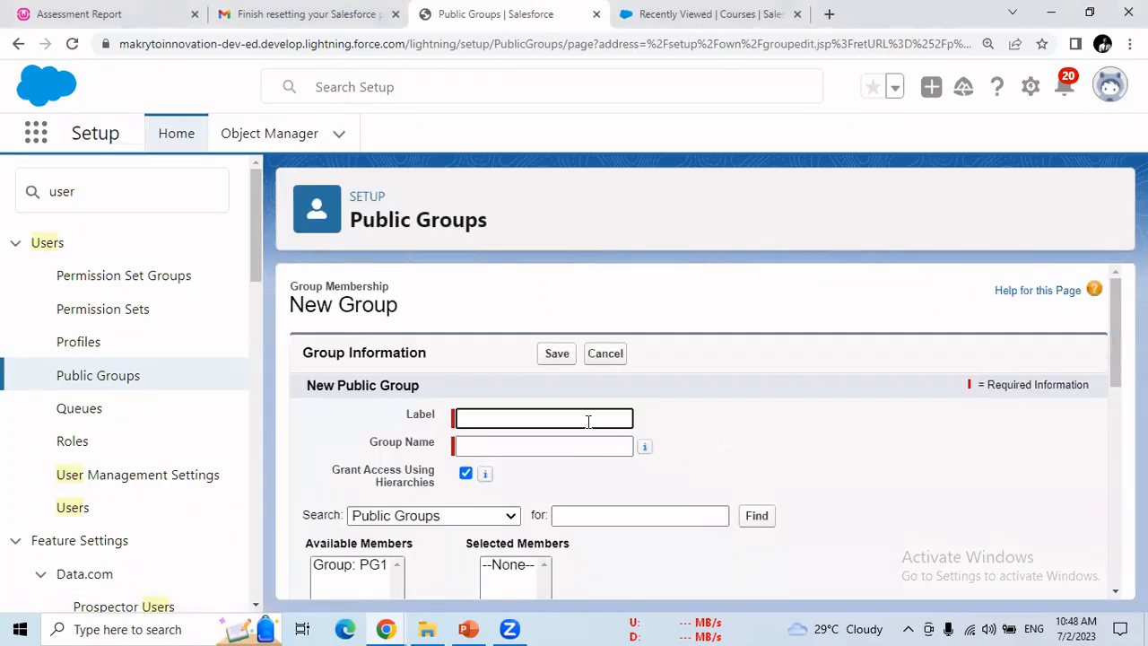
{"action": "left_click", "coordinate": [588, 419]}
{"action": "type", "text": "PG2"}
{"action": "left_click", "coordinate": [582, 451]}
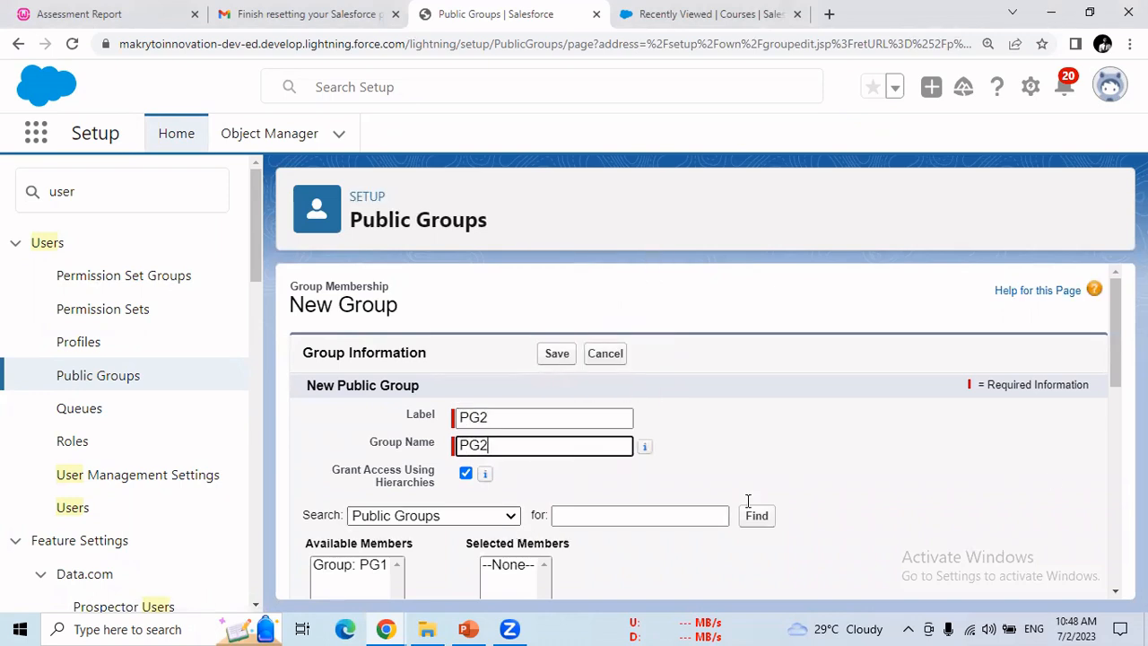
Step: Add group PG1 and the President role as members, then save PG2
{"action": "scroll", "coordinate": [1115, 379], "scroll_direction": "down", "scroll_amount": 2}
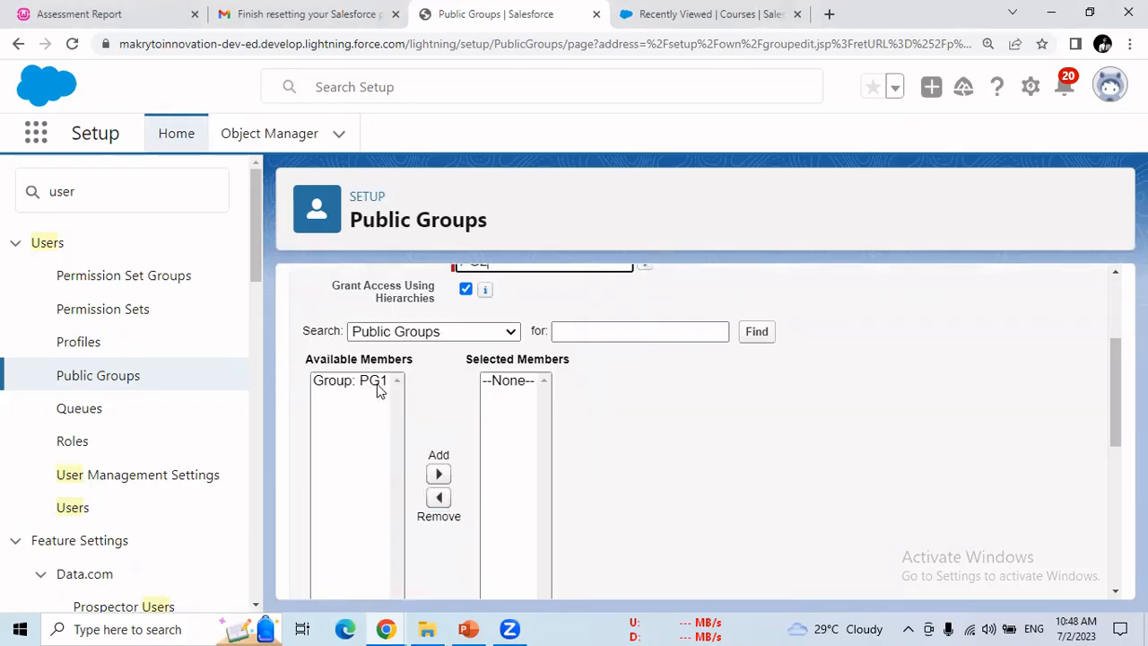
{"action": "left_click", "coordinate": [373, 385]}
{"action": "left_click", "coordinate": [438, 451]}
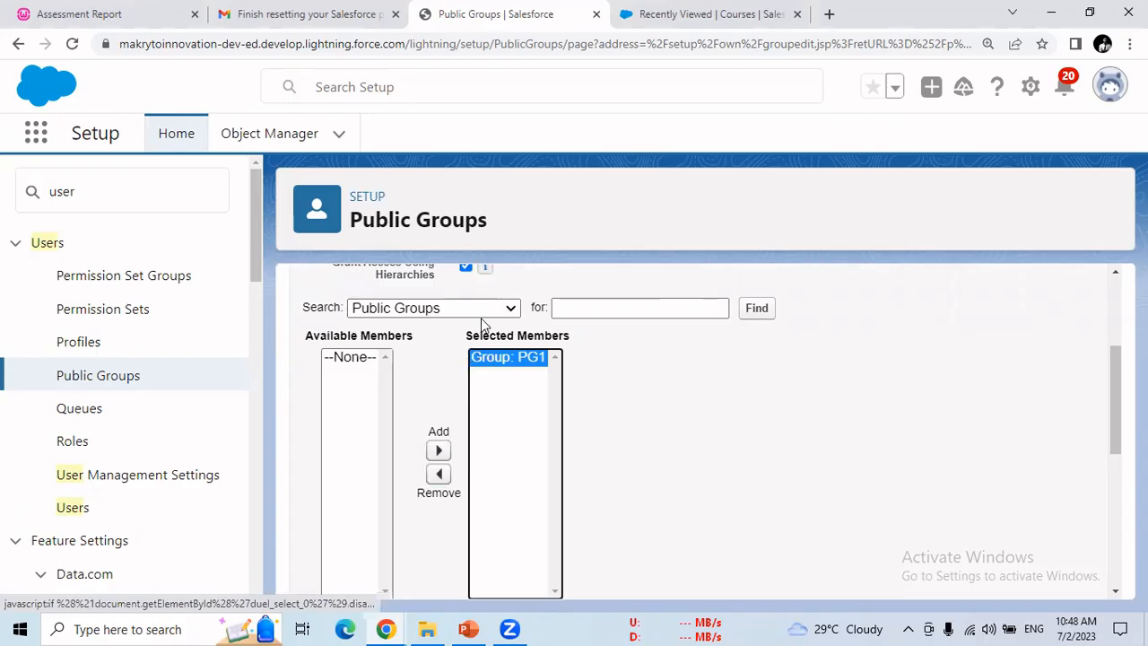
{"action": "left_click", "coordinate": [481, 309]}
{"action": "left_click", "coordinate": [466, 340]}
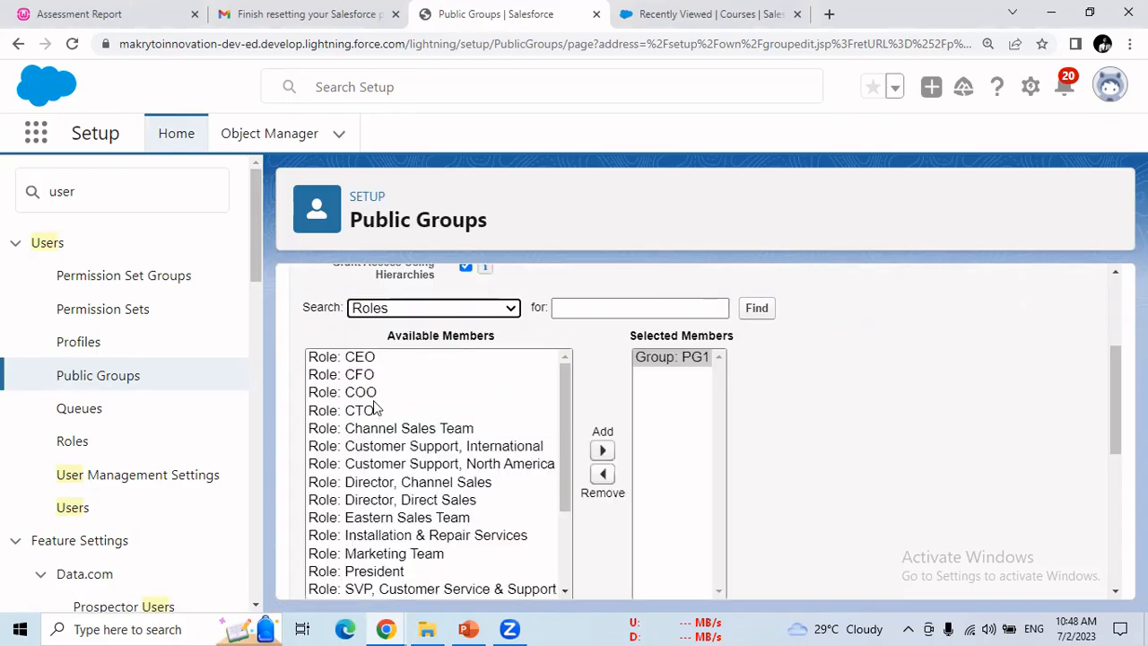
{"action": "left_click", "coordinate": [373, 410]}
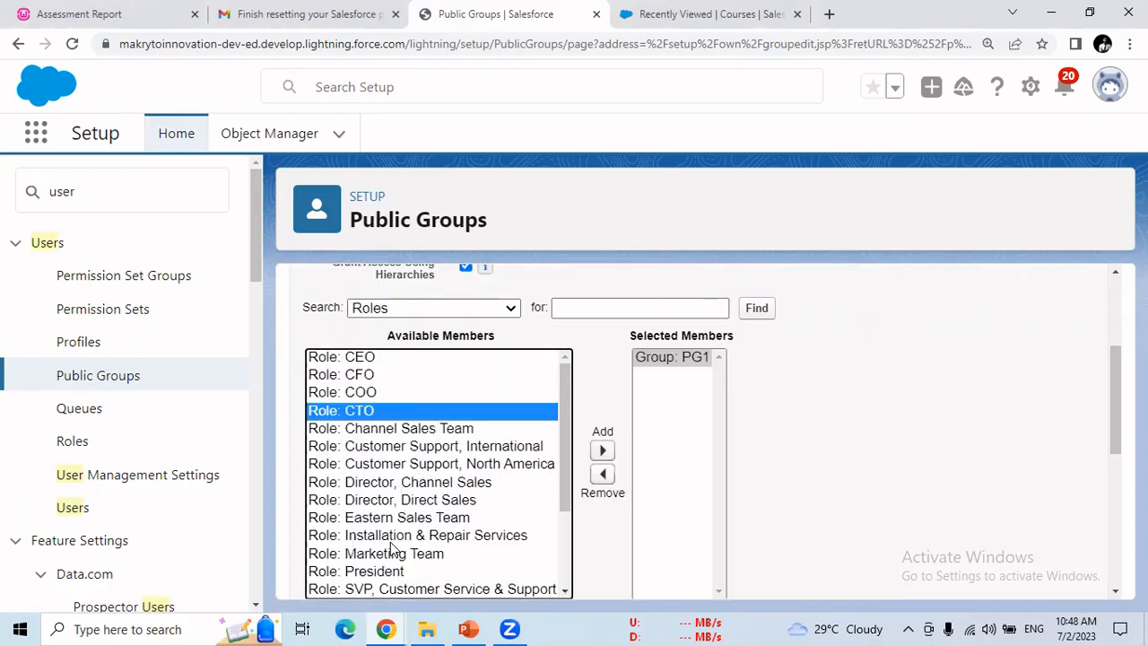
{"action": "left_click", "coordinate": [374, 571]}
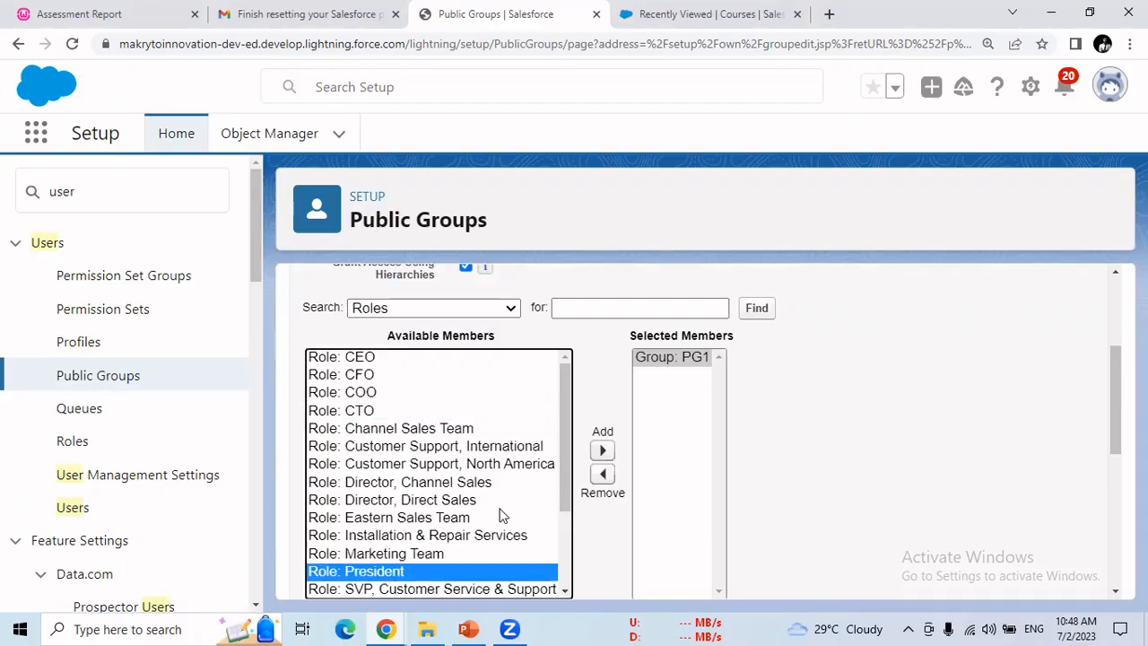
{"action": "left_click", "coordinate": [602, 450]}
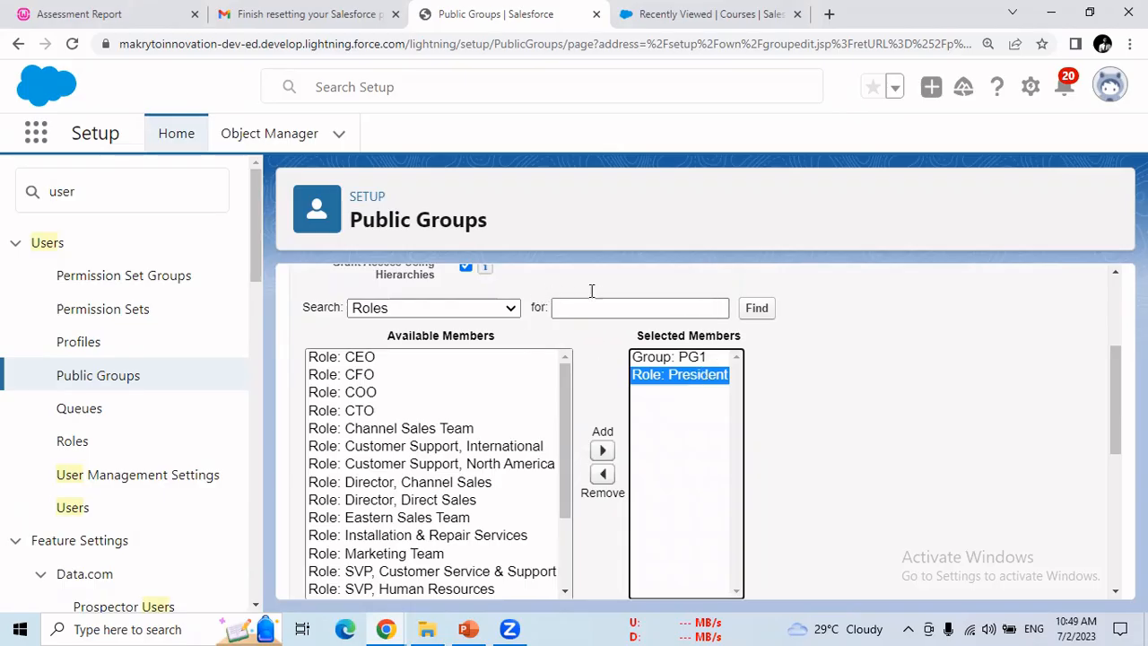
{"action": "left_click_drag", "start_coordinate": [1115, 353], "coordinate": [1113, 255]}
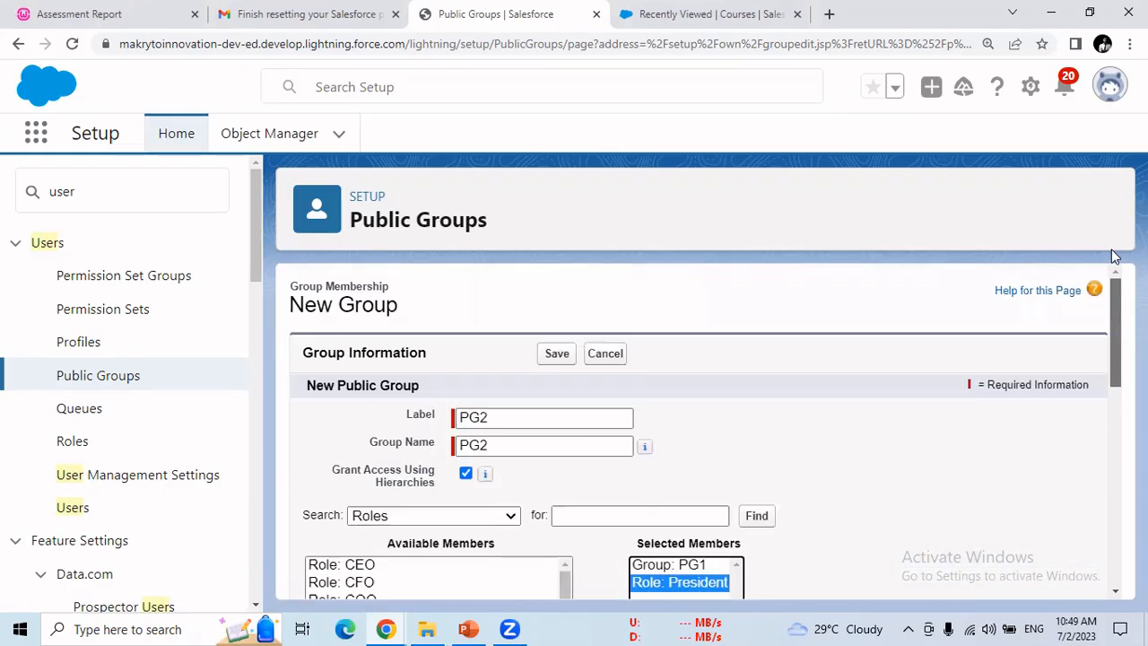
{"action": "left_click", "coordinate": [554, 353]}
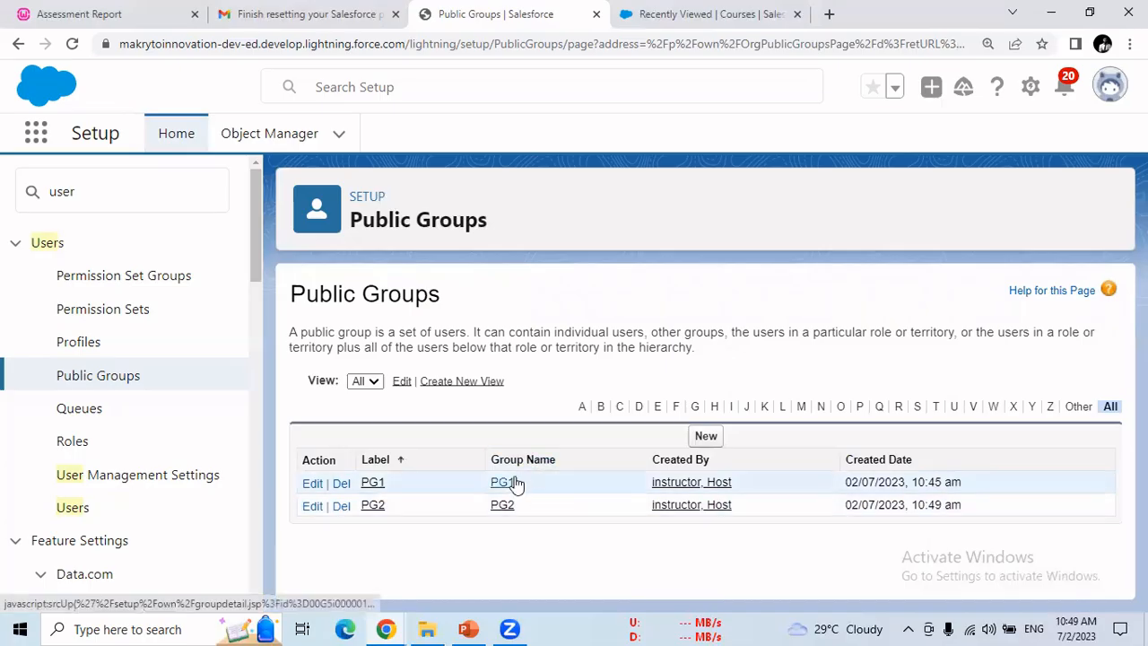
Step: Return to the PowerPoint presentation and select slide 9
{"action": "left_click", "coordinate": [467, 628]}
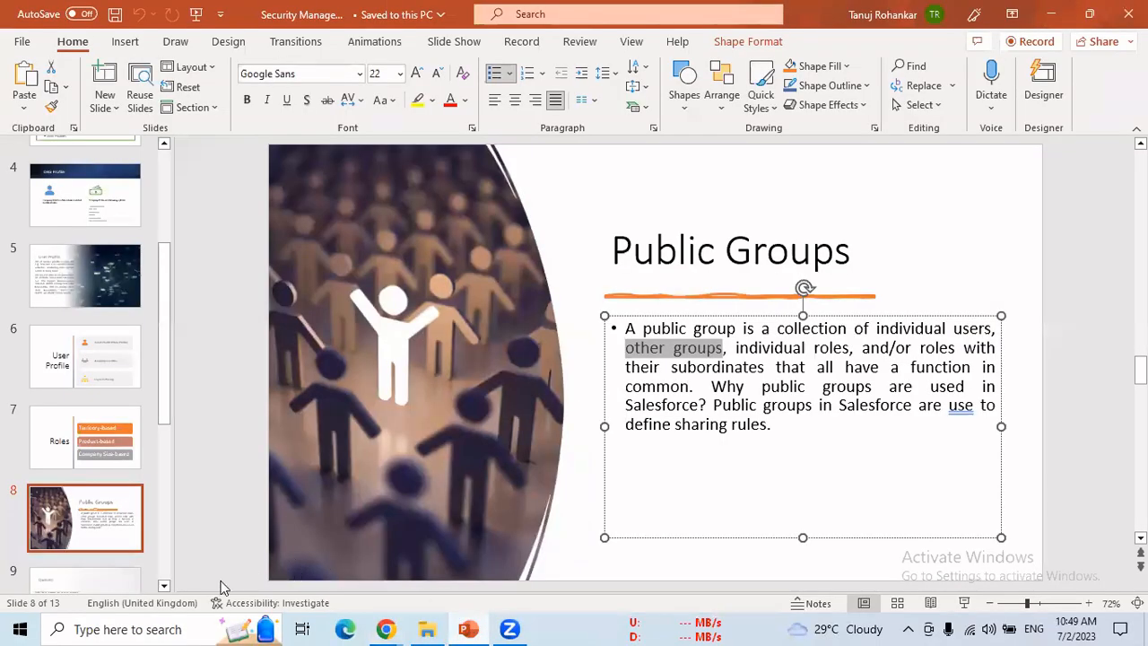
{"action": "left_click", "coordinate": [164, 586]}
{"action": "scroll", "coordinate": [166, 592], "scroll_direction": "down", "scroll_amount": 2}
{"action": "left_click", "coordinate": [117, 502]}
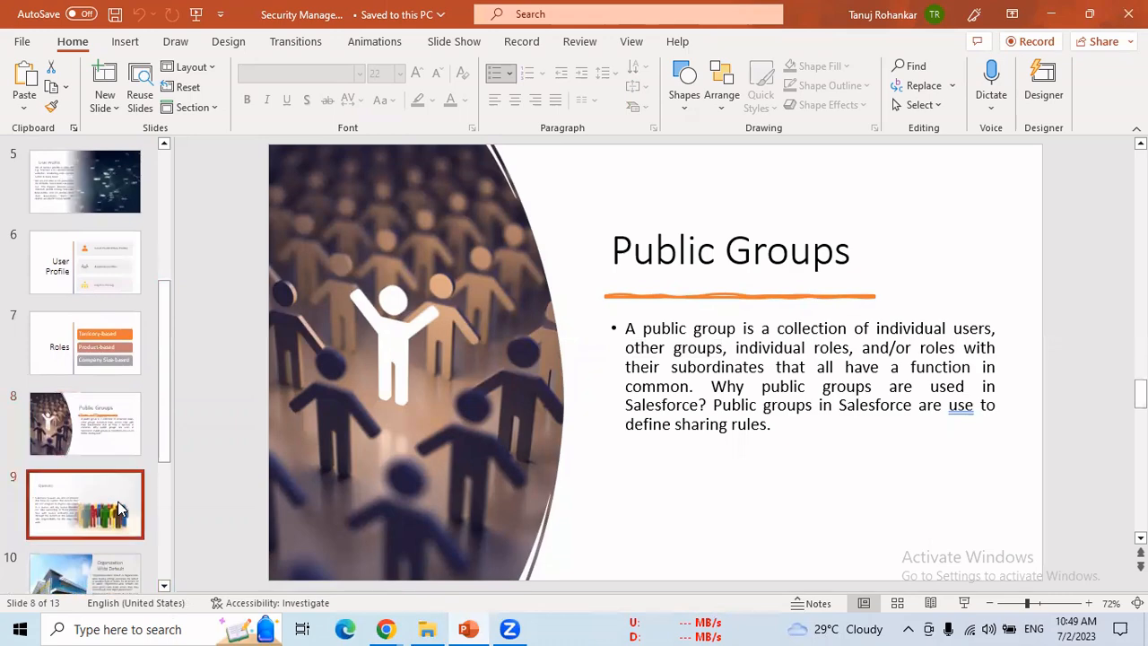
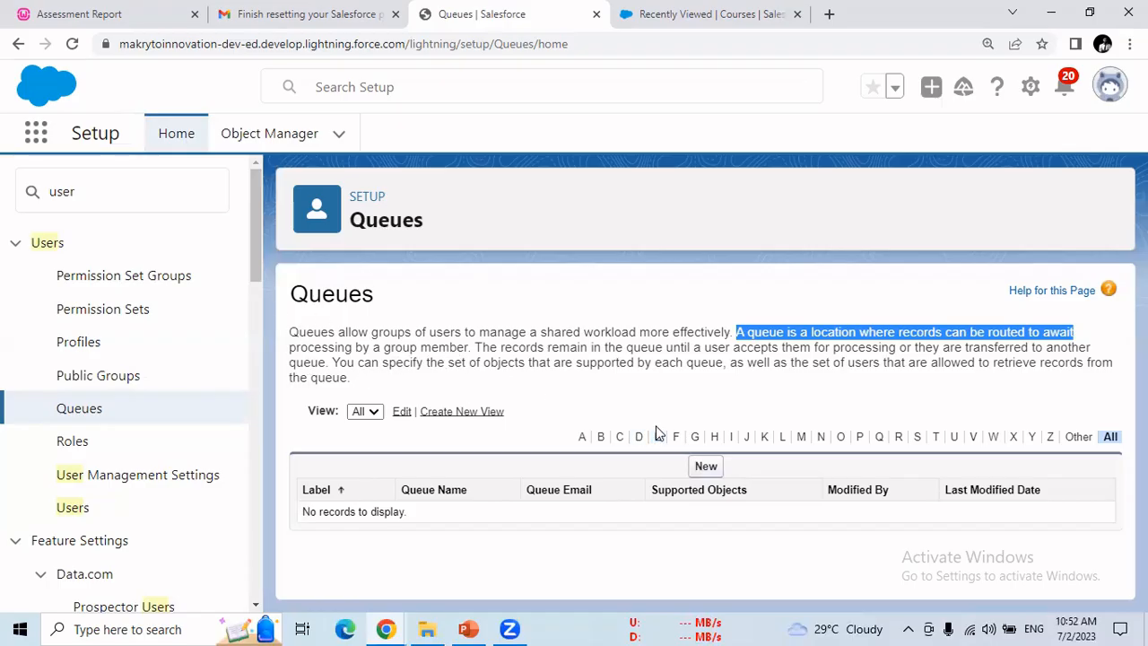
Step: Create a new queue labelled Queue1, letting the Queue Name auto-fill to Queue1
{"action": "left_click", "coordinate": [706, 468]}
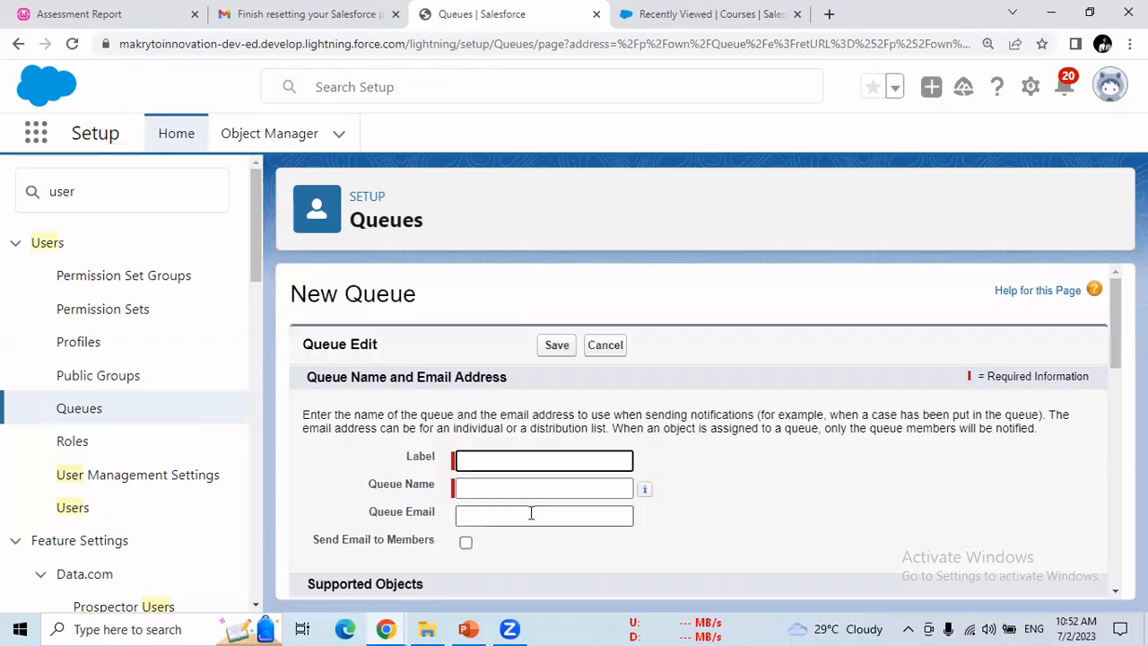
{"action": "left_click", "coordinate": [489, 462]}
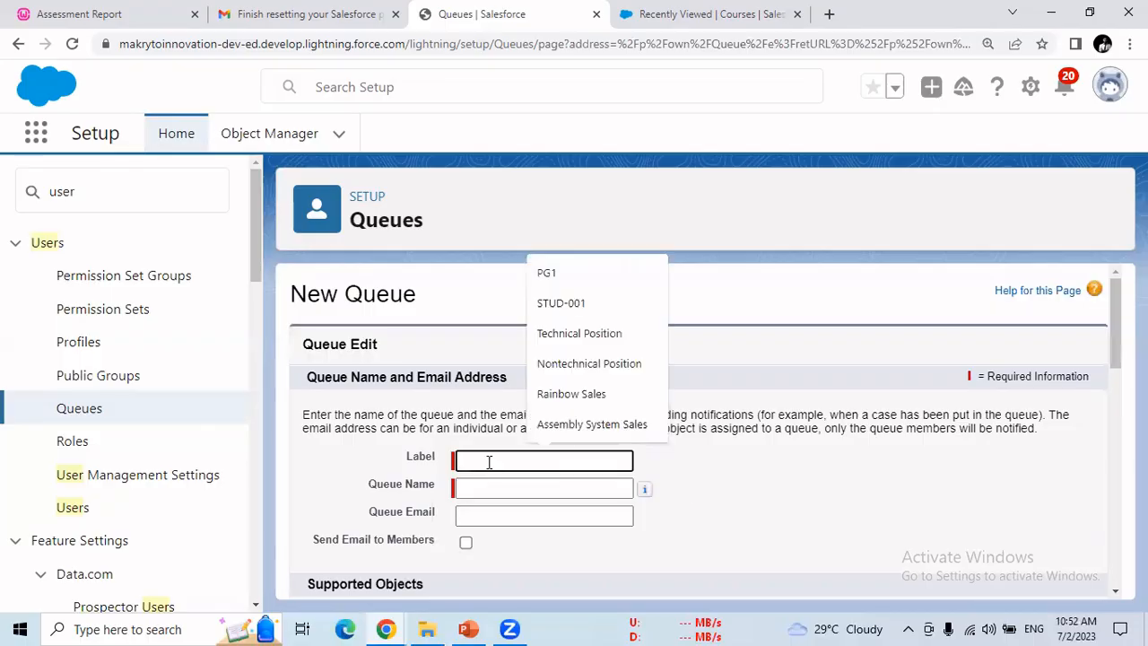
{"action": "type", "text": "Q"}
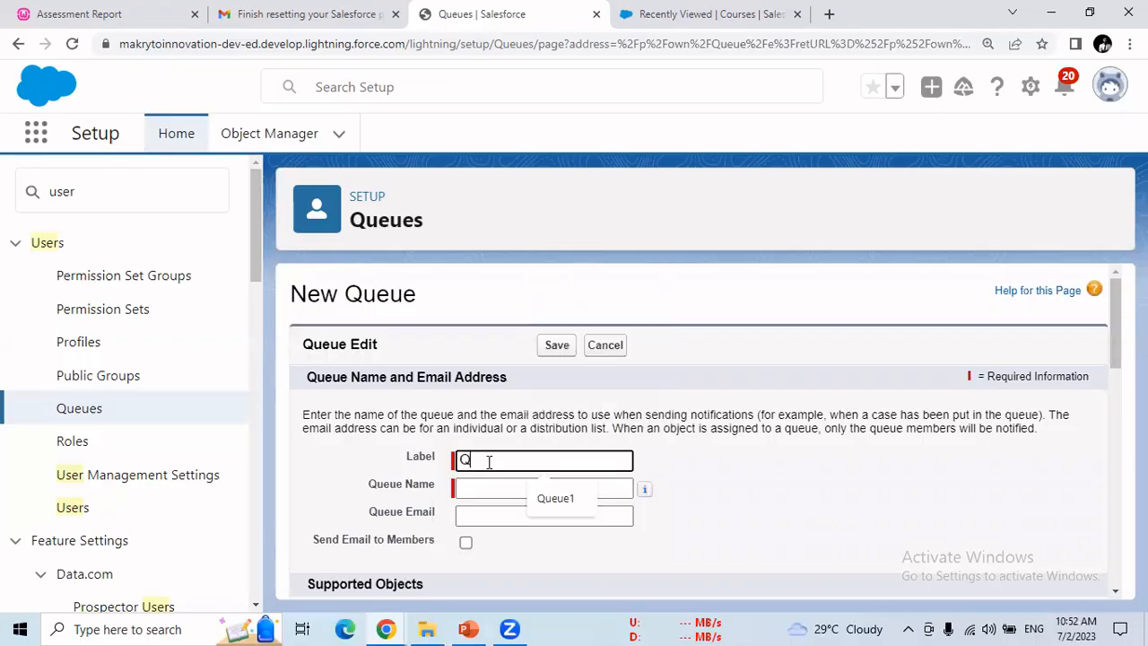
{"action": "left_click", "coordinate": [551, 507]}
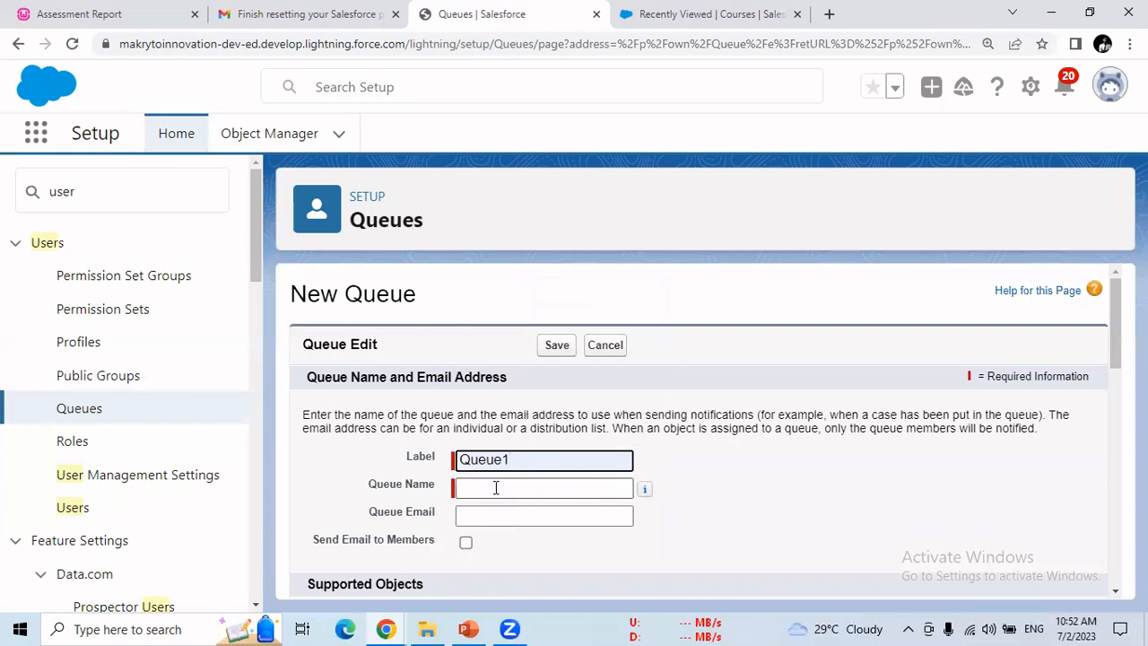
{"action": "left_click", "coordinate": [494, 487]}
{"action": "left_click", "coordinate": [544, 515]}
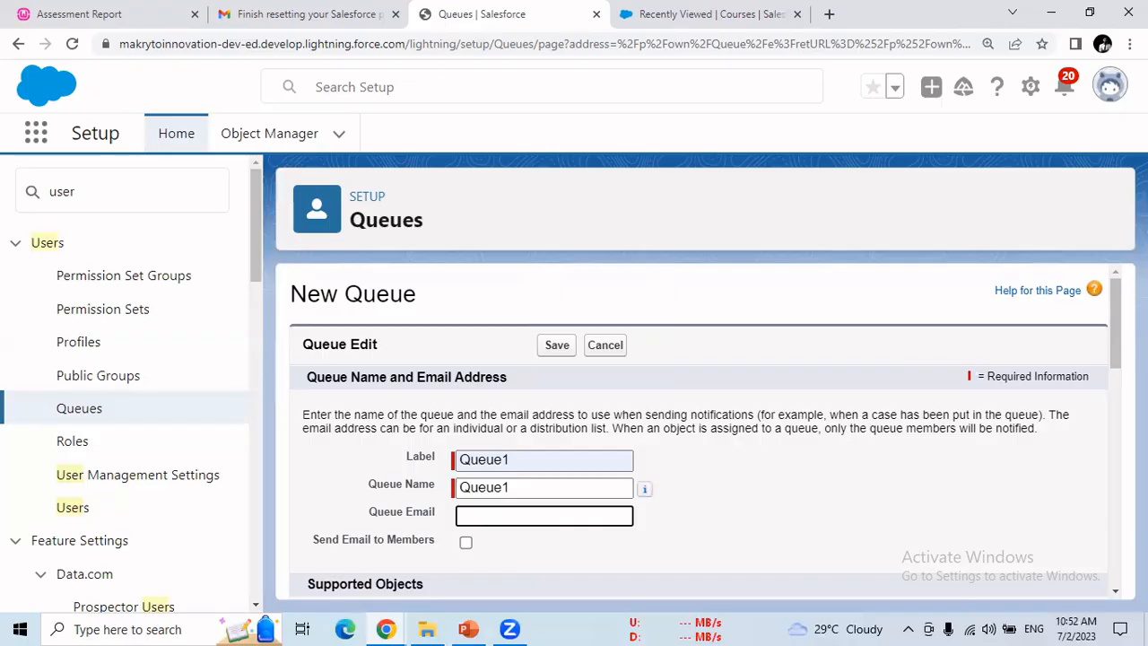
{"action": "left_click_drag", "start_coordinate": [1110, 331], "coordinate": [1118, 402]}
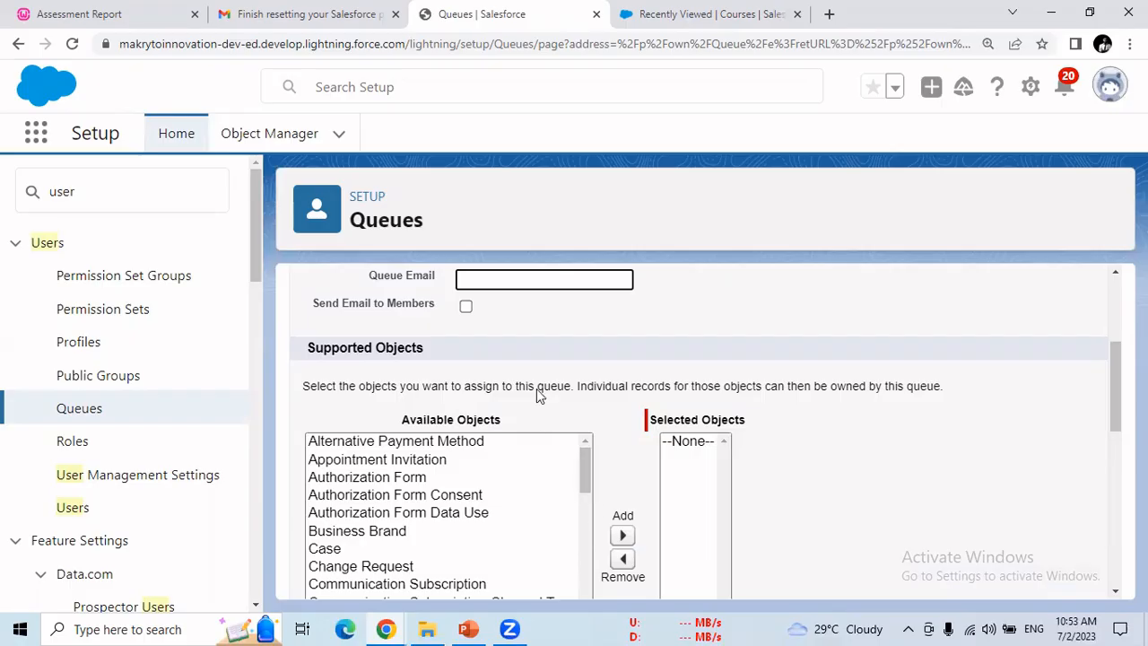
{"action": "scroll", "coordinate": [1115, 395], "scroll_direction": "down", "scroll_amount": 1}
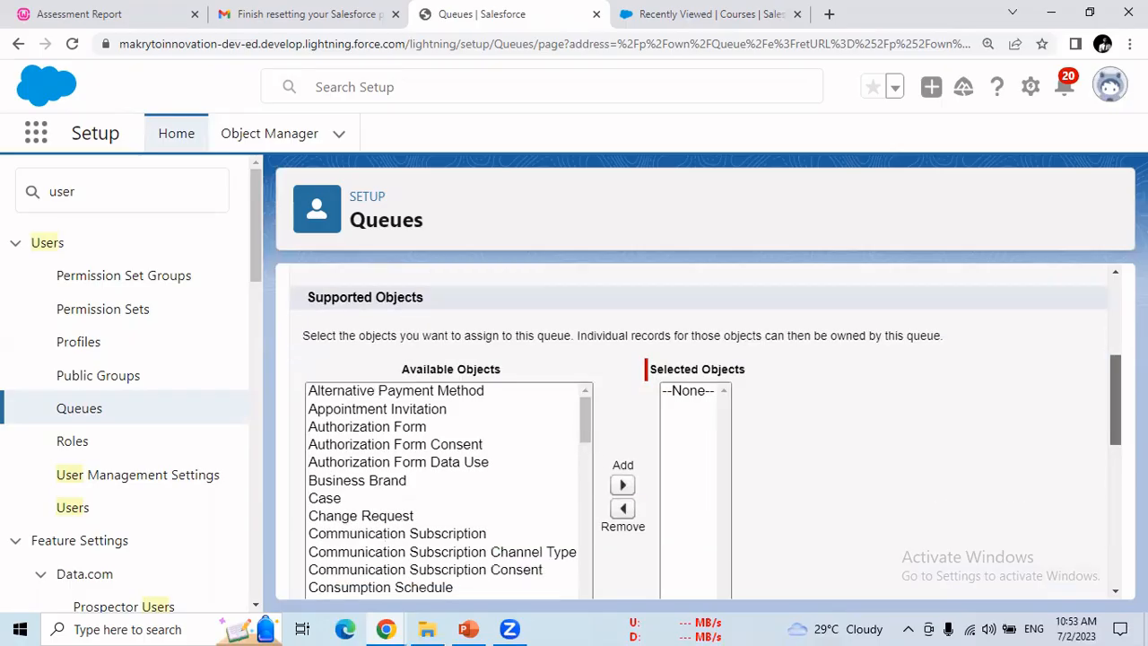
Step: Move Student and Trainer from Available Objects into the queue's Selected Objects list
{"action": "scroll", "coordinate": [1115, 395], "scroll_direction": "down", "scroll_amount": 1}
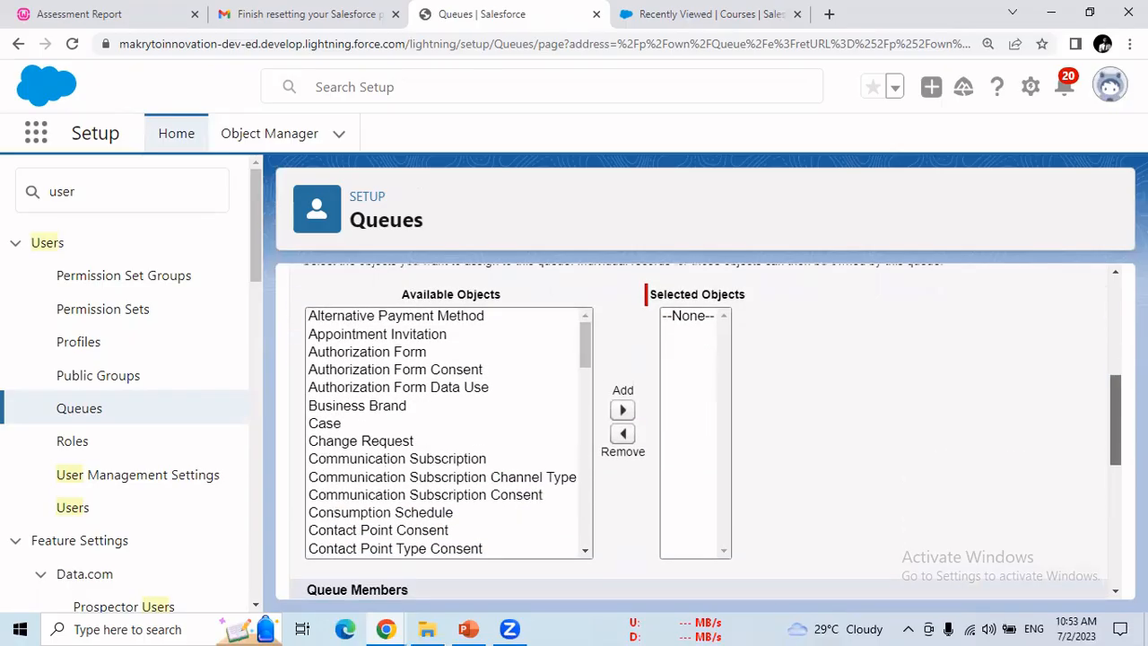
{"action": "scroll", "coordinate": [1115, 395], "scroll_direction": "down", "scroll_amount": 1}
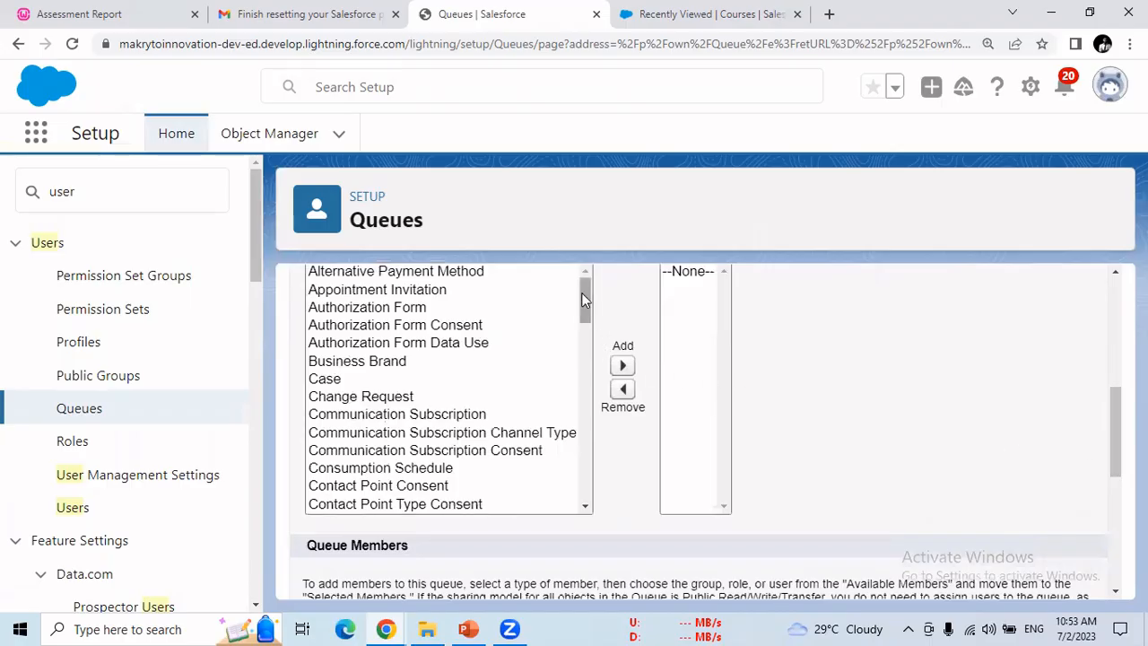
{"action": "left_click_drag", "start_coordinate": [581, 293], "coordinate": [576, 411]}
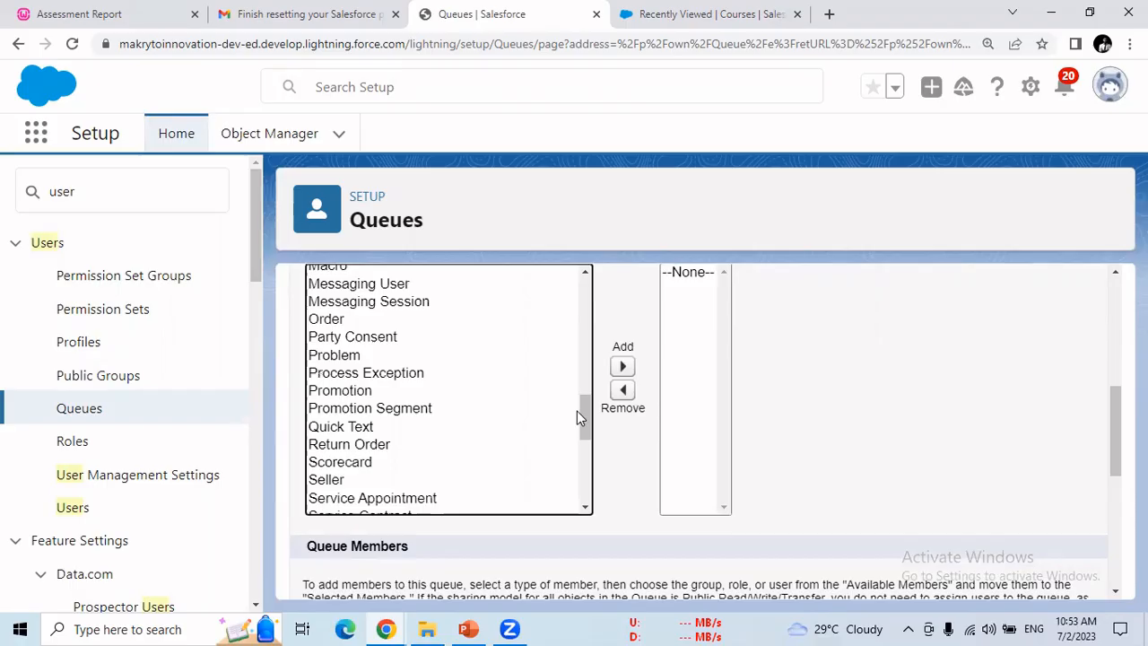
{"action": "mouse_move", "coordinate": [587, 413]}
{"action": "left_mouse_down"}
{"action": "mouse_move", "coordinate": [599, 489]}
{"action": "mouse_move", "coordinate": [588, 434]}
{"action": "left_mouse_up"}
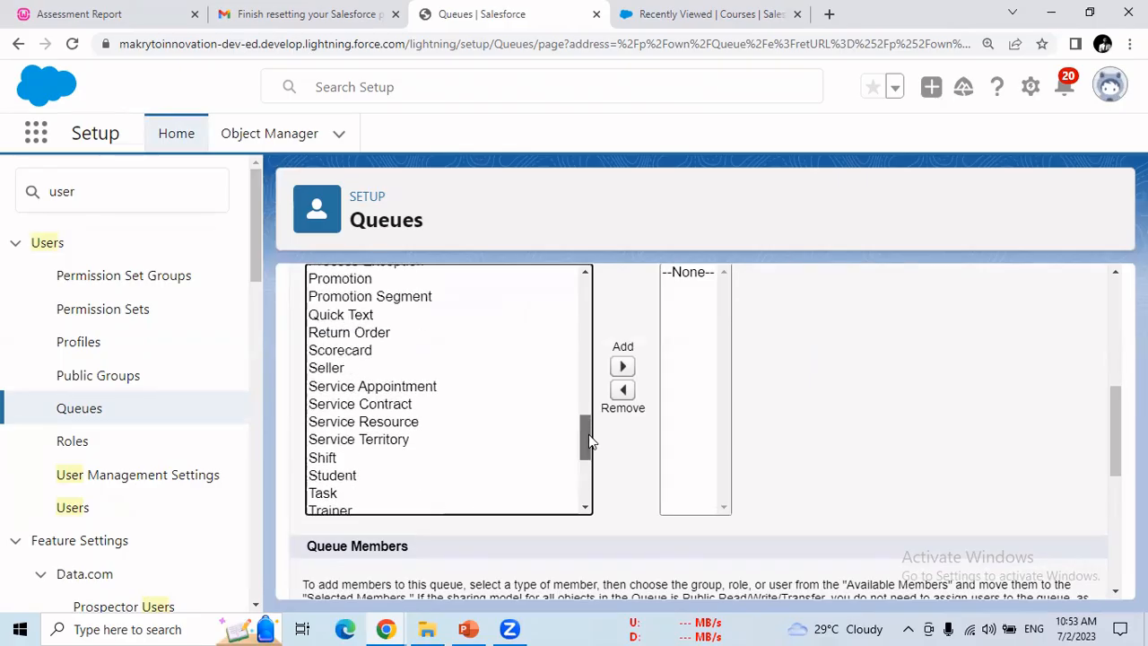
{"action": "left_click", "coordinate": [326, 477]}
{"action": "left_click", "coordinate": [623, 368]}
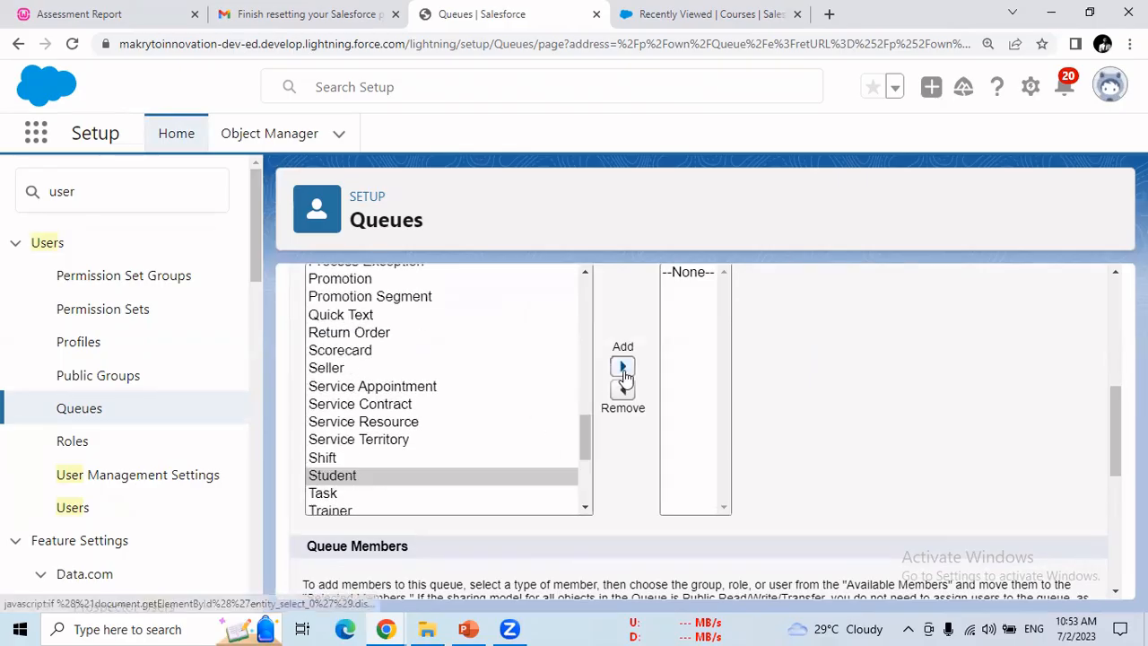
{"action": "left_click_drag", "start_coordinate": [583, 438], "coordinate": [583, 321]}
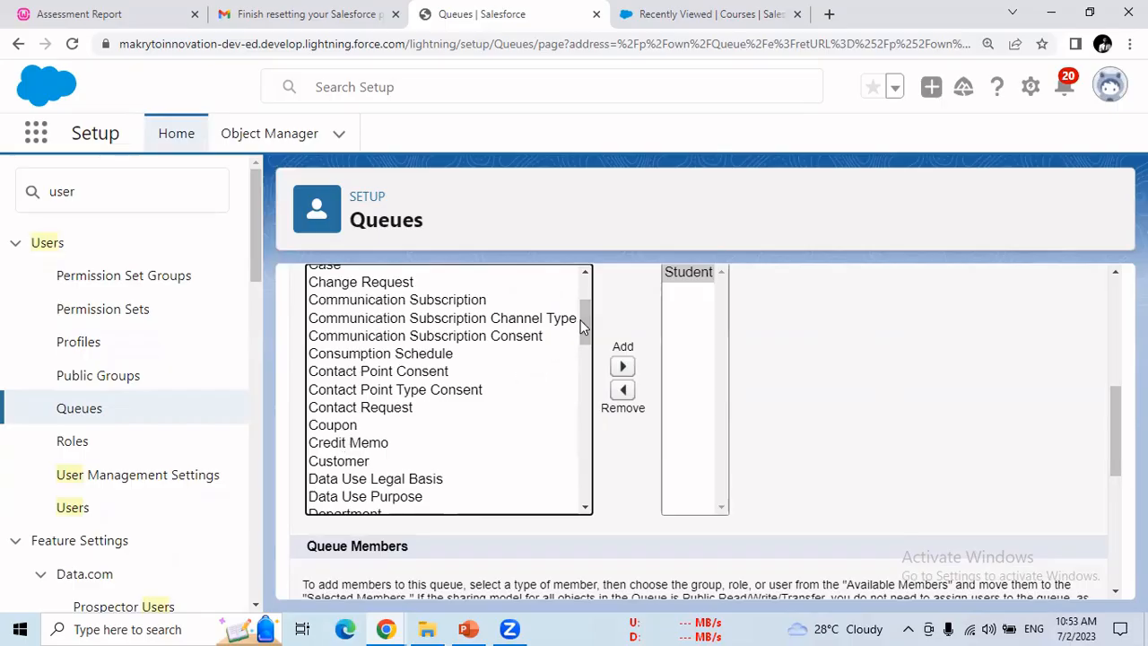
{"action": "left_click_drag", "start_coordinate": [581, 327], "coordinate": [579, 460]}
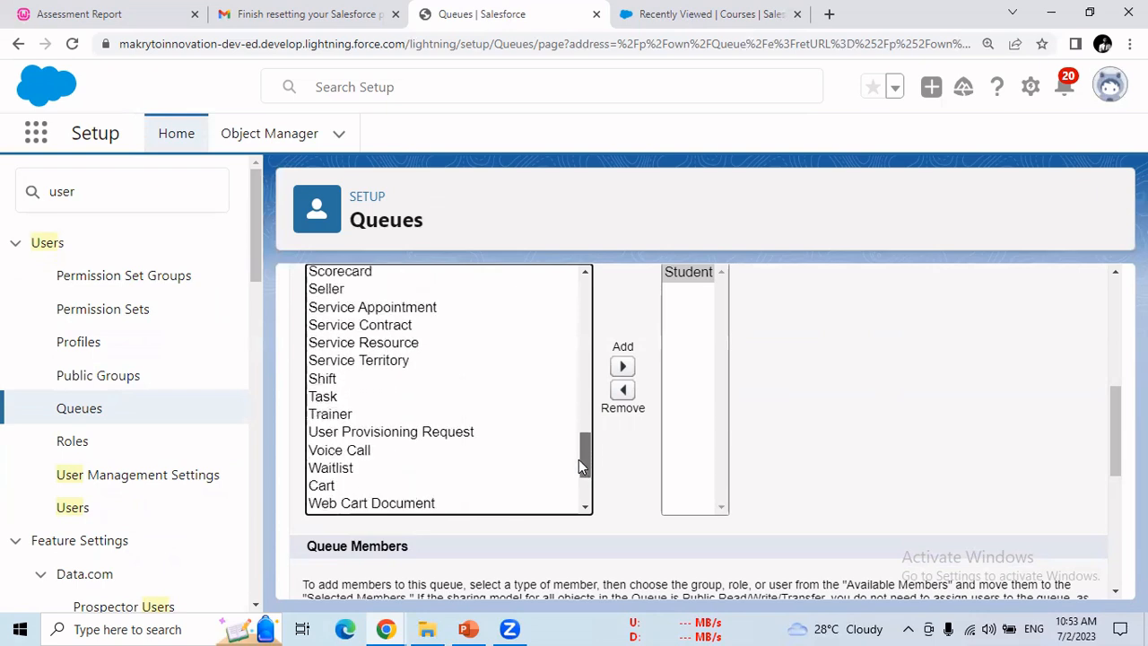
{"action": "left_click", "coordinate": [341, 414]}
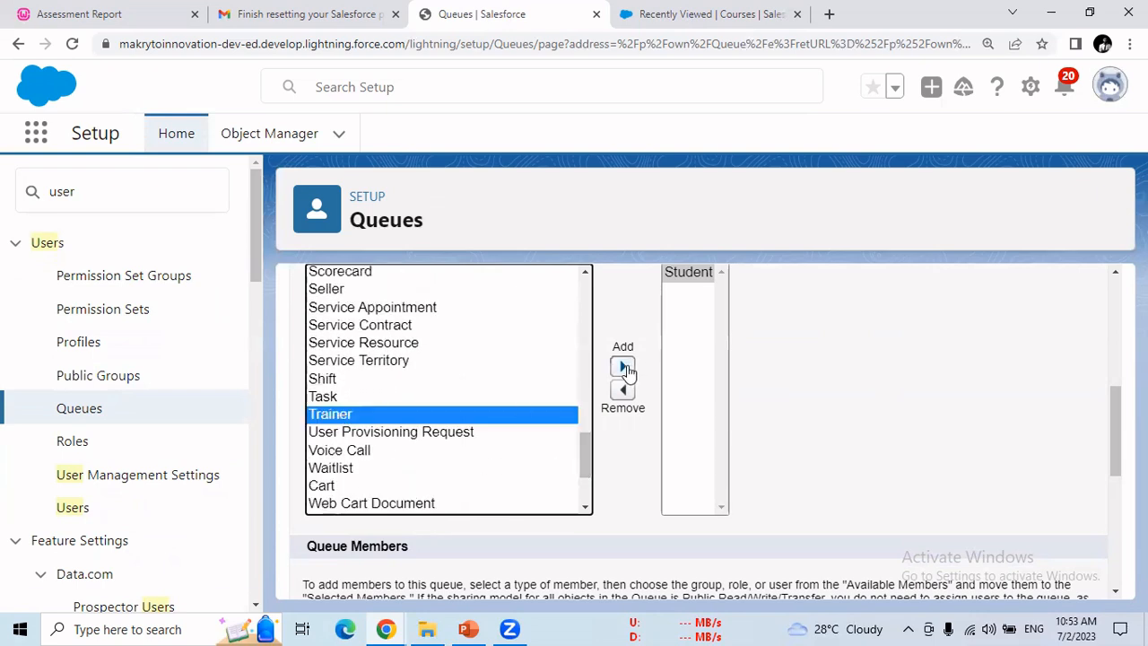
{"action": "left_click", "coordinate": [624, 367]}
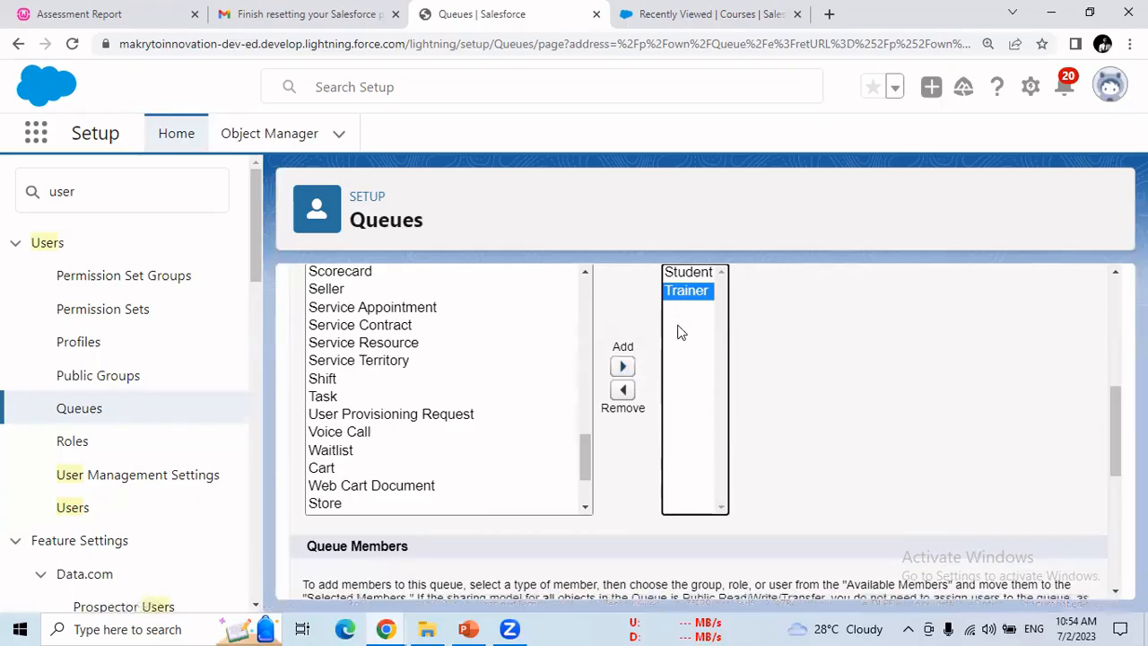
{"action": "left_click", "coordinate": [689, 274]}
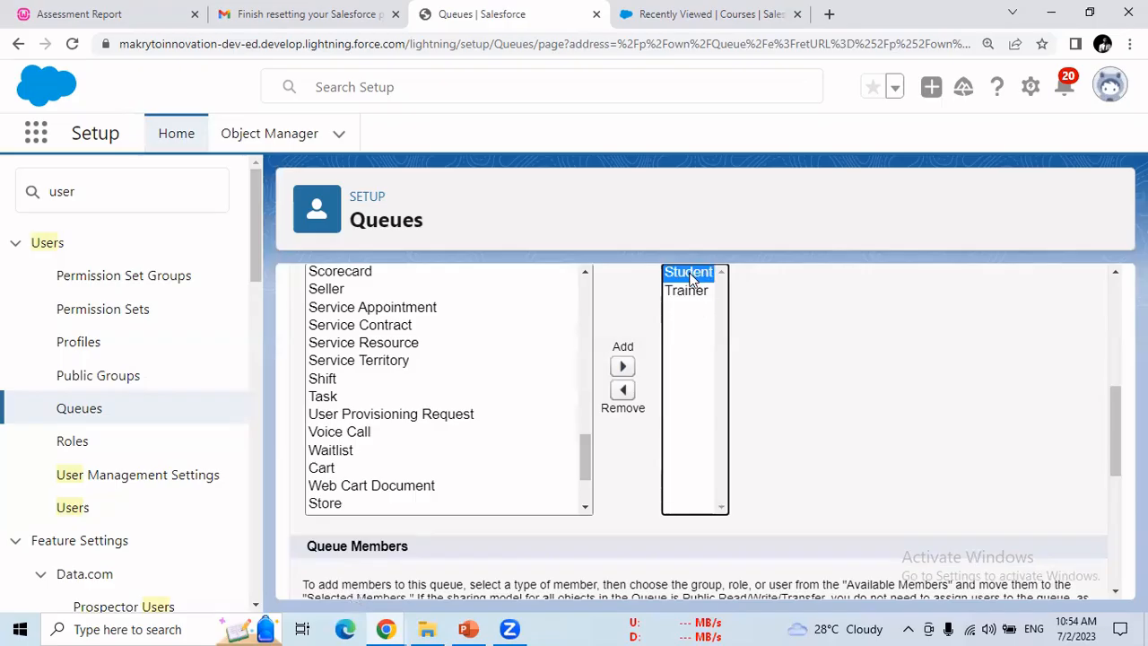
{"action": "left_click", "coordinate": [691, 291]}
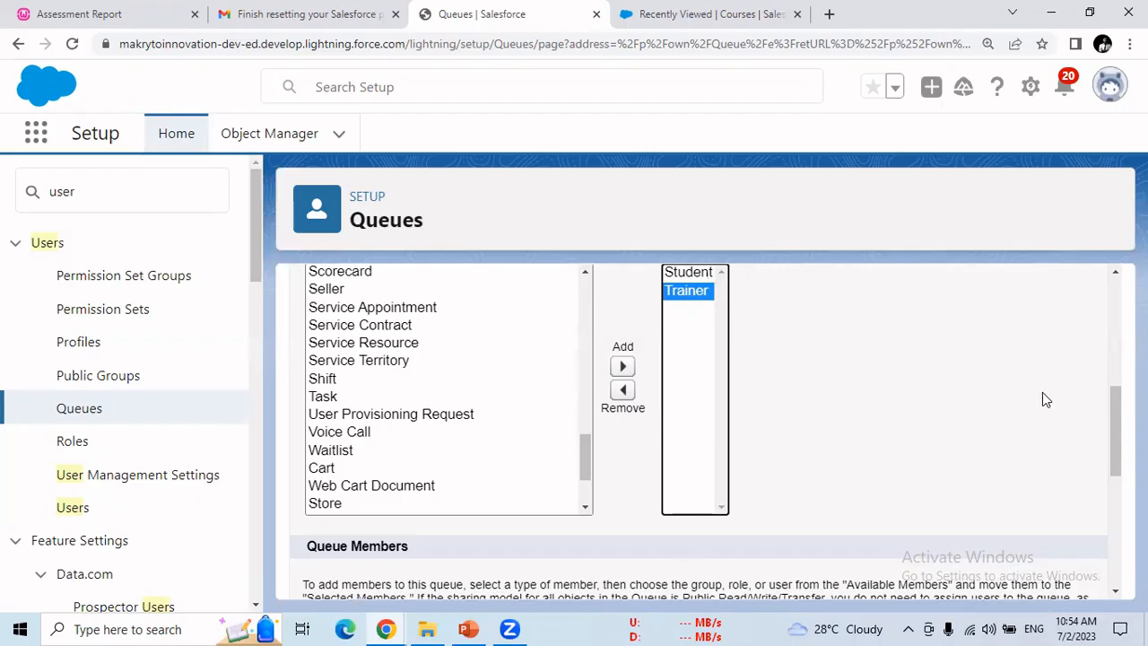
Step: Browse member search types Public Groups, Roles, and Roles and Subordinates, then return to Users
{"action": "left_click_drag", "start_coordinate": [1117, 425], "coordinate": [1118, 477]}
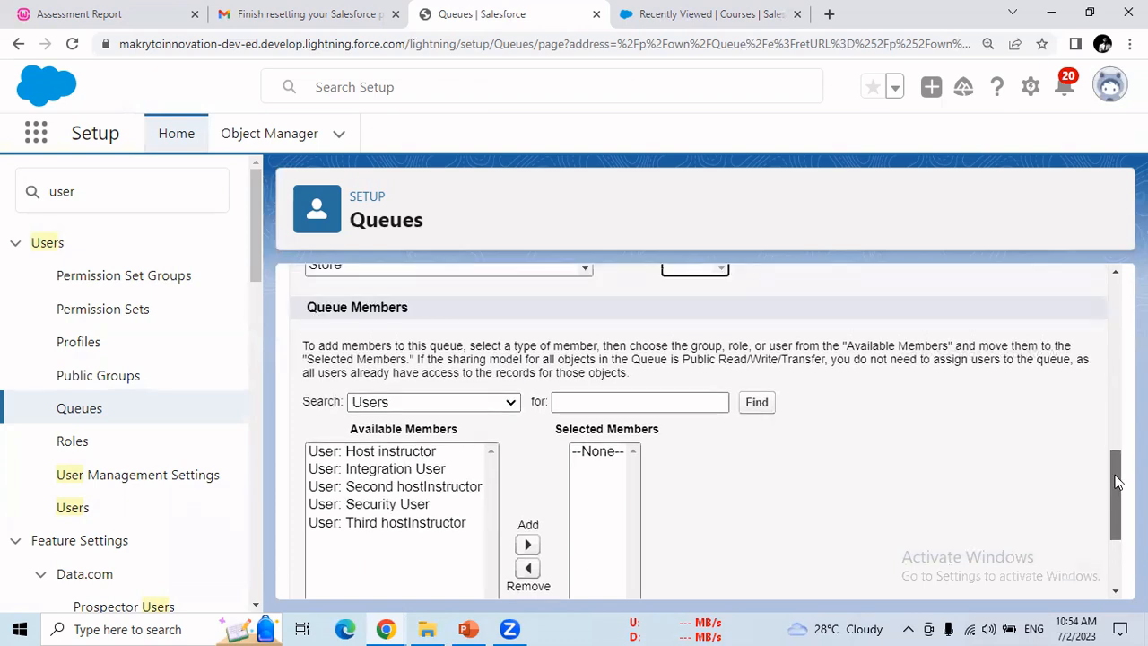
{"action": "left_click", "coordinate": [506, 405]}
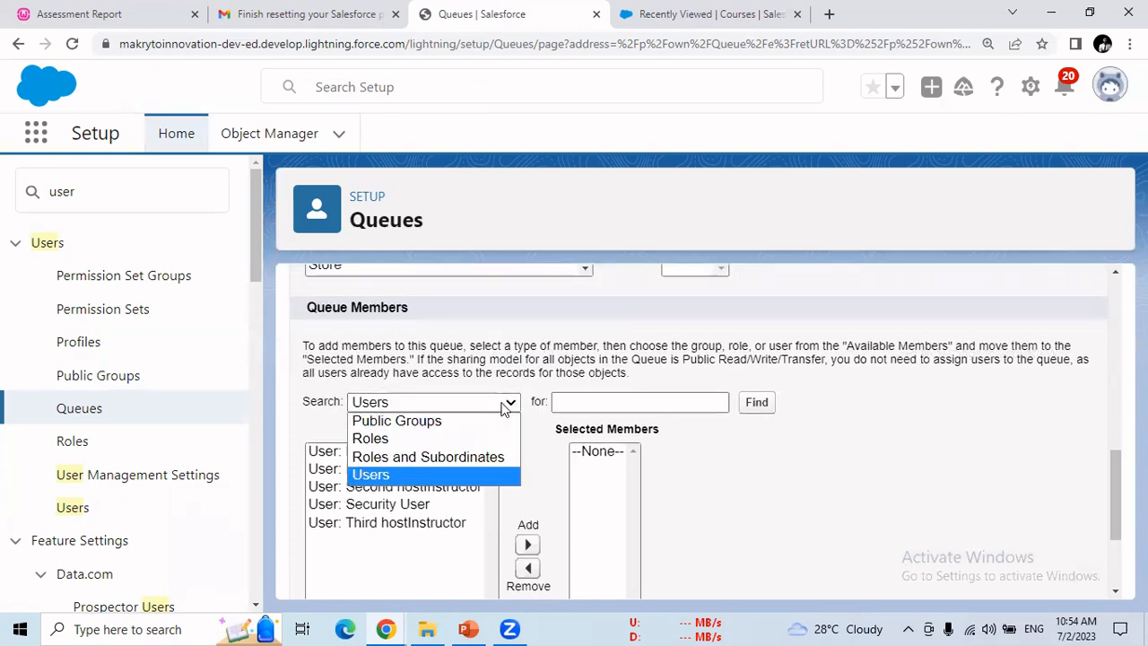
{"action": "left_click", "coordinate": [455, 422]}
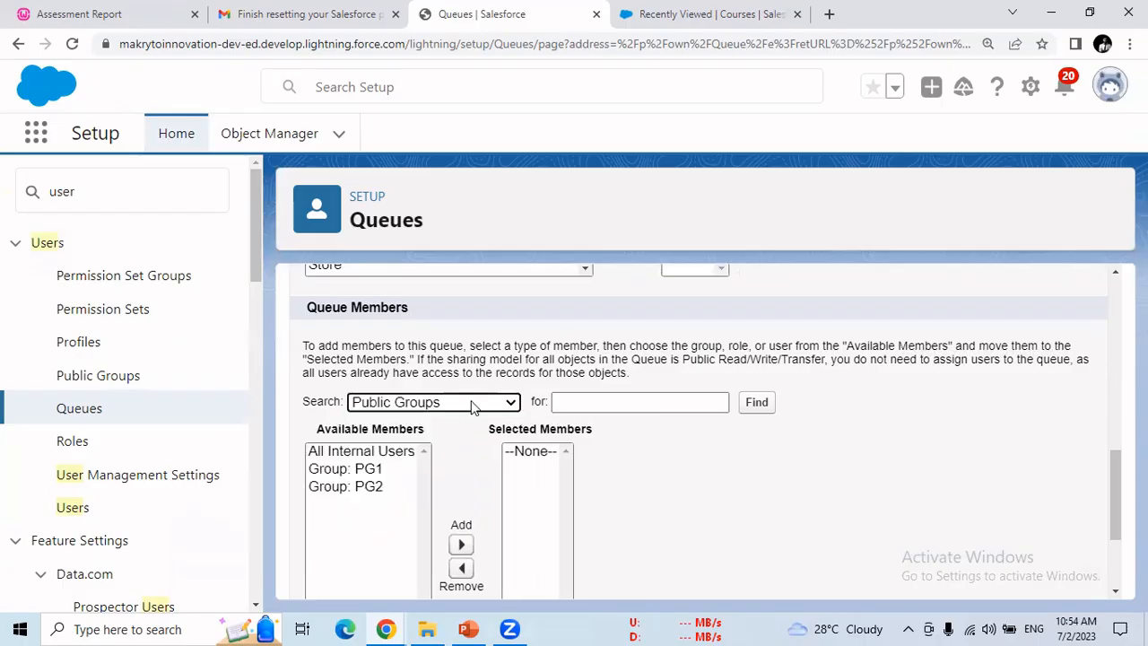
{"action": "left_click", "coordinate": [471, 402]}
{"action": "left_click", "coordinate": [464, 441]}
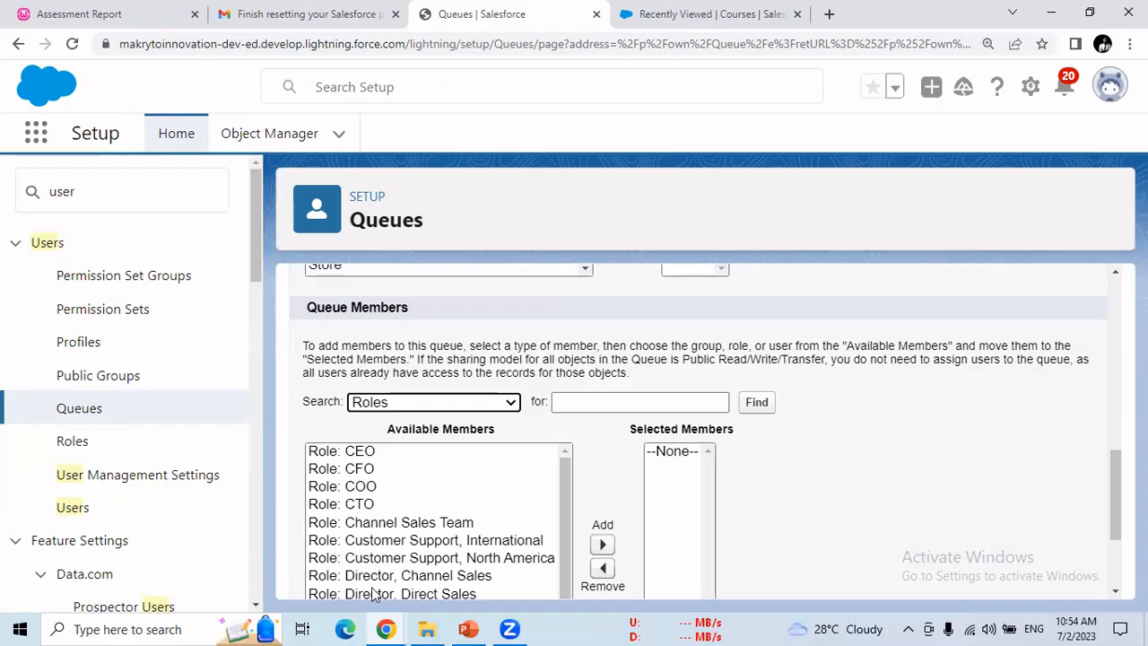
{"action": "left_click", "coordinate": [492, 402]}
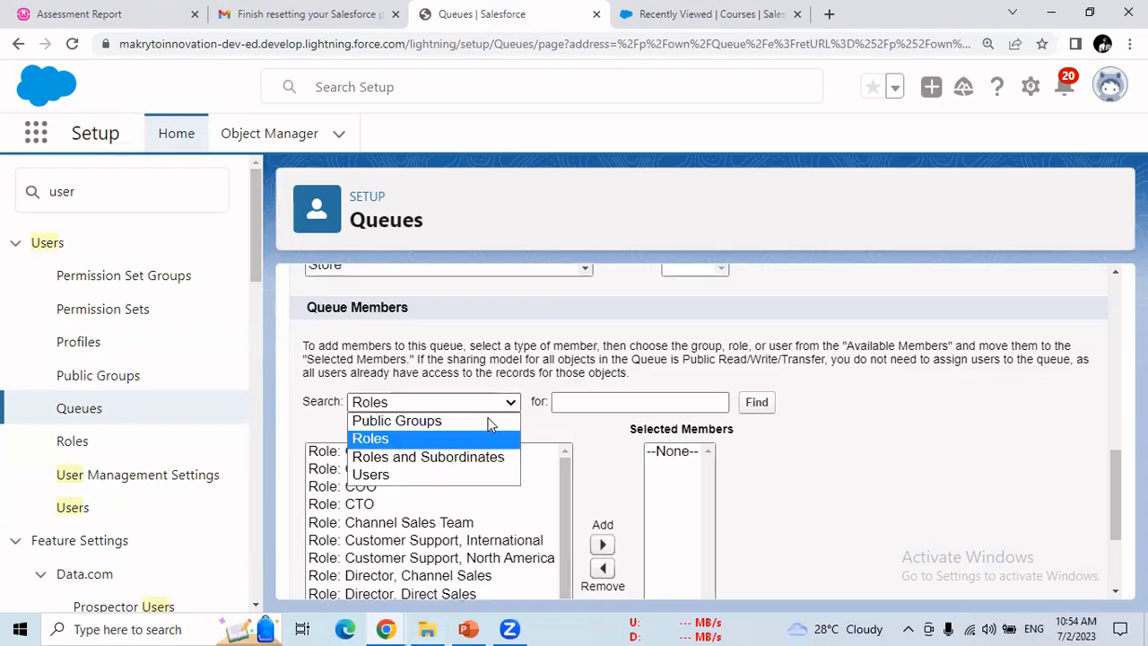
{"action": "left_click", "coordinate": [428, 459]}
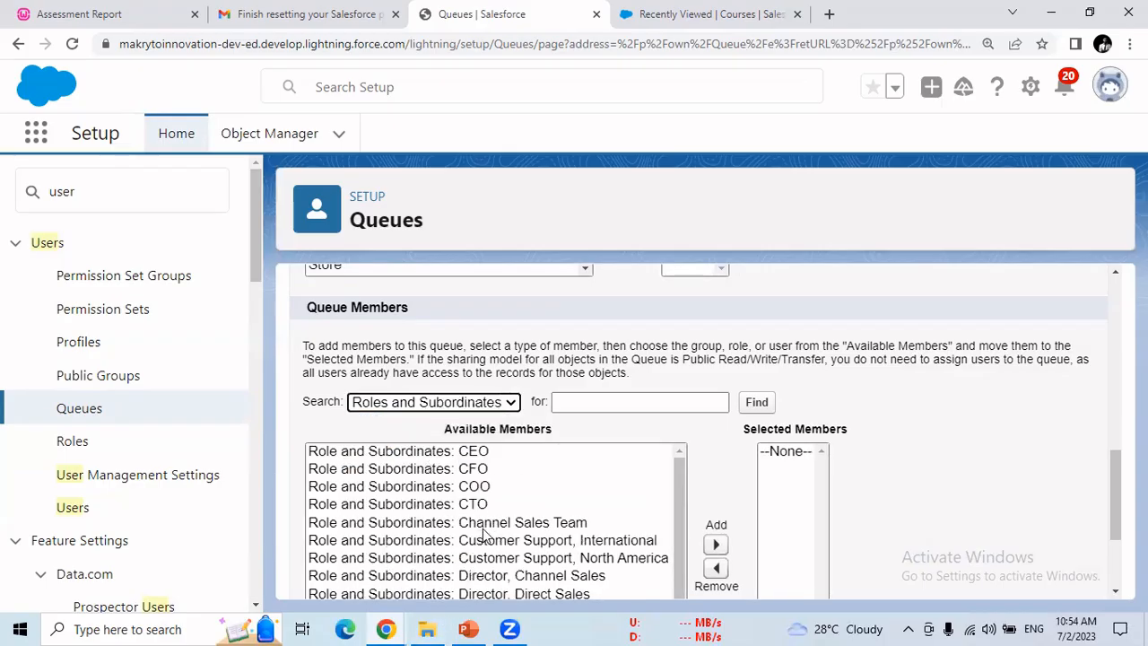
{"action": "left_click", "coordinate": [512, 404]}
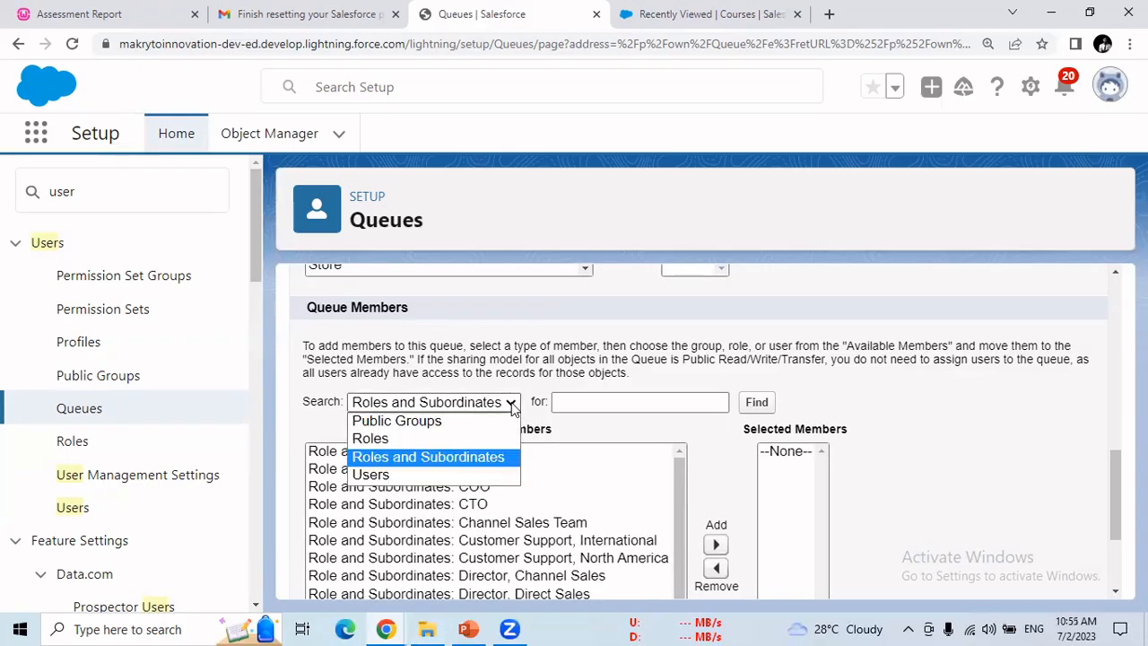
{"action": "left_click", "coordinate": [477, 482]}
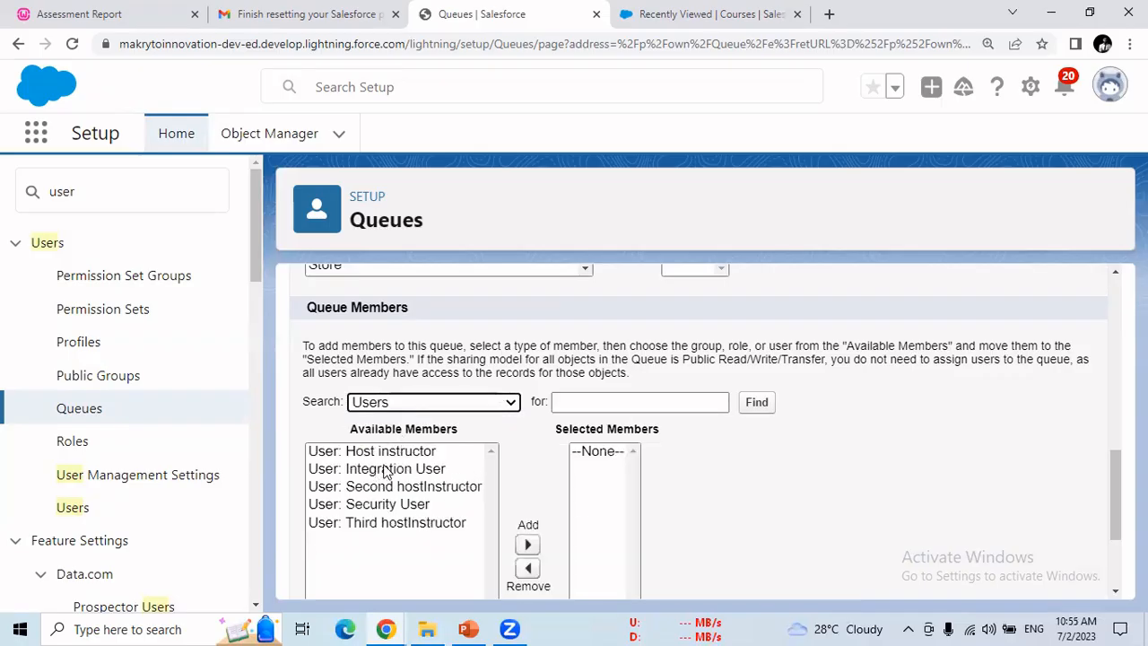
Step: Add Host instructor, Second hostInstructor and Third hostInstructor as members and save Queue1
{"action": "left_click", "coordinate": [389, 473]}
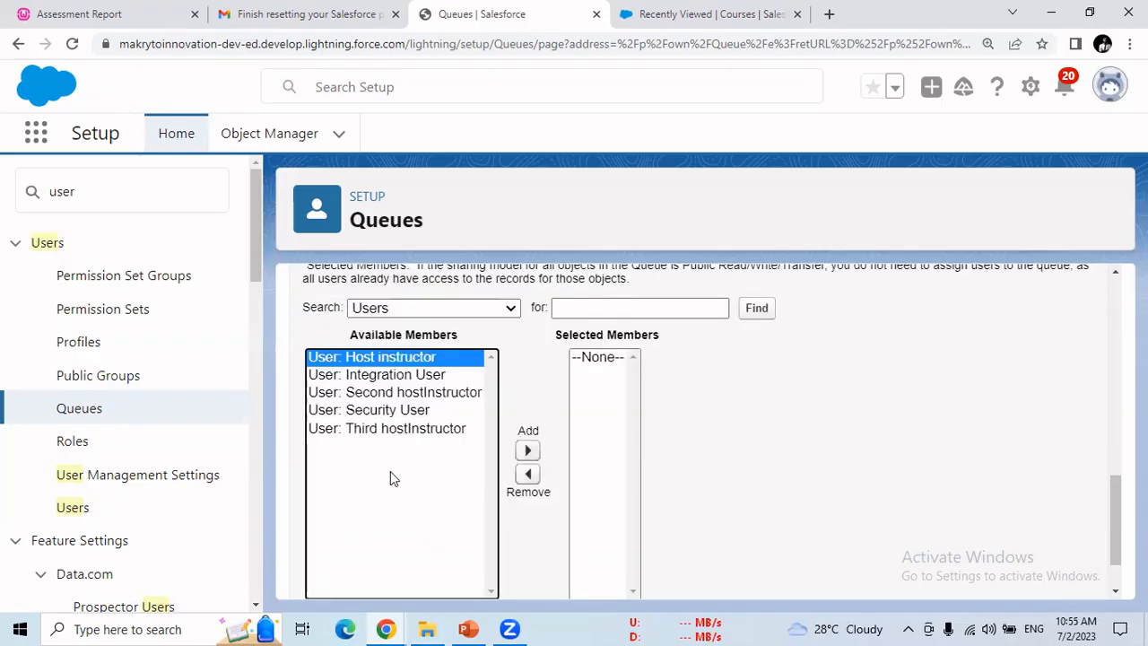
{"action": "left_click", "coordinate": [527, 450]}
{"action": "left_click", "coordinate": [449, 374]}
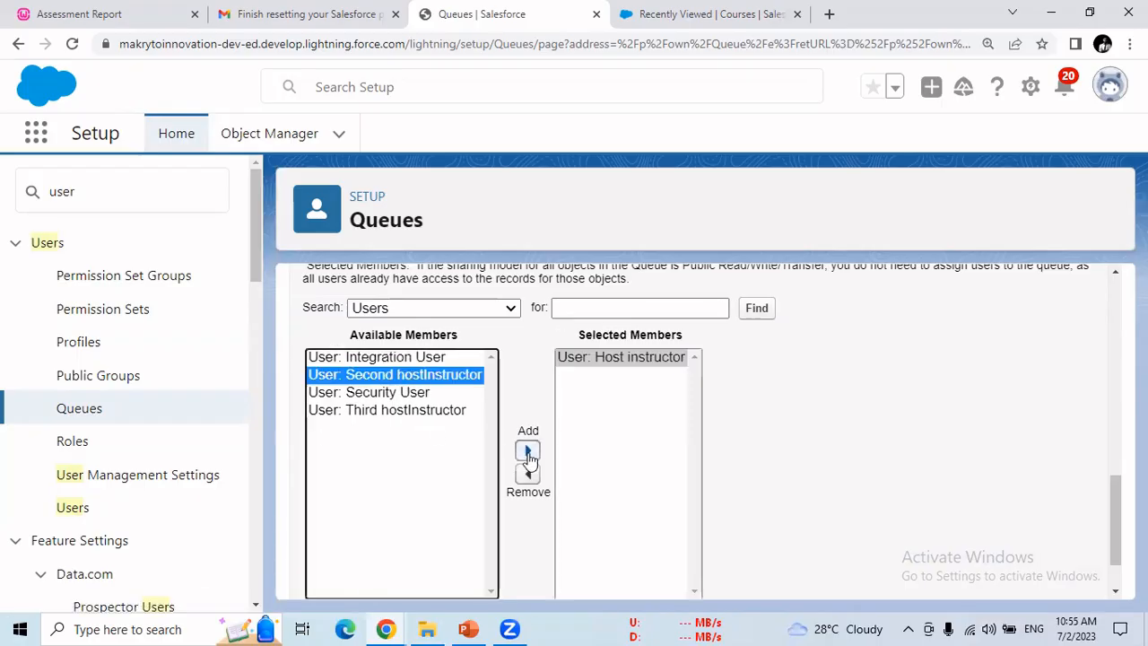
{"action": "left_click", "coordinate": [528, 450]}
{"action": "left_click", "coordinate": [410, 392]}
{"action": "left_click", "coordinate": [511, 451]}
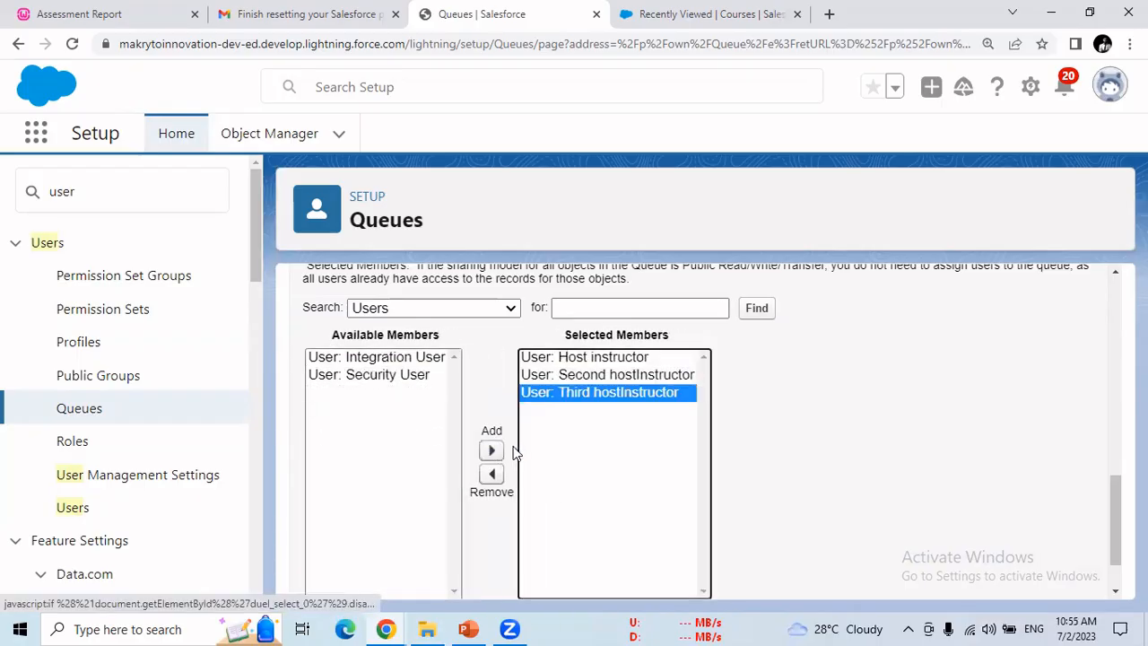
{"action": "left_click_drag", "start_coordinate": [1117, 503], "coordinate": [1117, 534]}
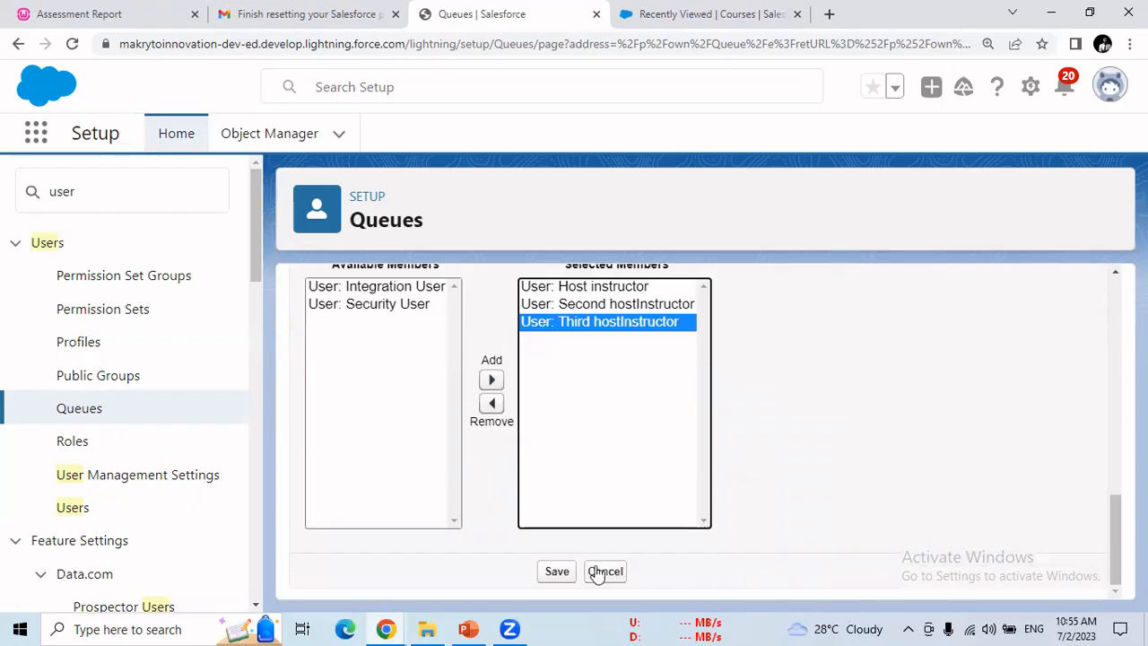
{"action": "left_click", "coordinate": [567, 575]}
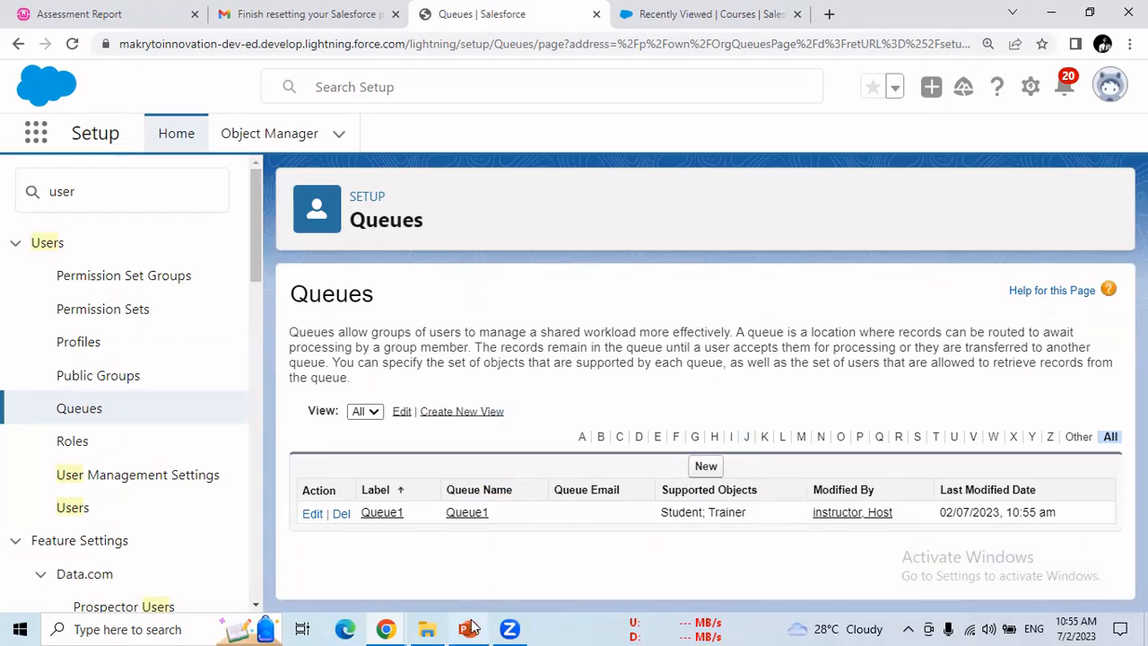
Step: Switch back to the PowerPoint presentation on the Queues slide, slide 9 of 13
{"action": "mouse_move", "coordinate": [472, 627]}
{"action": "left_click", "coordinate": [483, 583]}
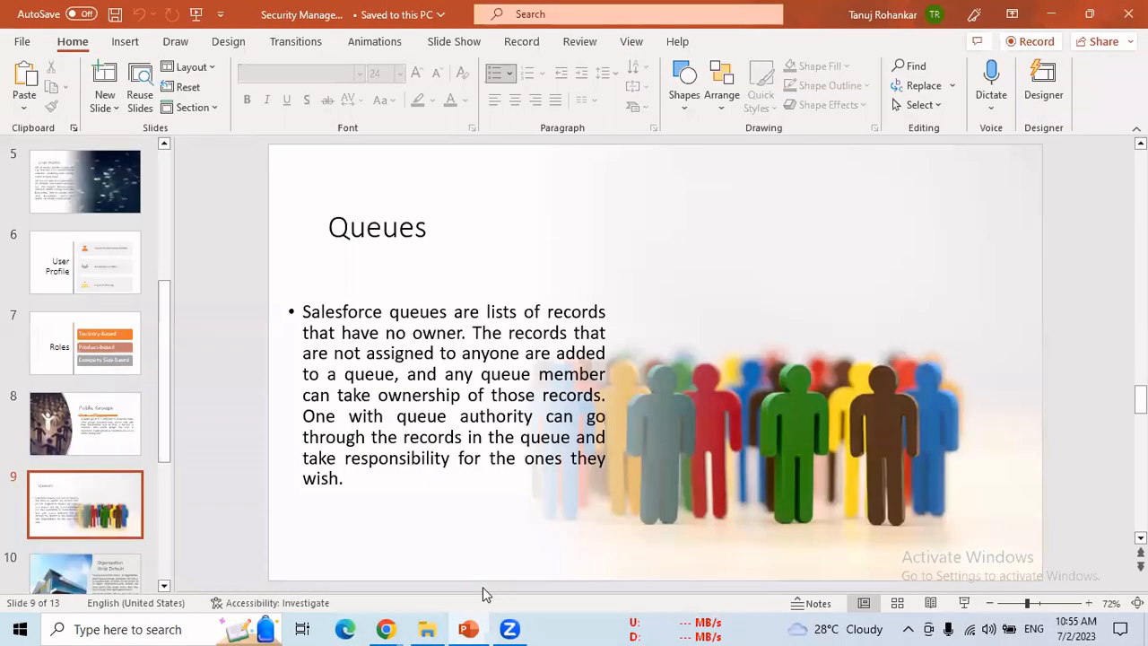